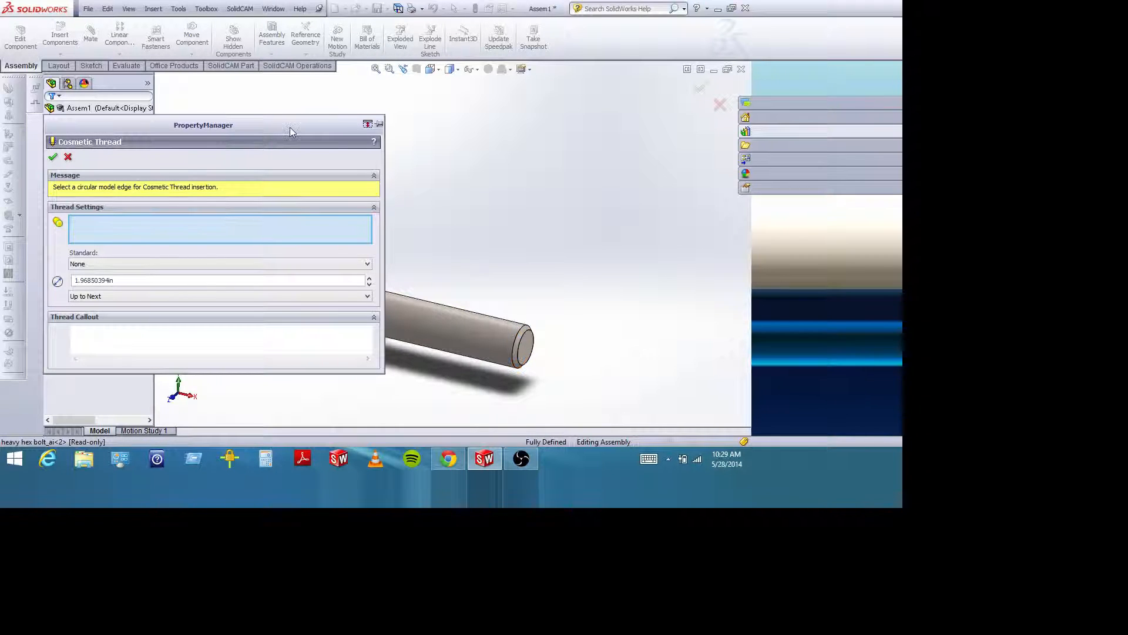
Cancel the Cosmetic Thread command in the assembly and open the heavy hex bolt component as its own part
click(68, 156)
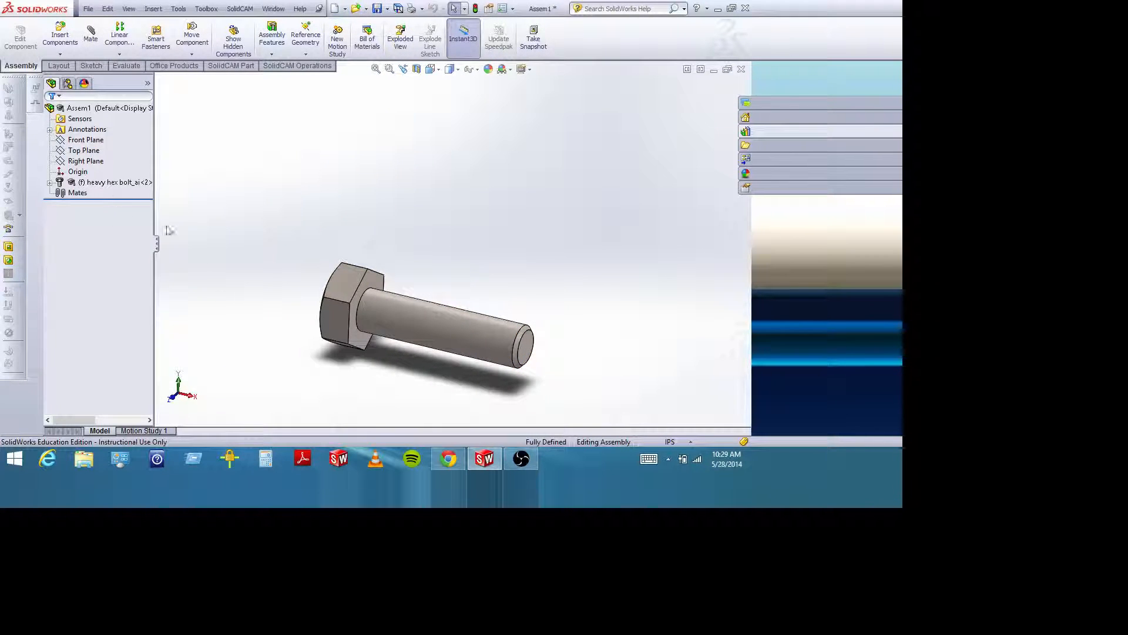
click(101, 182)
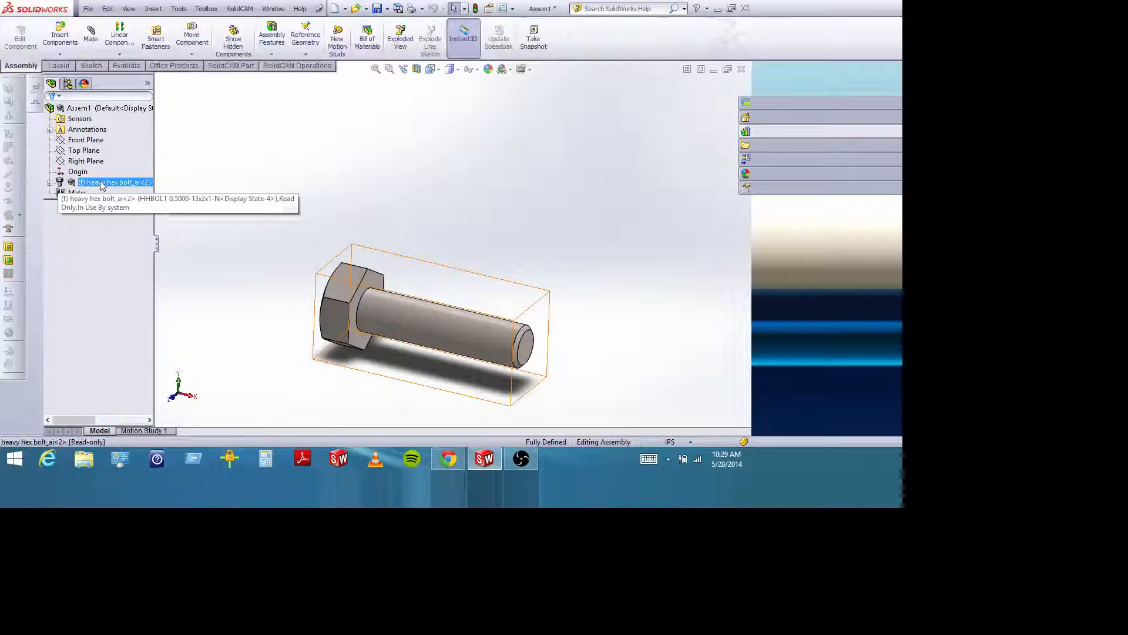
right_click(101, 184)
click(114, 152)
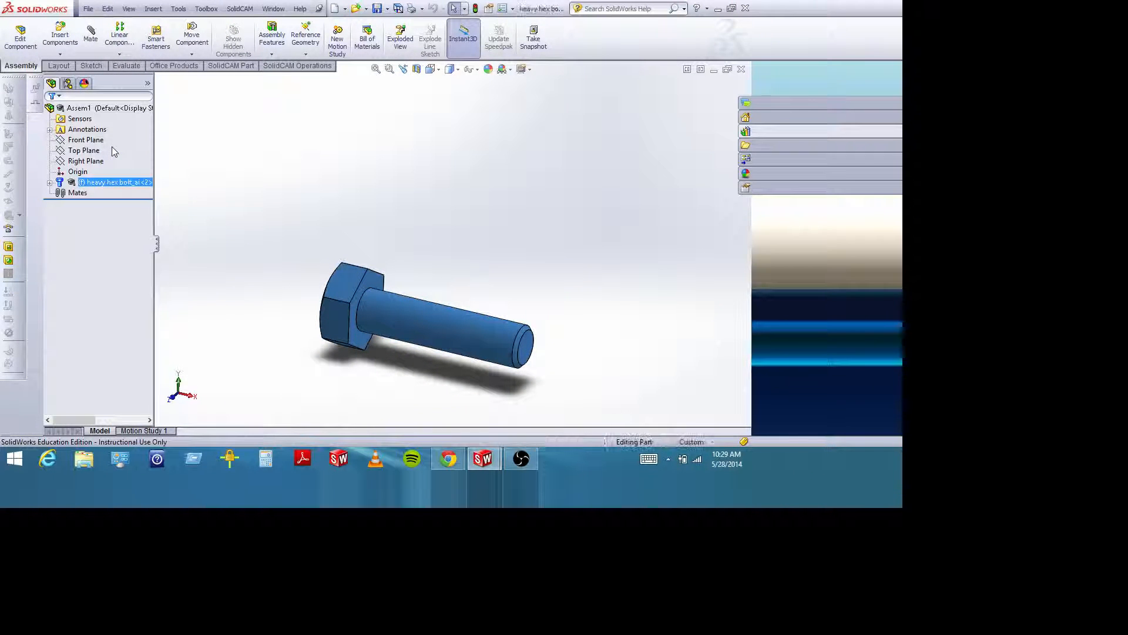
click(482, 245)
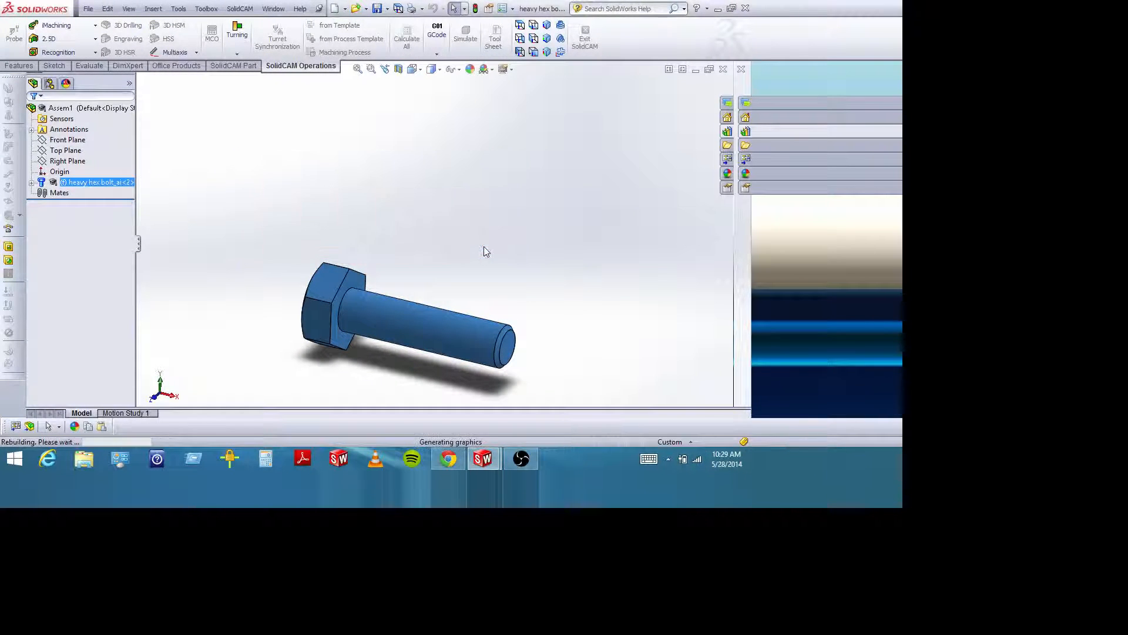
Add an Up to Next cosmetic thread with no standard to the circular edge at the bolt shank's chamfered end
middle_drag(462, 241, 499, 325)
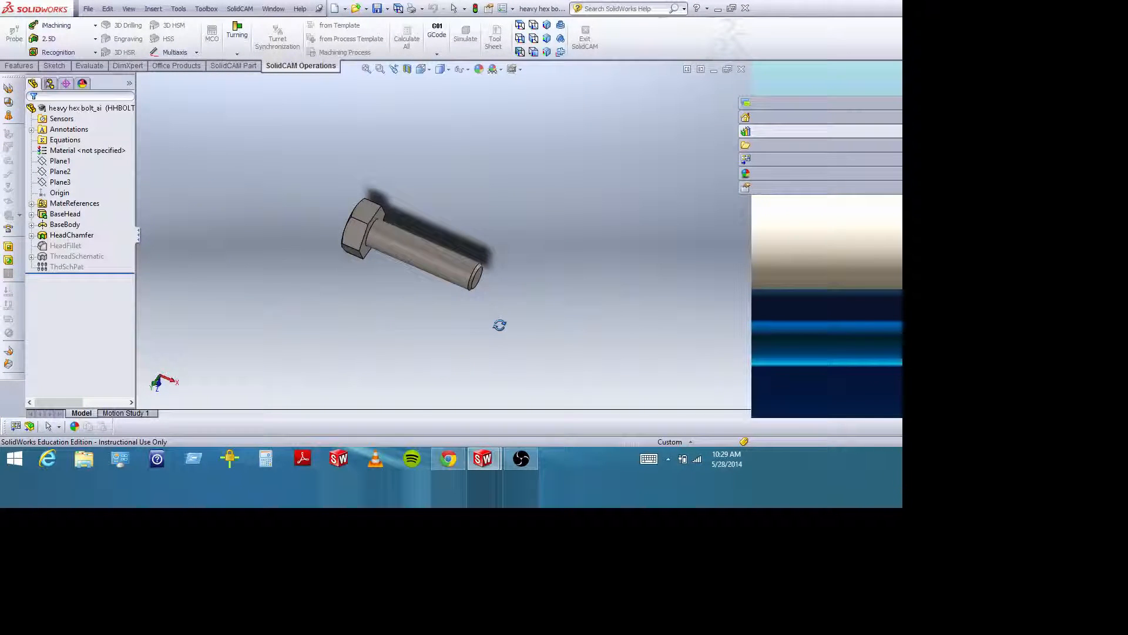
click(393, 69)
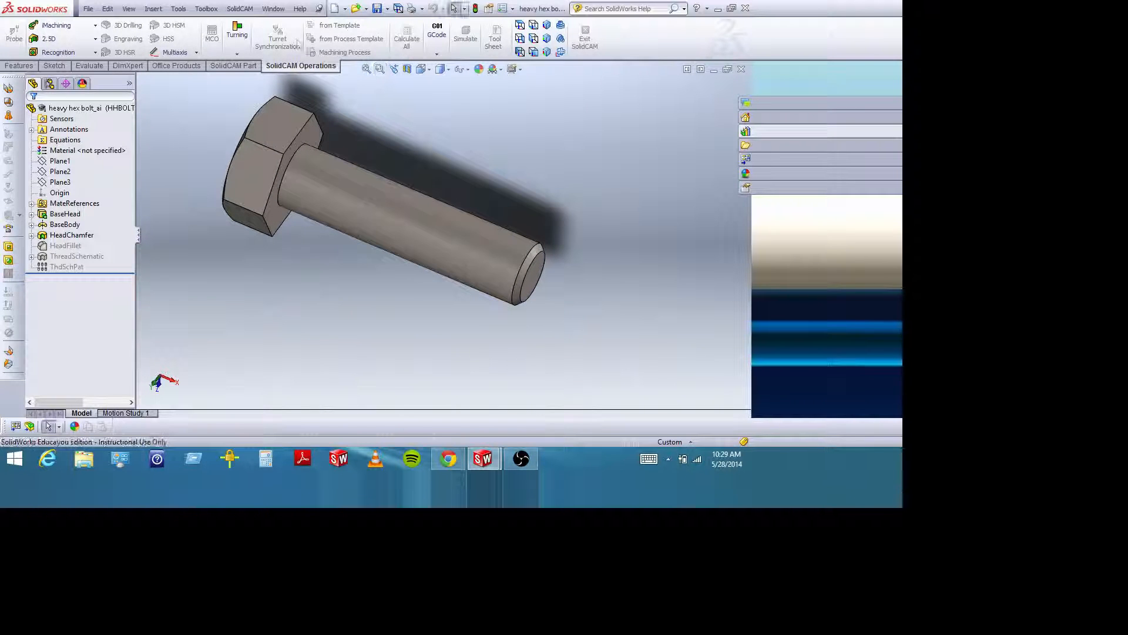
click(153, 9)
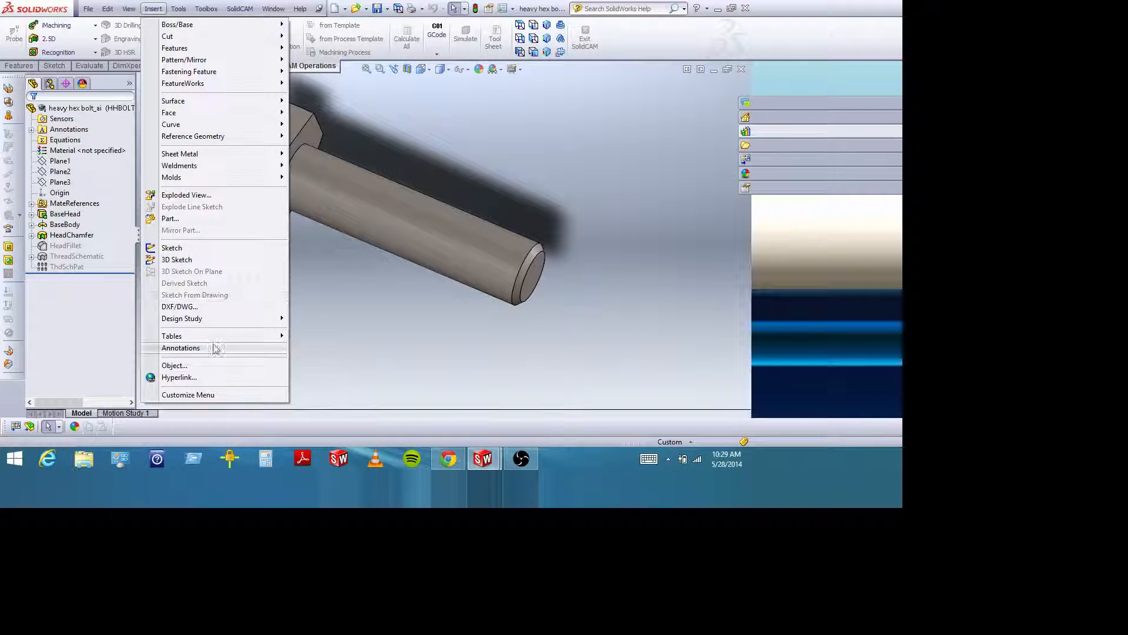
mouse_move(215, 349)
click(336, 312)
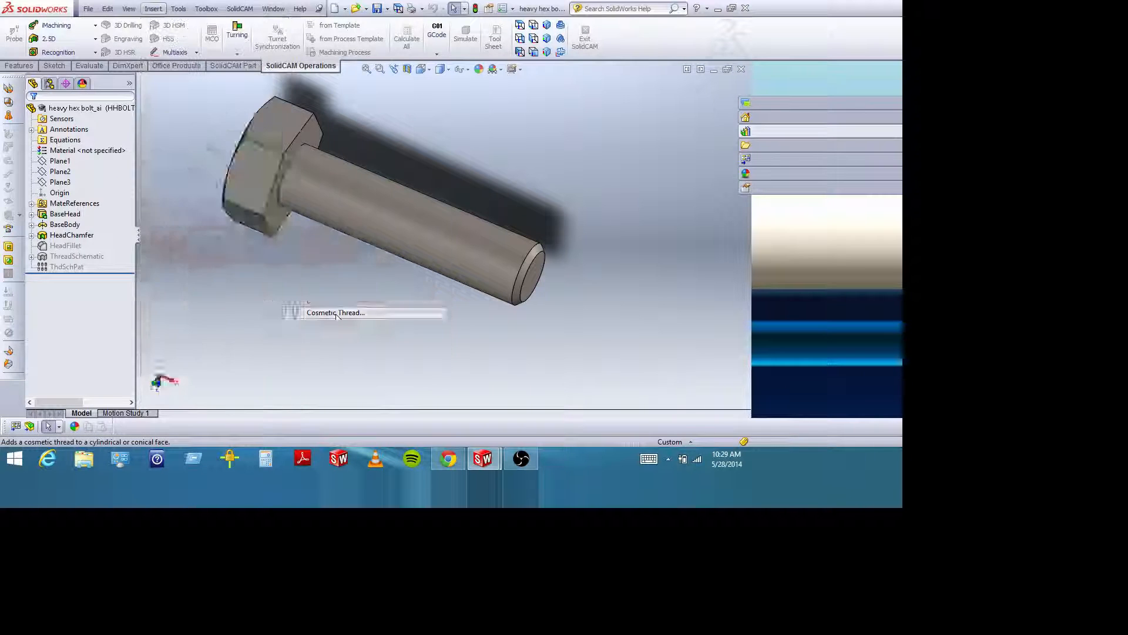
click(513, 274)
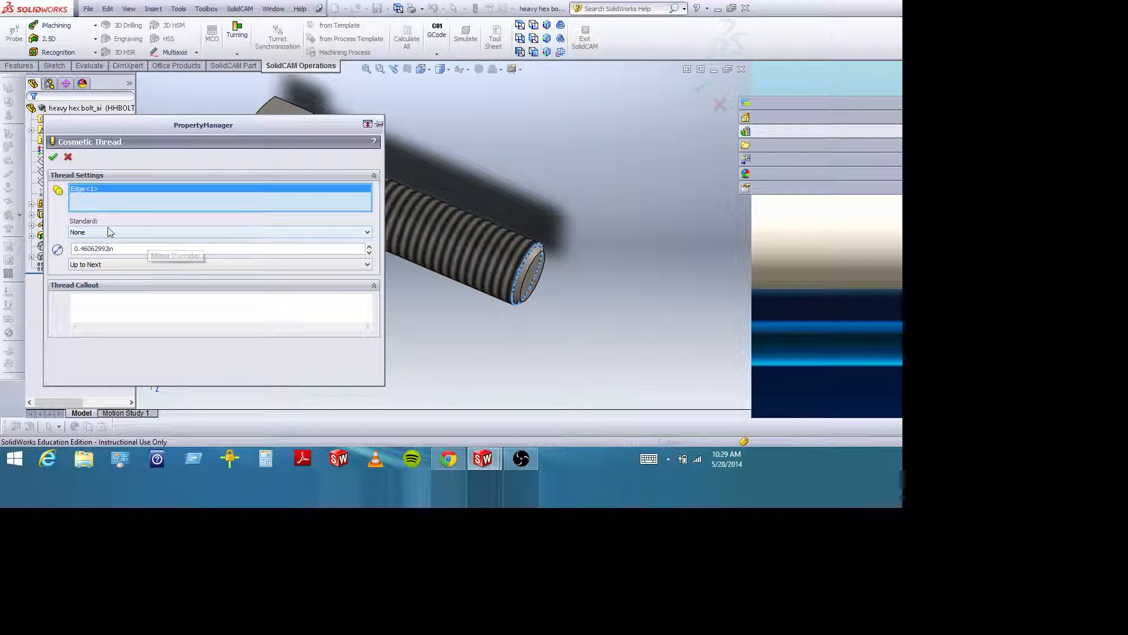
click(68, 157)
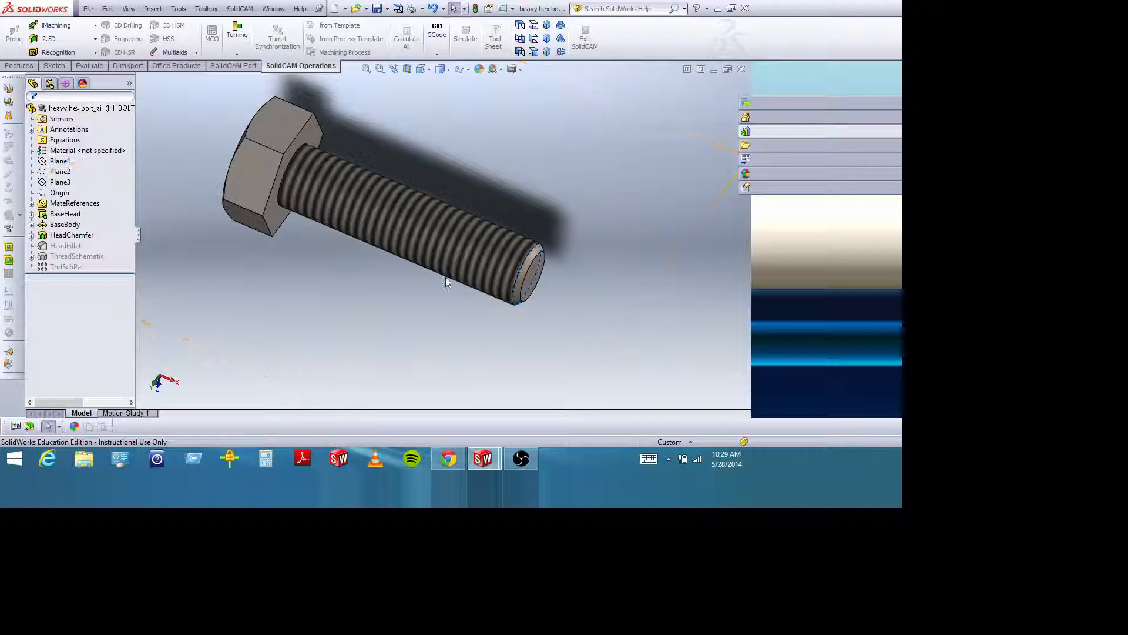
Examine the cosmetic thread along the bolt shank, from under the head to the chamfered tip
middle_drag(436, 261, 436, 227)
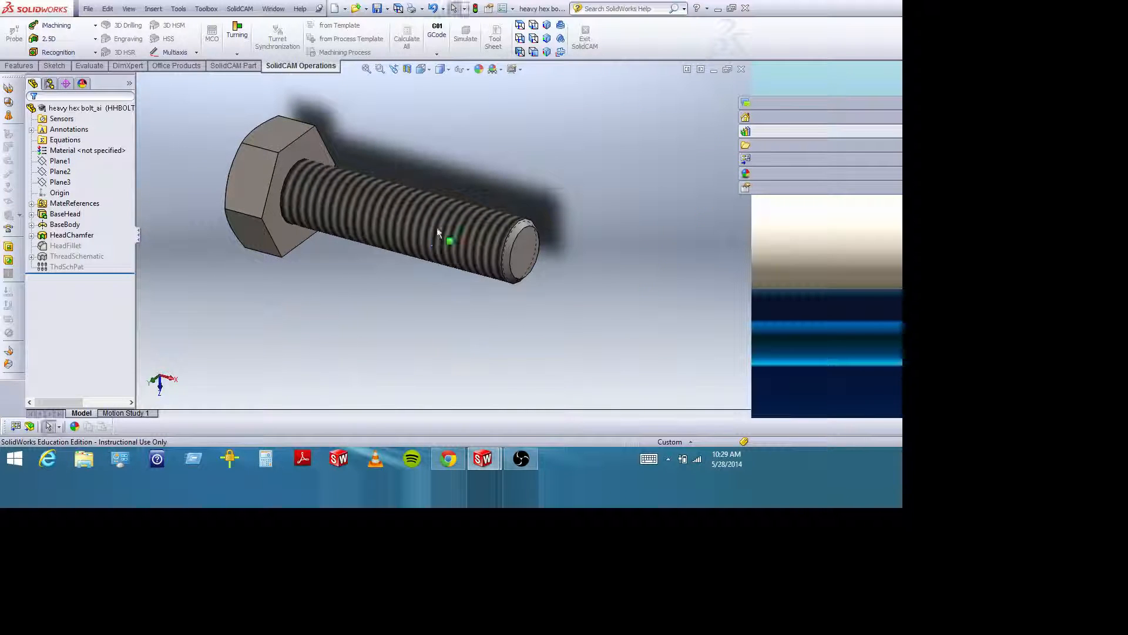
click(500, 235)
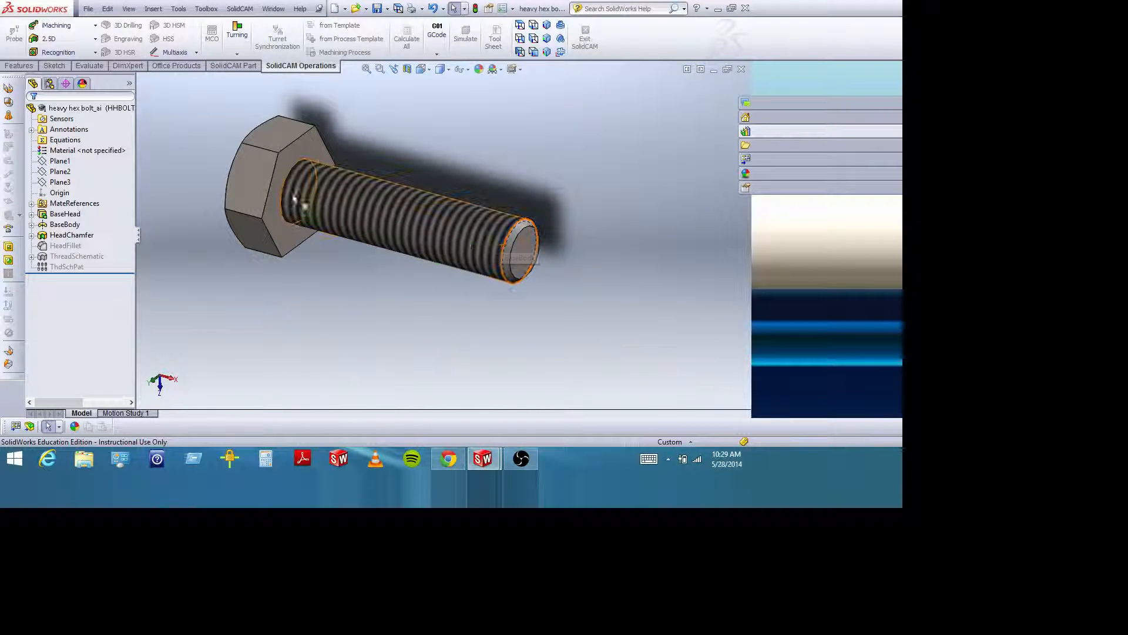
middle_drag(462, 268, 483, 232)
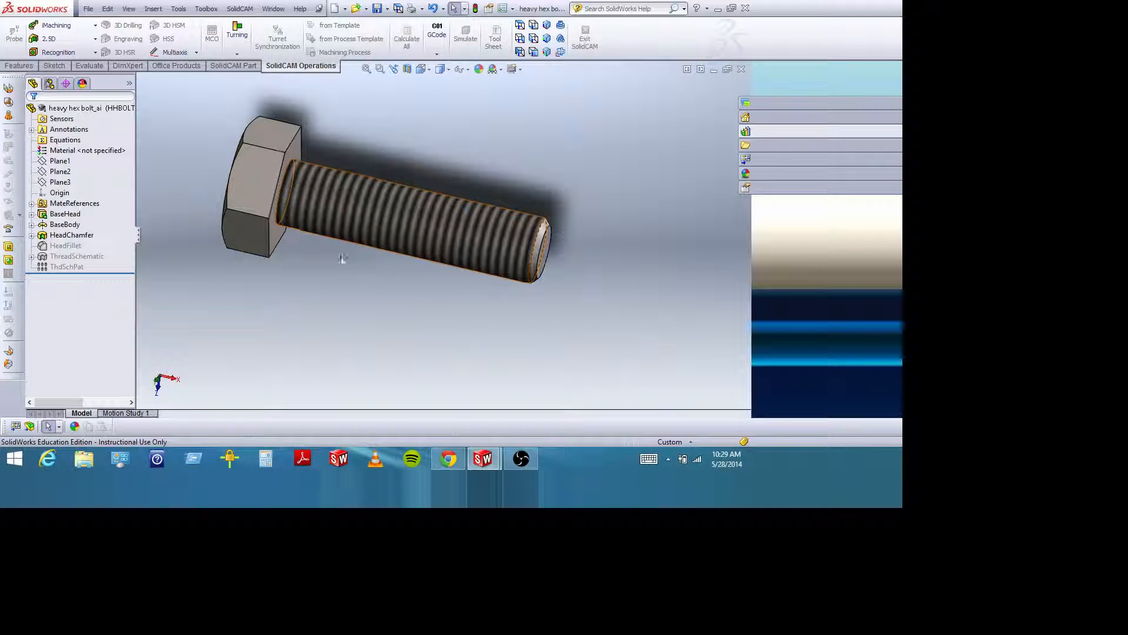
click(446, 272)
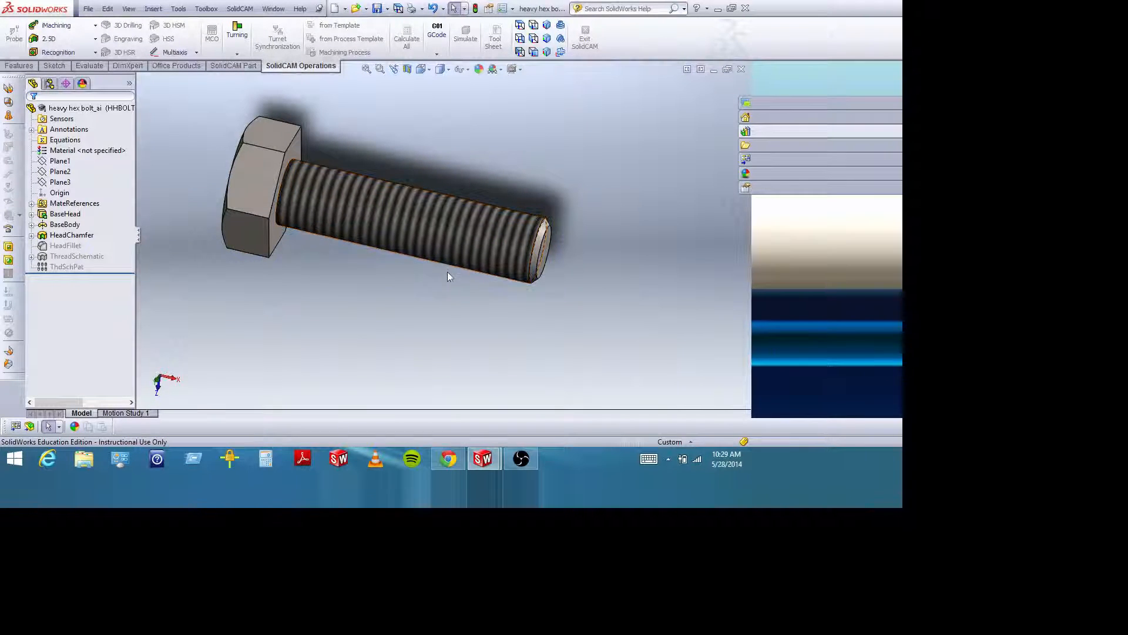
click(429, 259)
mouse_move(439, 312)
middle_down()
mouse_move(421, 312)
mouse_move(430, 315)
middle_up()
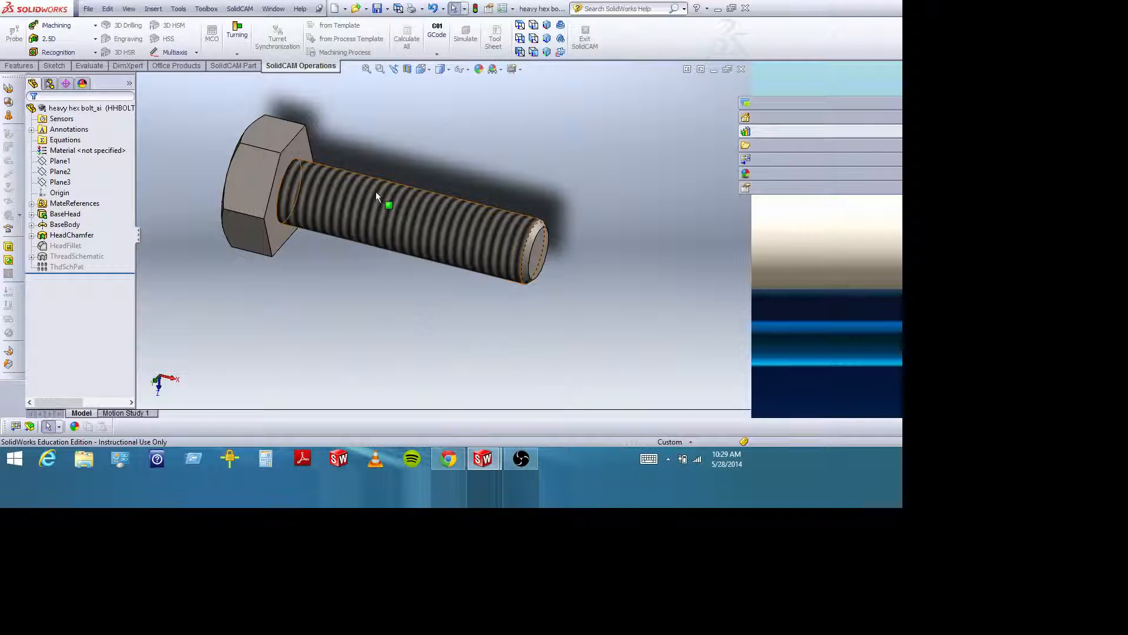
right_click(351, 202)
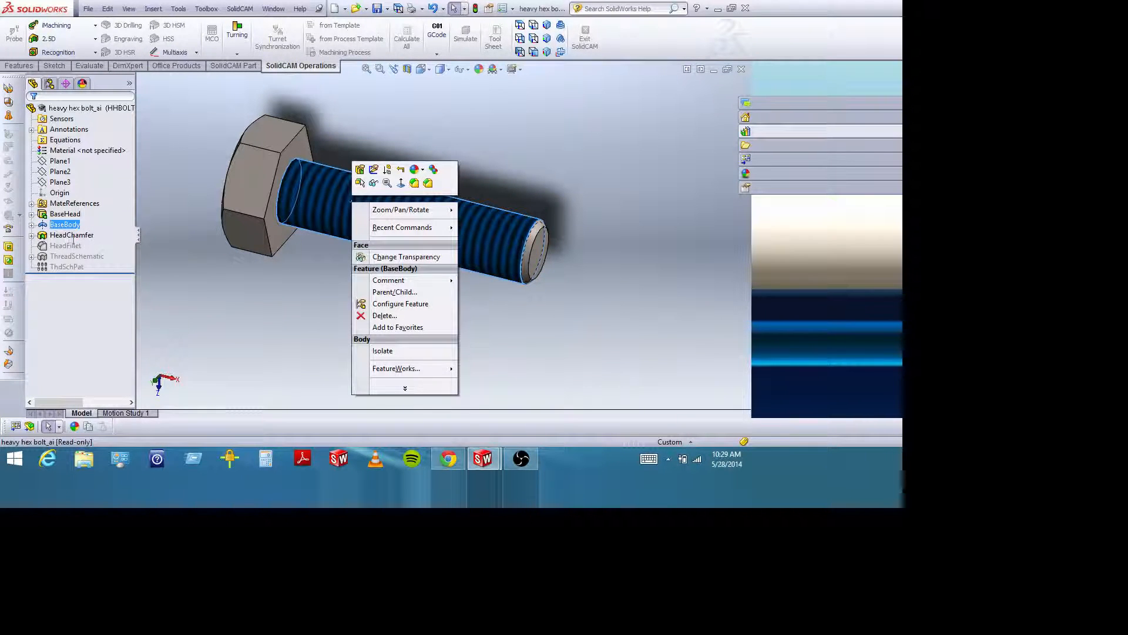
click(238, 268)
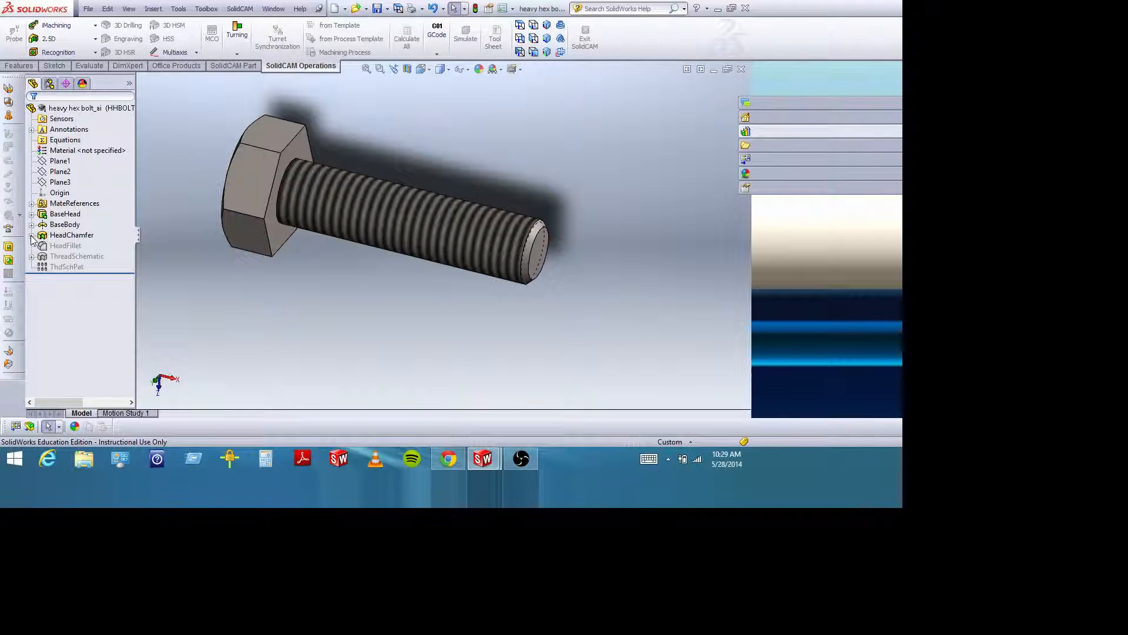
Change Cosmetic Thread1 under BaseBody to a Blind end condition with a depth of 1 in
click(398, 192)
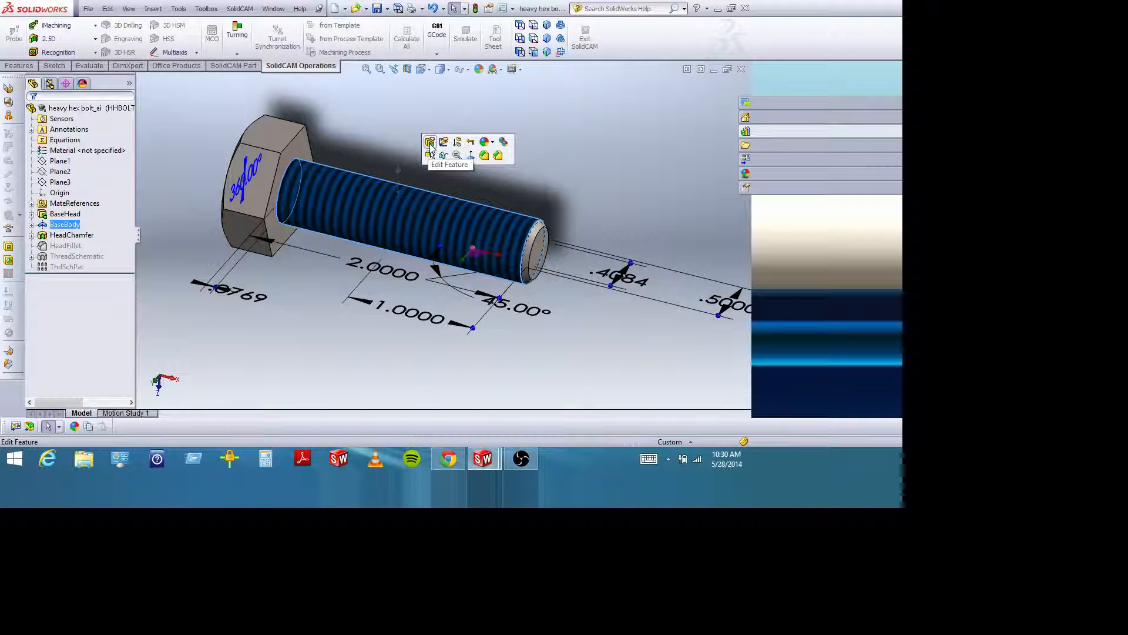
click(31, 224)
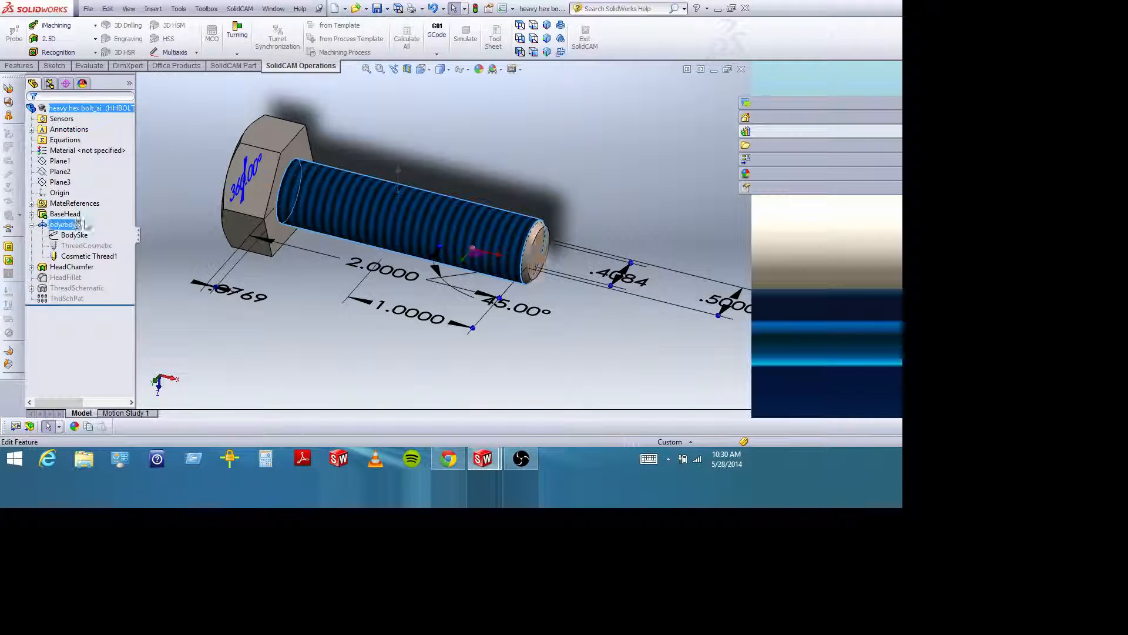
click(86, 256)
click(95, 227)
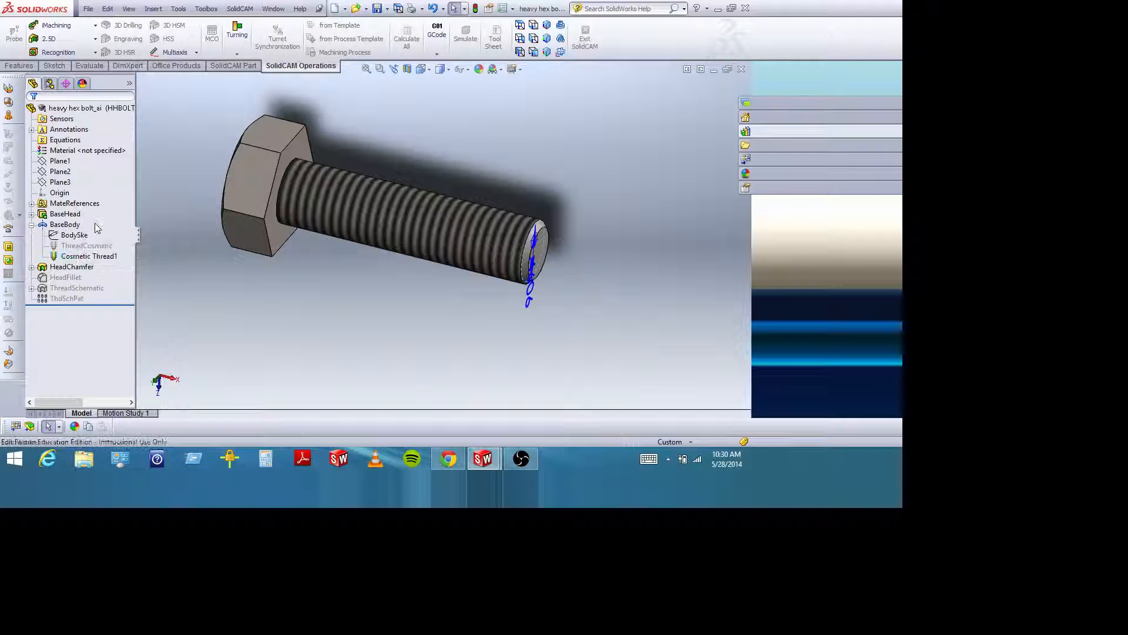
click(195, 249)
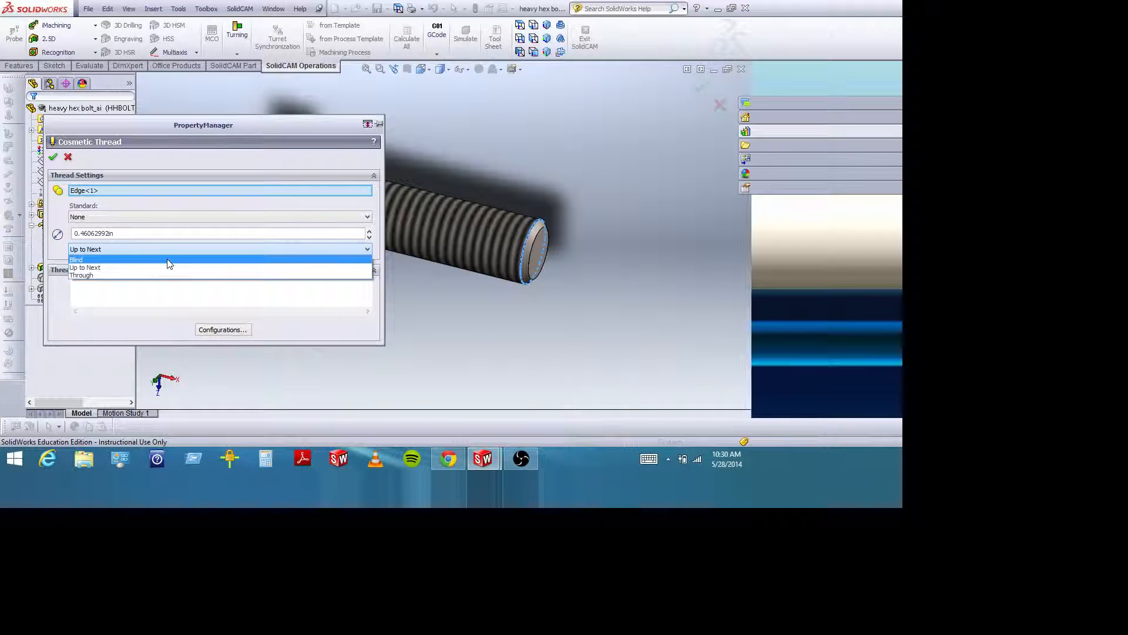
click(170, 259)
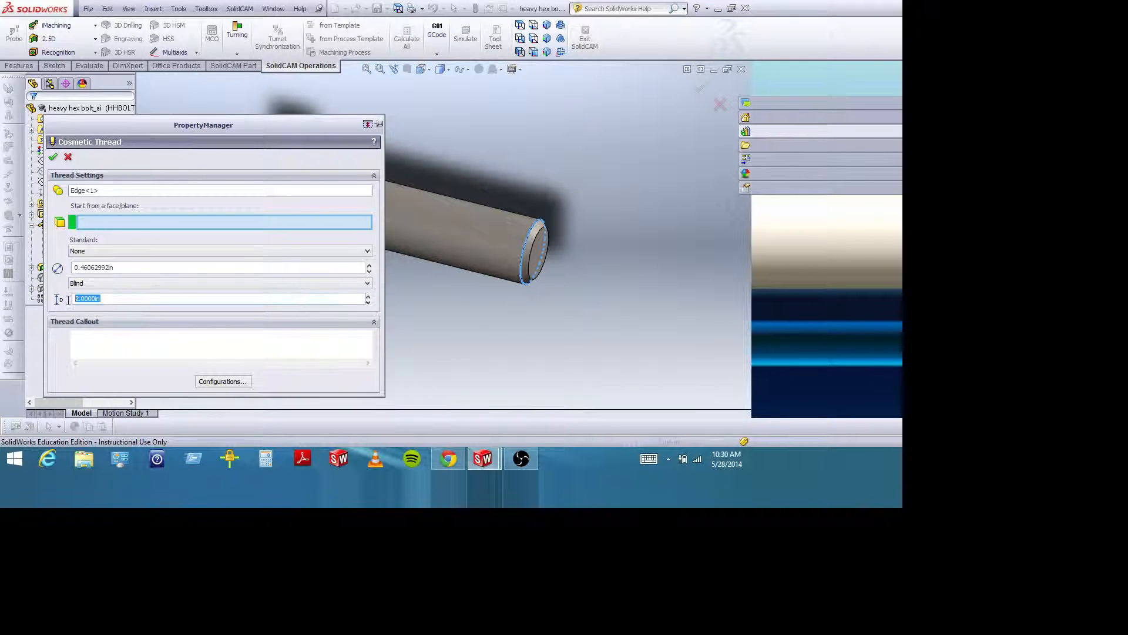
text(1)
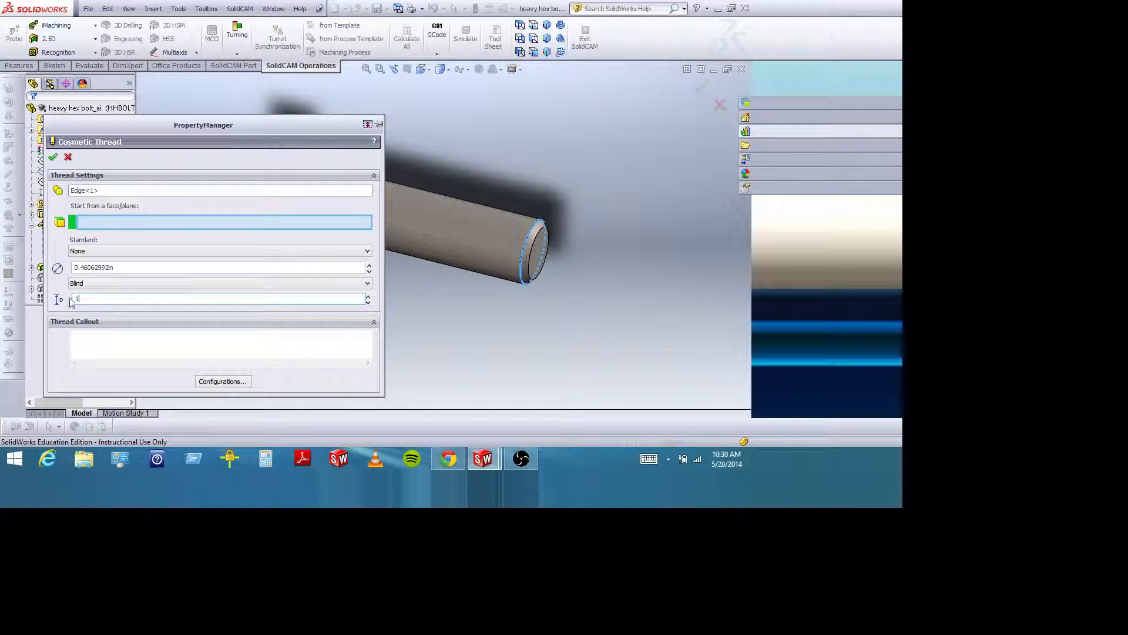
click(53, 158)
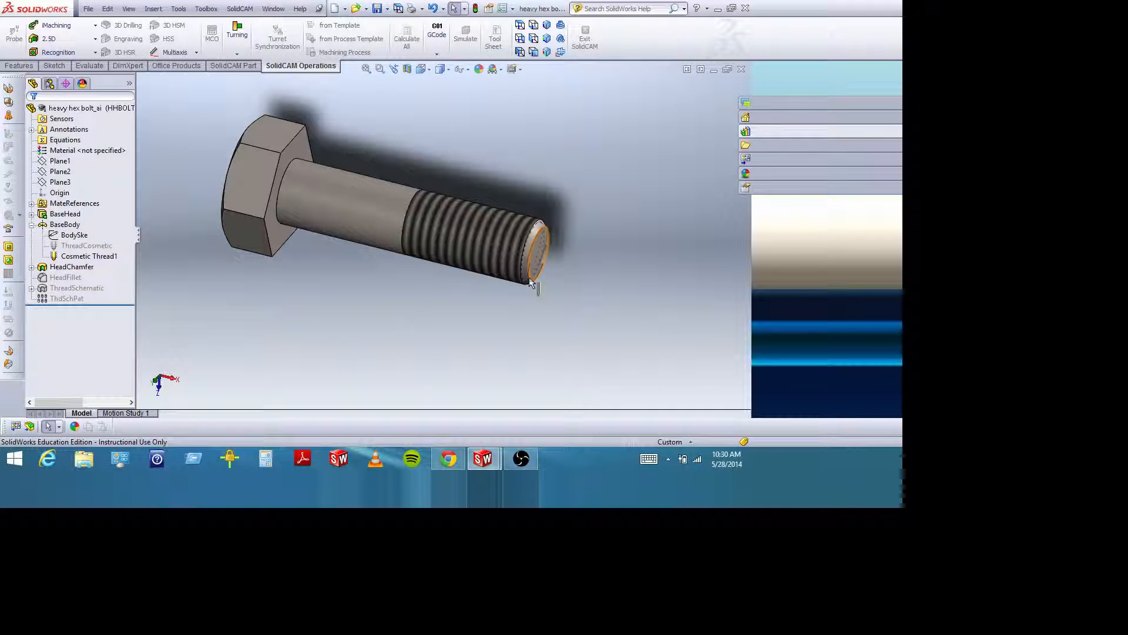
Delete Cosmetic Thread1 from the BaseBody feature of the read-only bolt part
middle_drag(531, 283, 508, 238)
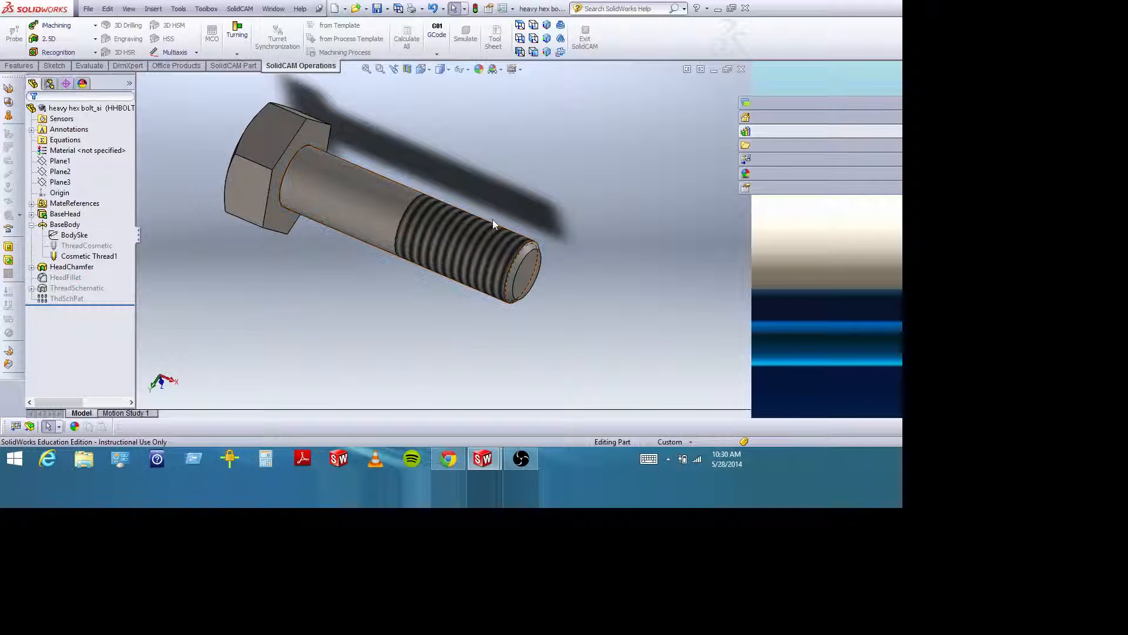
middle_drag(511, 247, 532, 259)
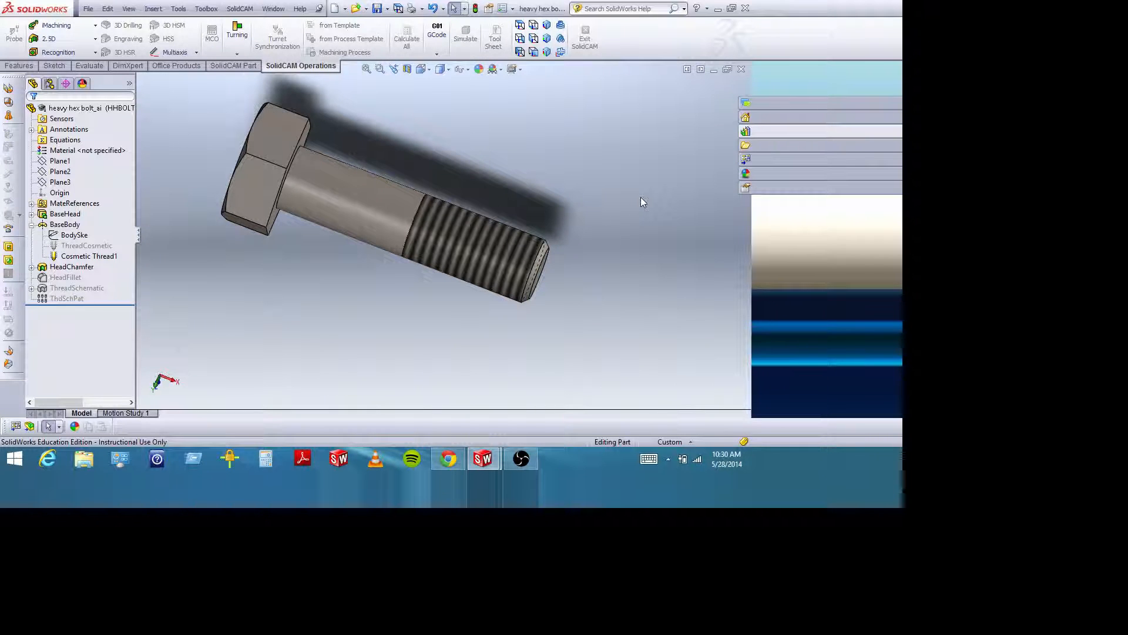
middle_drag(641, 197, 622, 184)
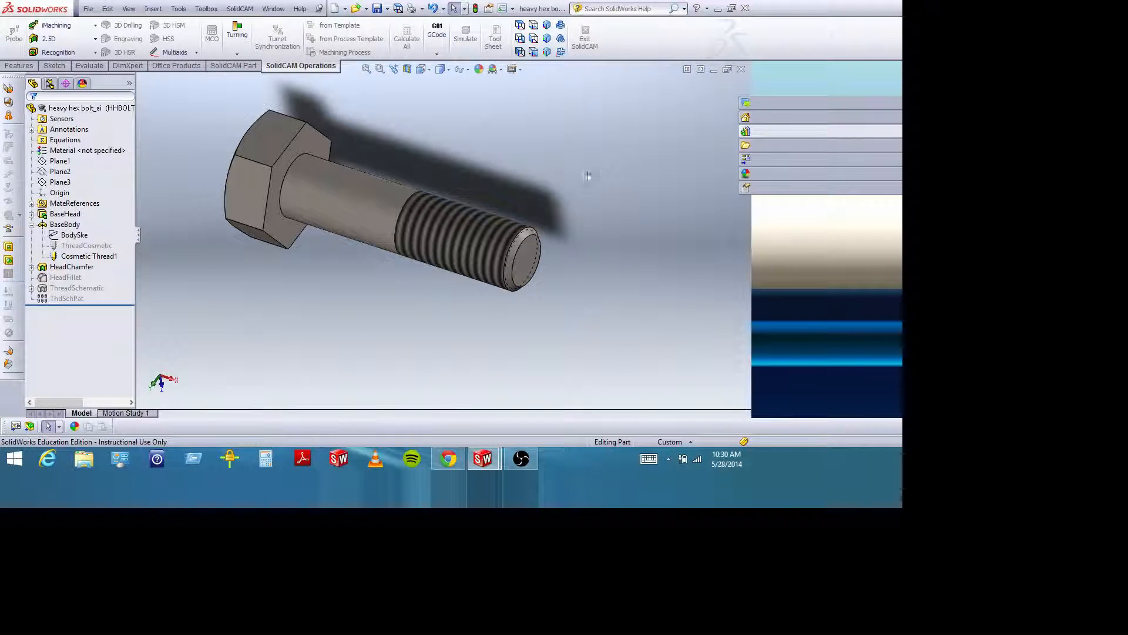
mouse_move(575, 192)
middle_down()
mouse_move(619, 181)
mouse_move(564, 212)
mouse_move(576, 210)
middle_up()
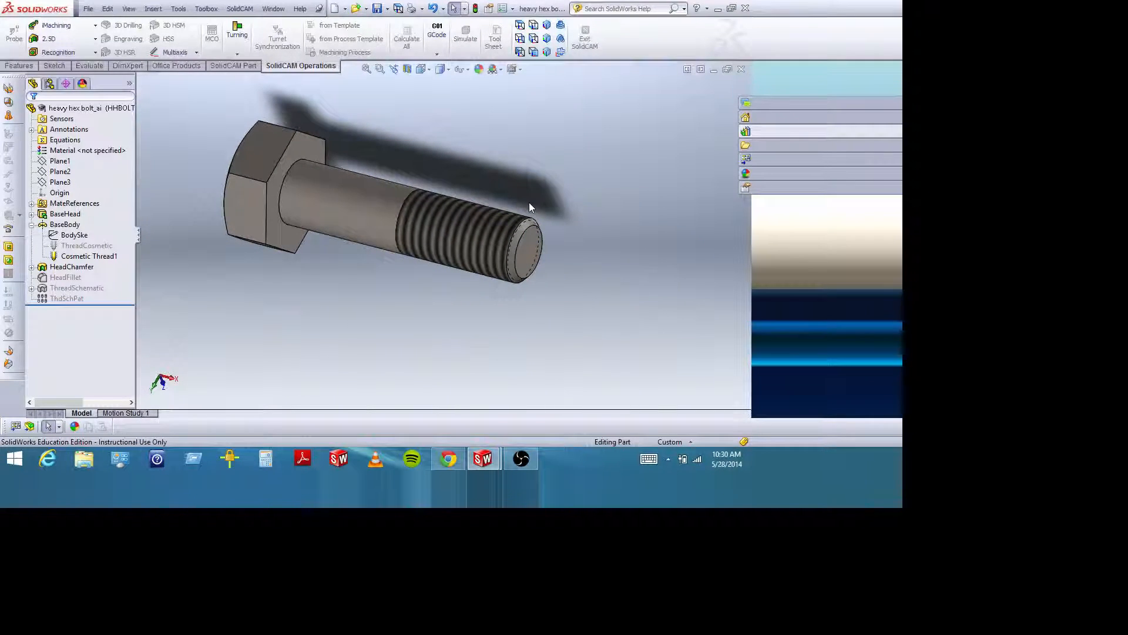
middle_drag(473, 181, 484, 249)
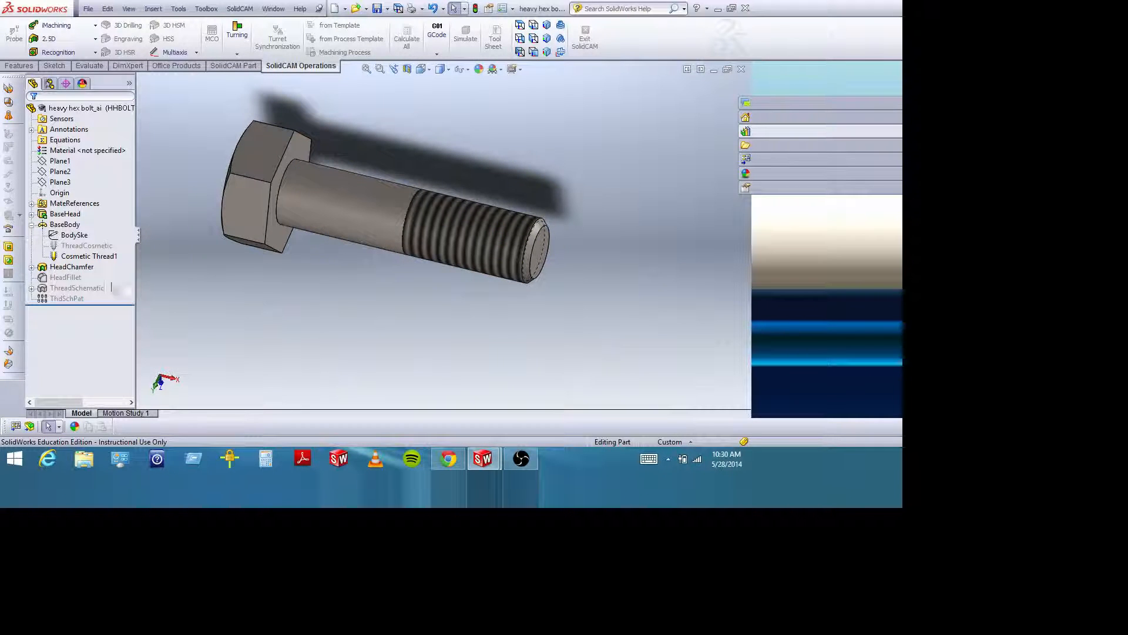
click(70, 256)
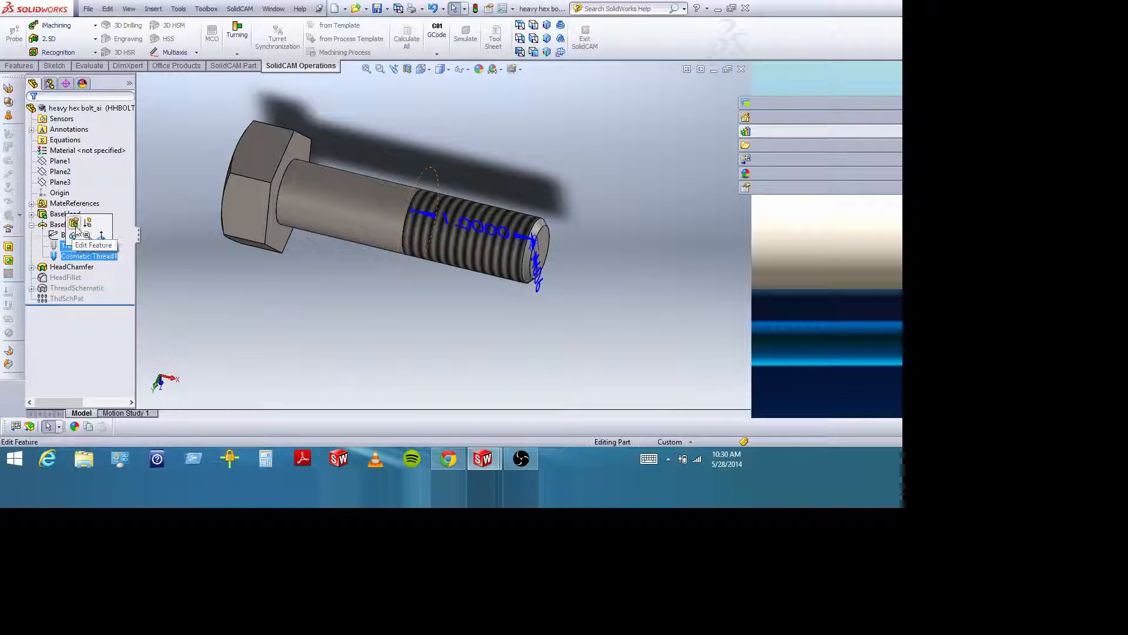
click(73, 235)
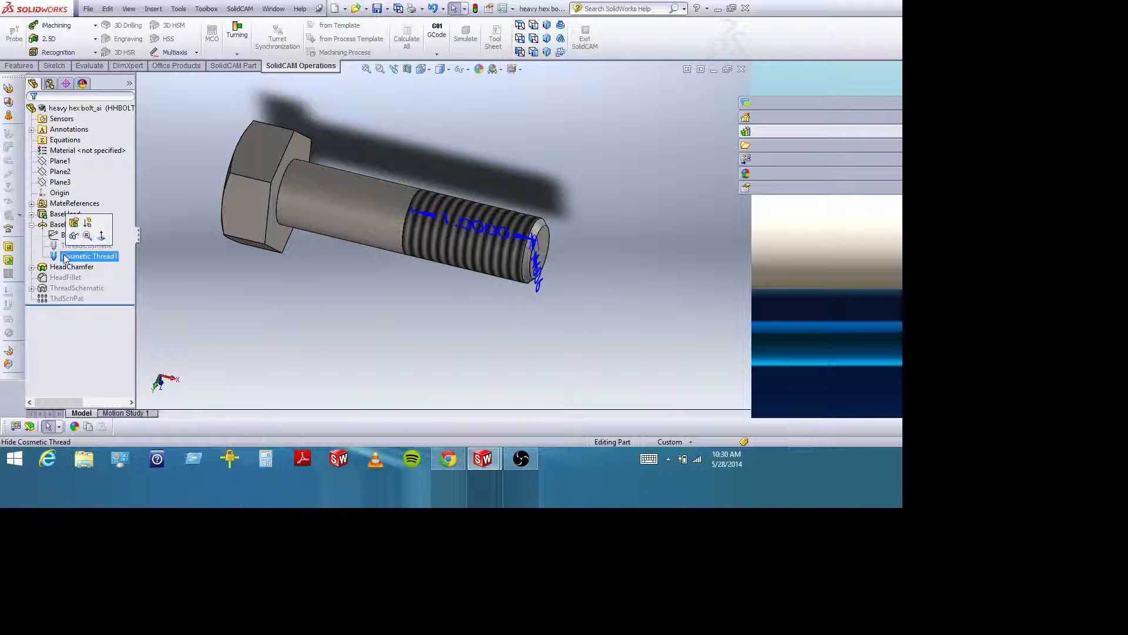
right_click(65, 257)
click(85, 285)
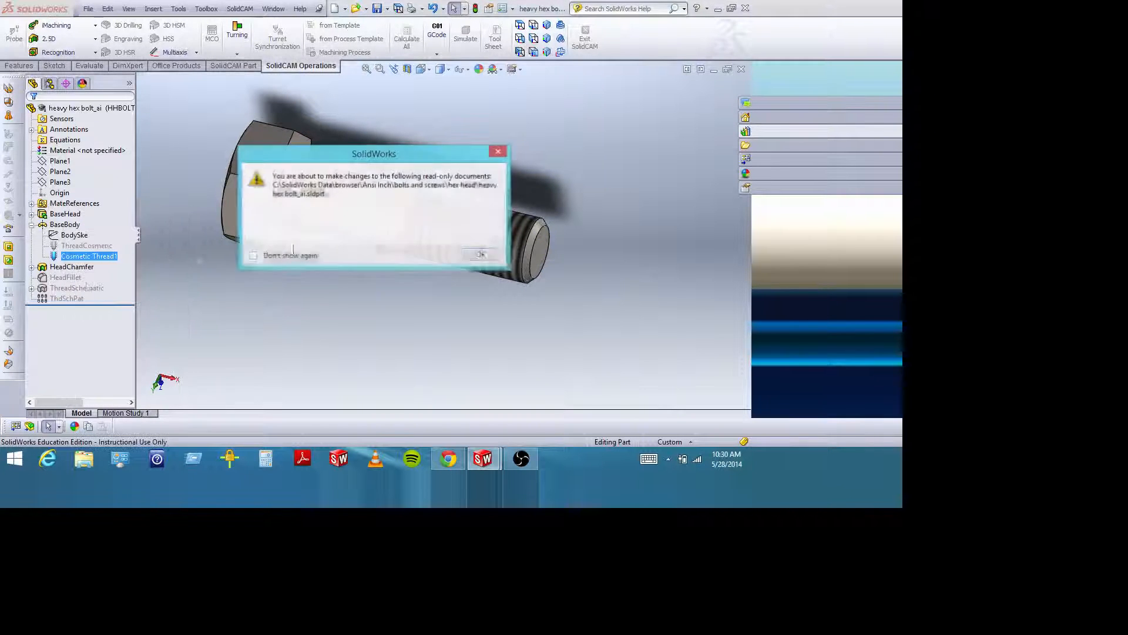
click(494, 255)
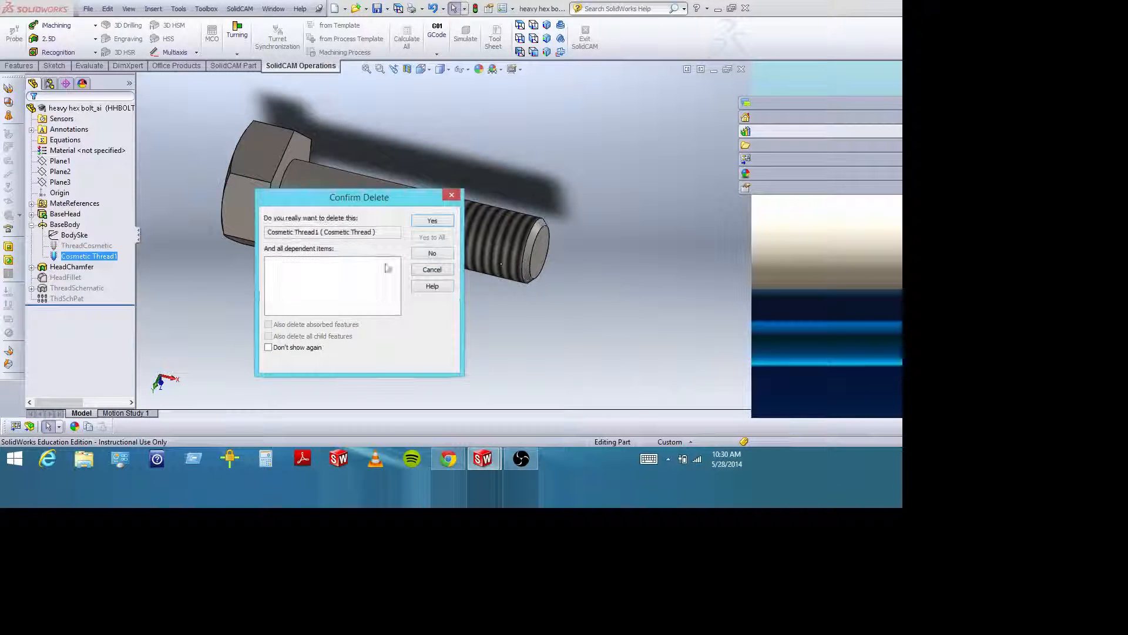
click(427, 227)
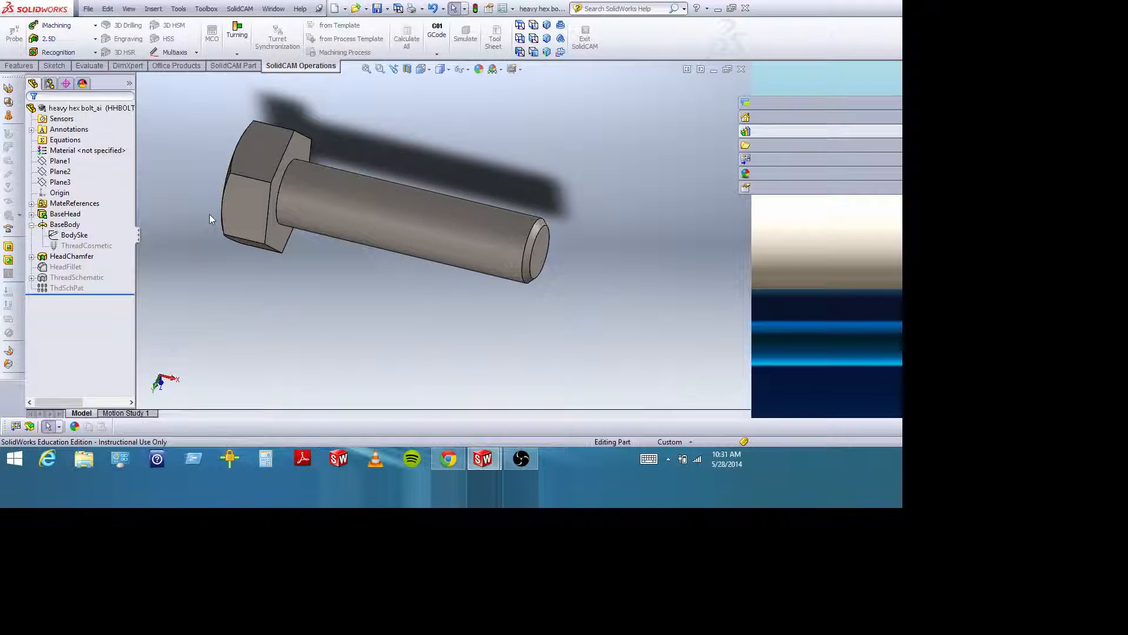
click(88, 246)
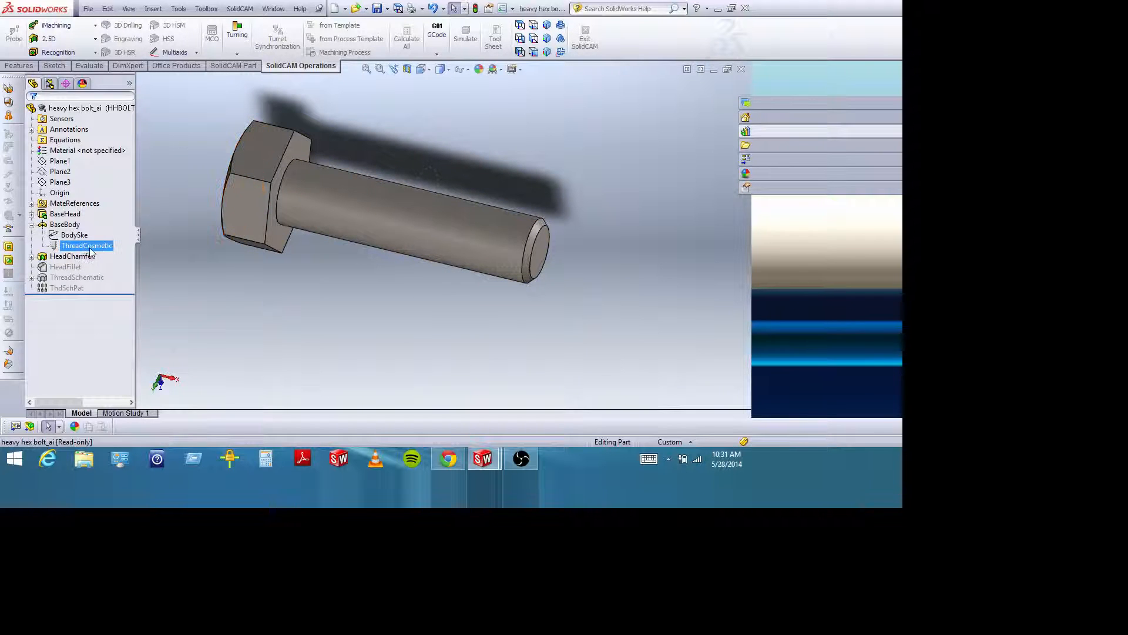
click(90, 248)
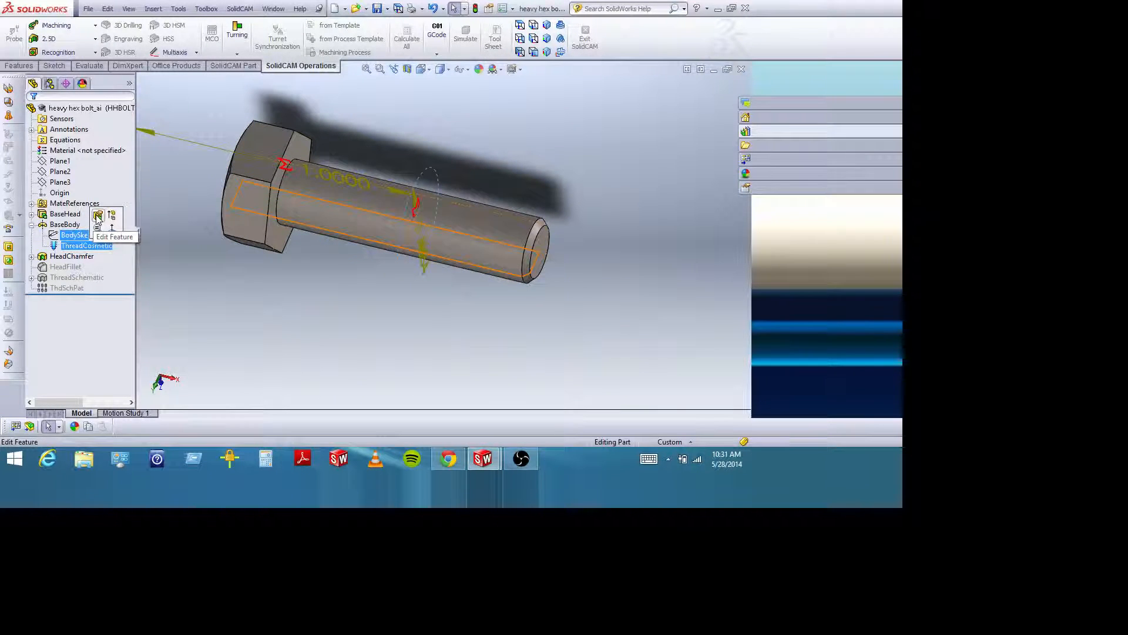
click(309, 286)
click(108, 249)
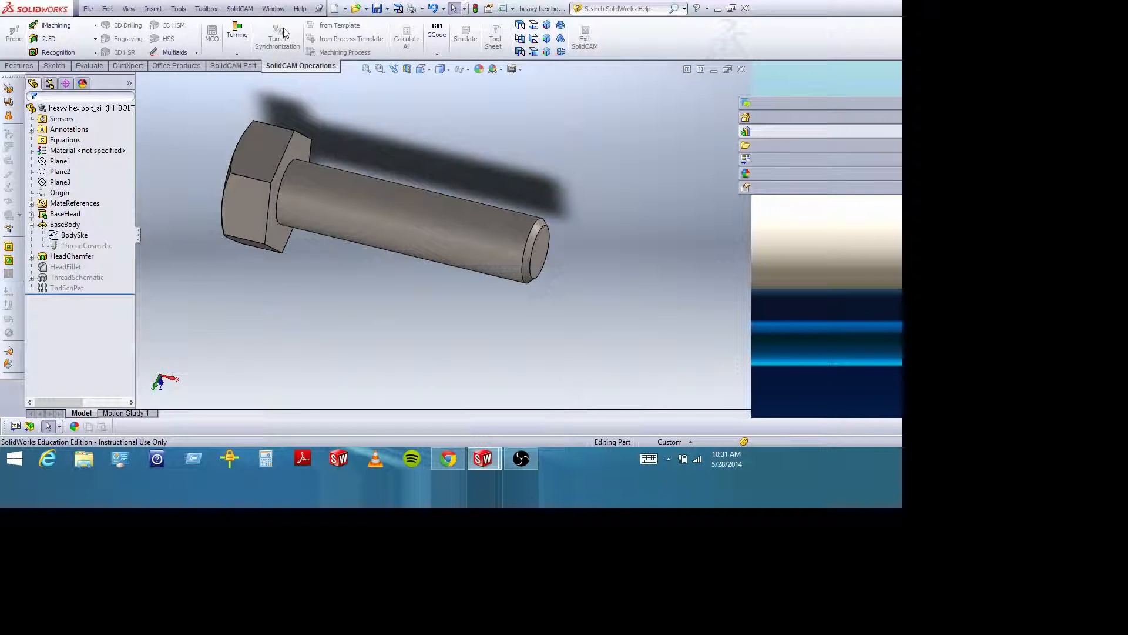
Review the cosmetic thread display filters in the part's detailing document properties
click(489, 8)
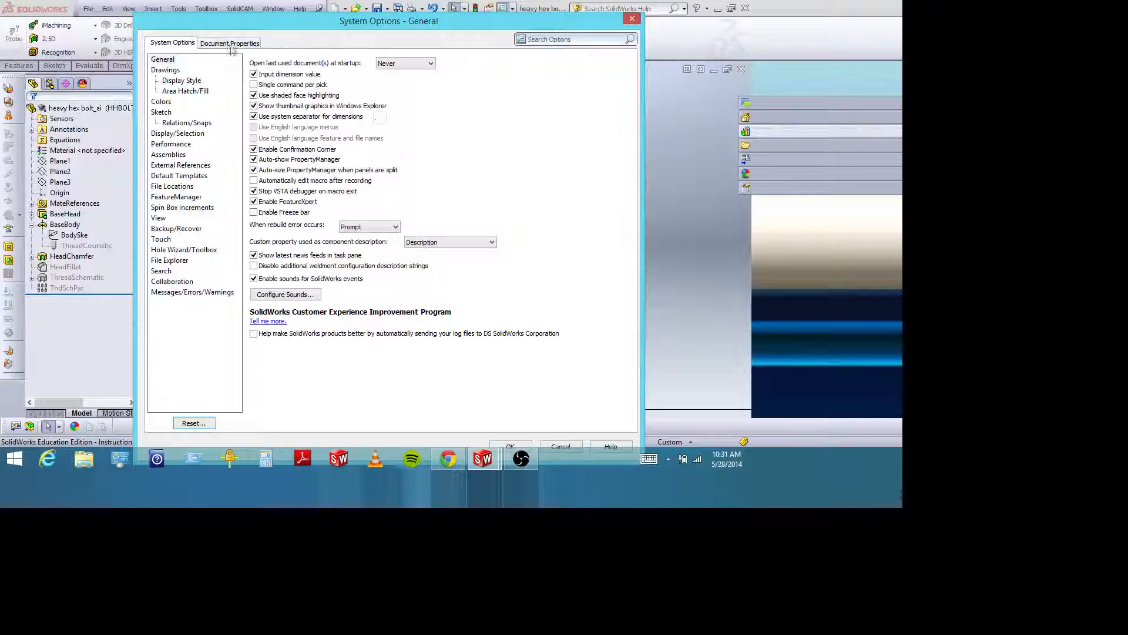
click(230, 44)
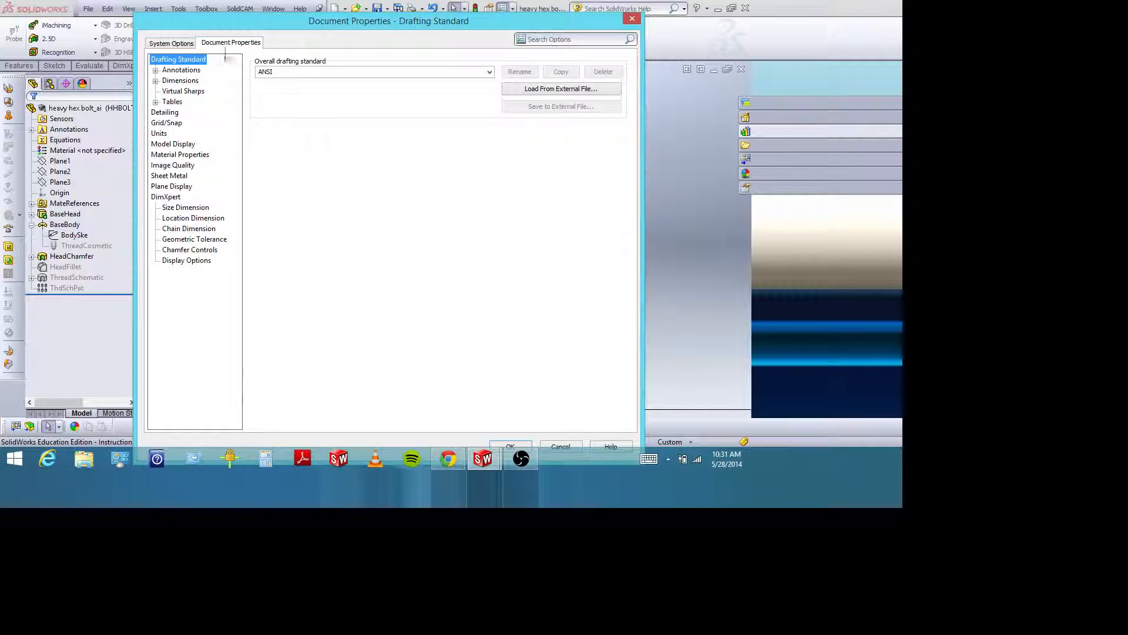
click(172, 113)
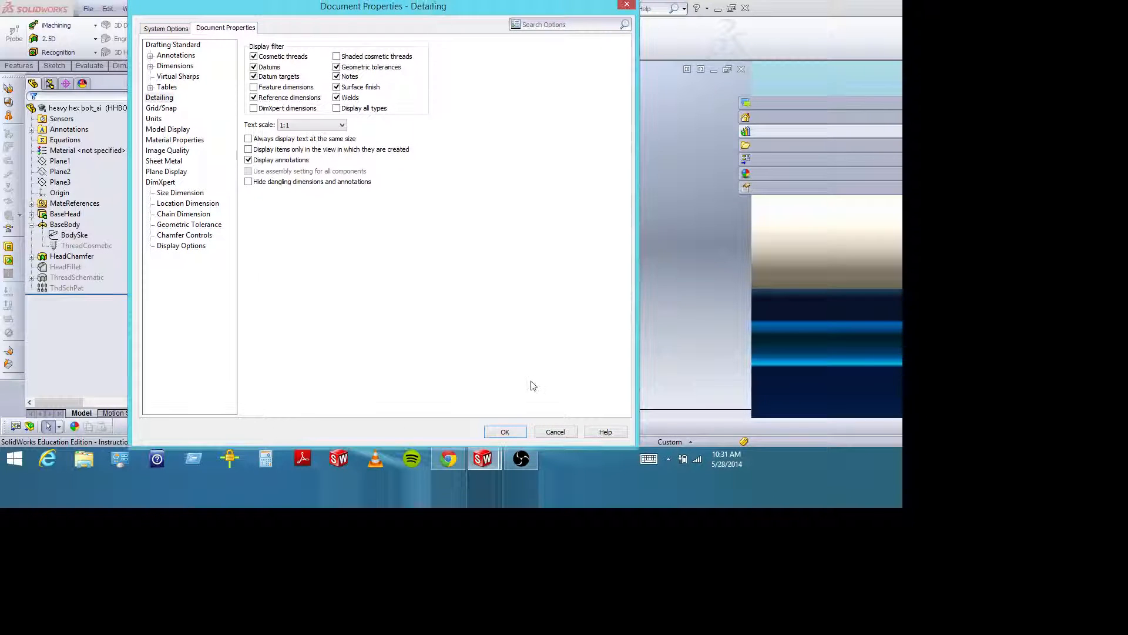
click(510, 446)
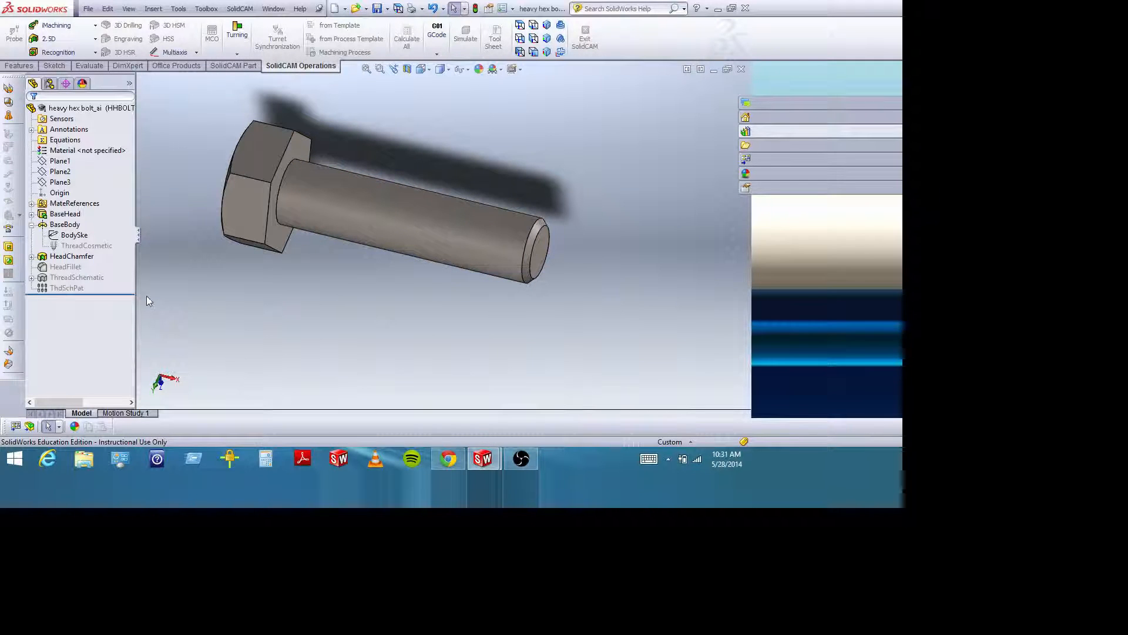
Add a Blind cosmetic thread with no standard and a depth of 1 in to the circular edge at the bolt shank's chamfered end
click(153, 8)
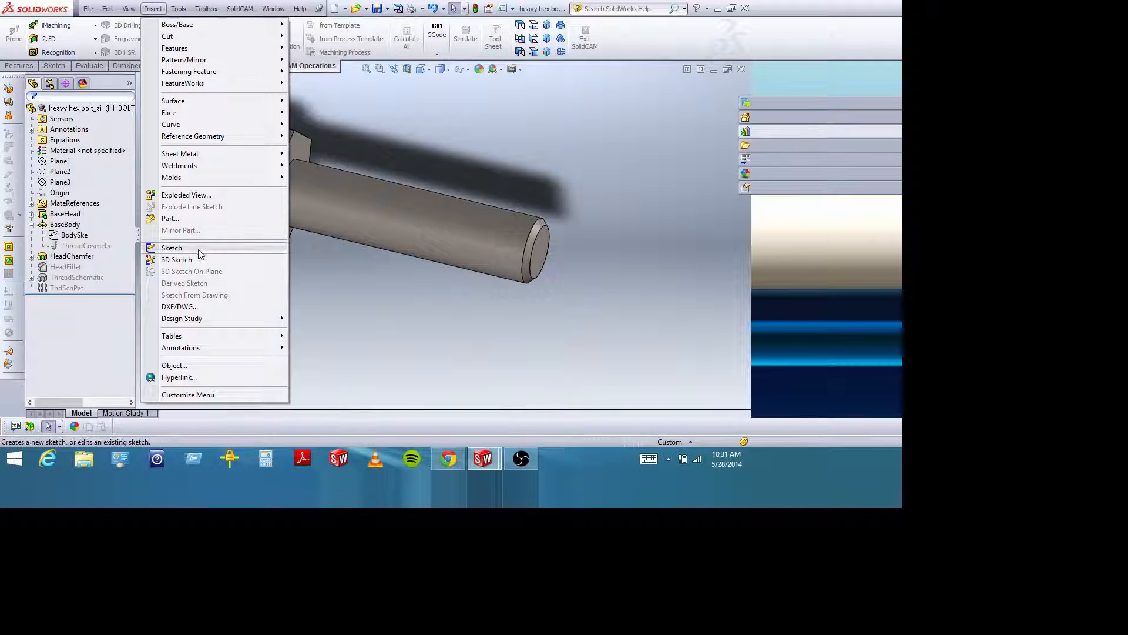
mouse_move(194, 348)
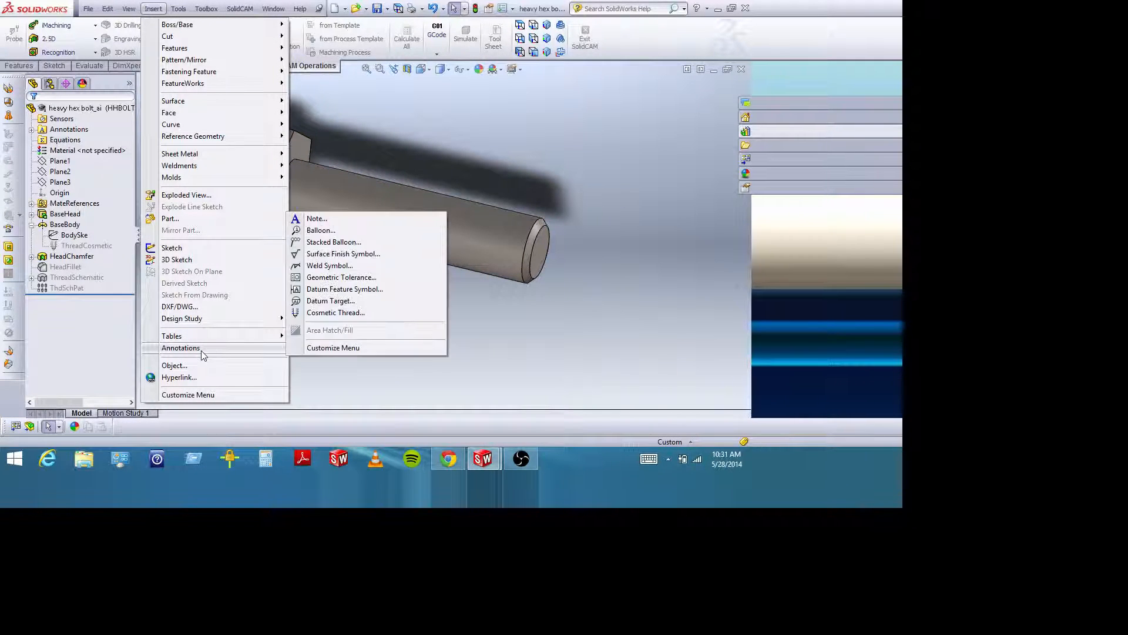
click(334, 313)
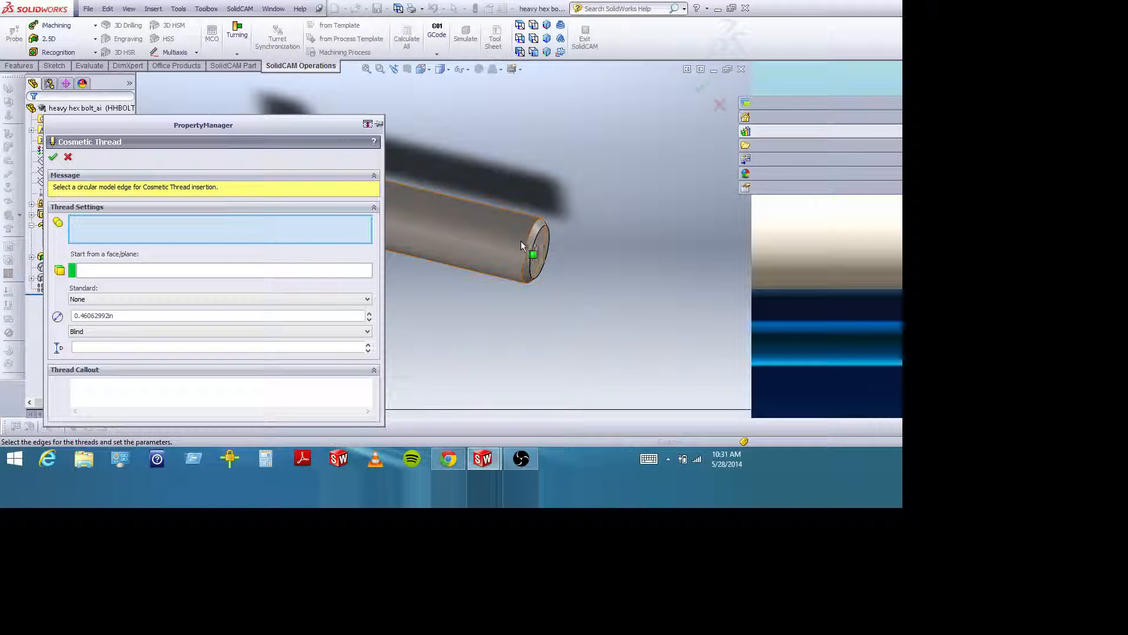
click(526, 242)
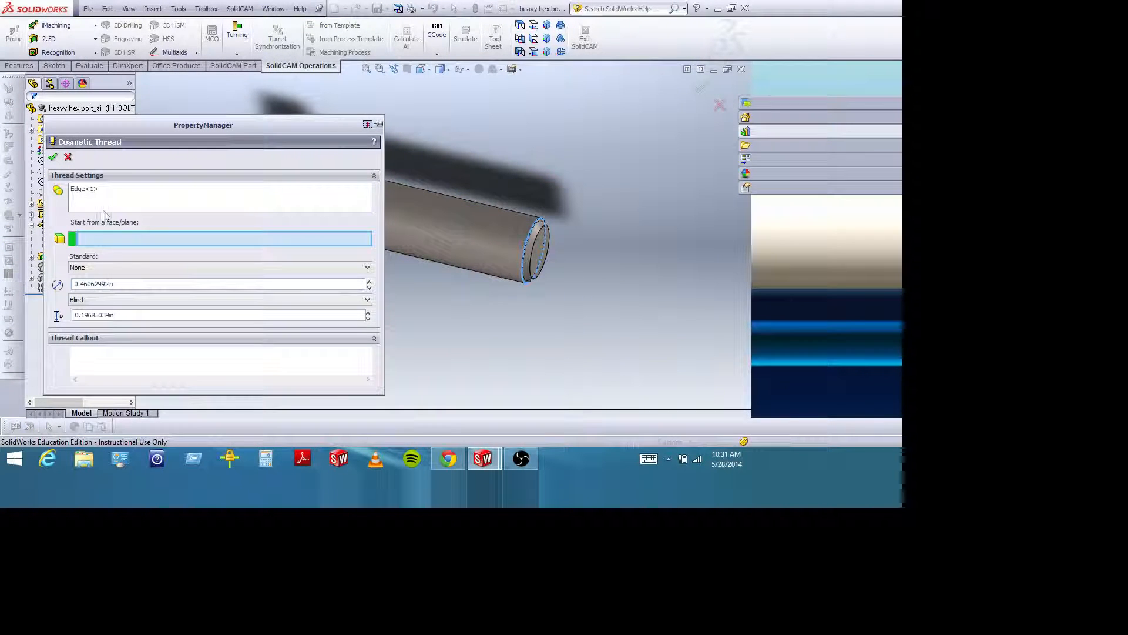
drag(115, 315, 68, 318)
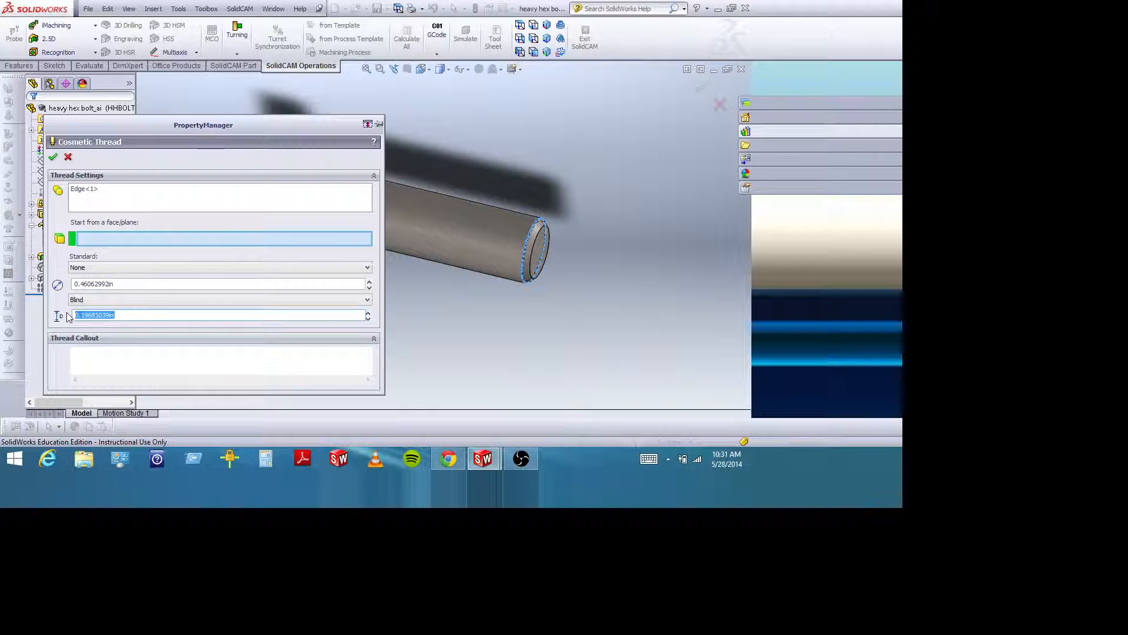
text(1)
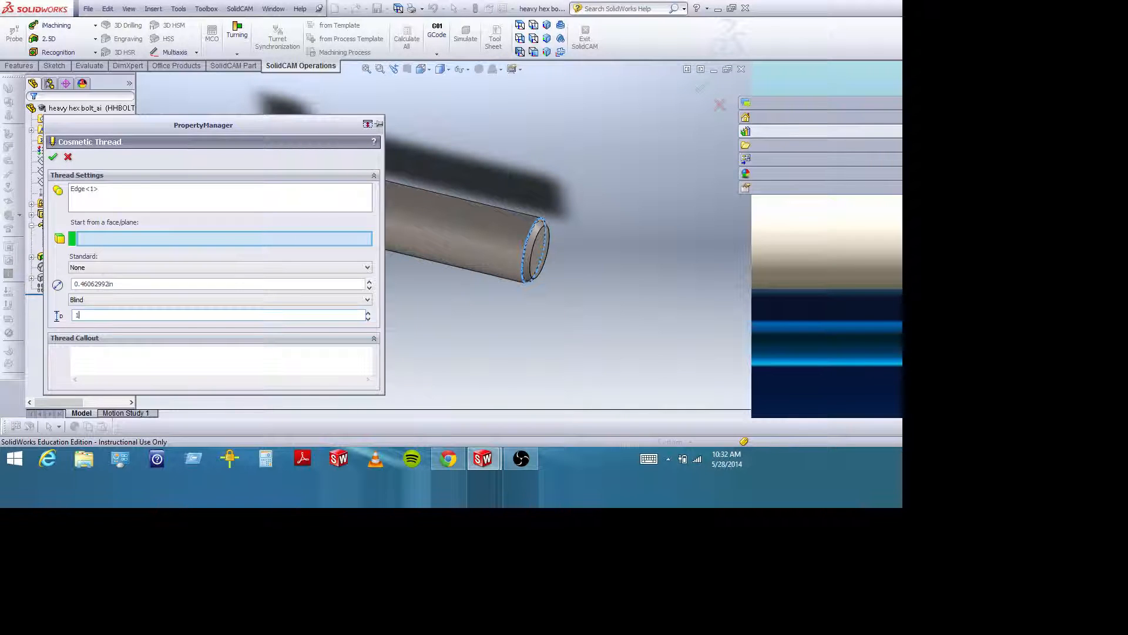
click(53, 157)
click(100, 257)
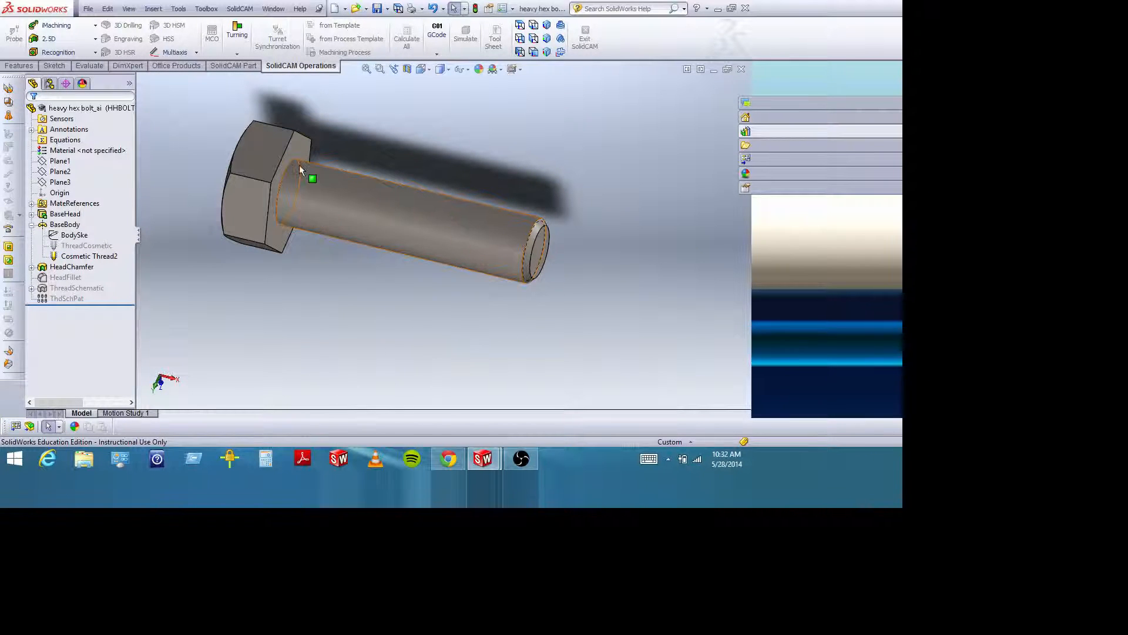
Enable shaded cosmetic threads in the detailing display filter of the document properties
click(503, 9)
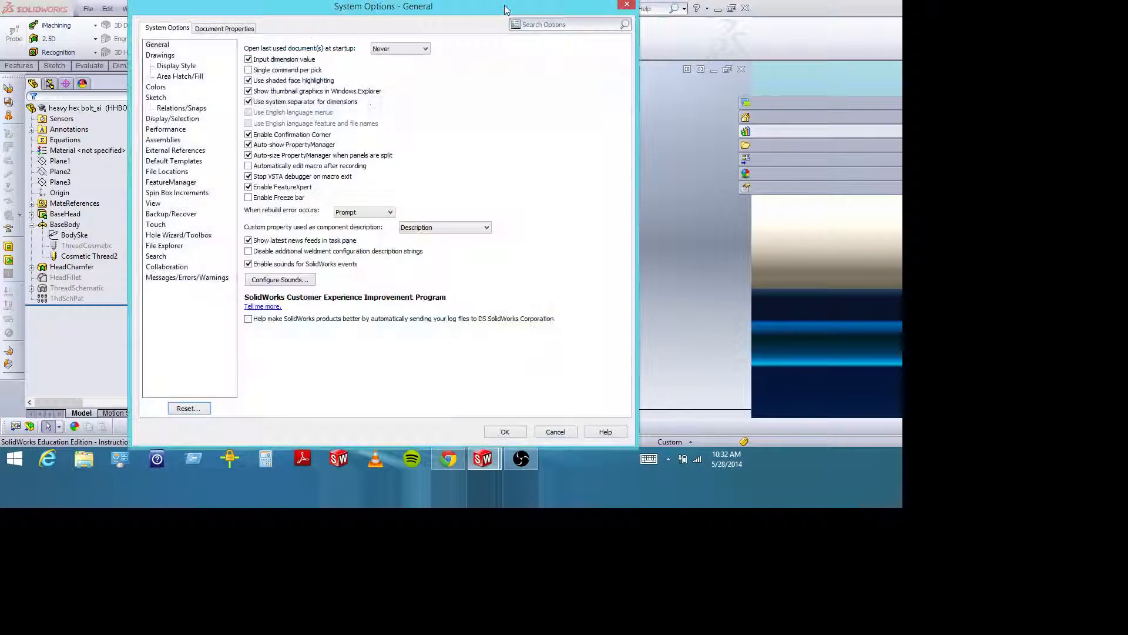
click(241, 28)
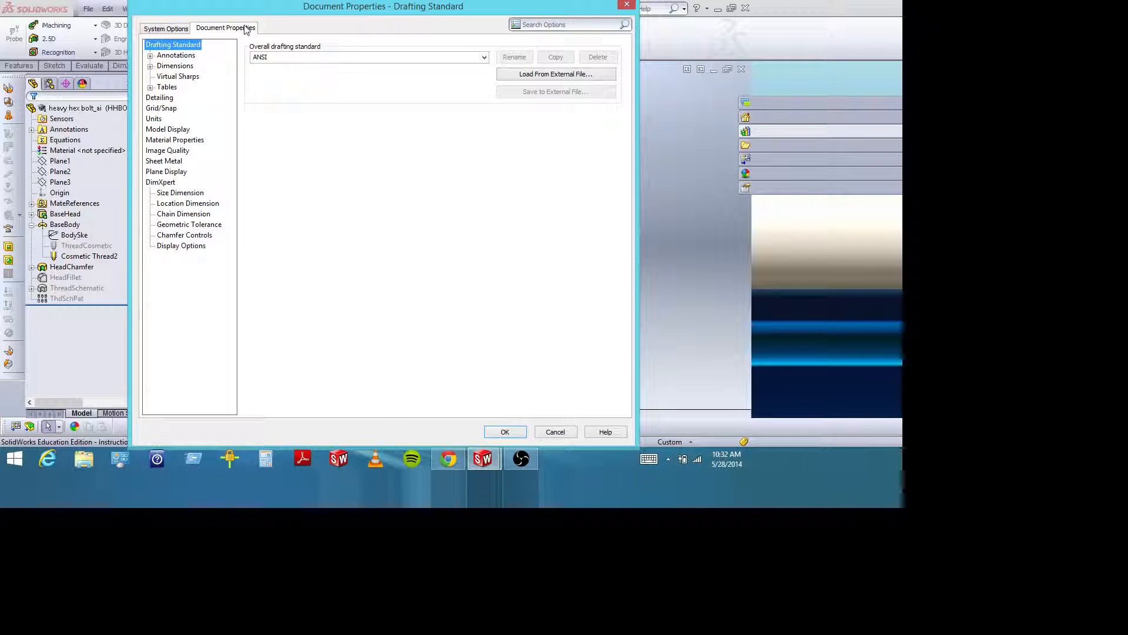
click(167, 98)
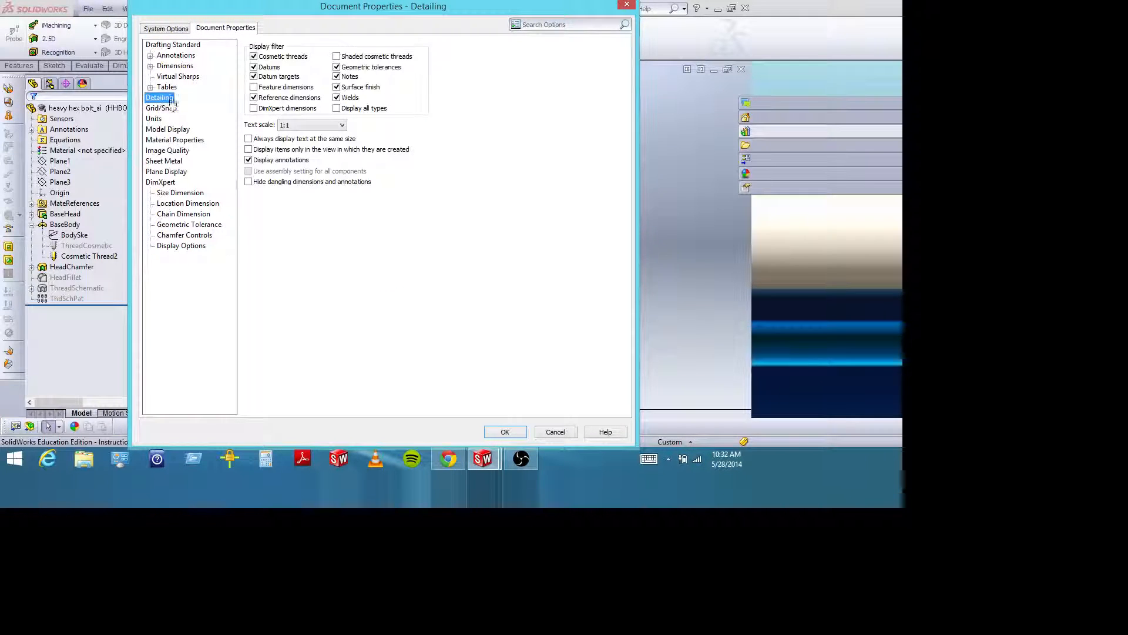
click(337, 57)
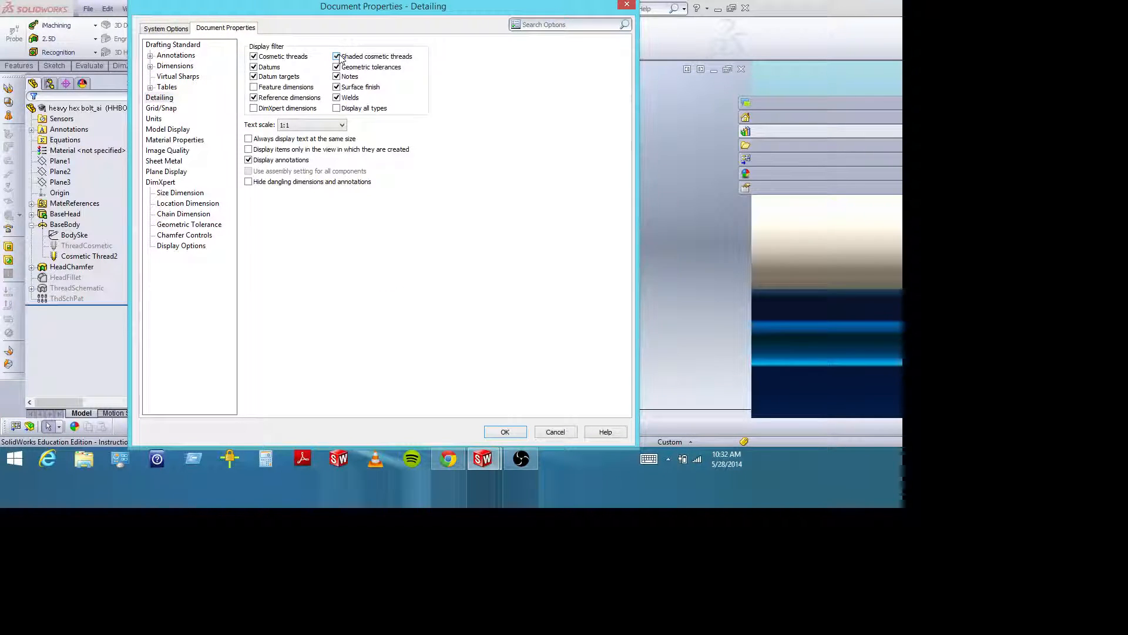
click(513, 432)
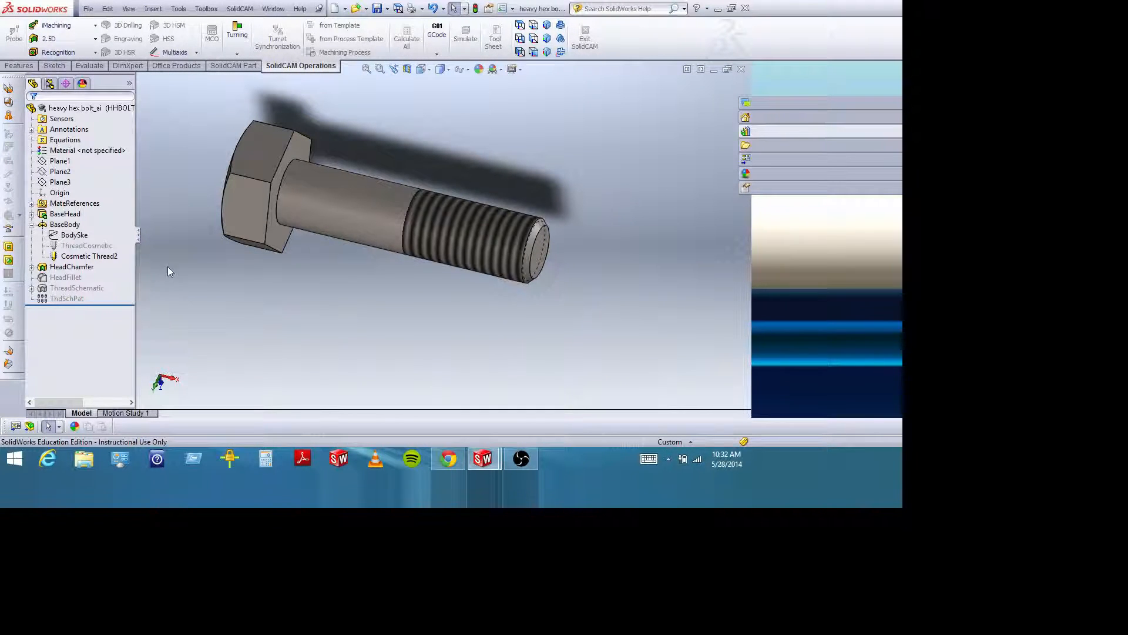
Suppress Cosmetic Thread2 under the BaseBody feature of the read-only bolt part
right_click(101, 256)
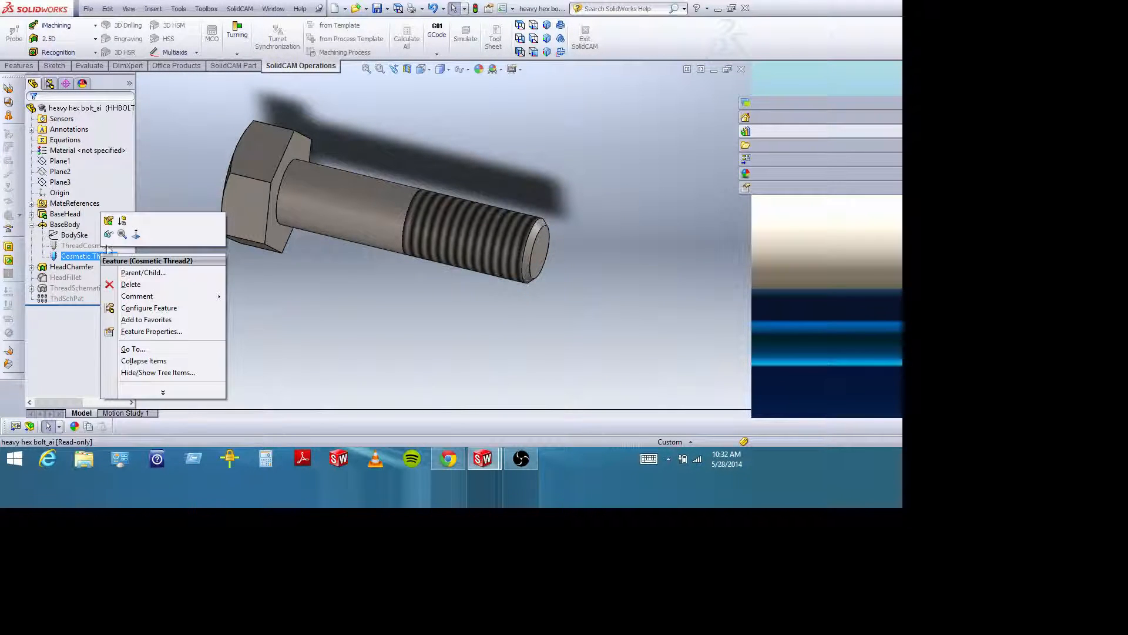
click(122, 221)
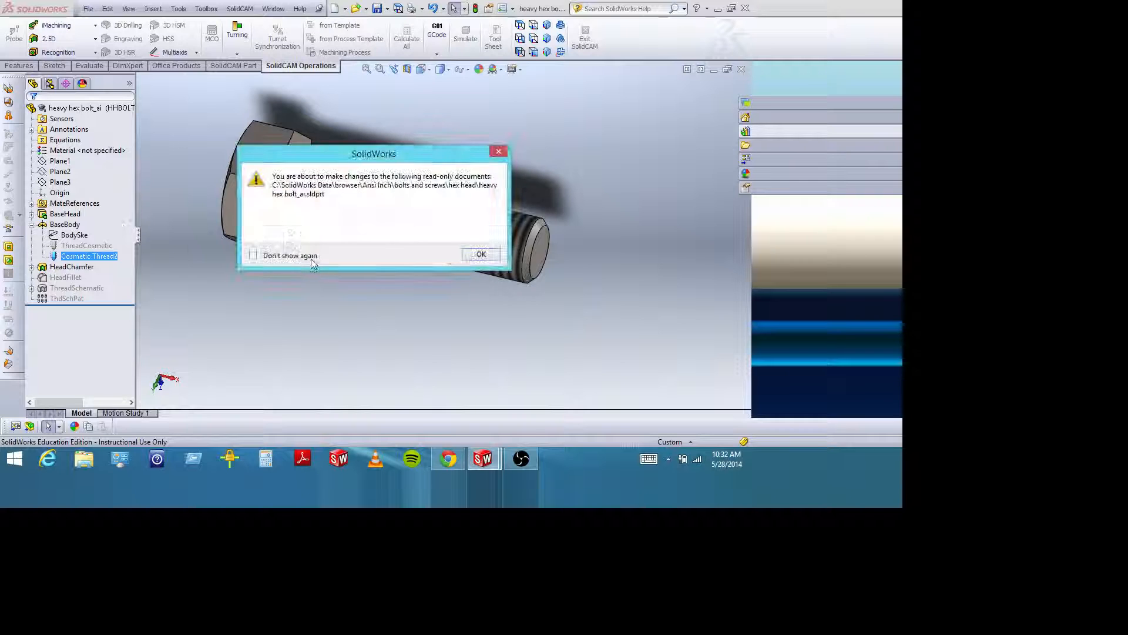
click(481, 254)
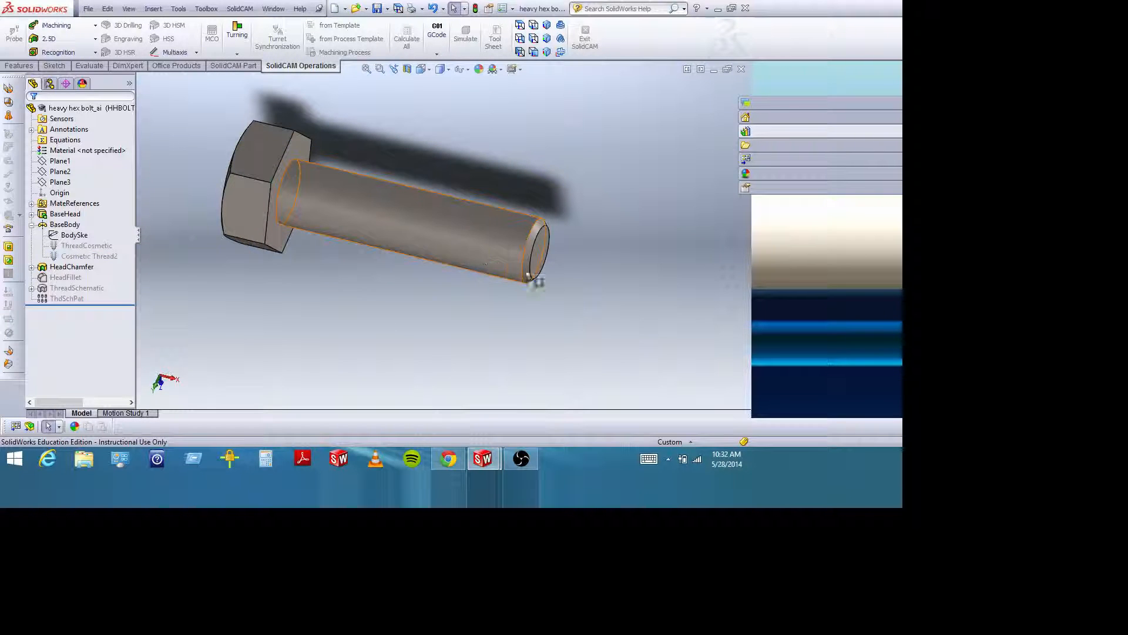
Unsuppress the built-in ThreadCosmetic feature under BaseBody and inspect the thread on the bolt shank
right_click(104, 247)
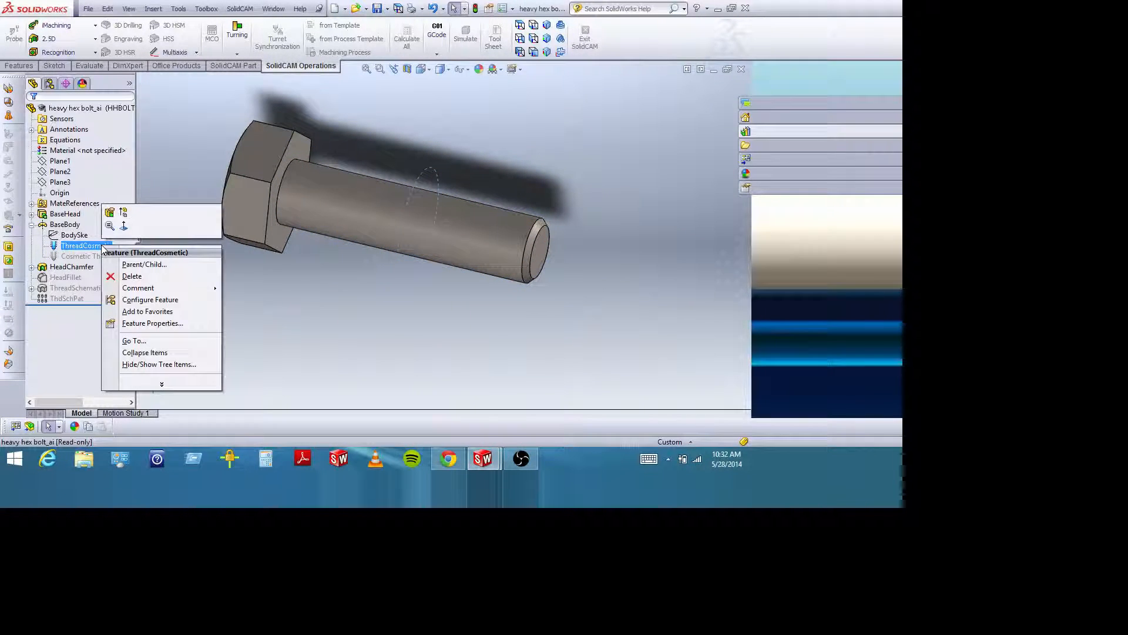
click(123, 223)
click(481, 255)
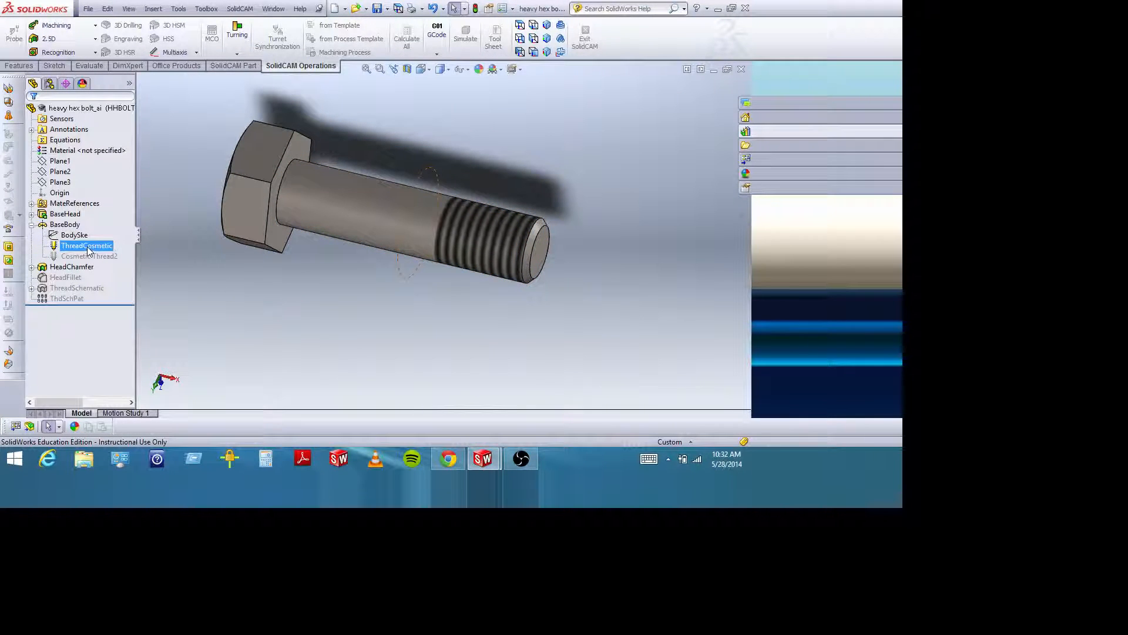
mouse_move(303, 300)
middle_down()
mouse_move(320, 289)
mouse_move(298, 293)
middle_up()
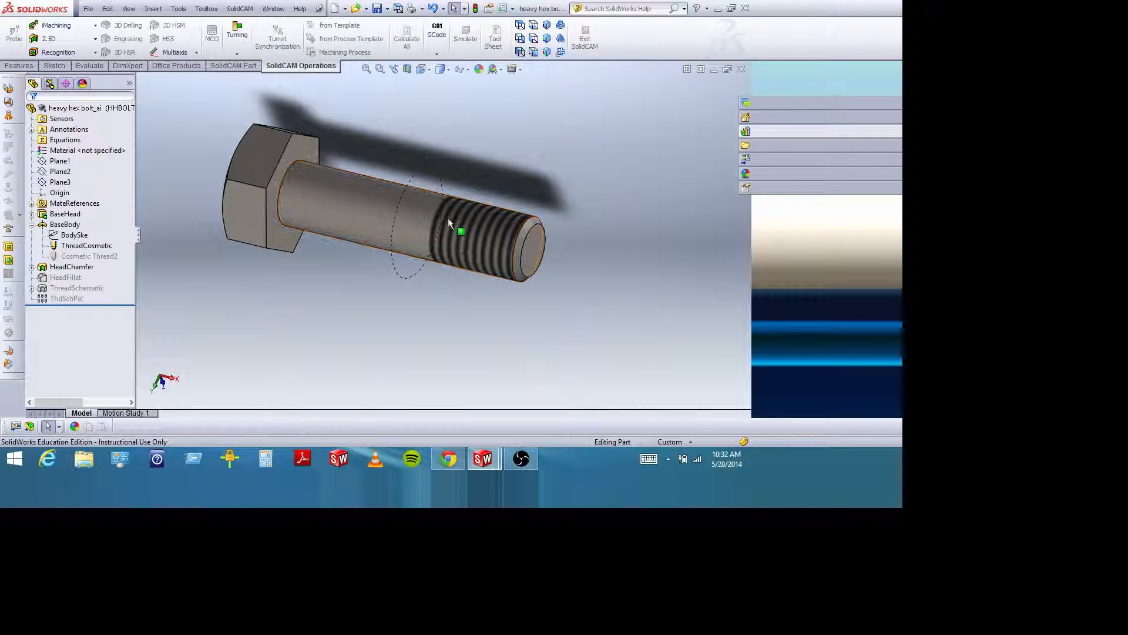
Suppress the built-in ThreadCosmetic feature under BaseBody again
click(85, 246)
right_click(87, 246)
click(108, 214)
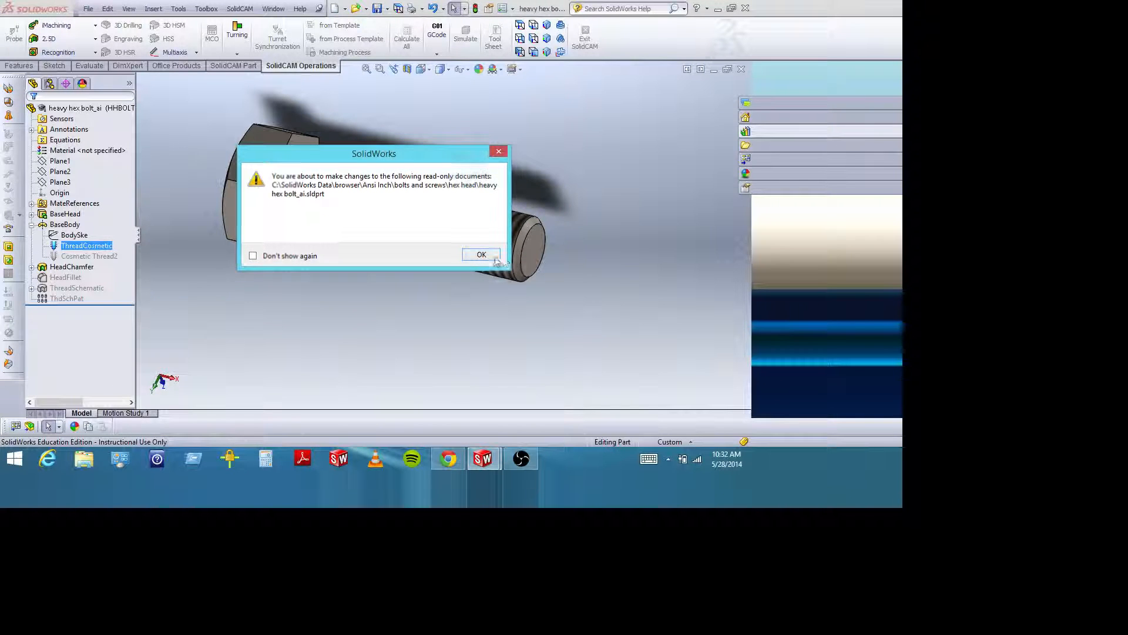
click(496, 259)
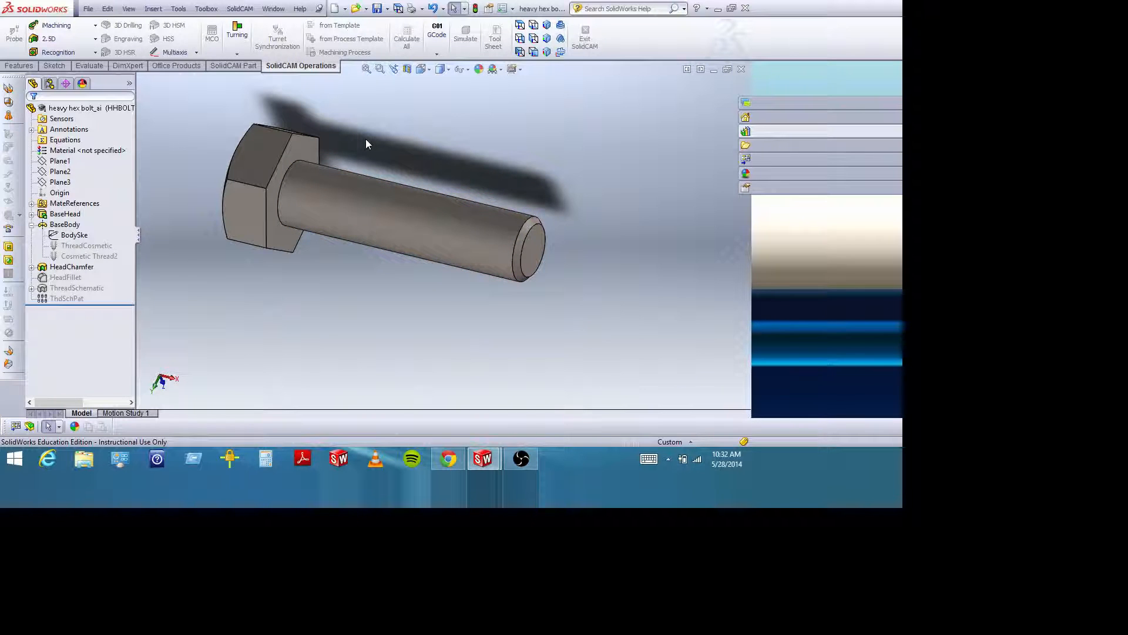
middle_drag(545, 198, 548, 195)
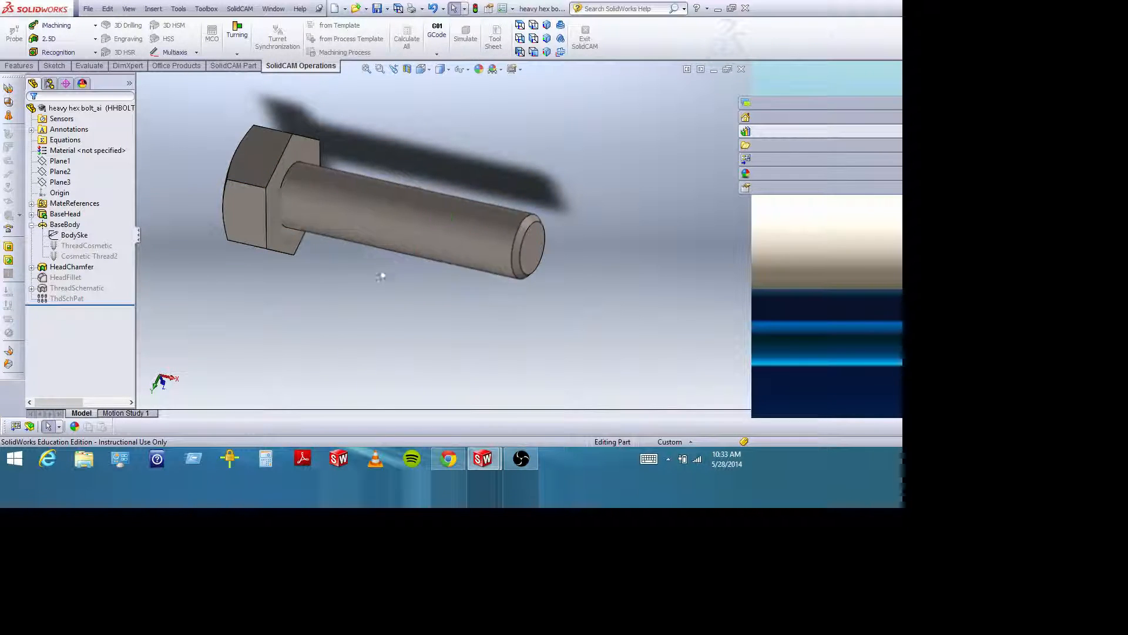
middle_drag(488, 195, 513, 194)
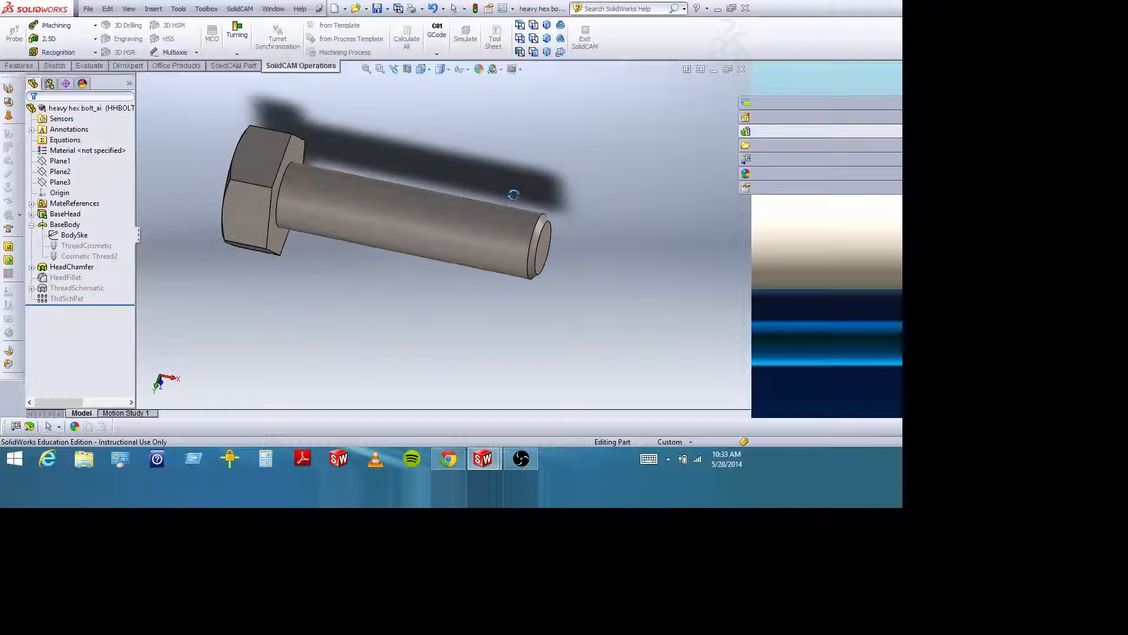
middle_drag(564, 228, 523, 215)
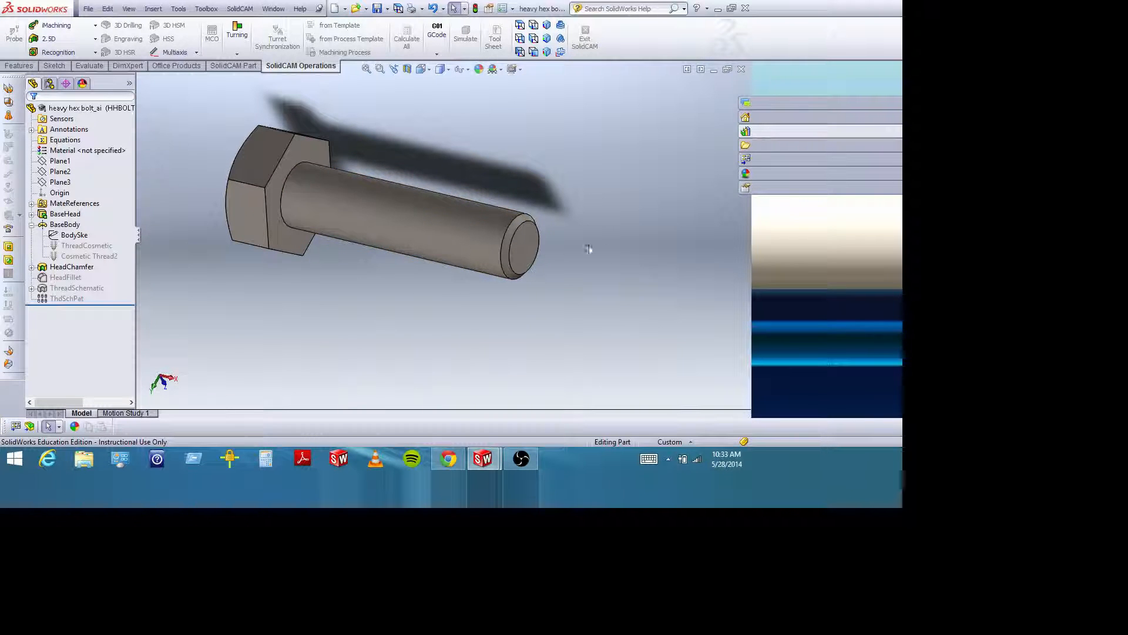
middle_drag(529, 284, 554, 284)
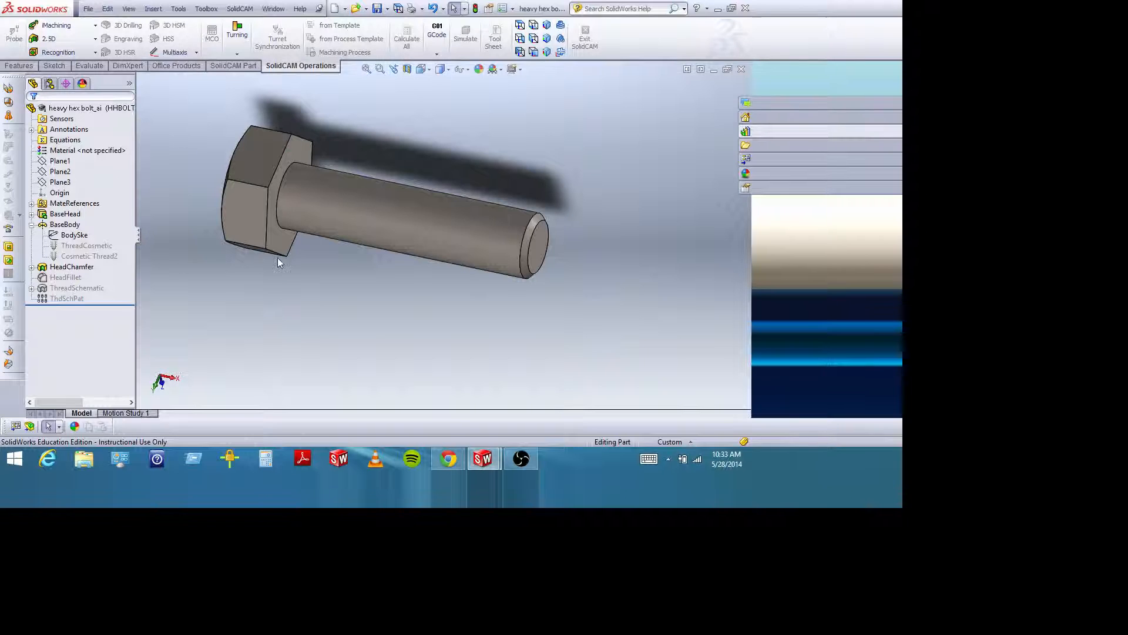
middle_drag(478, 266, 471, 268)
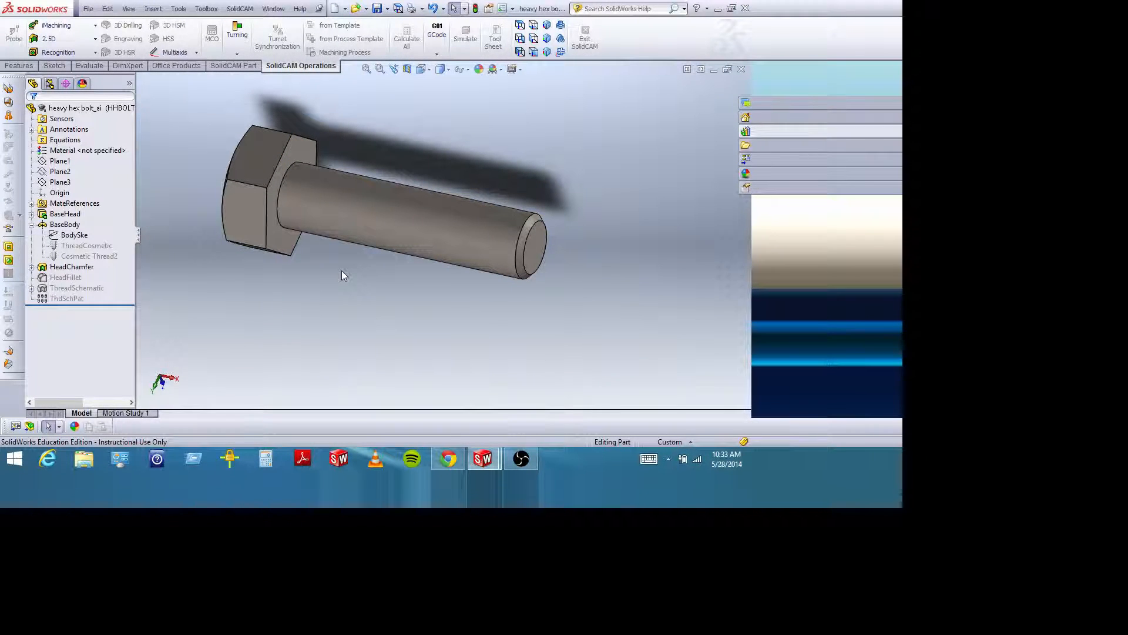
middle_drag(385, 285, 390, 282)
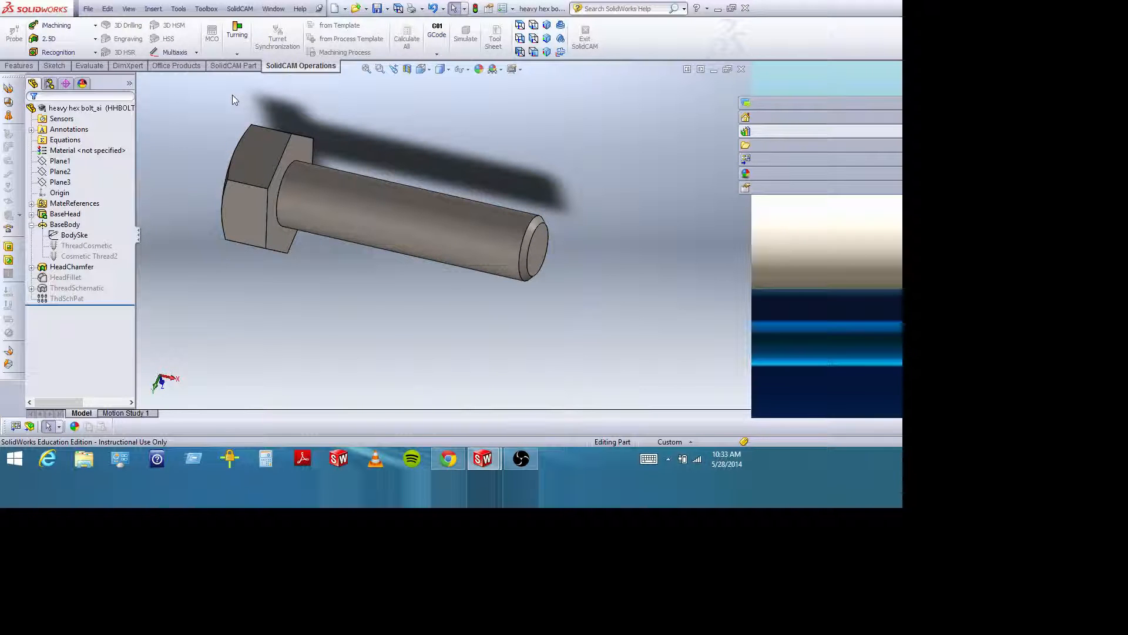
Create a reference point at the arc center of the circular edge on the shank's free end
click(153, 9)
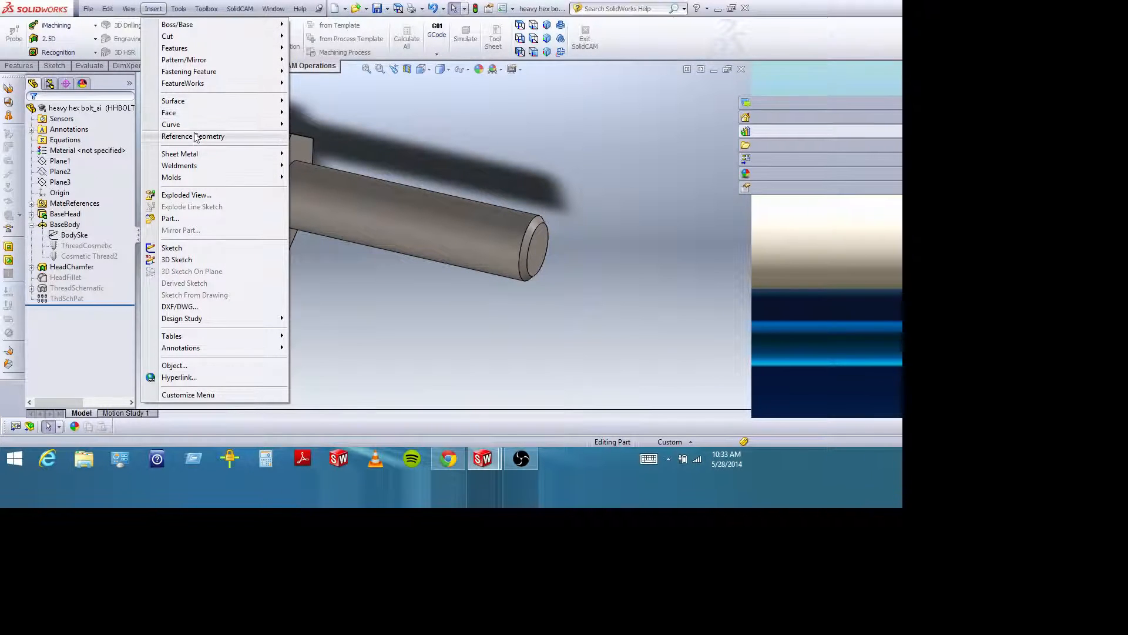
mouse_move(195, 137)
click(320, 186)
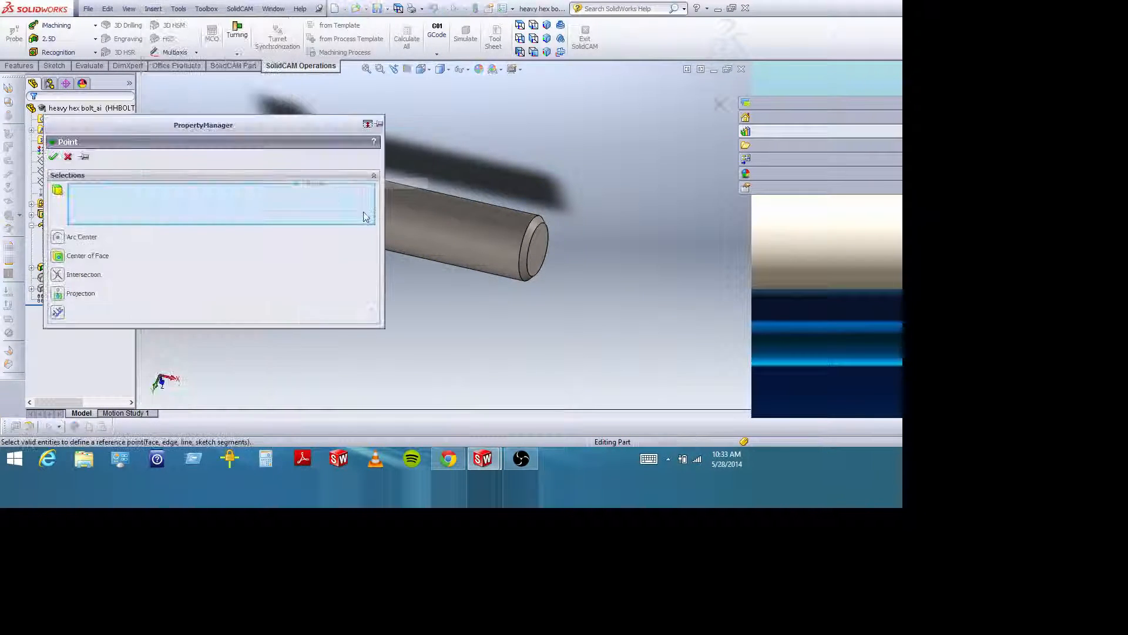
click(530, 277)
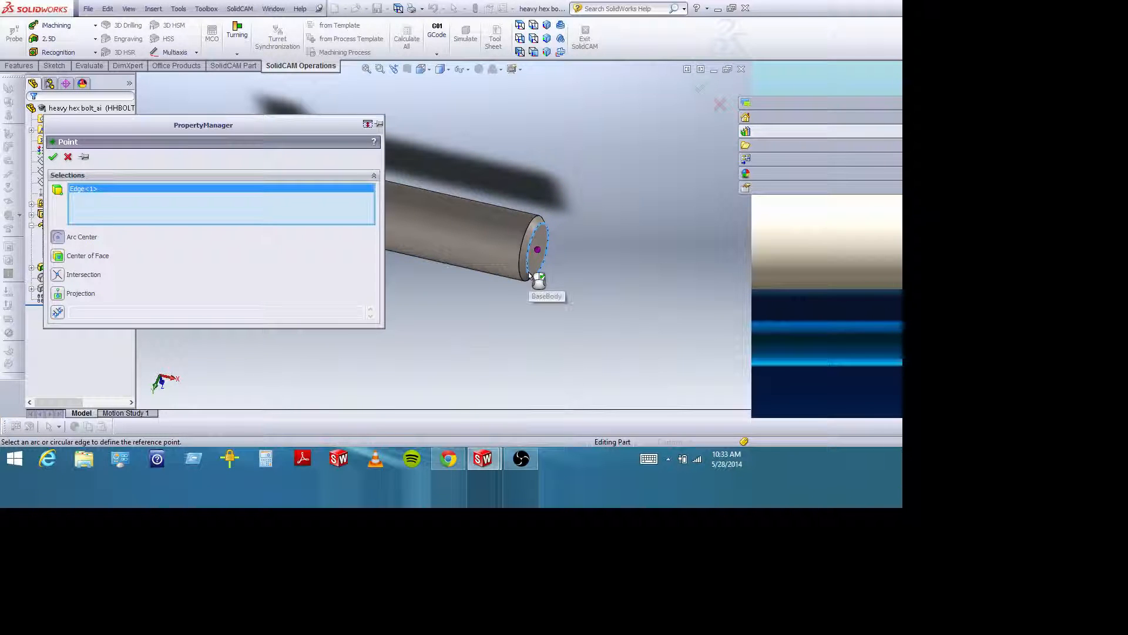
click(53, 157)
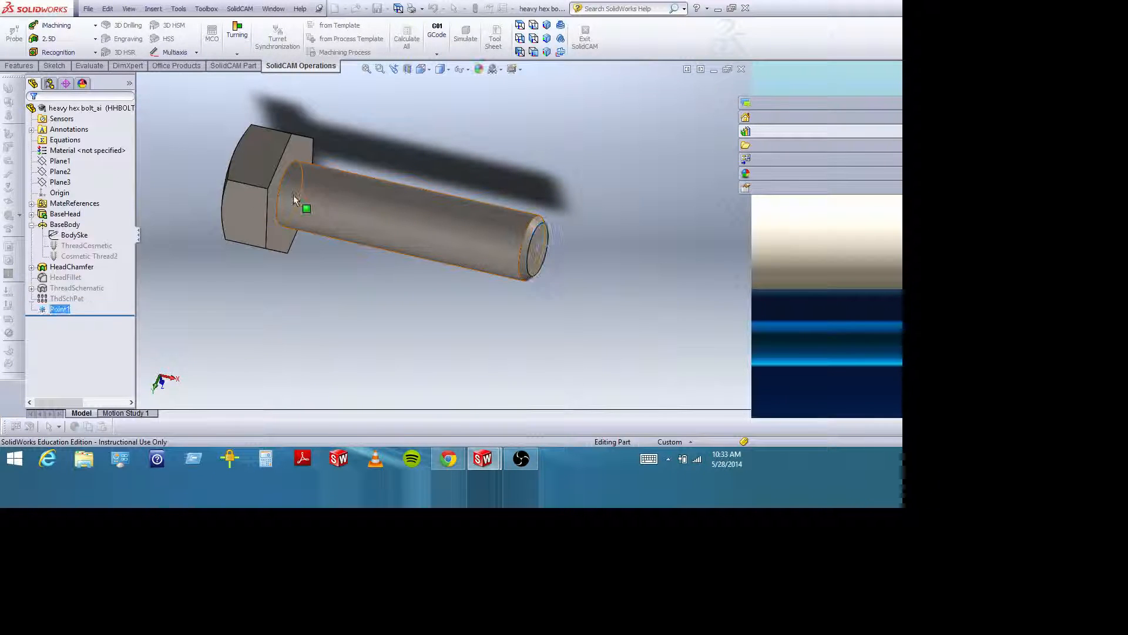
Create a second reference point at the arc center of the circular edge on the bolt head's outer face
middle_drag(301, 205, 327, 156)
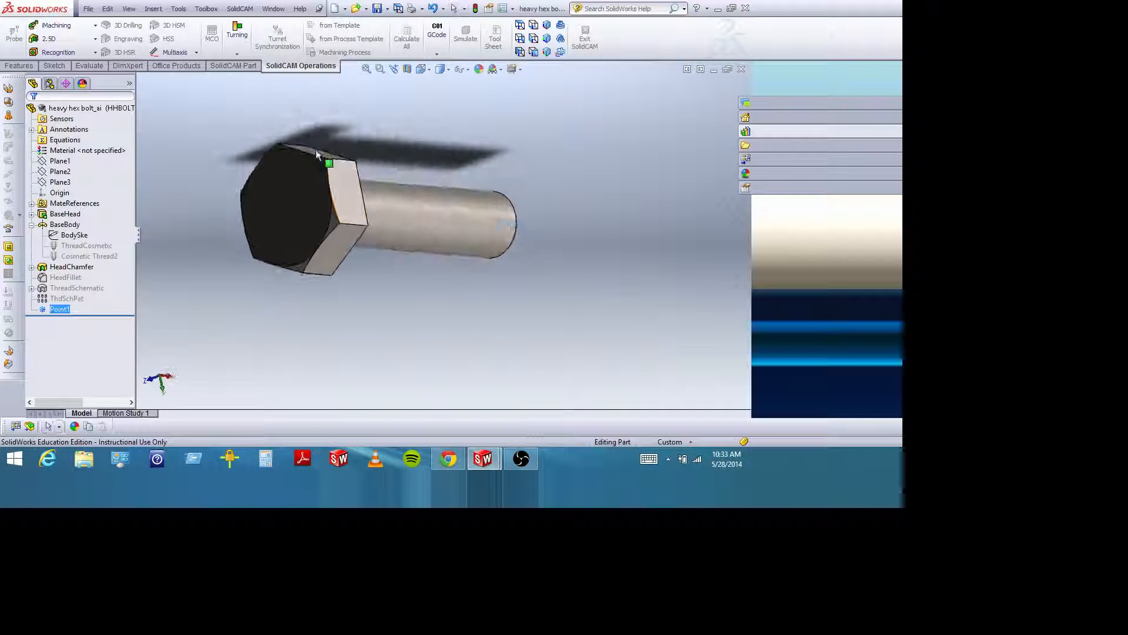
click(154, 8)
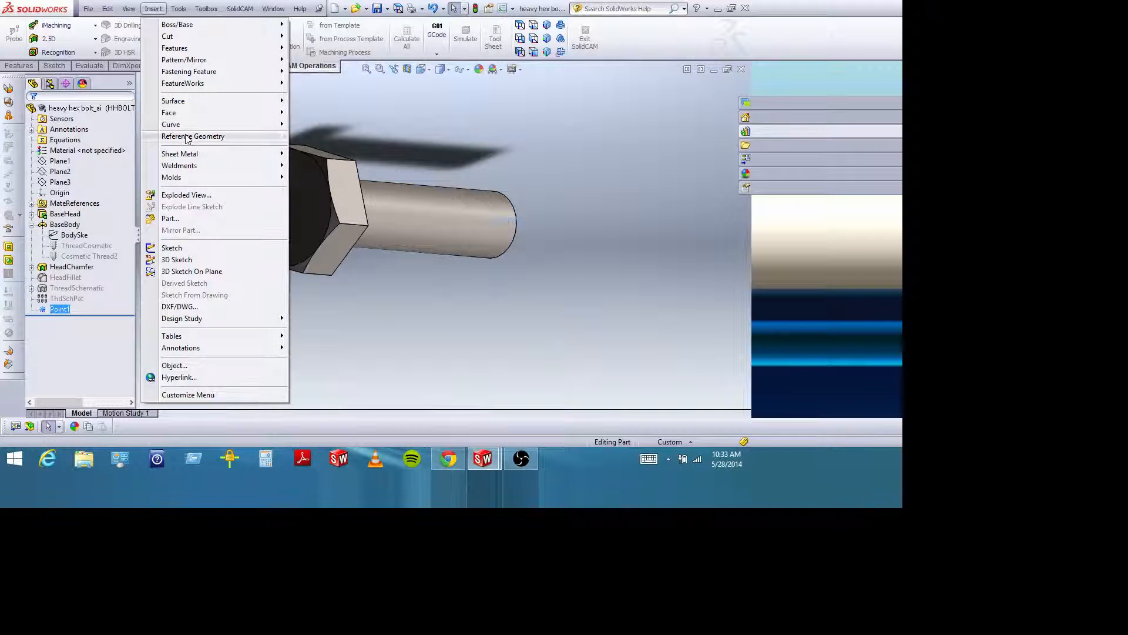
mouse_move(194, 135)
click(314, 183)
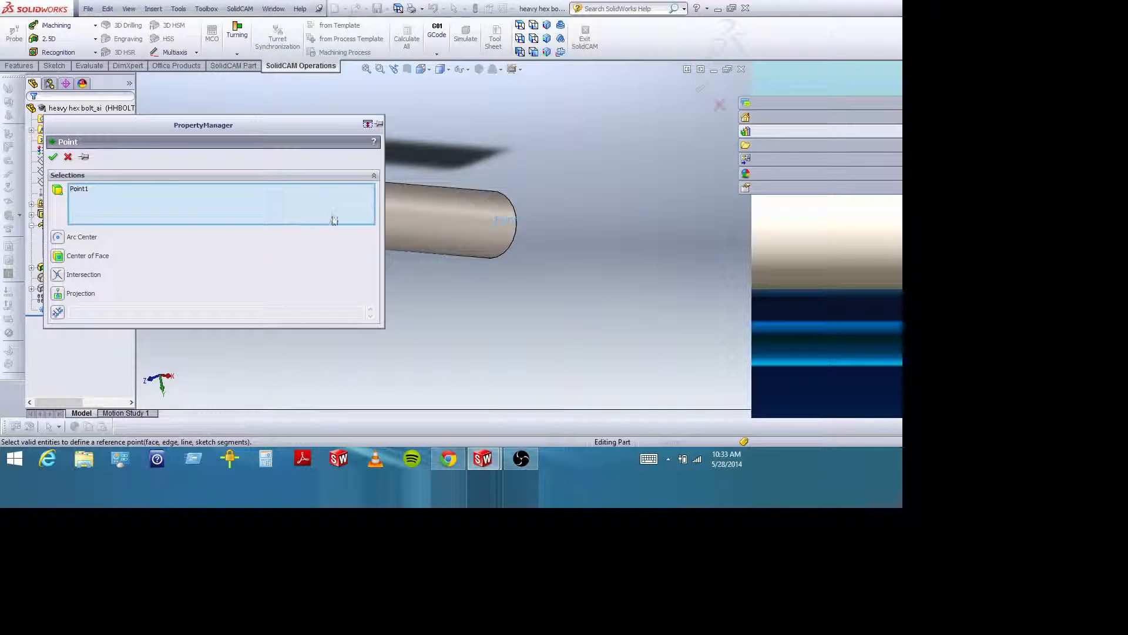
drag(149, 128, 472, 238)
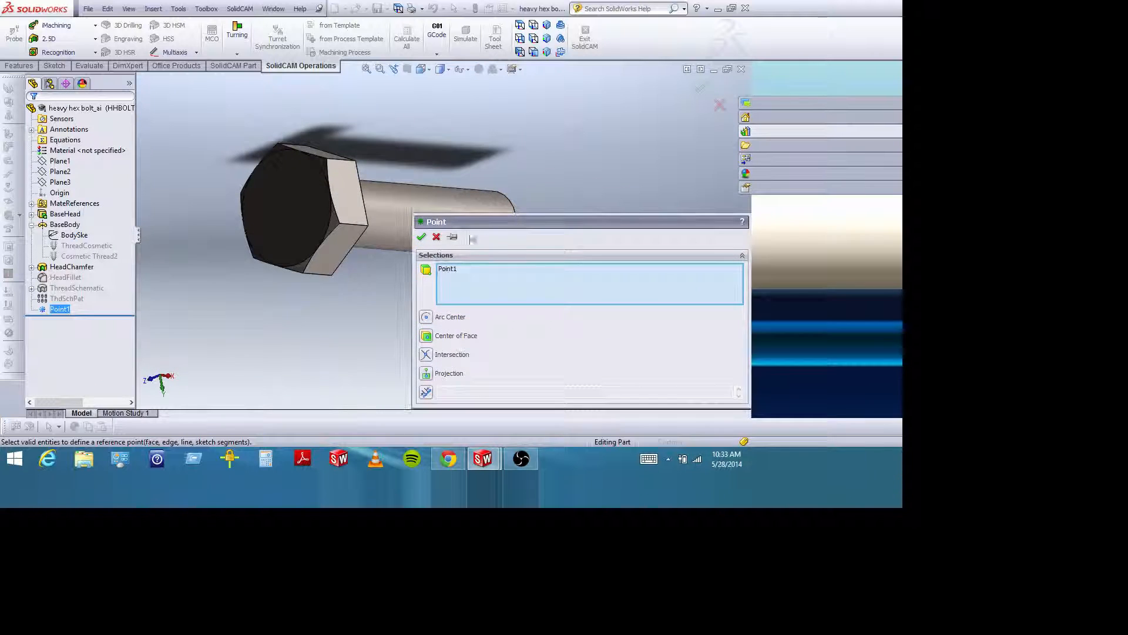
click(451, 272)
key(Delete)
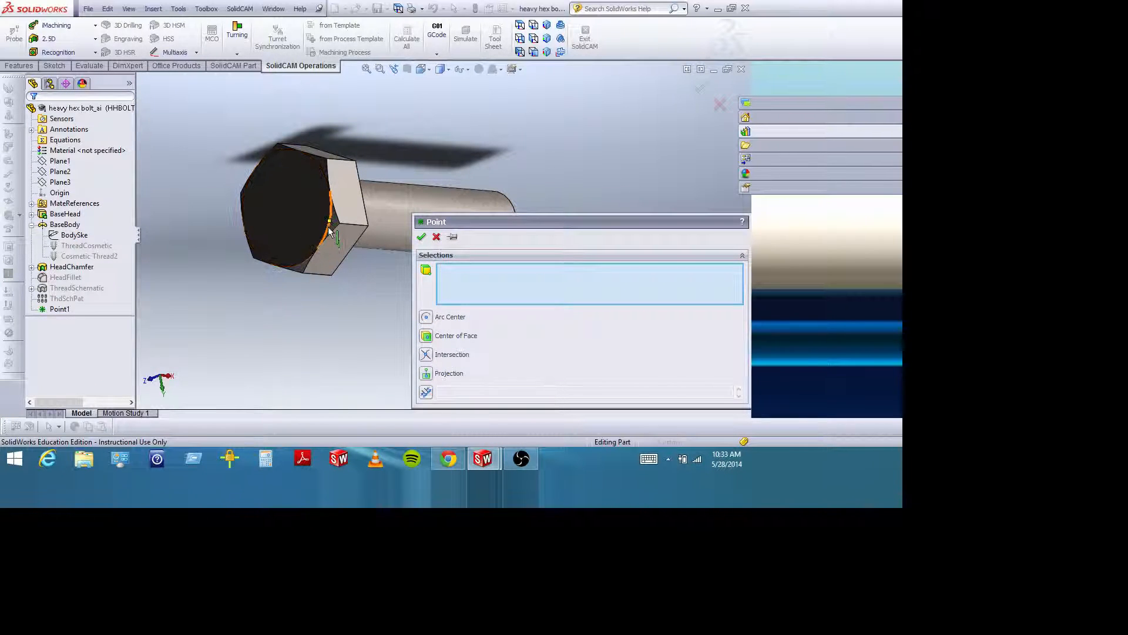
click(316, 258)
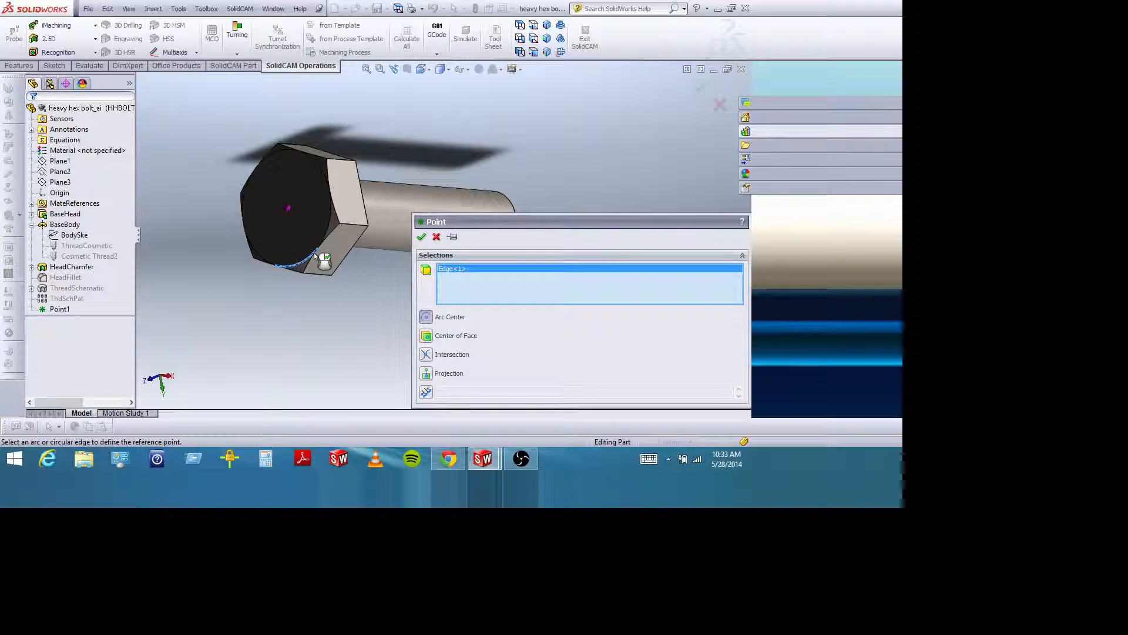
click(421, 237)
Start a reference plane with Point1 and Point2 as its first and second coincident references
middle_drag(497, 197, 534, 223)
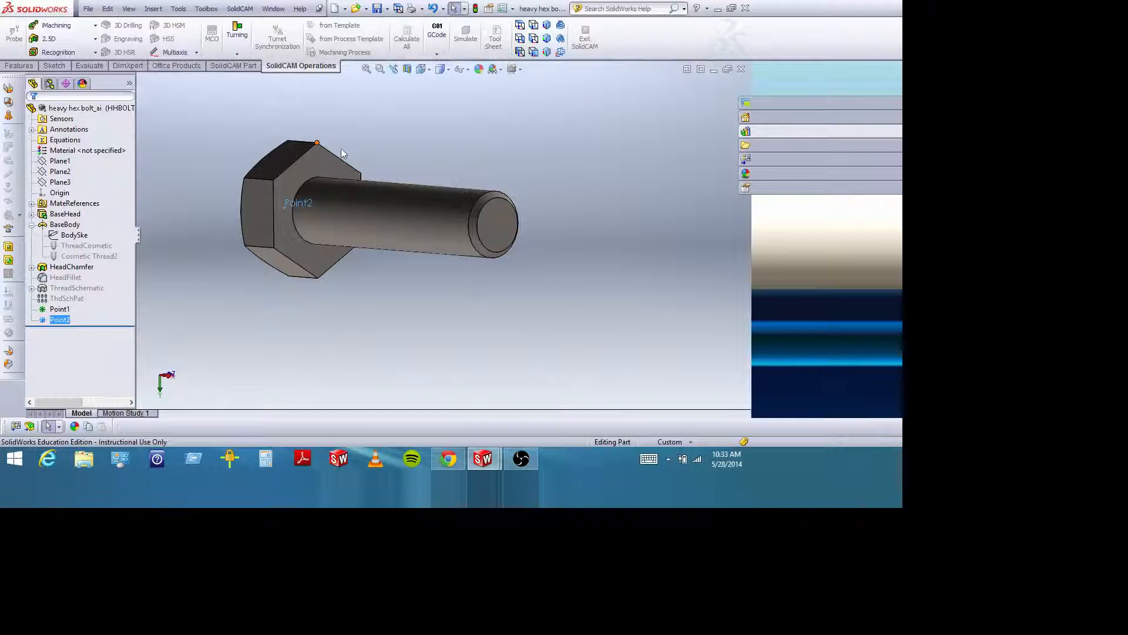
mouse_move(569, 132)
middle_down()
mouse_move(549, 141)
mouse_move(559, 140)
middle_up()
click(478, 129)
click(153, 9)
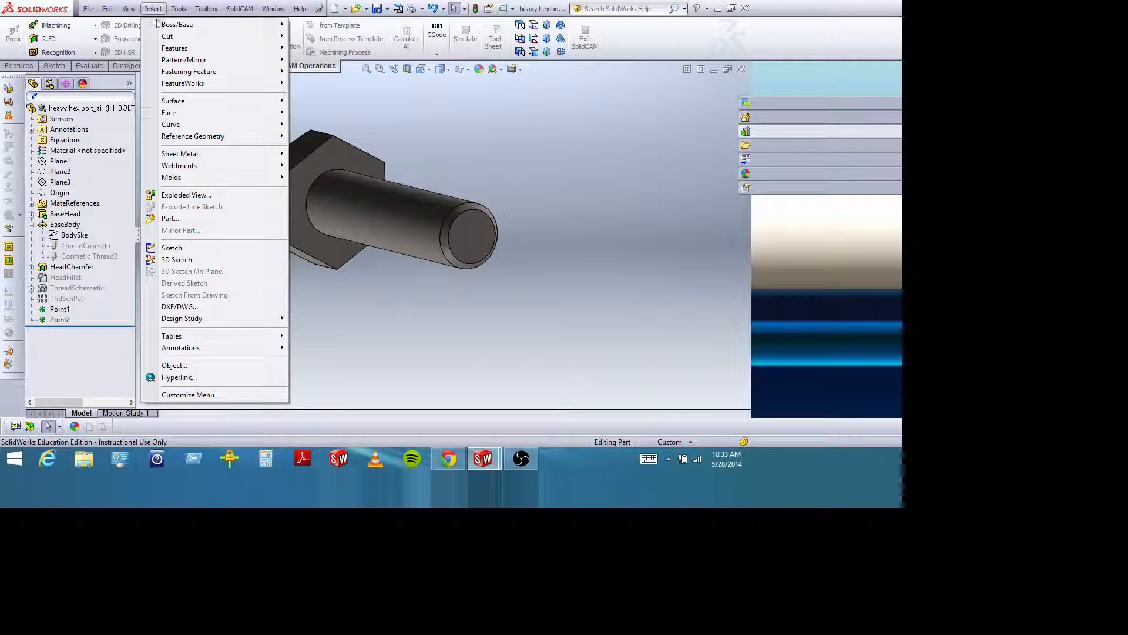
mouse_move(223, 136)
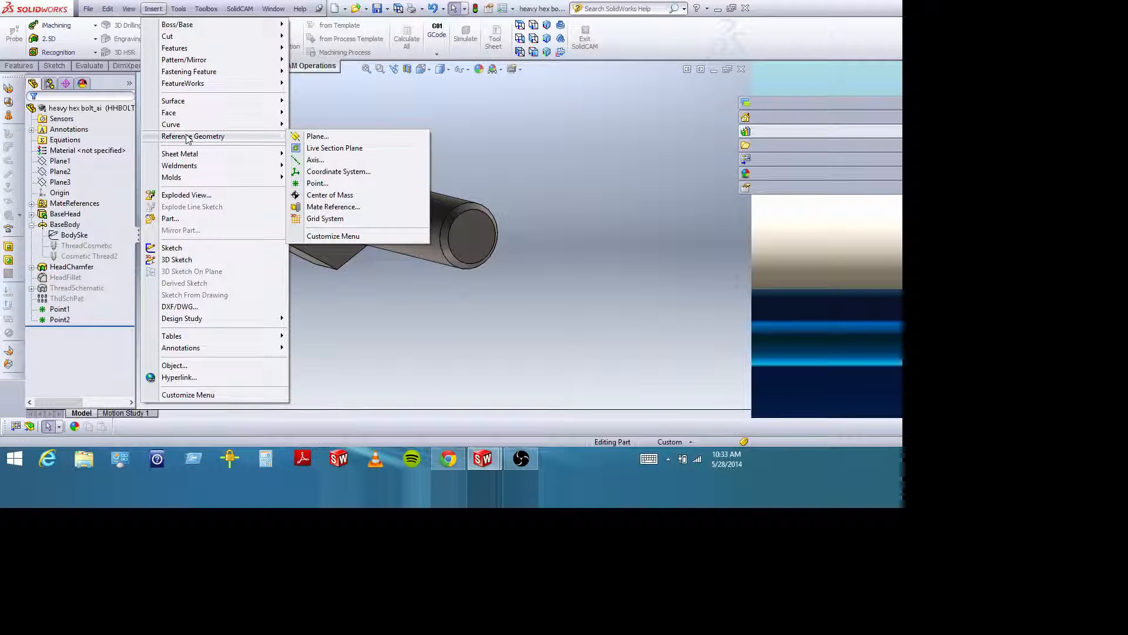
click(318, 138)
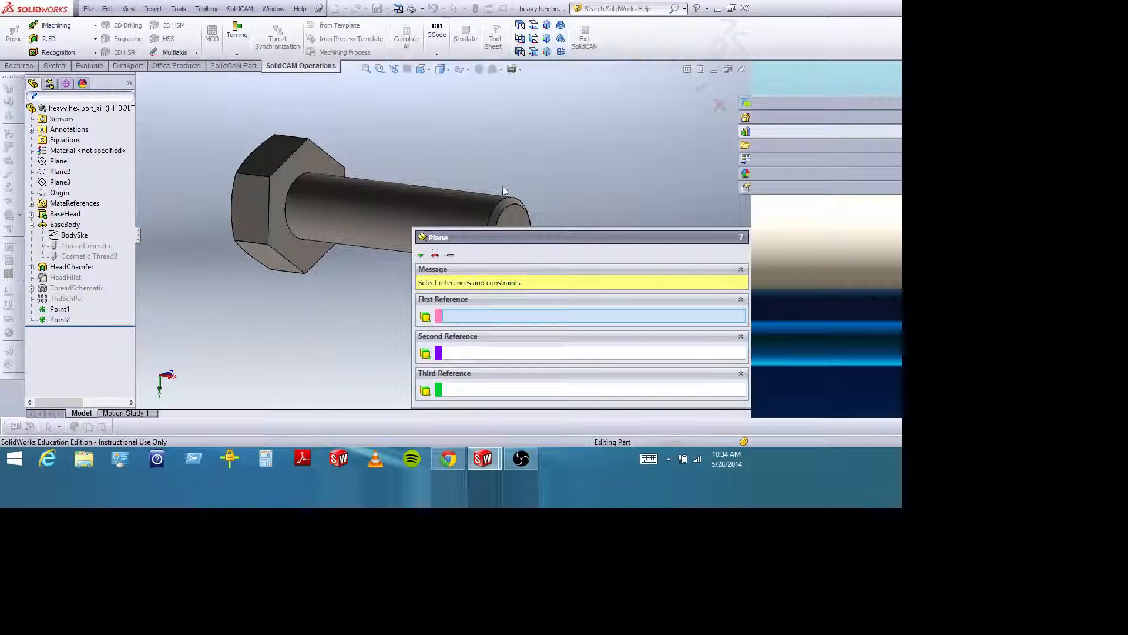
drag(513, 235, 619, 213)
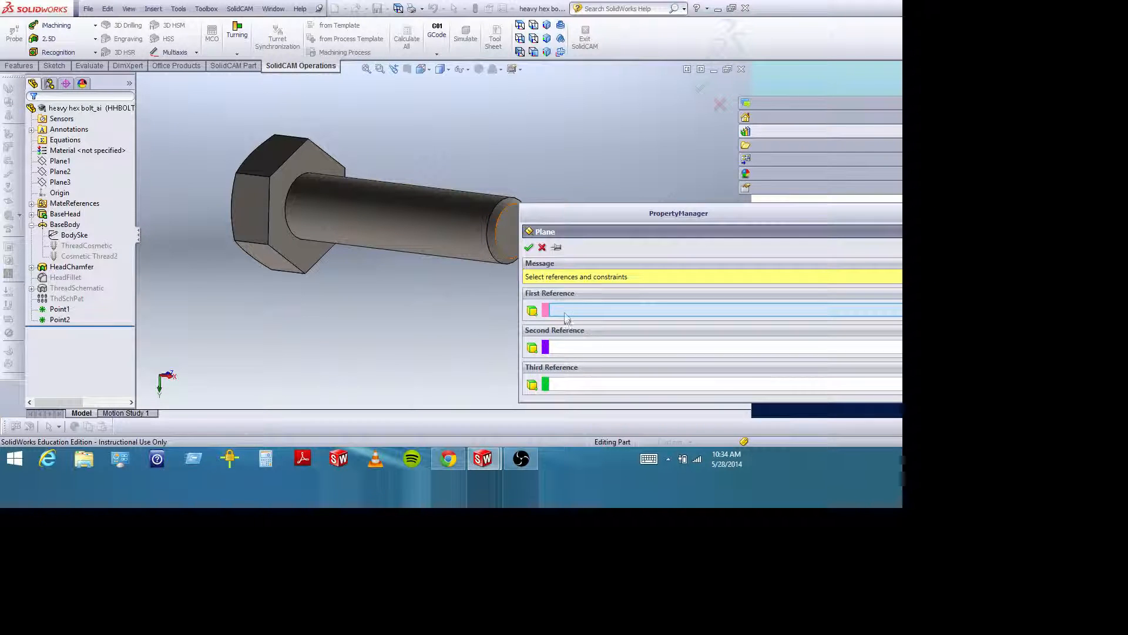
click(61, 309)
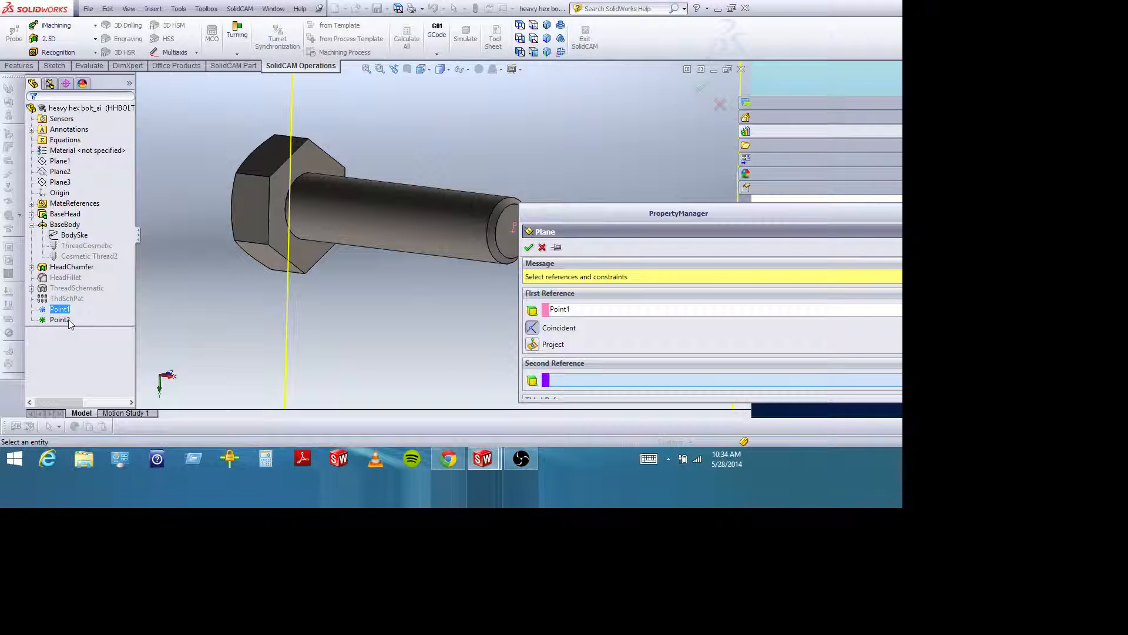
click(60, 320)
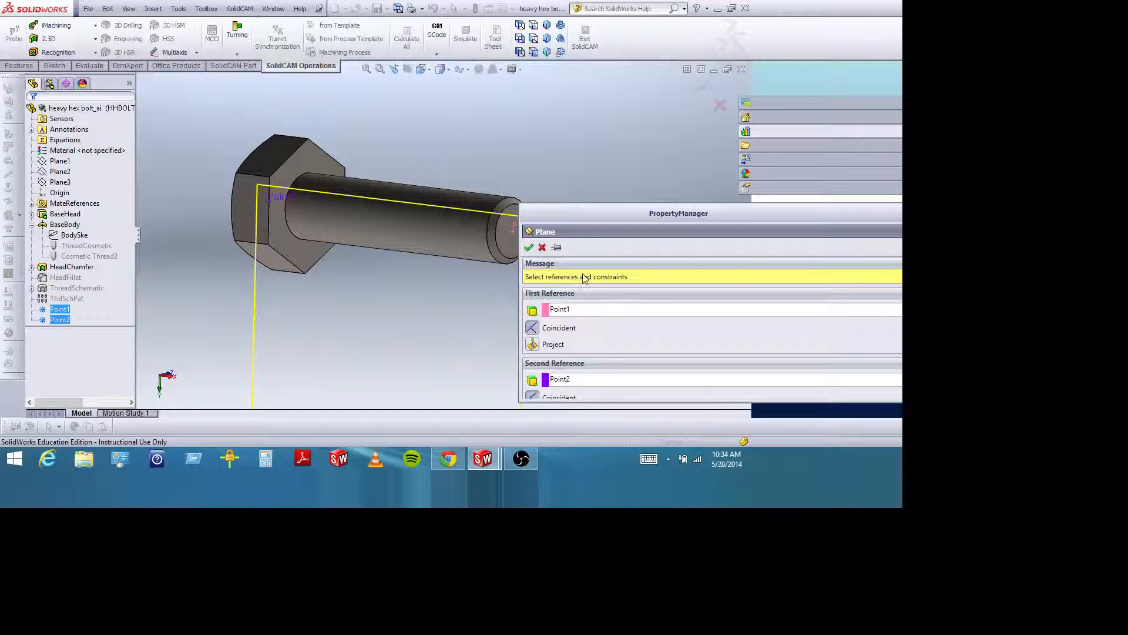
Set a corner vertex of the hex head as the third reference and create the plane
drag(580, 218, 575, 143)
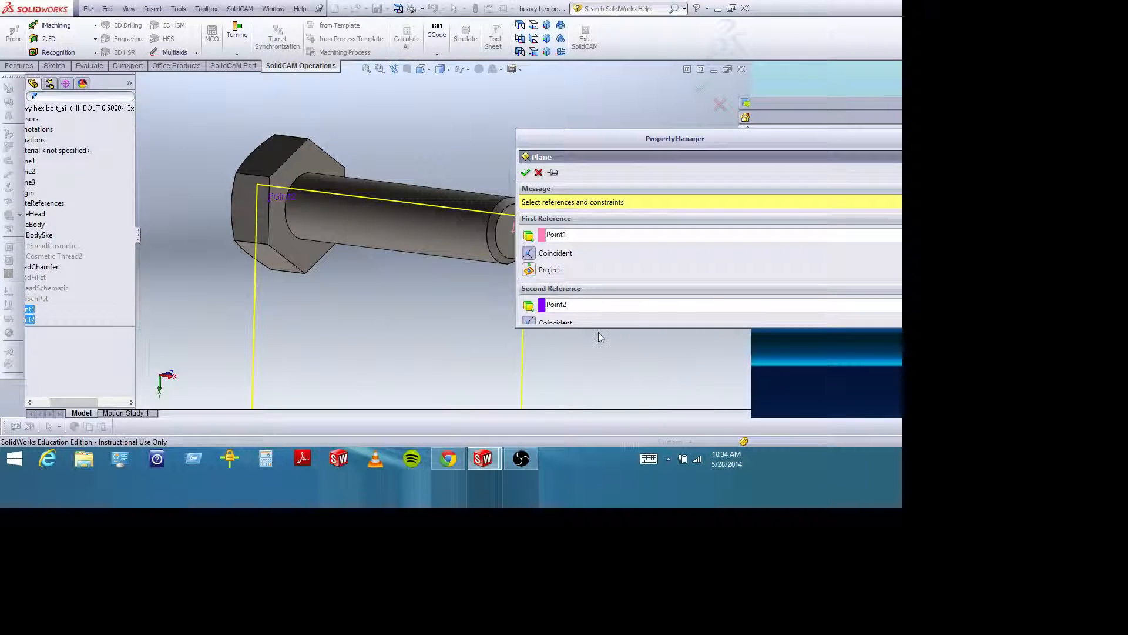
drag(598, 329, 598, 395)
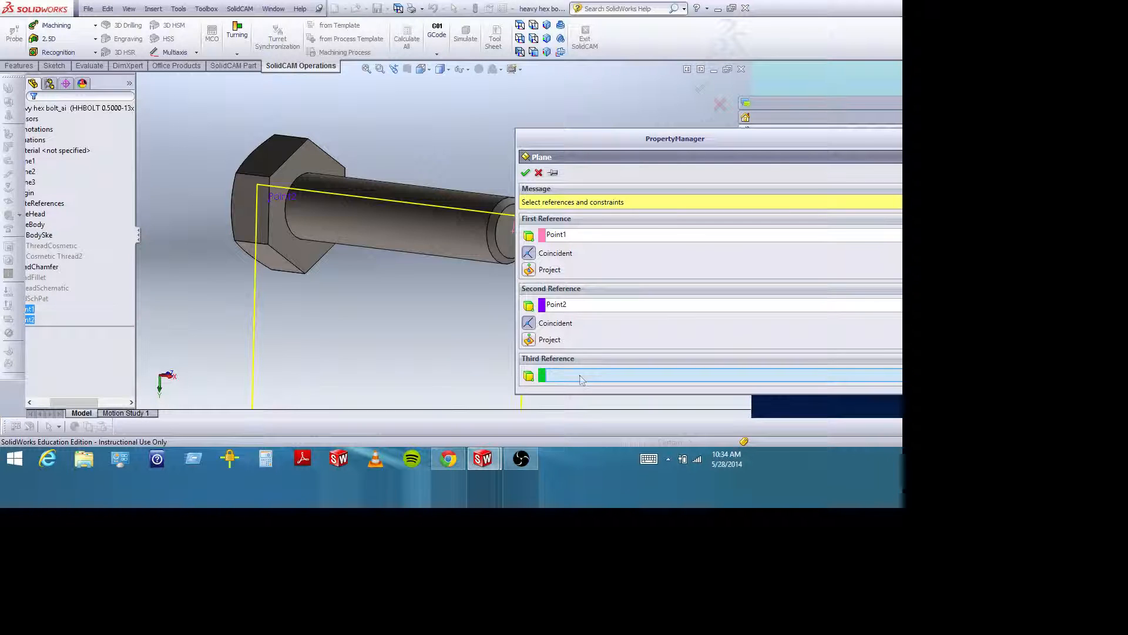
click(308, 139)
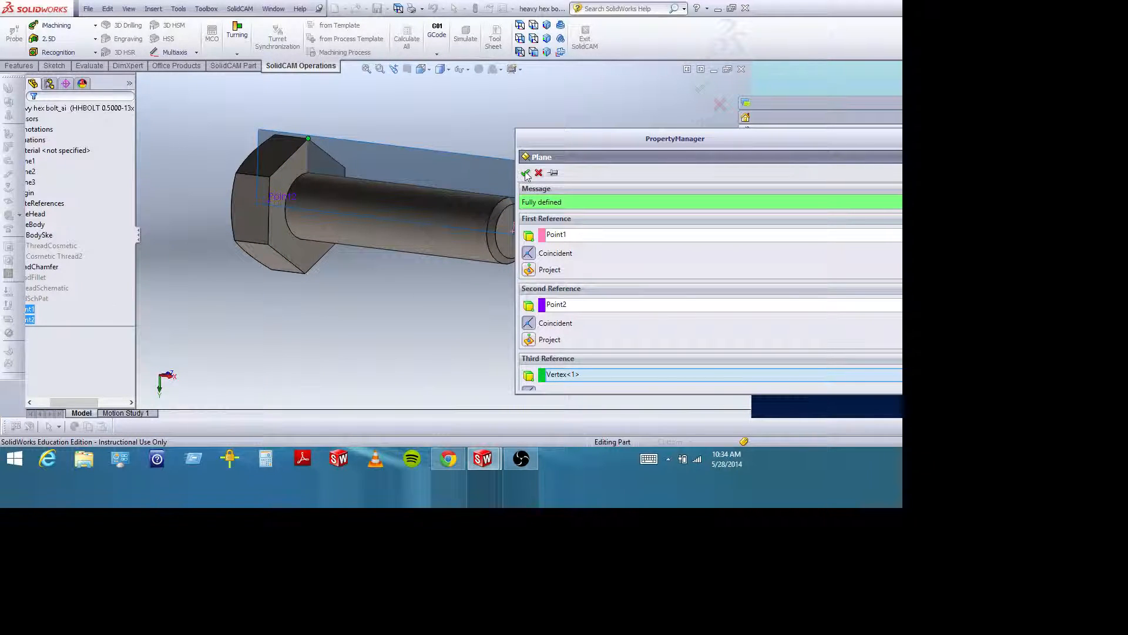
drag(533, 163, 603, 166)
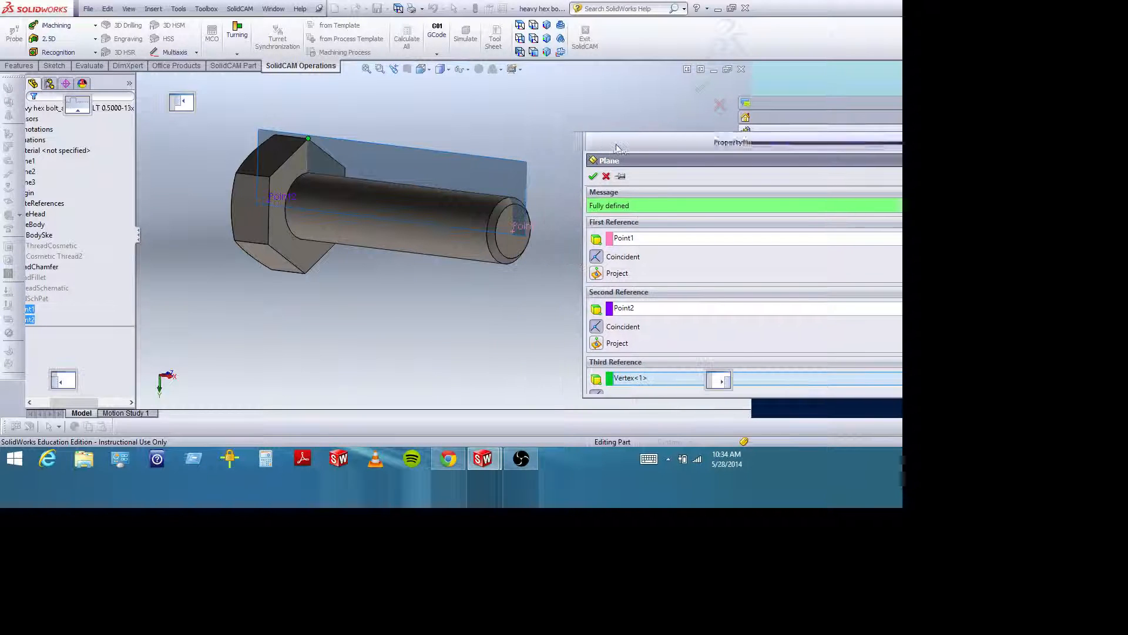
middle_drag(528, 238, 458, 251)
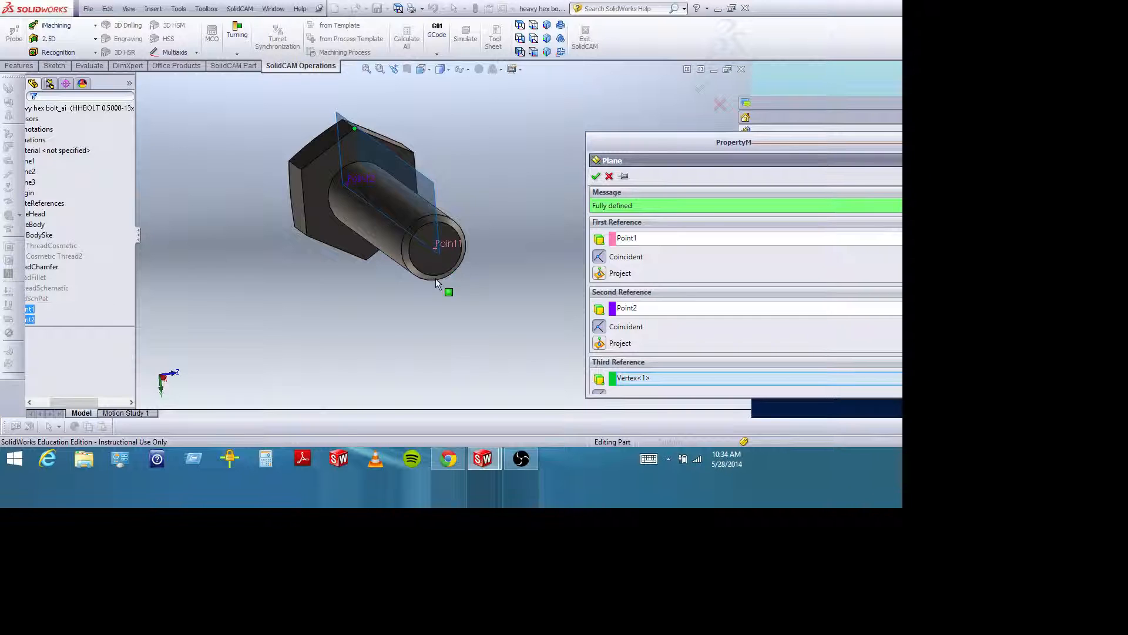
middle_drag(470, 247, 512, 231)
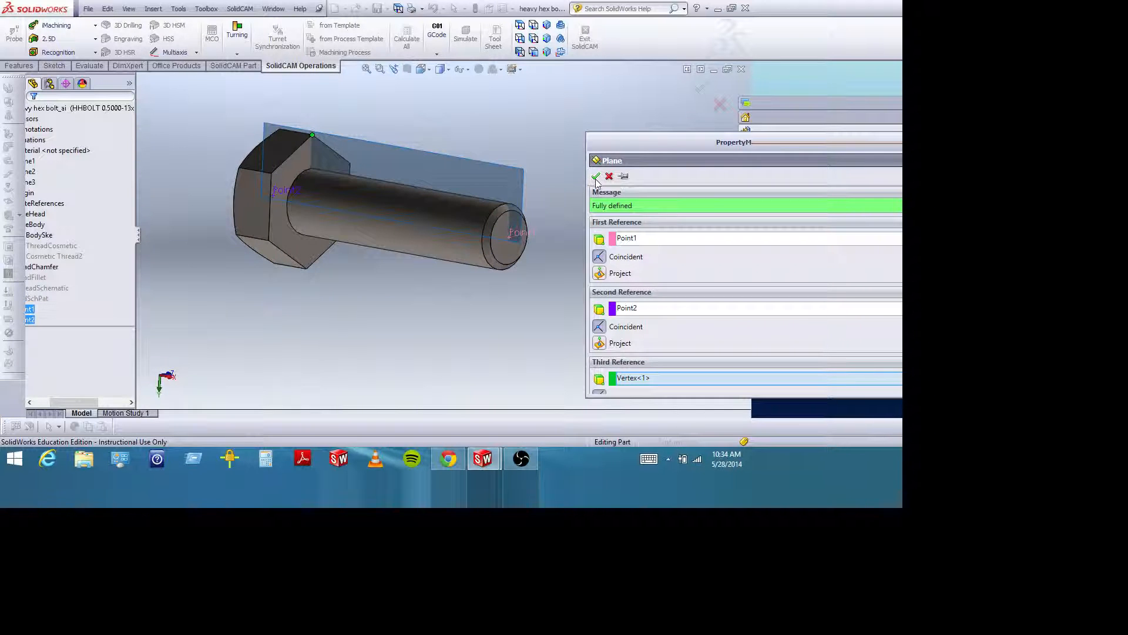
drag(617, 147, 249, 126)
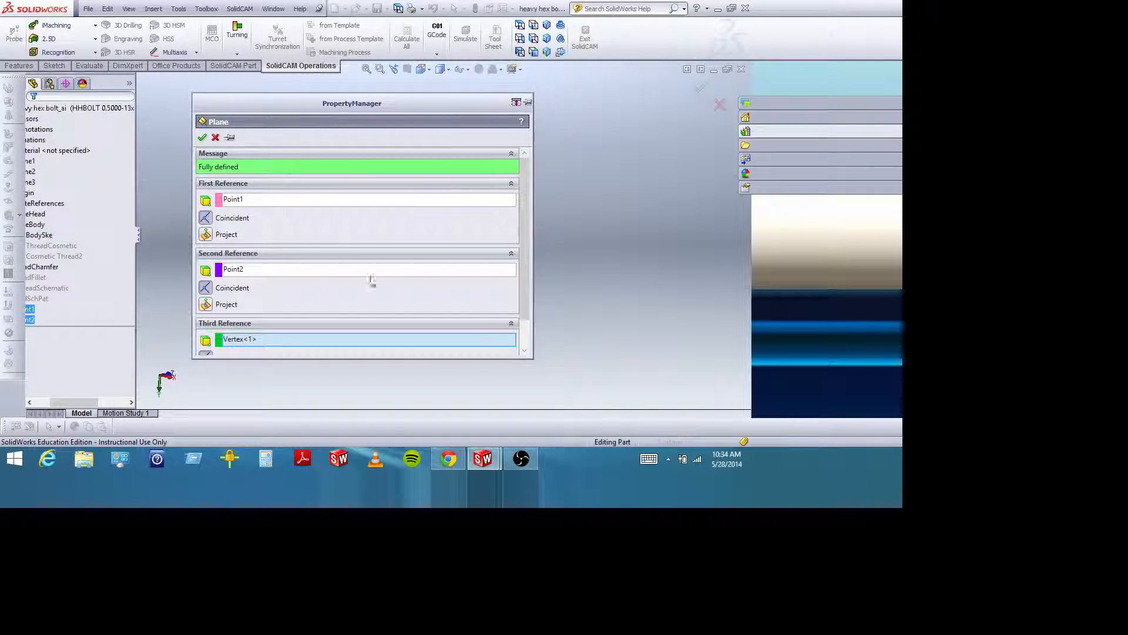
click(701, 91)
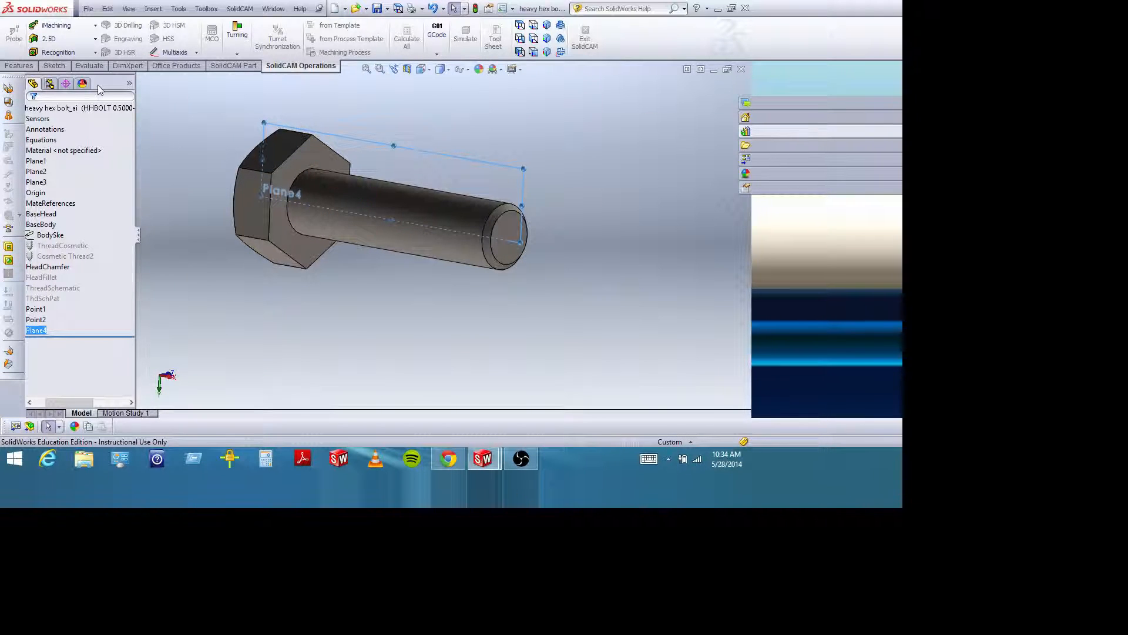
Start a sketch on Plane4 and view it normal to the plane at the shank's chamfered end
click(51, 66)
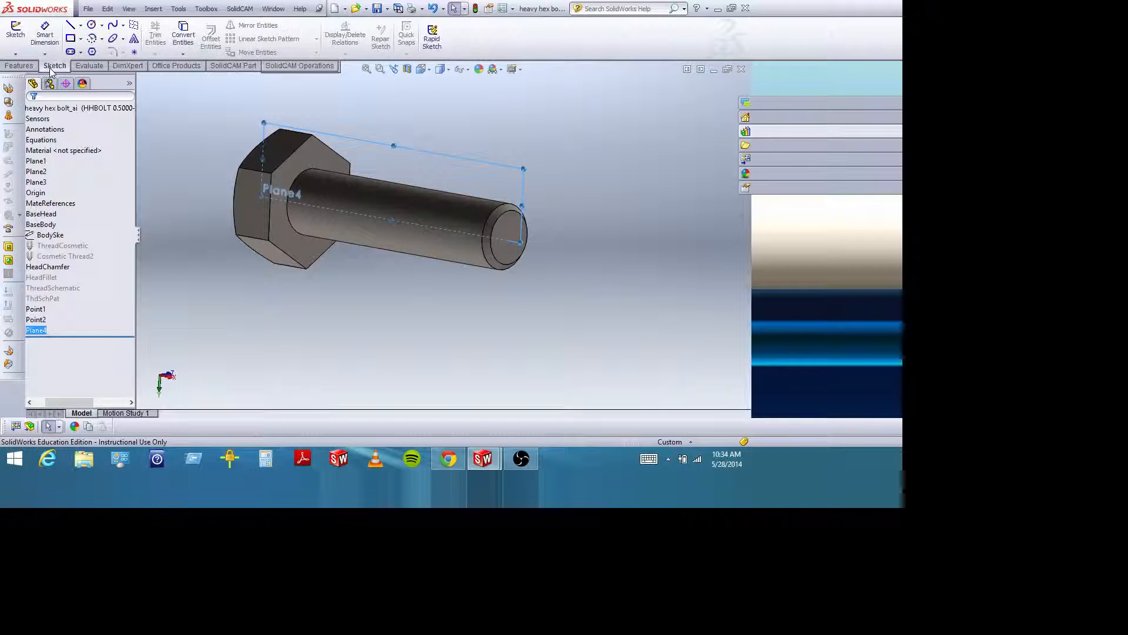
click(405, 162)
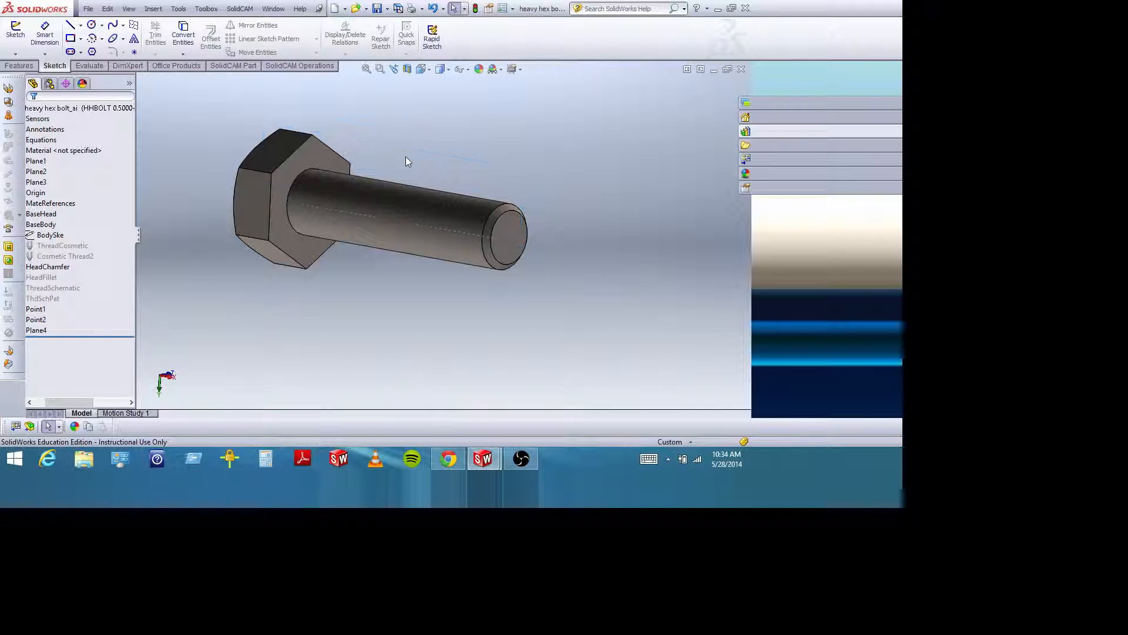
click(35, 330)
click(16, 35)
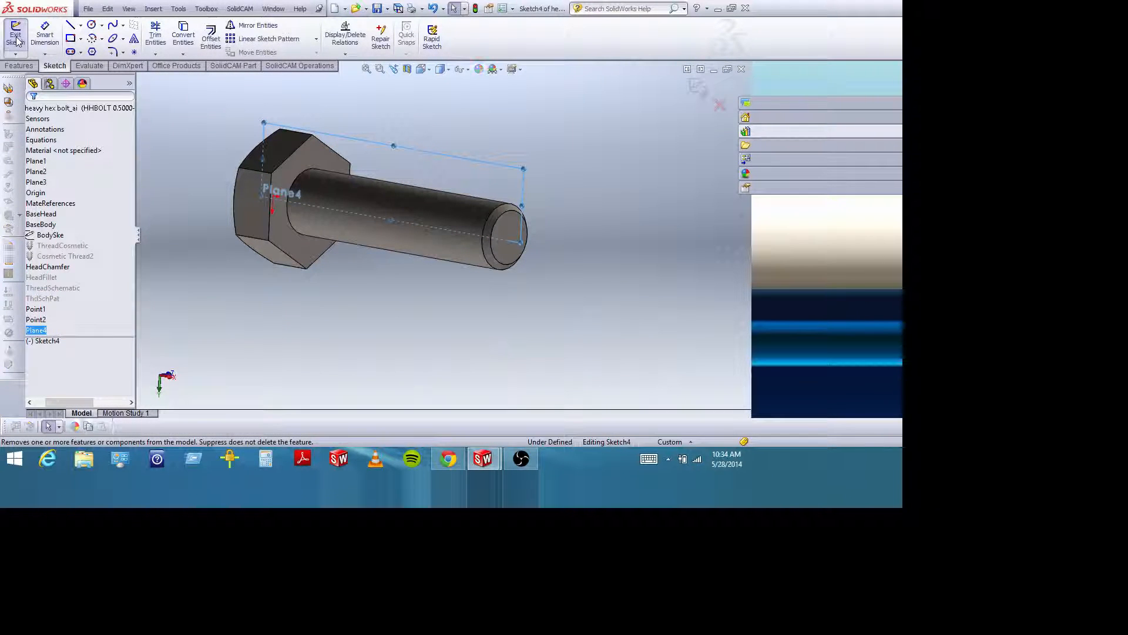
click(422, 69)
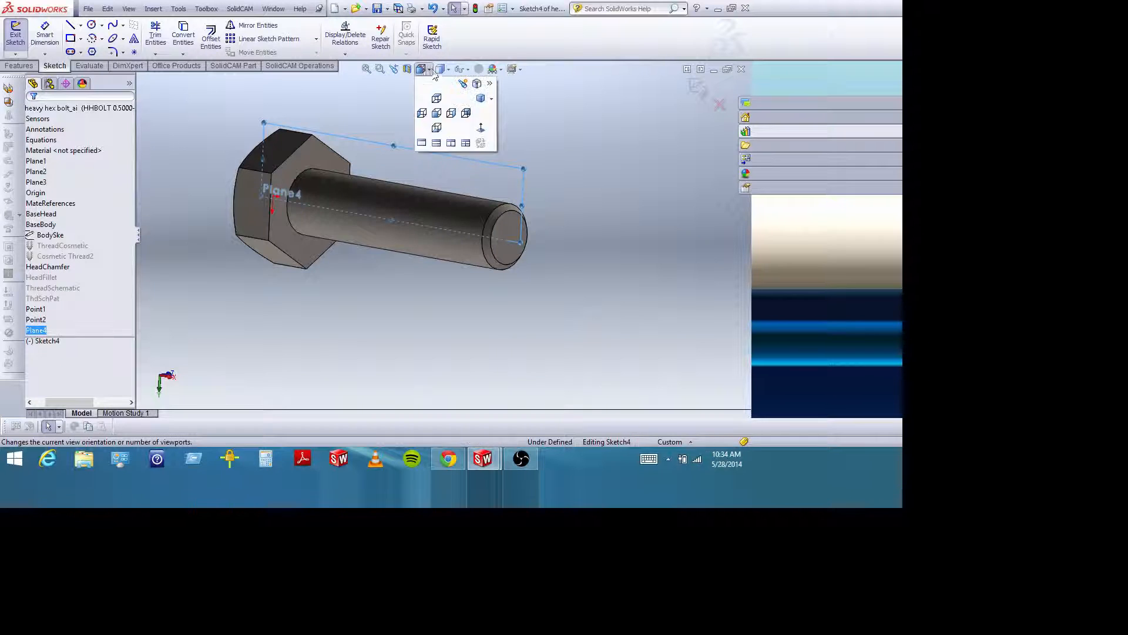
click(481, 128)
click(379, 68)
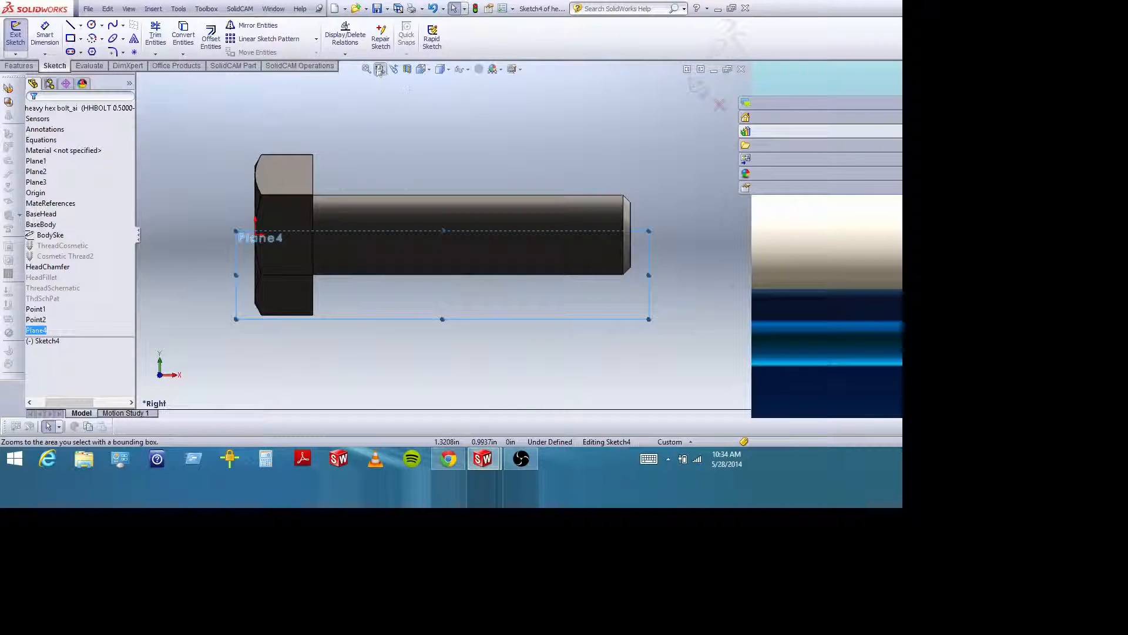
drag(562, 235, 661, 311)
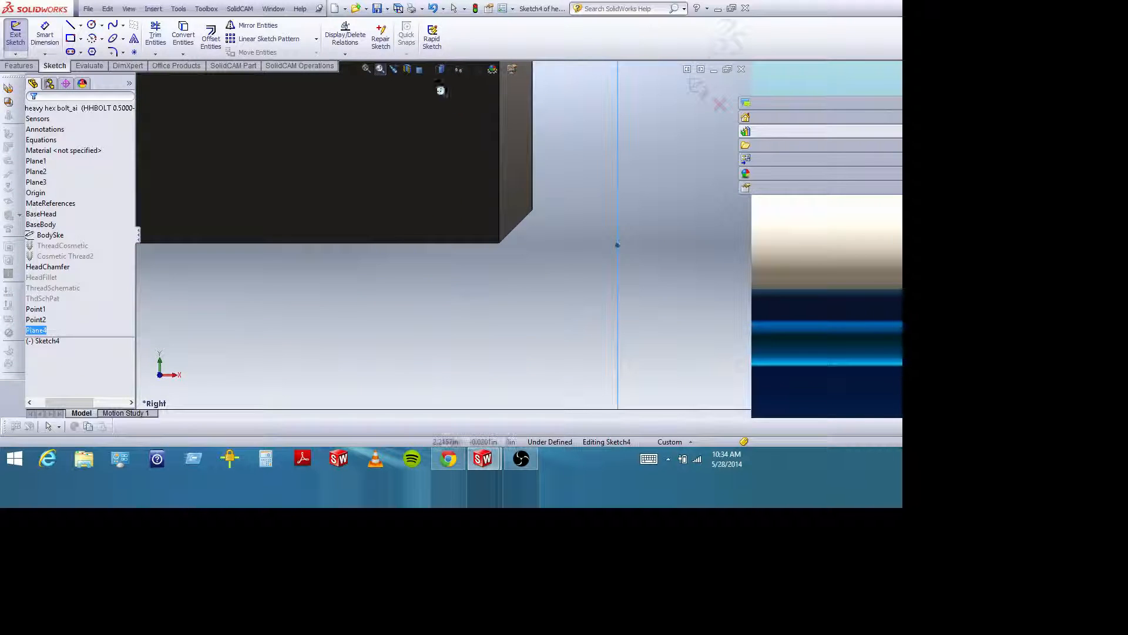
click(380, 68)
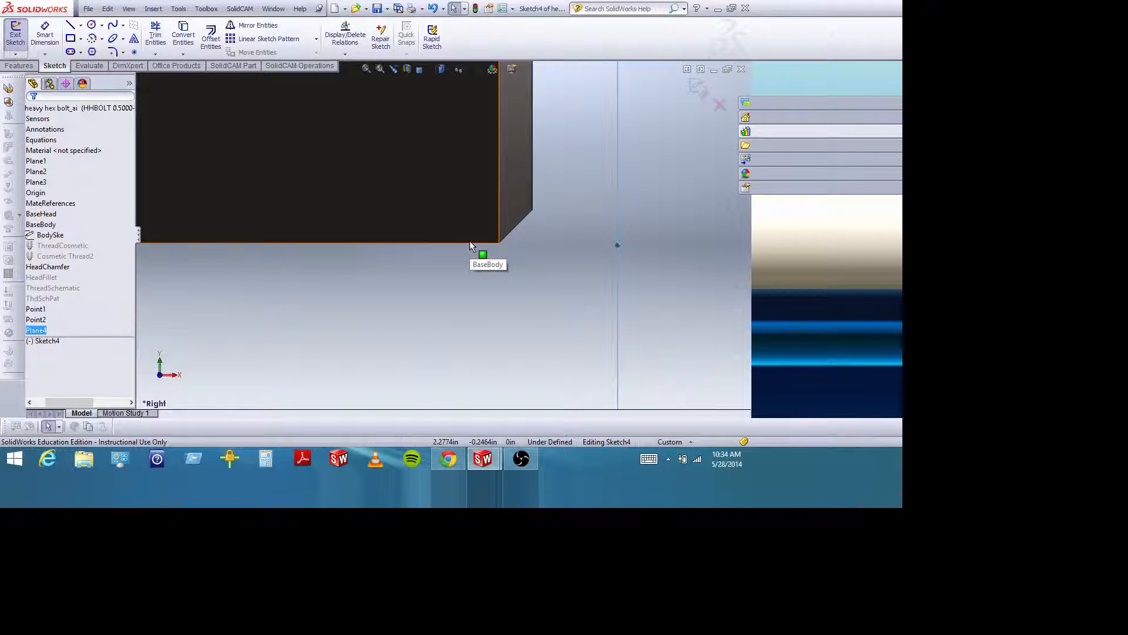
Switch to Chrome and search the web for "ansi inch thread profile" in a new tab
click(448, 459)
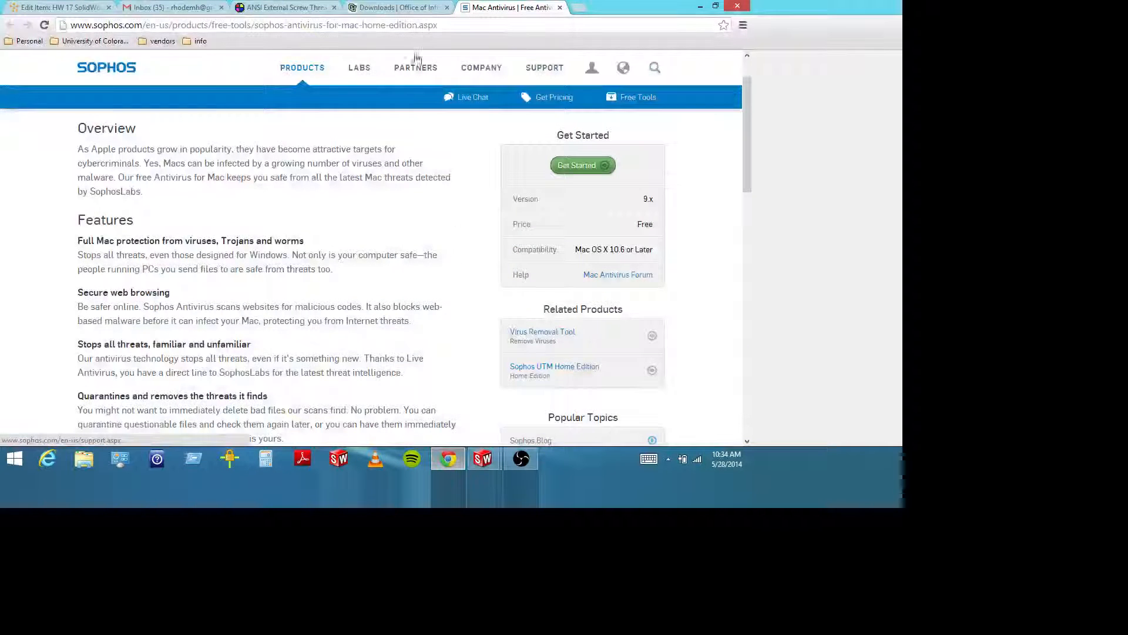
click(580, 7)
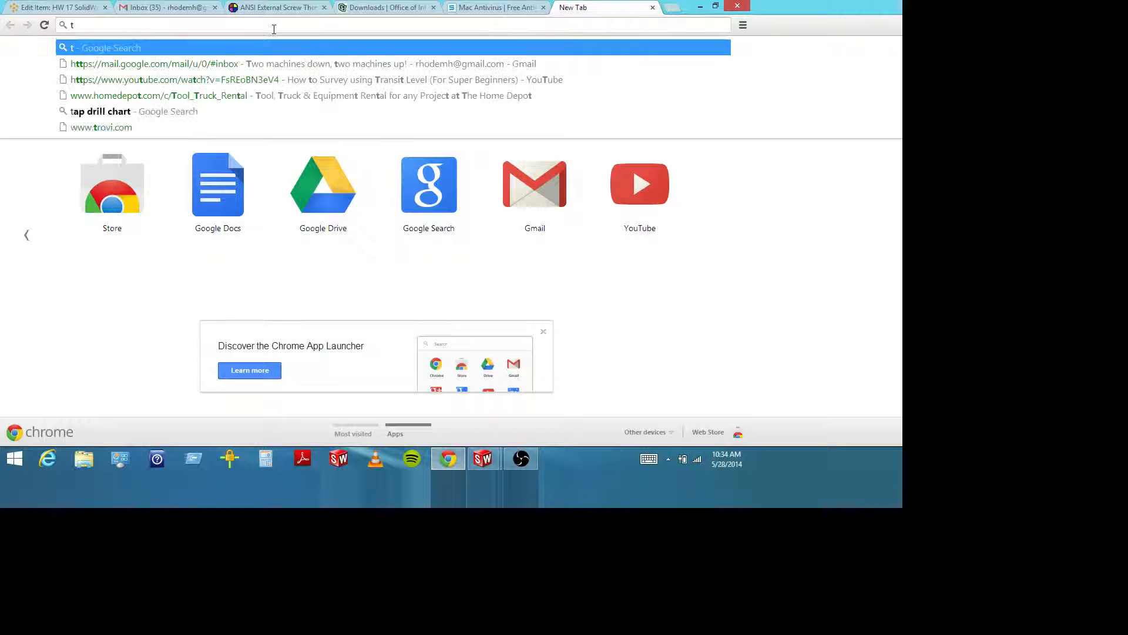
text(ansi inch)
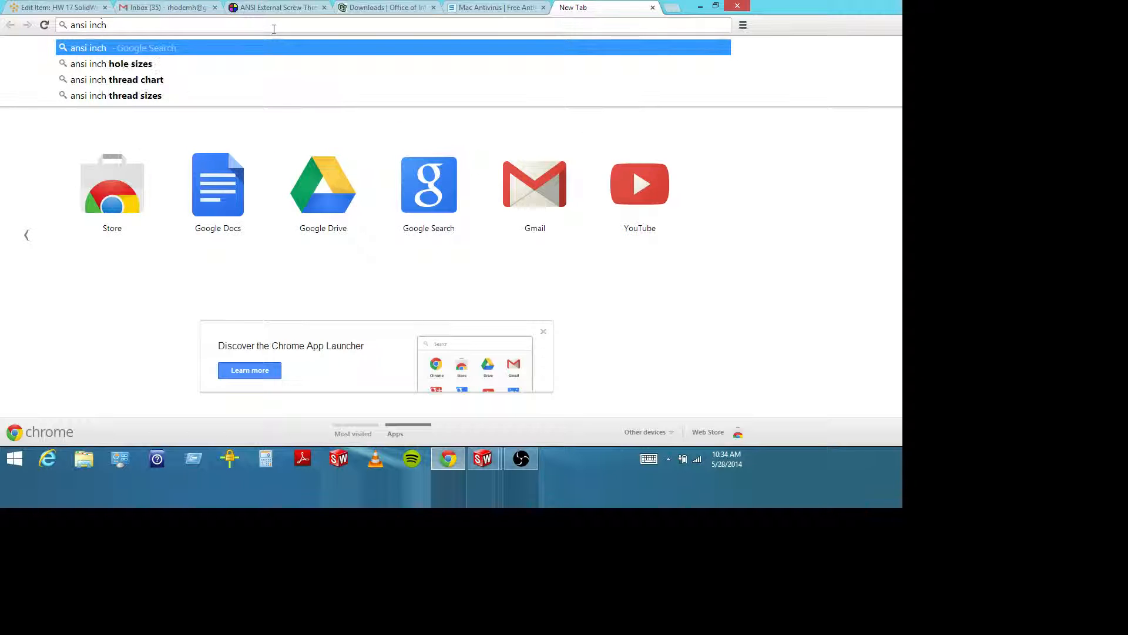
text( thread profil)
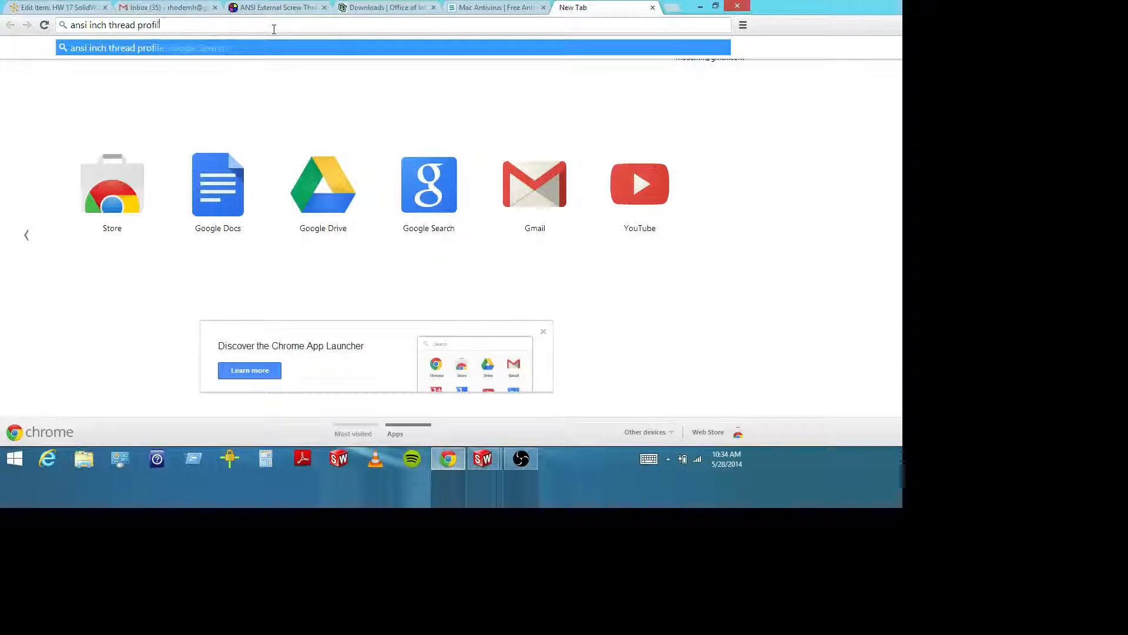
text(e)
key(Return)
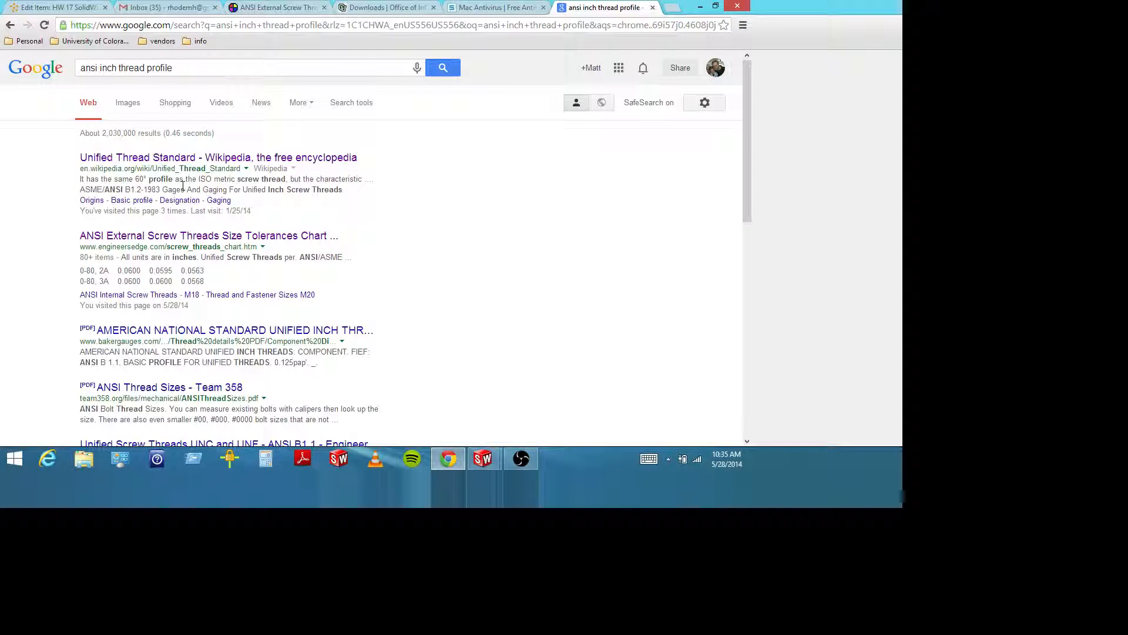
Open Wikipedia's Unified Thread Standard article and examine the enlarged basic profile diagram for thread angle, pitch and height proportions
click(187, 158)
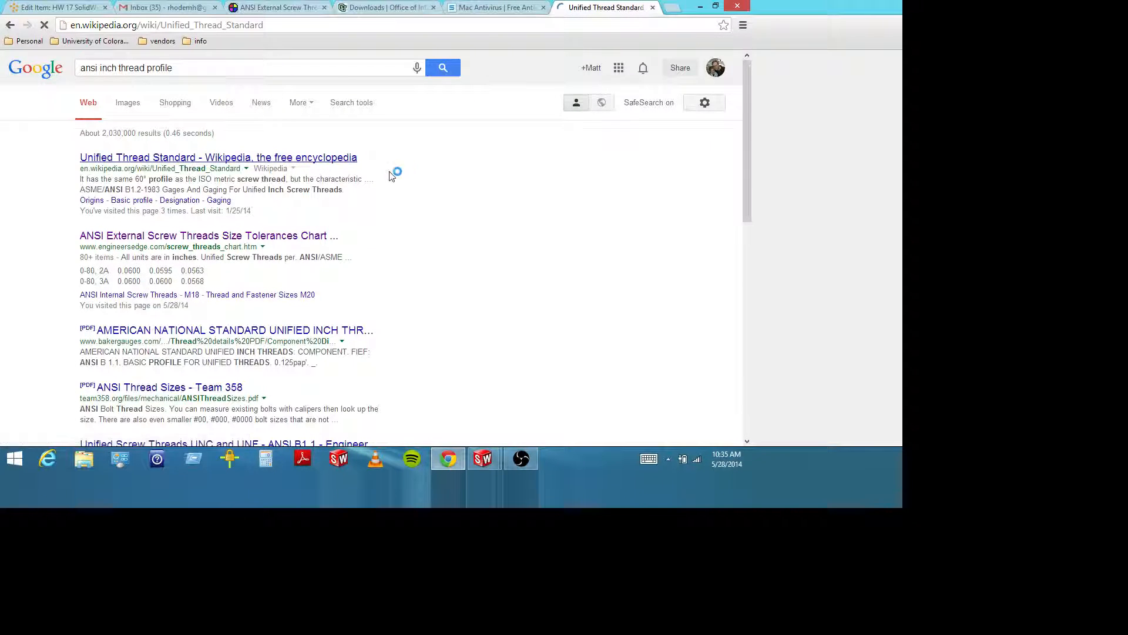
scroll(487, 254, down, 4)
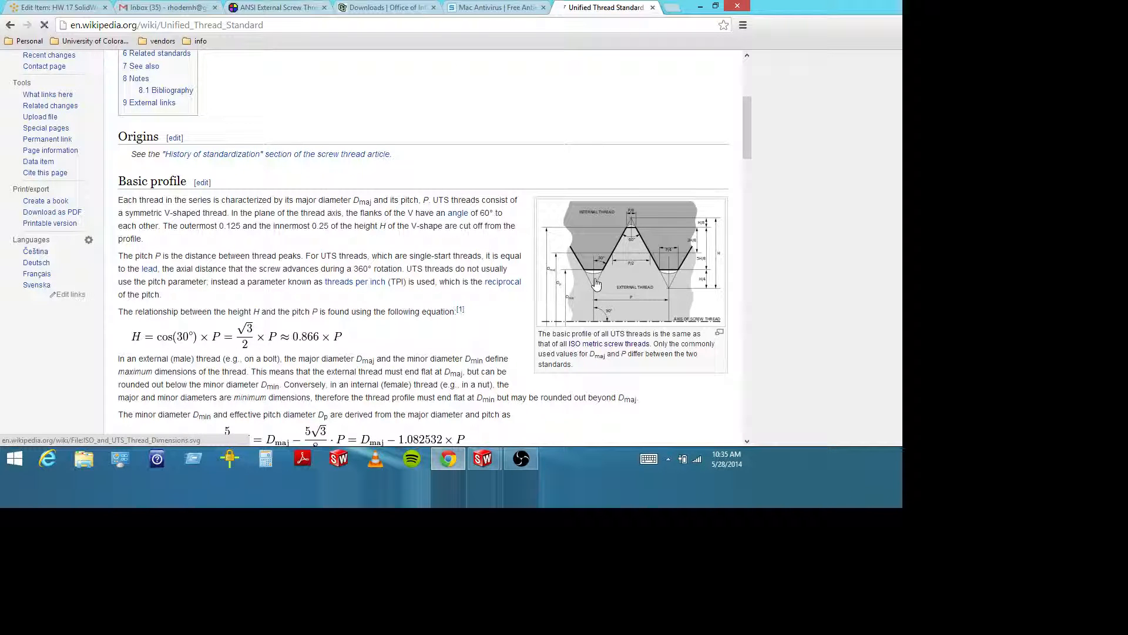
scroll(526, 276, down, 3)
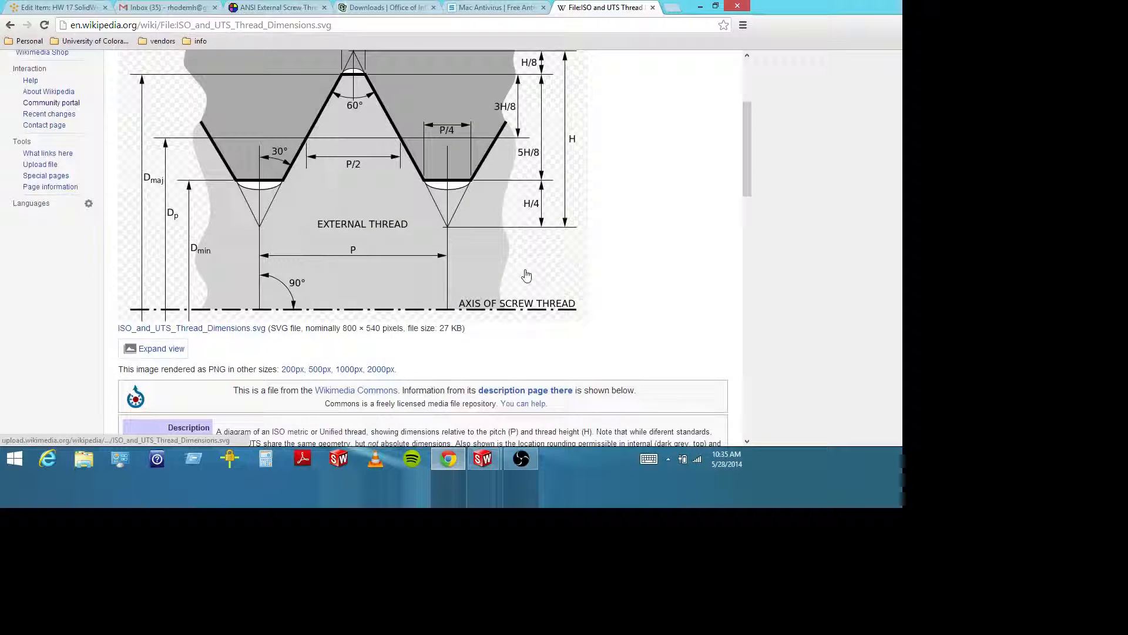
scroll(526, 275, up, 2)
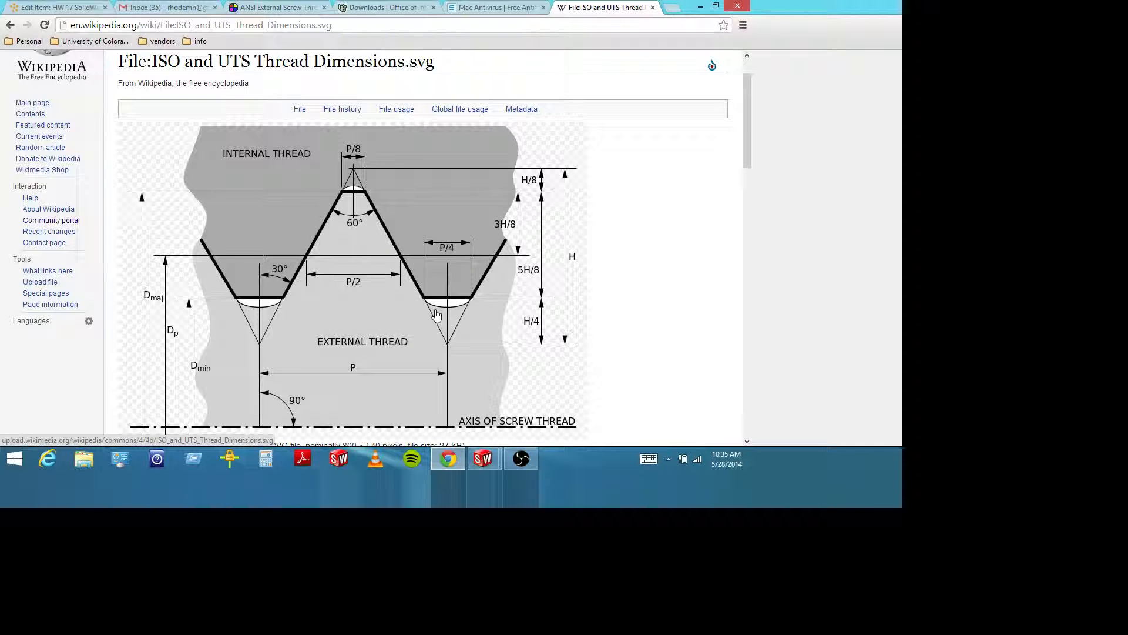
scroll(398, 300, down, 1)
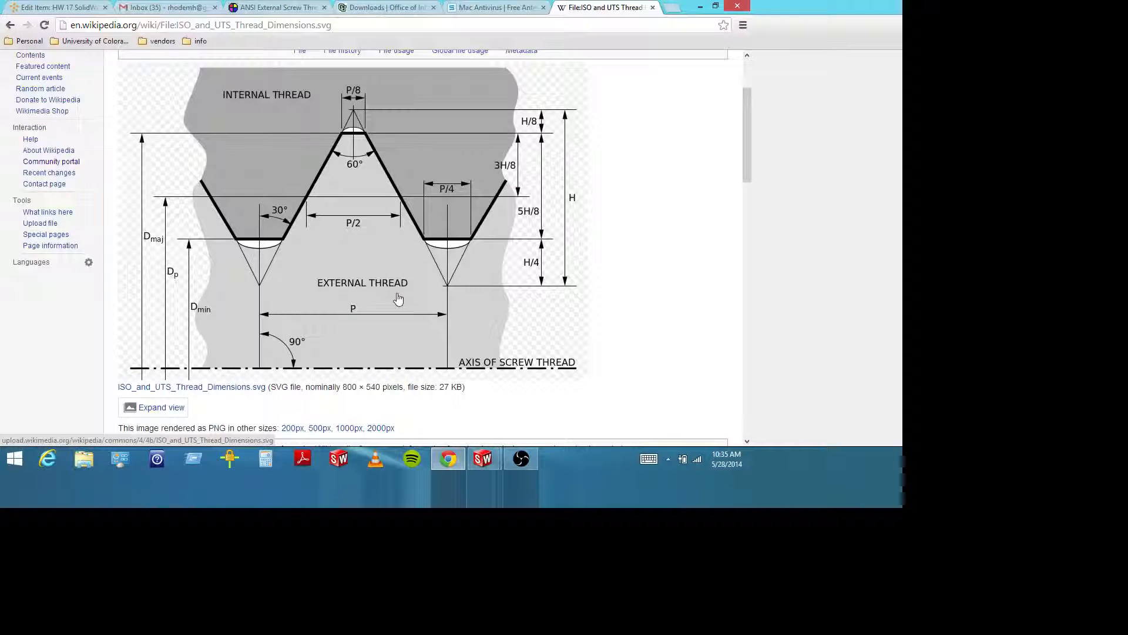
scroll(379, 227, up, 1)
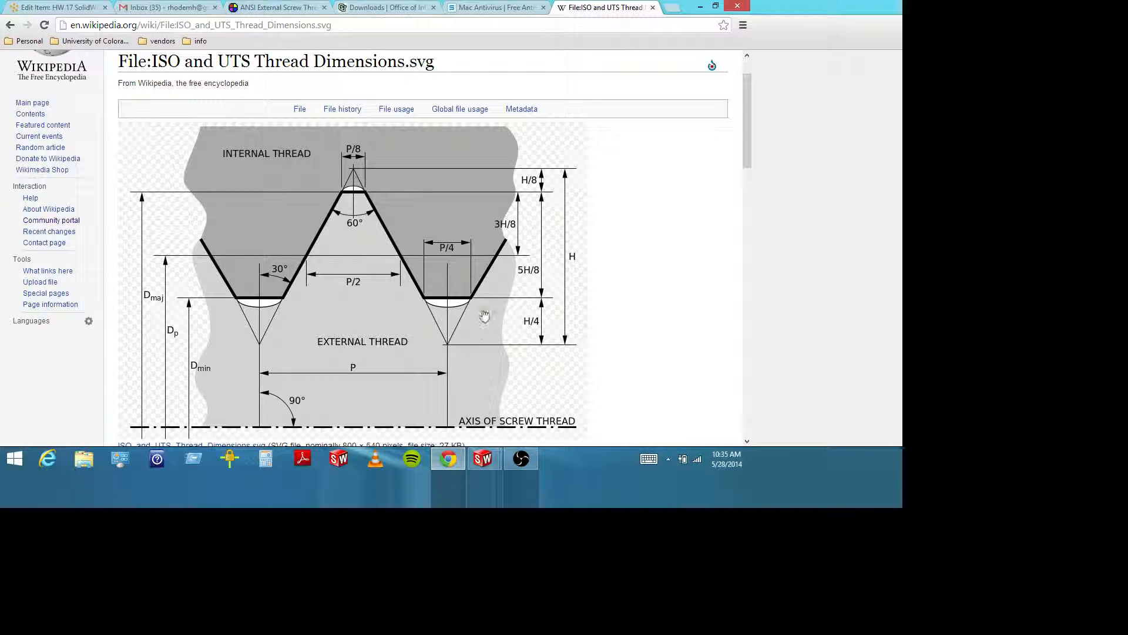
Return to SolidWorks and sketch two lines forming an inverted V inside the shank, from its chamfer corner back to its lower edge
click(699, 8)
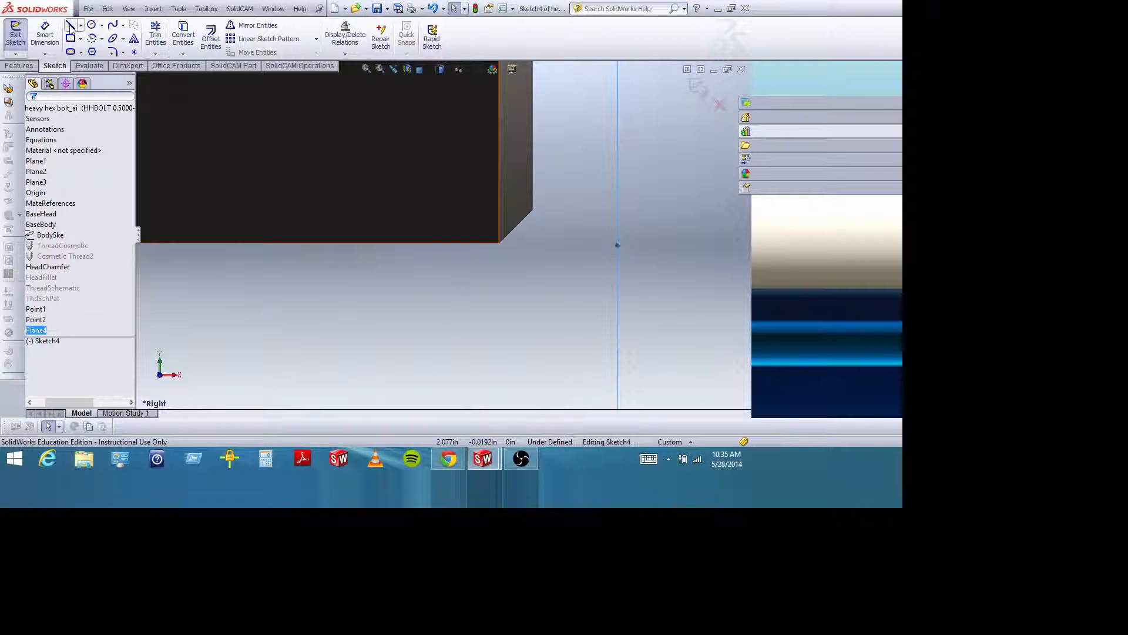
click(70, 26)
drag(267, 118, 30, 163)
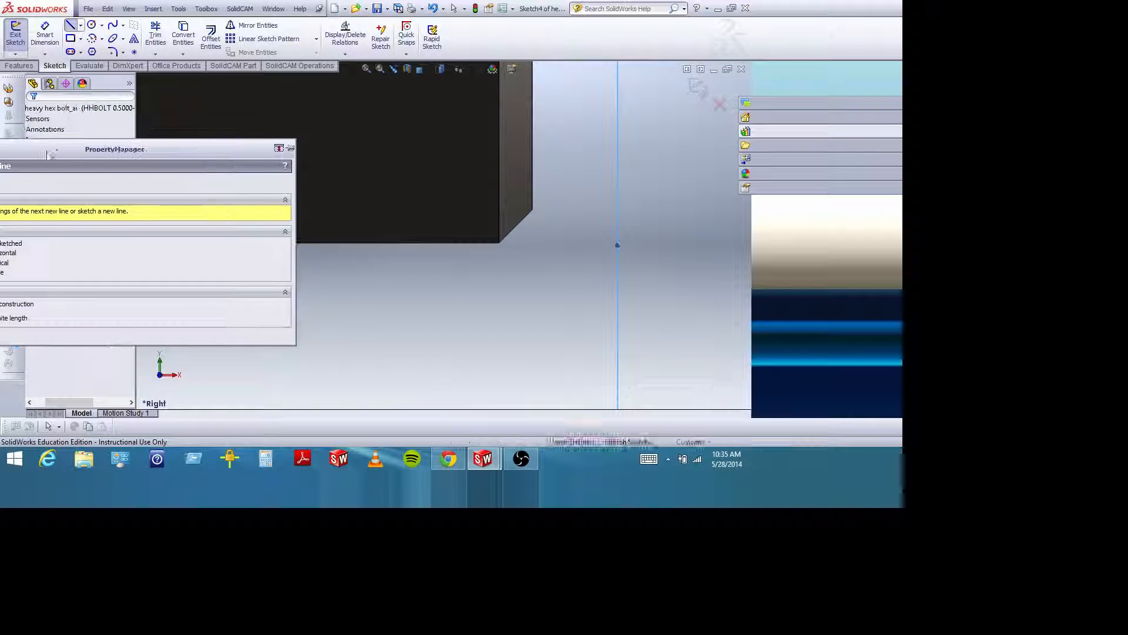
click(499, 242)
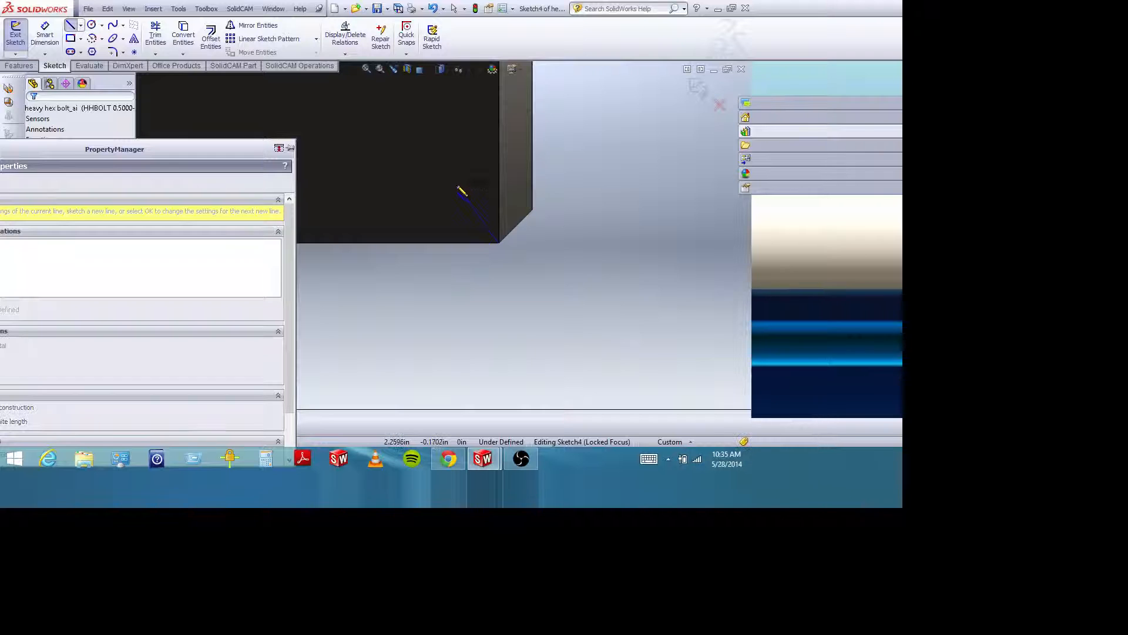
click(456, 186)
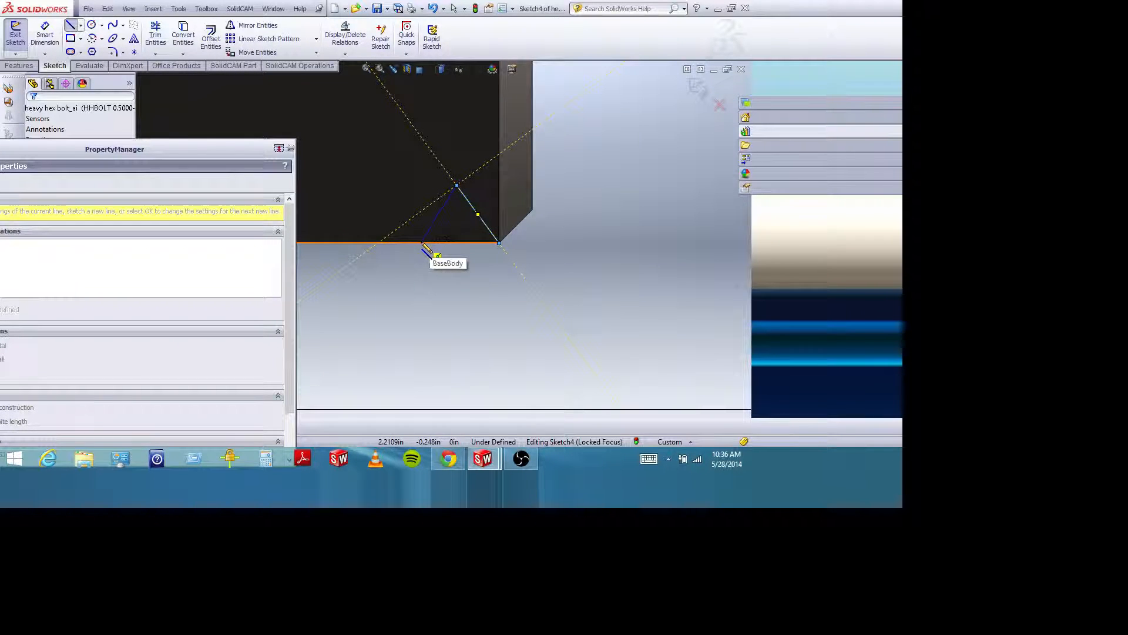
click(426, 243)
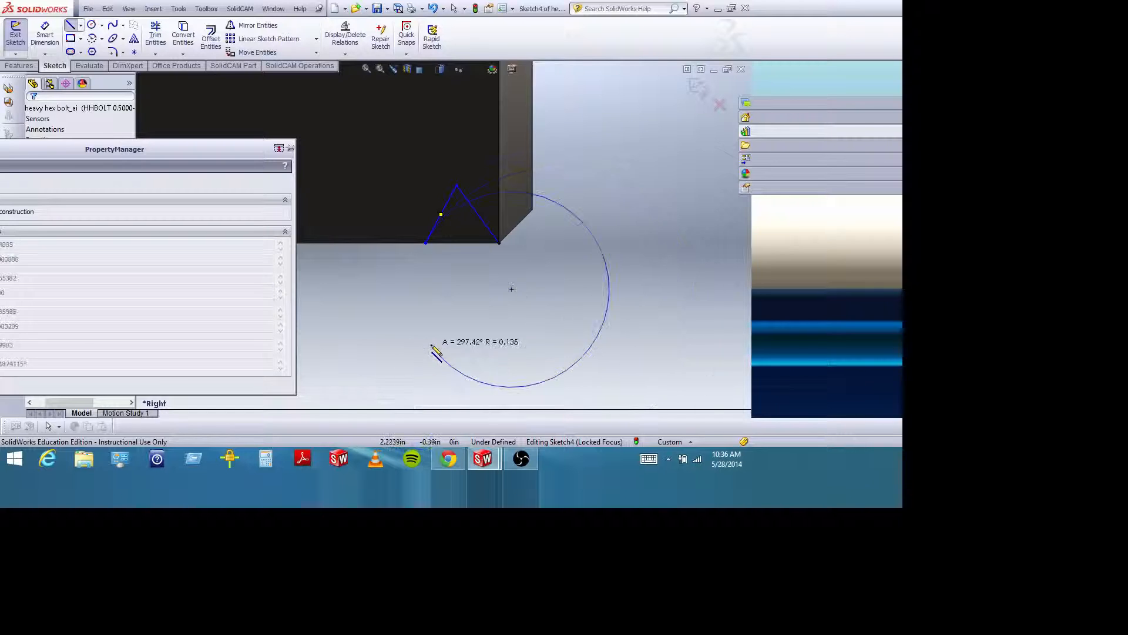
key(Escape)
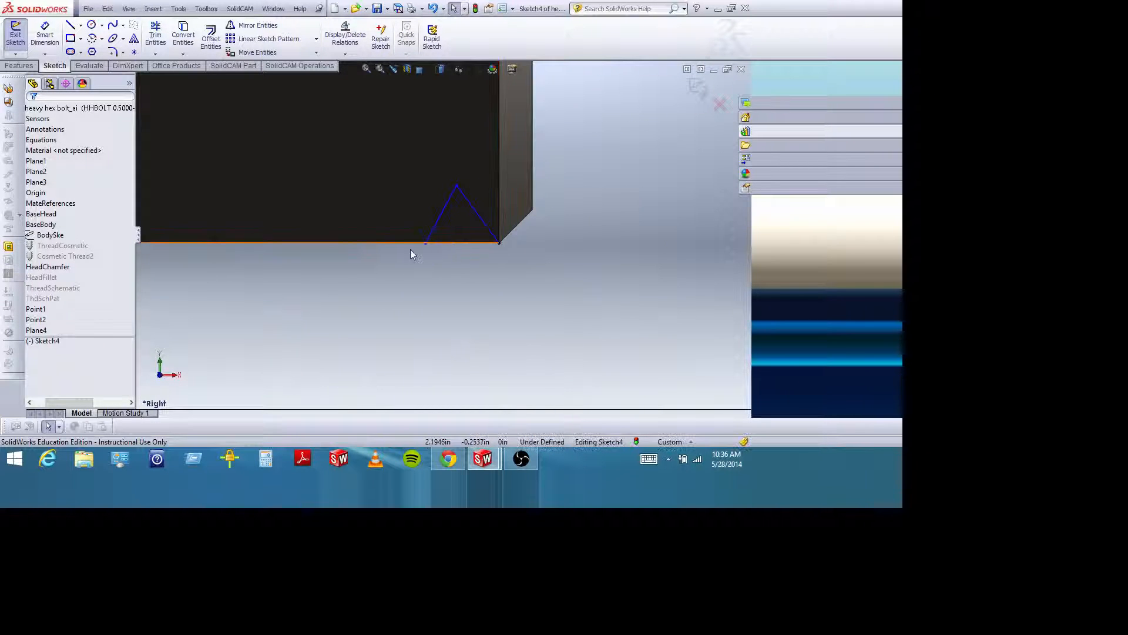
Close the profile outside the shank with three lines forming an open-topped rectangle below the V's two lower ends
click(70, 25)
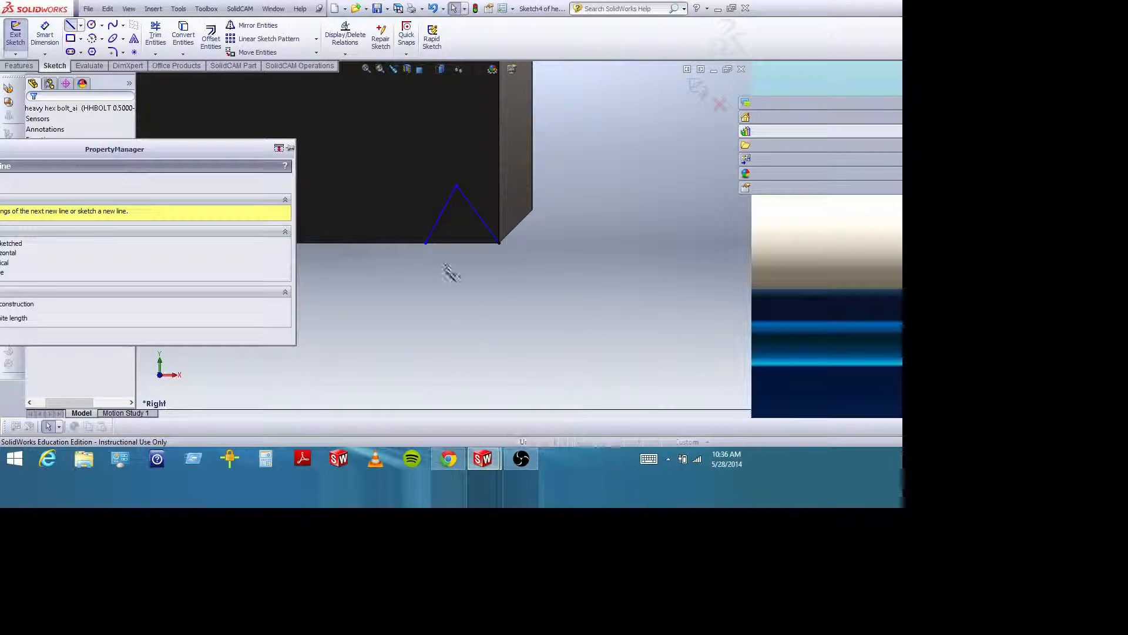
click(425, 243)
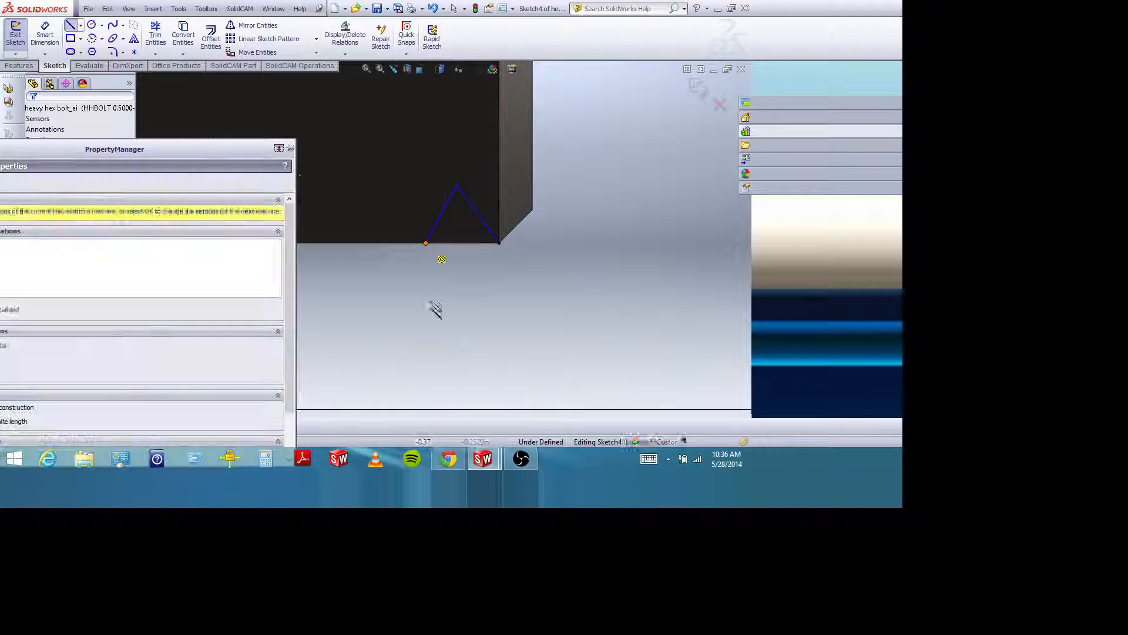
click(425, 350)
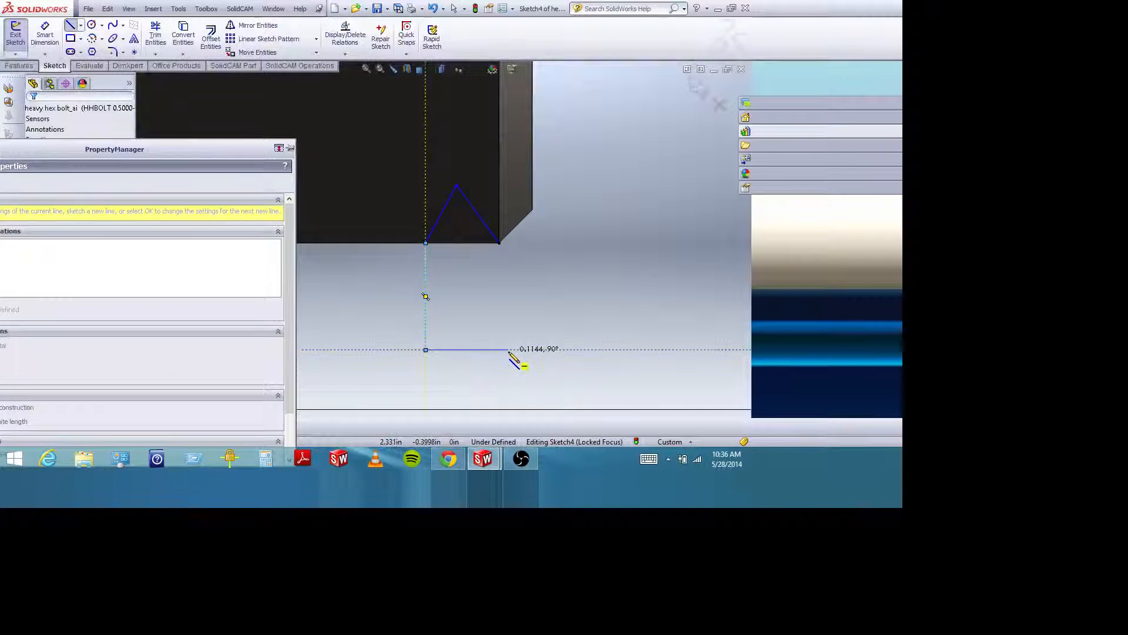
click(499, 349)
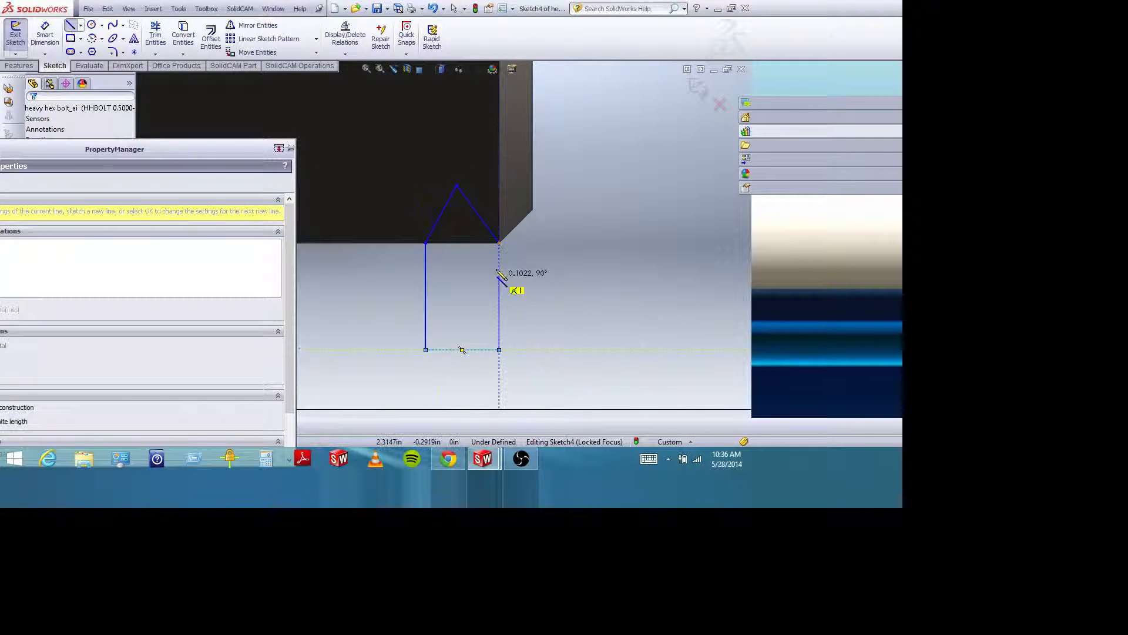
click(500, 243)
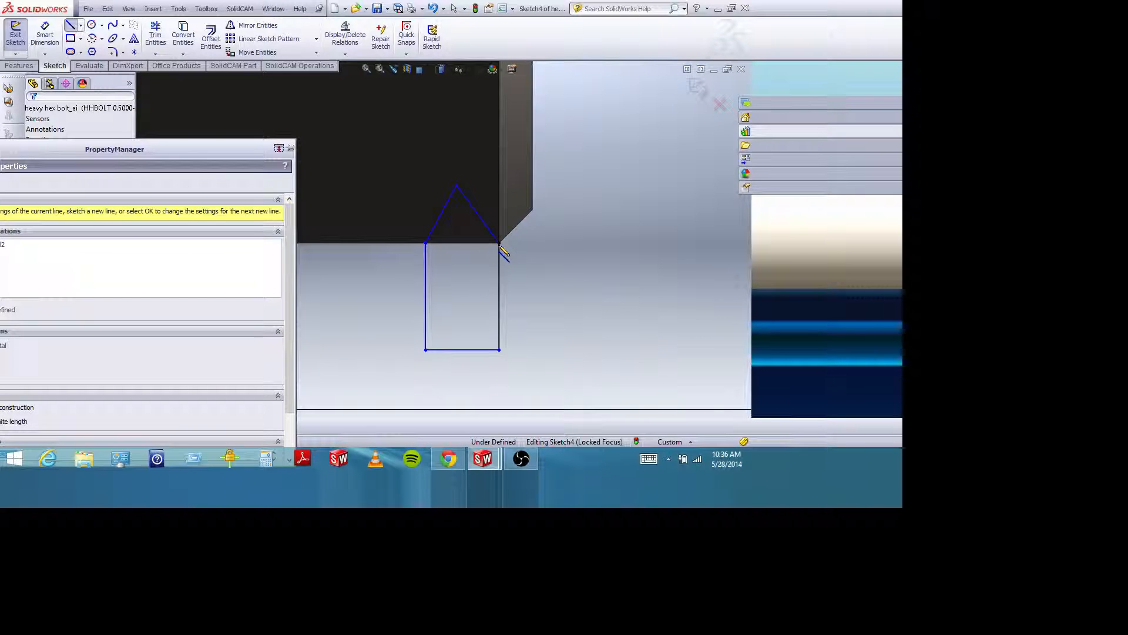
key(Escape)
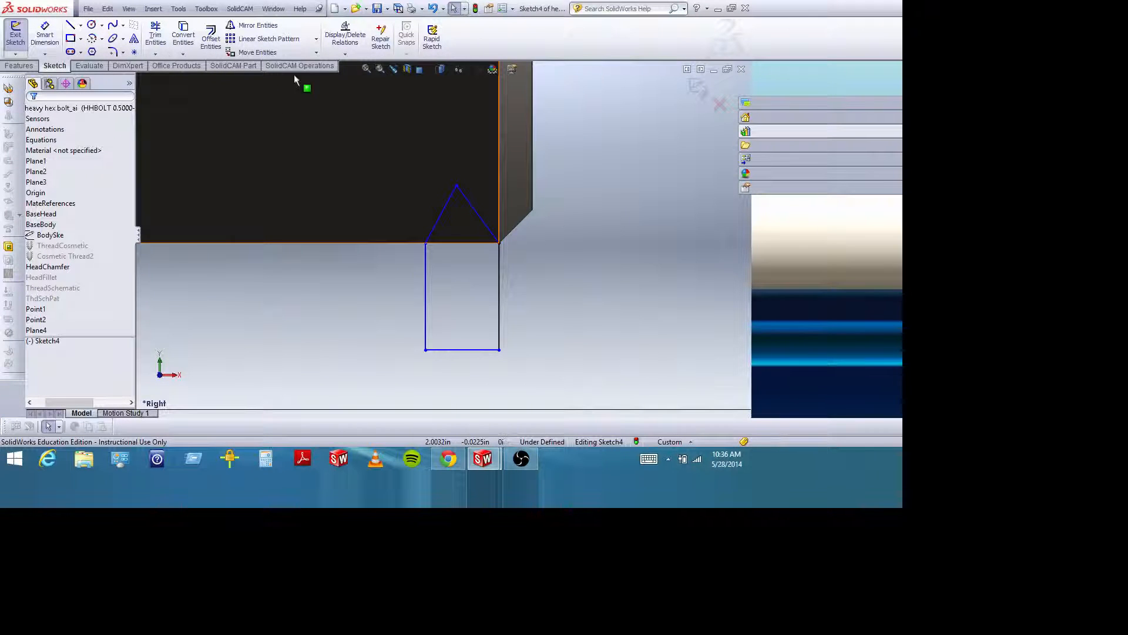
Sketch a vertical line about 0.23 in long from the V's apex down to the profile's bottom line
click(382, 70)
drag(385, 167, 541, 390)
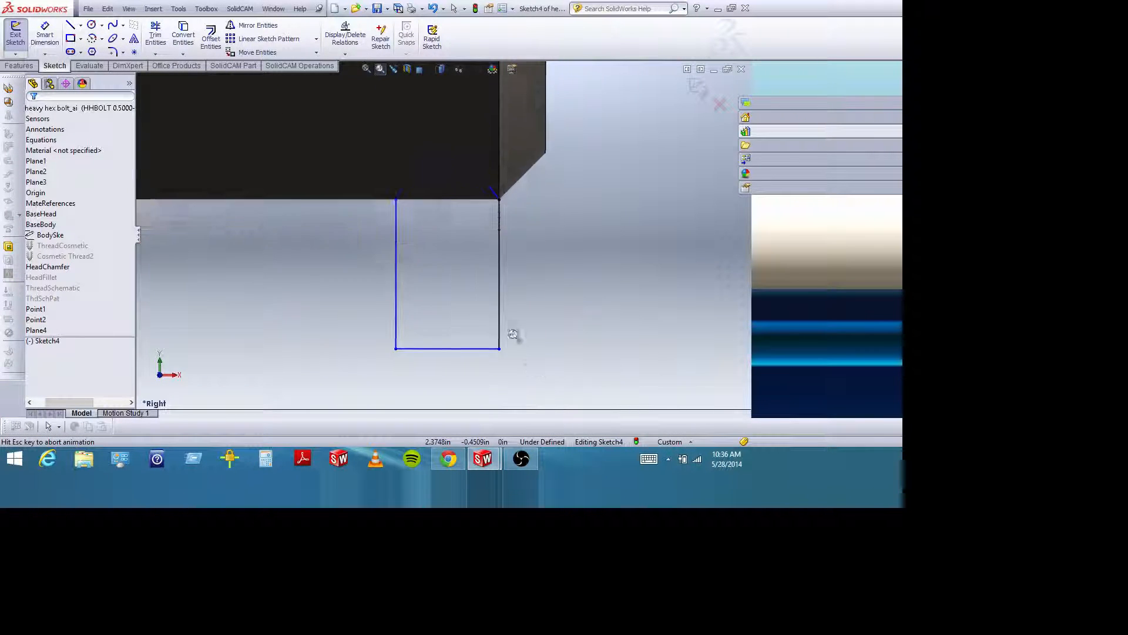
click(380, 70)
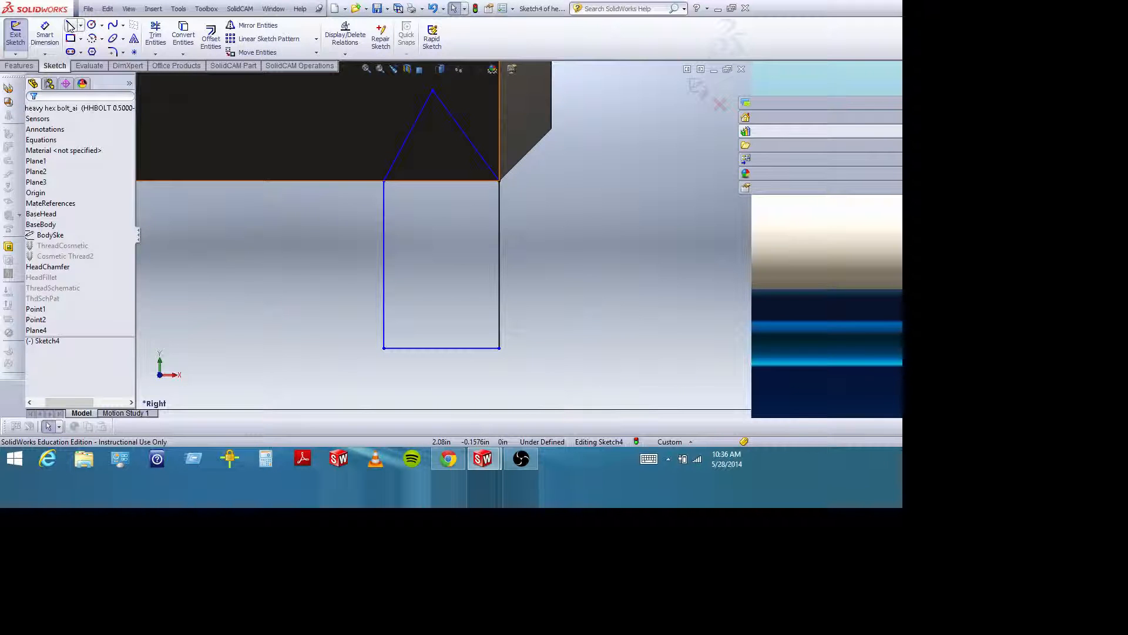
click(70, 26)
click(434, 91)
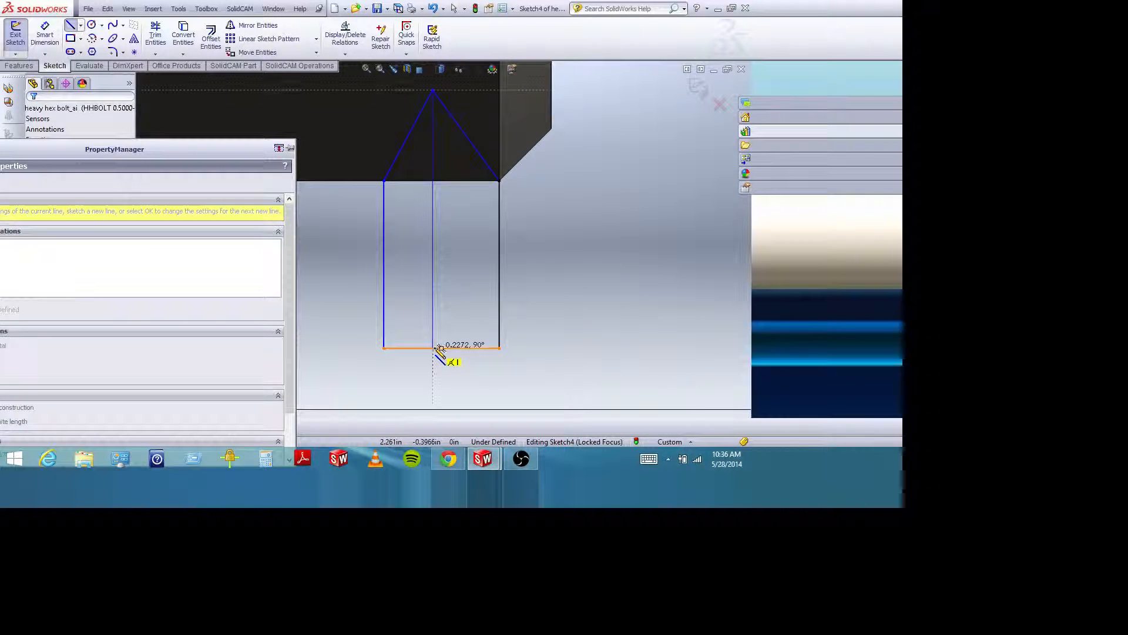
click(436, 348)
key(Escape)
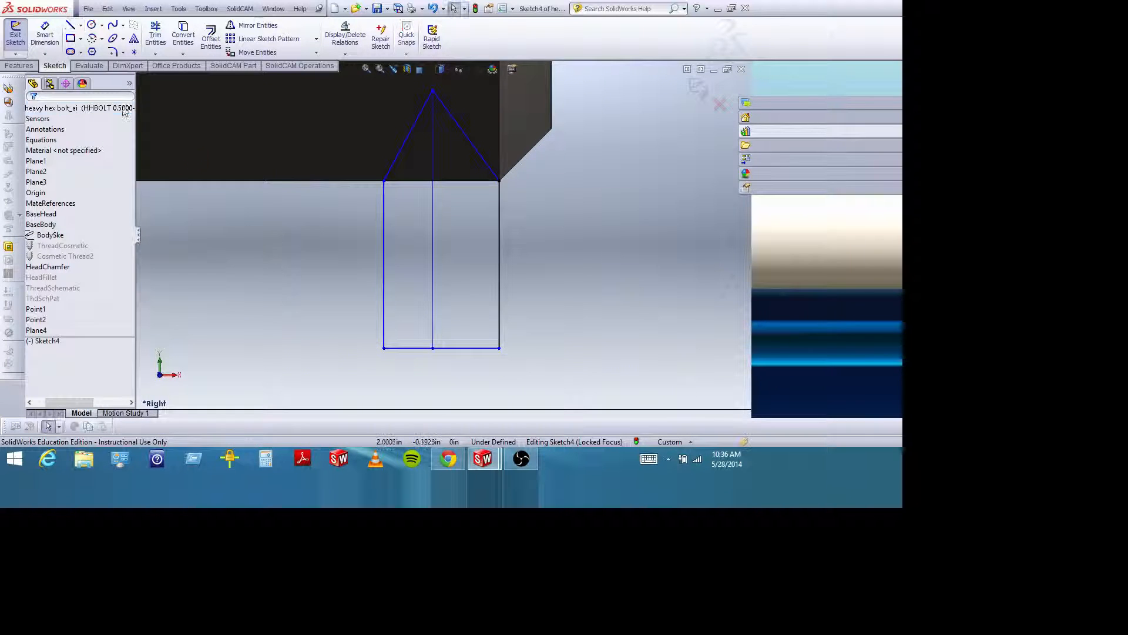
Sketch a horizontal line along the shank edge joining the V's two lower endpoints
click(70, 25)
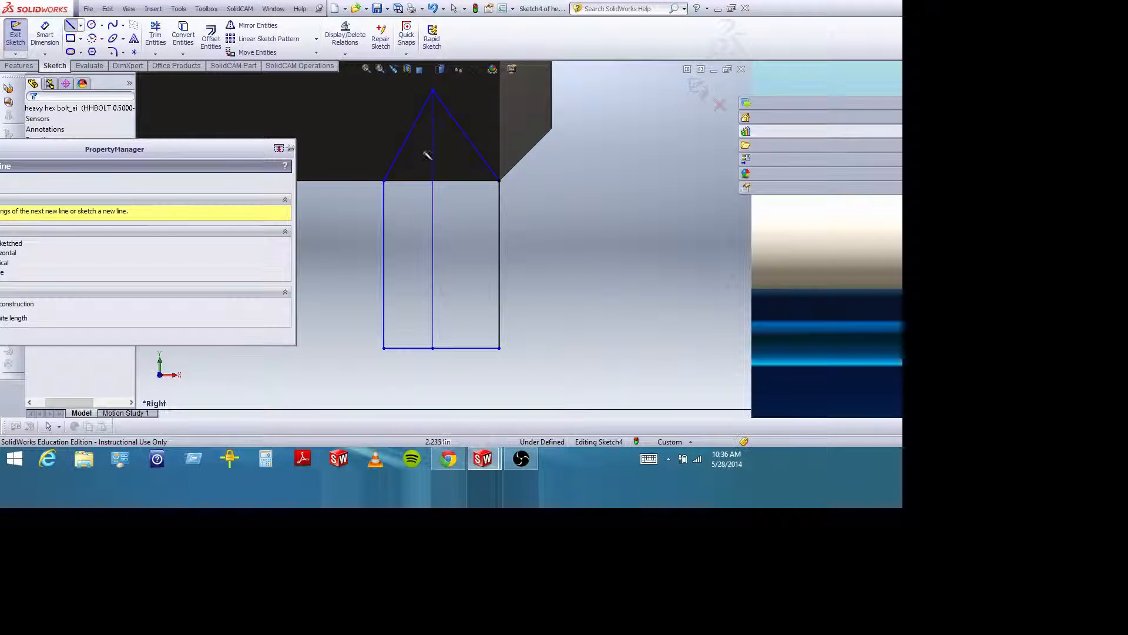
click(385, 181)
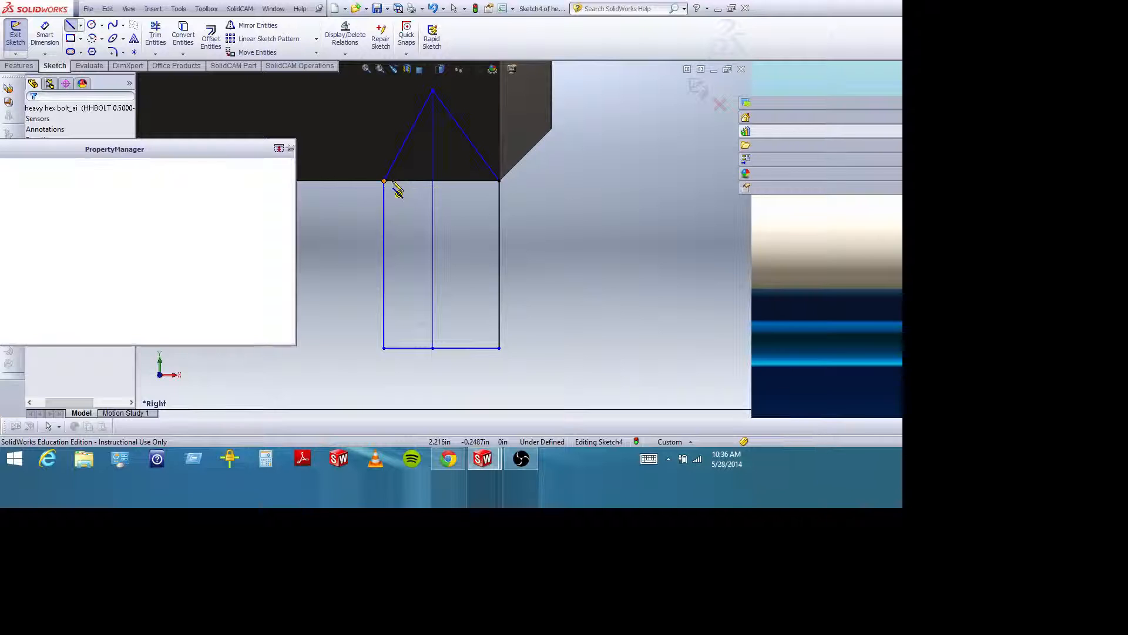
click(499, 181)
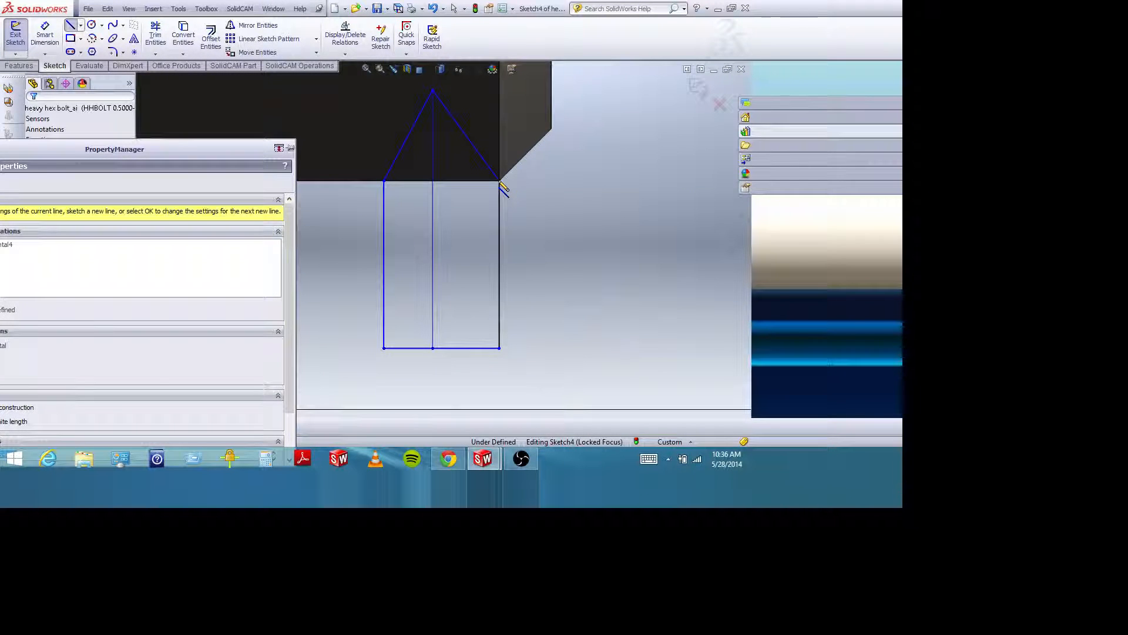
key(Escape)
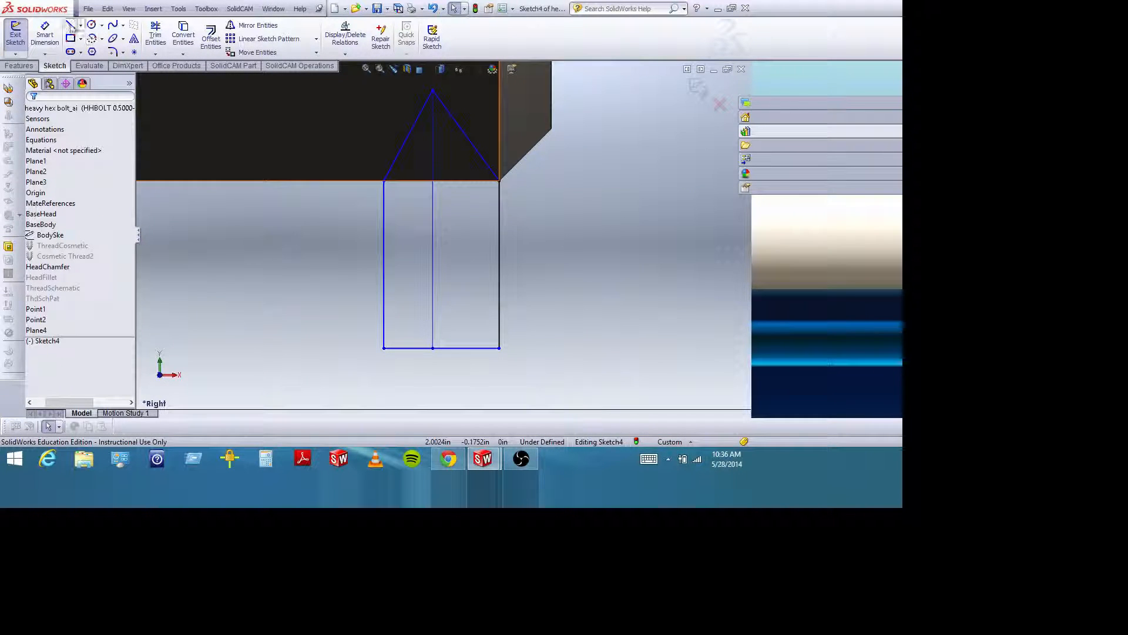
Dimension the angle between the V's two sloped lines and set it to 60 degrees
click(44, 35)
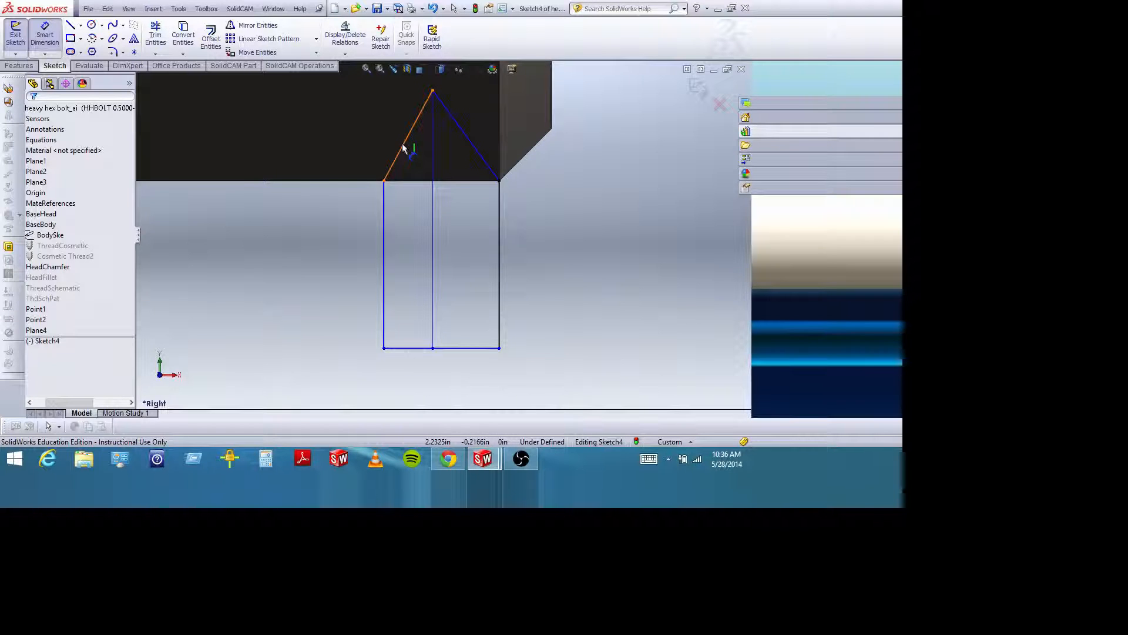
click(402, 148)
click(470, 141)
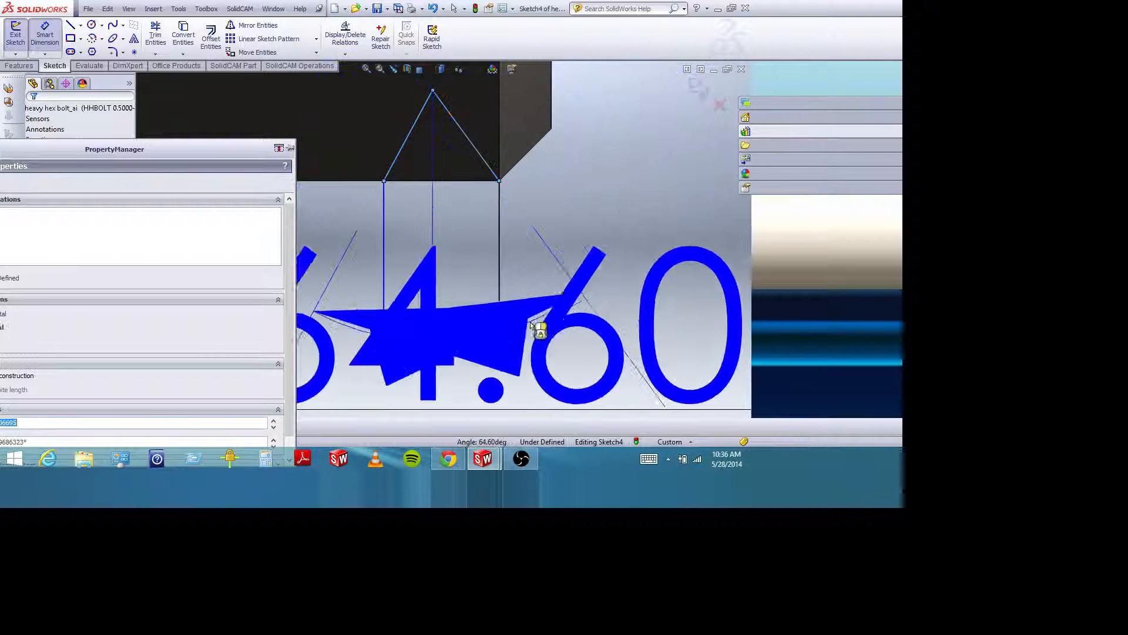
scroll(530, 323, up, 6)
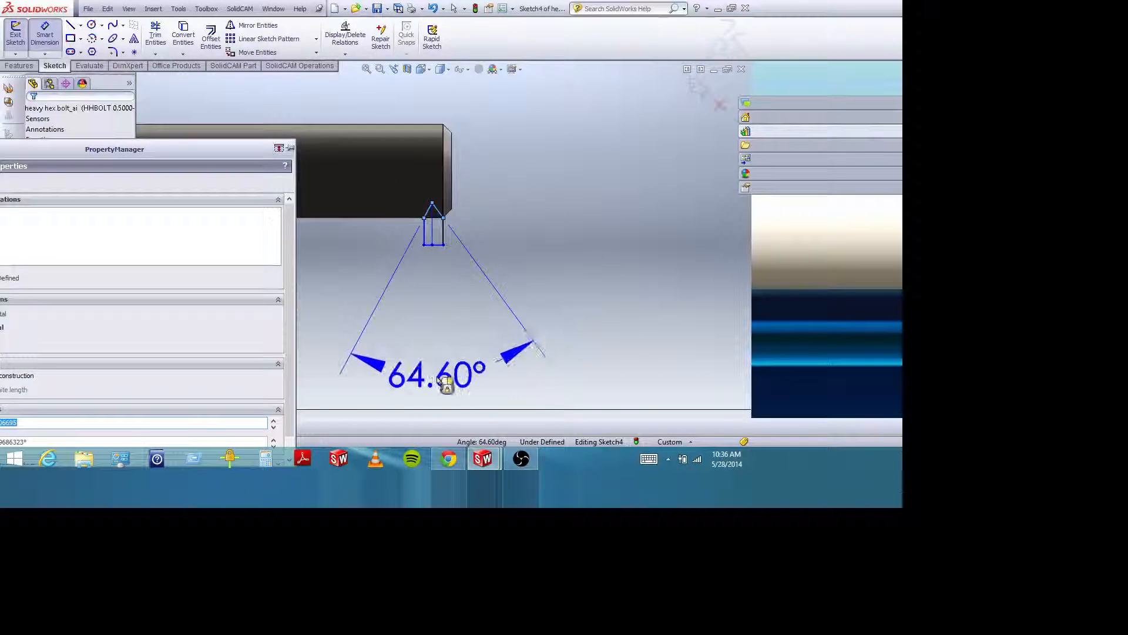
click(436, 383)
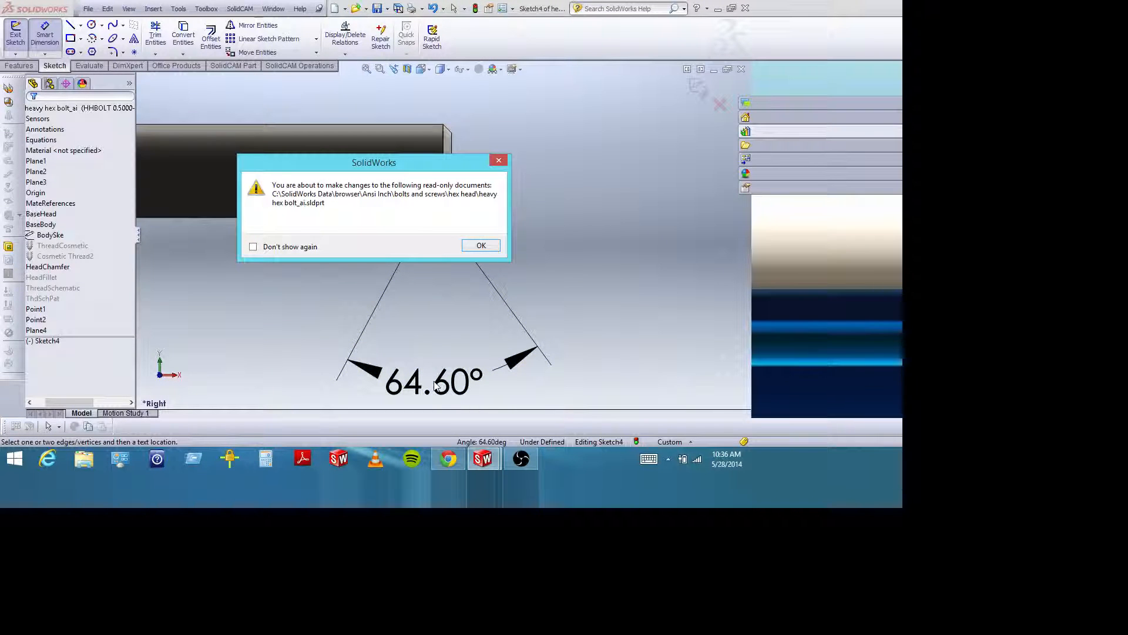
key(Return)
text(60)
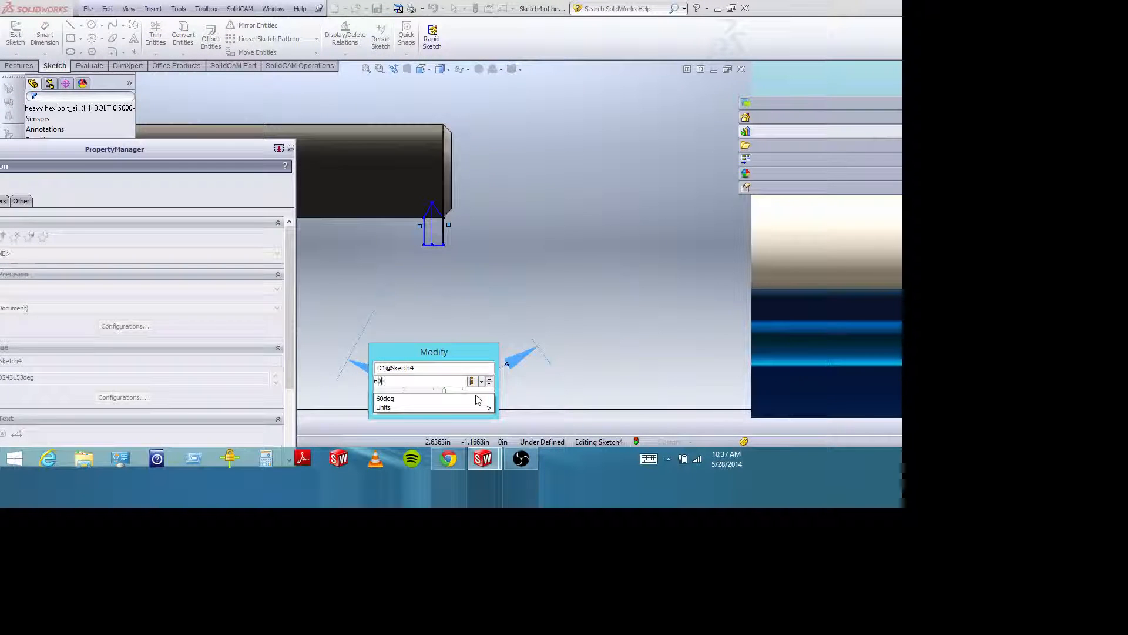
key(Return)
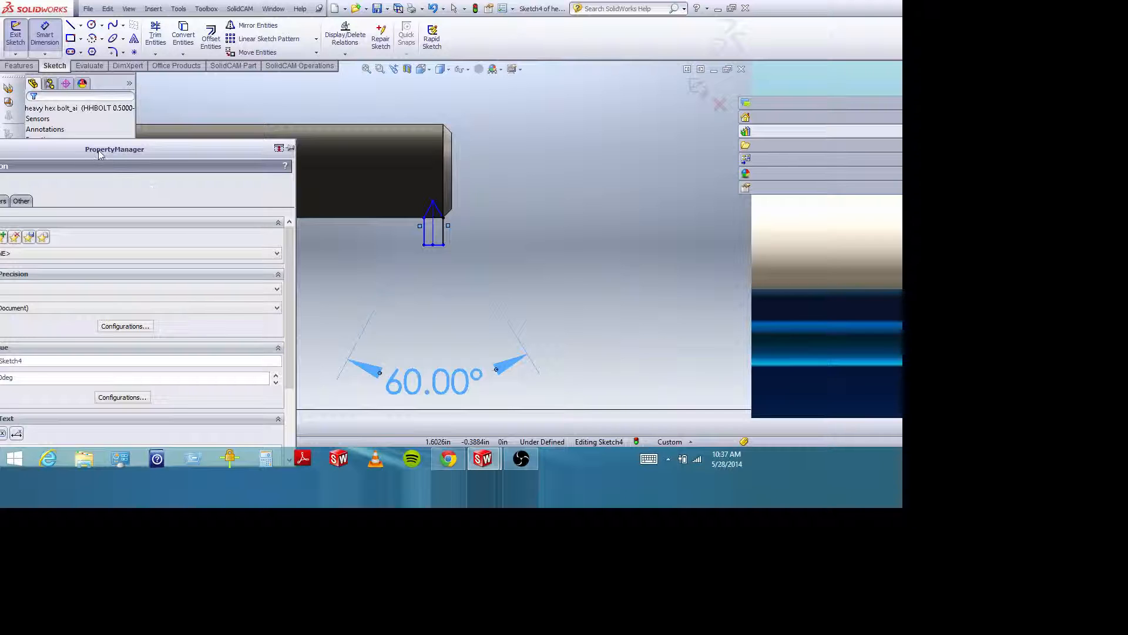
drag(98, 154, 163, 141)
click(28, 161)
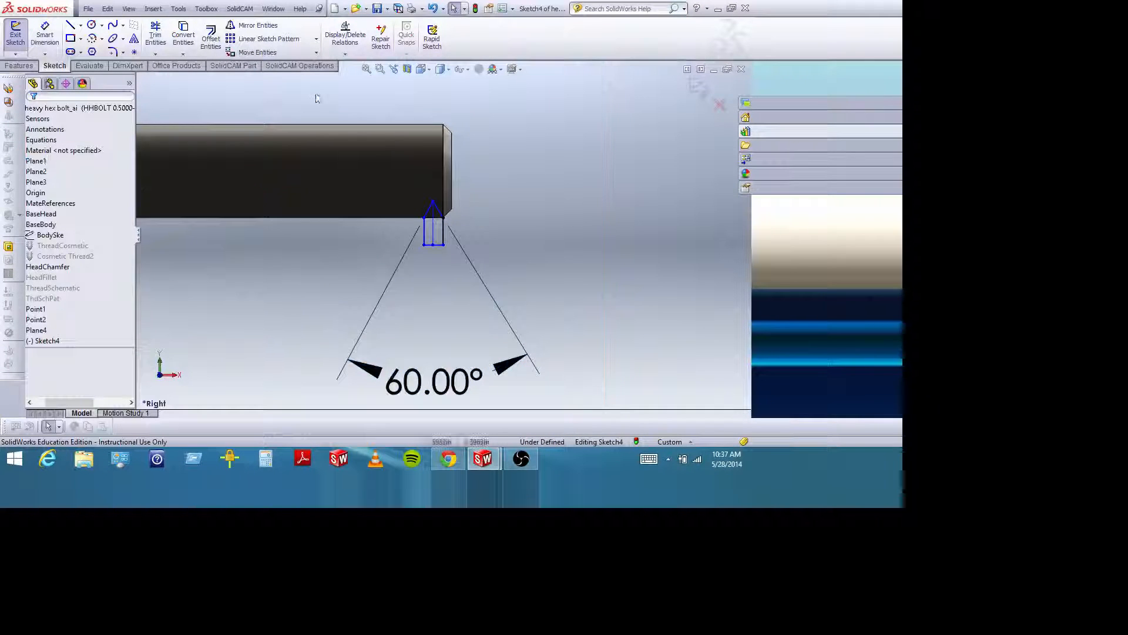
Dimension the angle between the V's sloped line farther from the chamfer and the vertical centre line, and set it to 30 degrees
scroll(438, 207, down, 8)
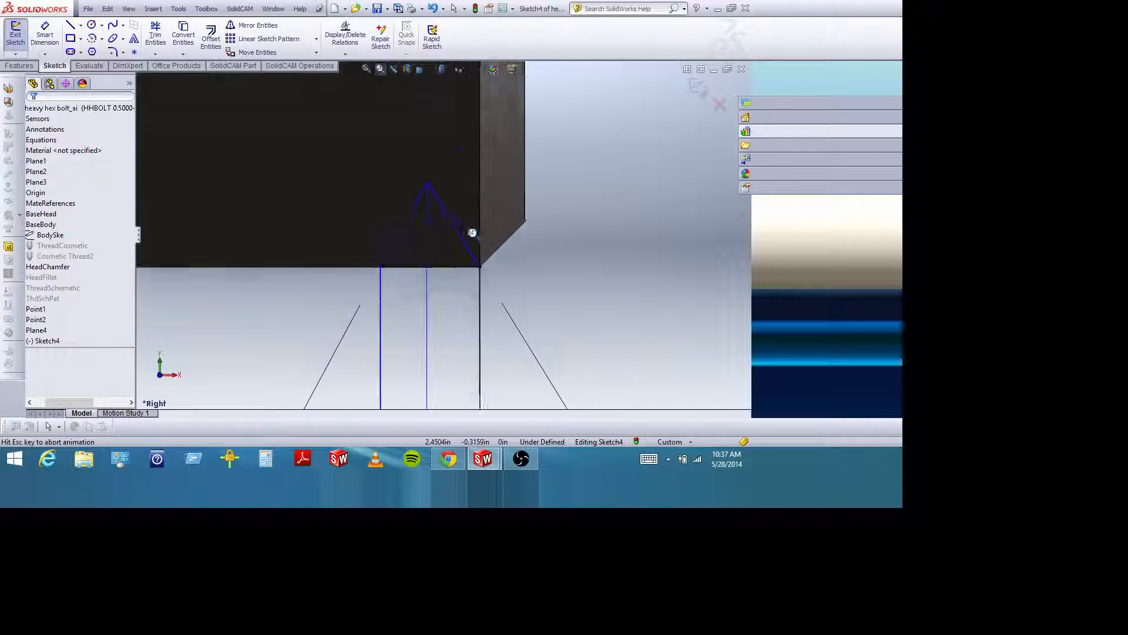
click(45, 34)
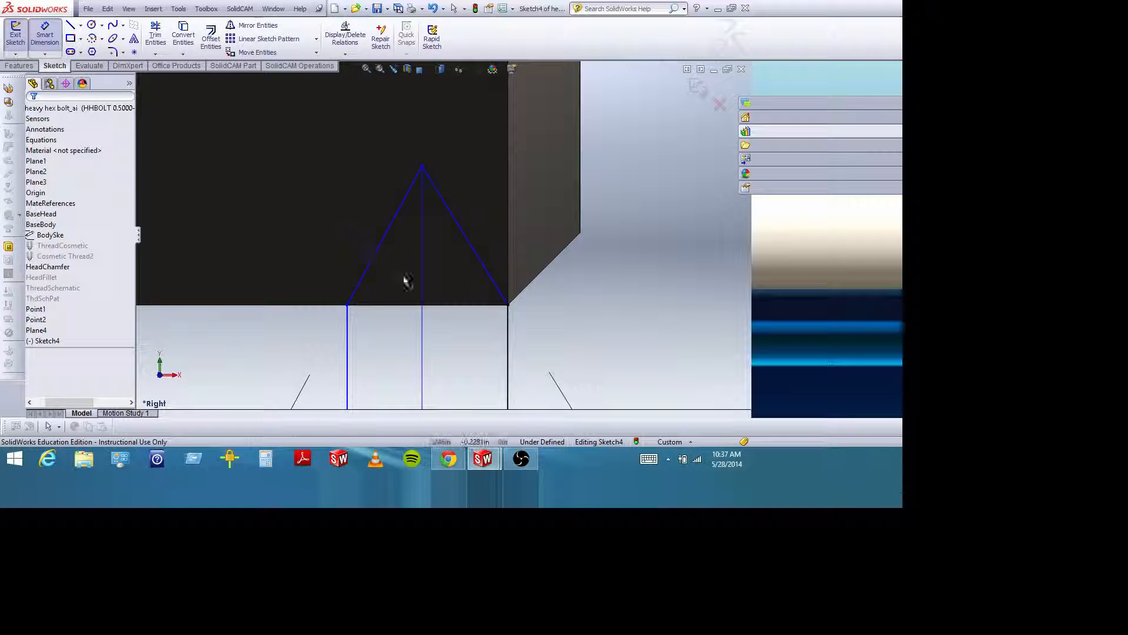
click(423, 284)
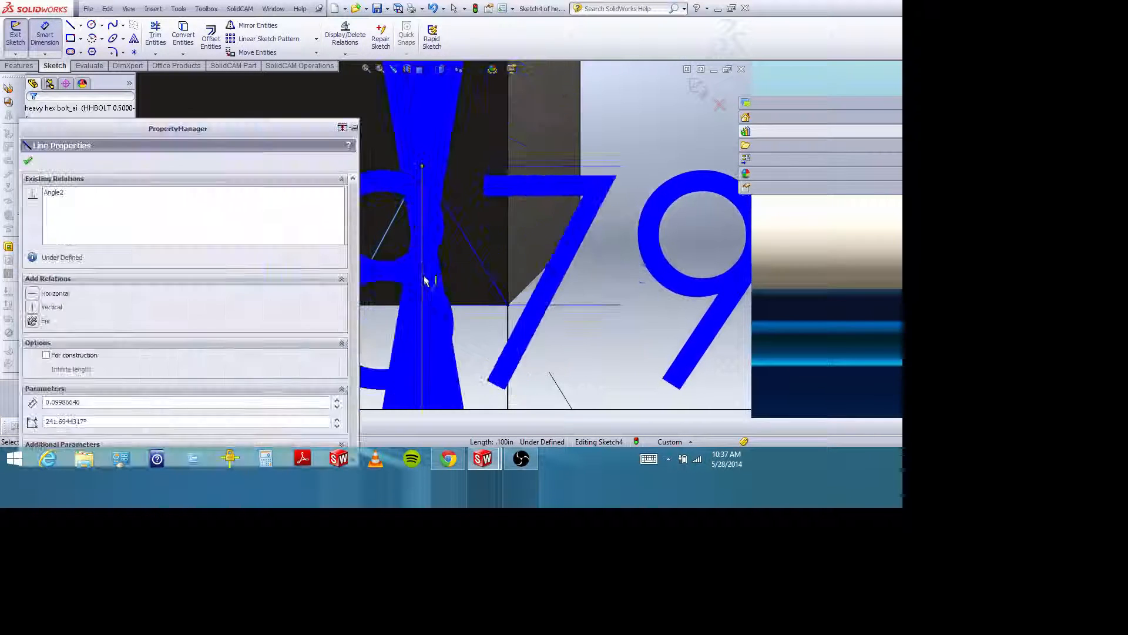
scroll(393, 368, up, 5)
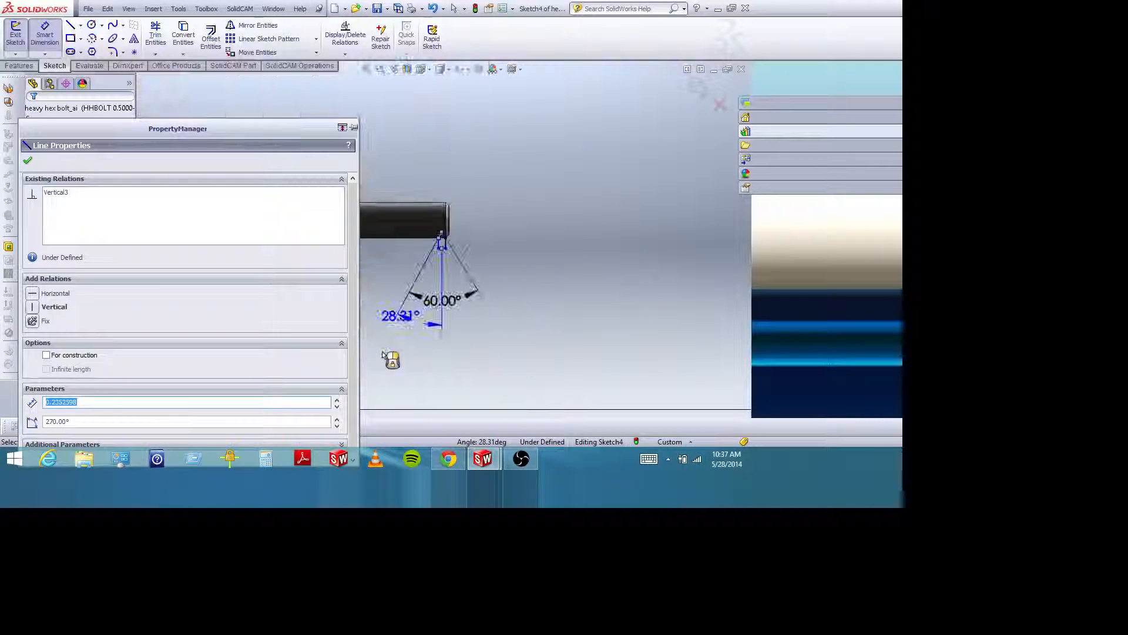
click(425, 318)
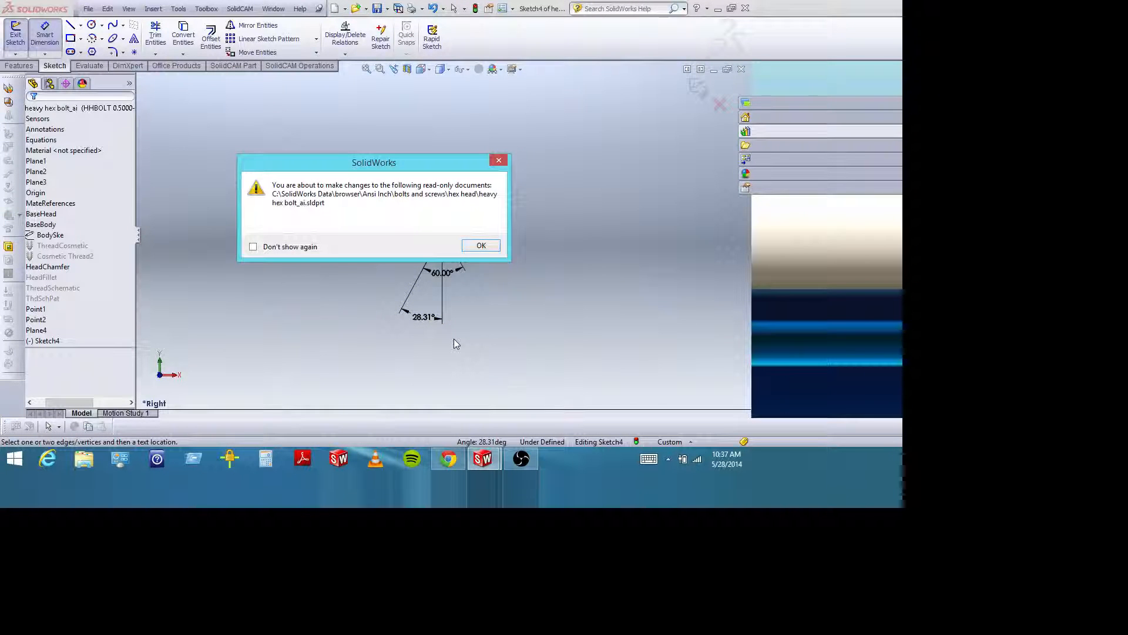
key(Return)
text(30)
key(Return)
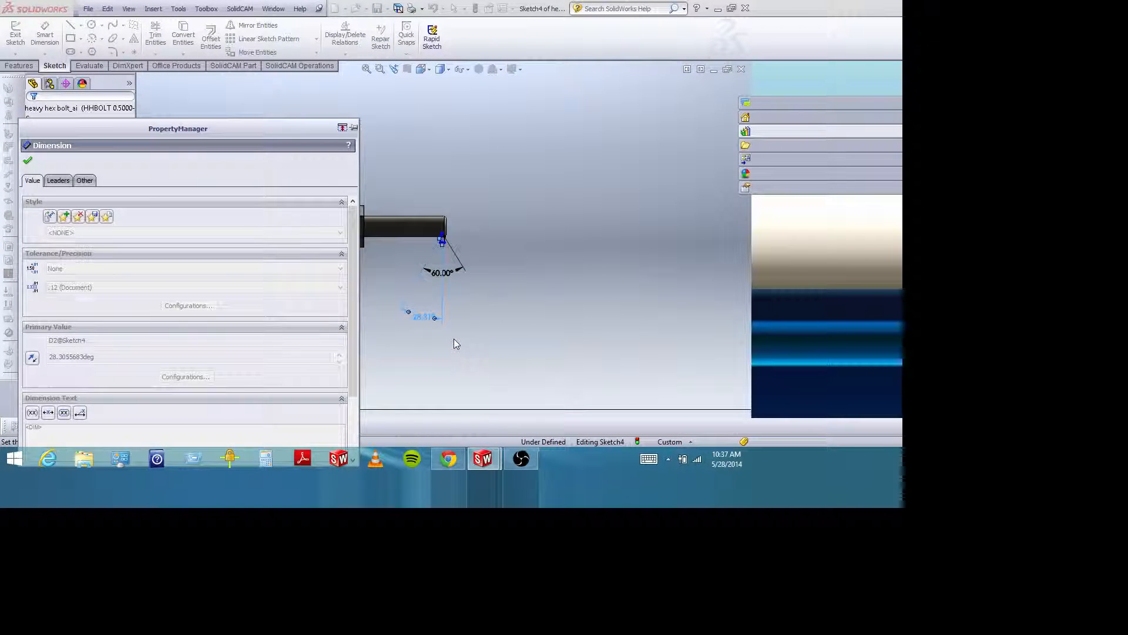
click(28, 160)
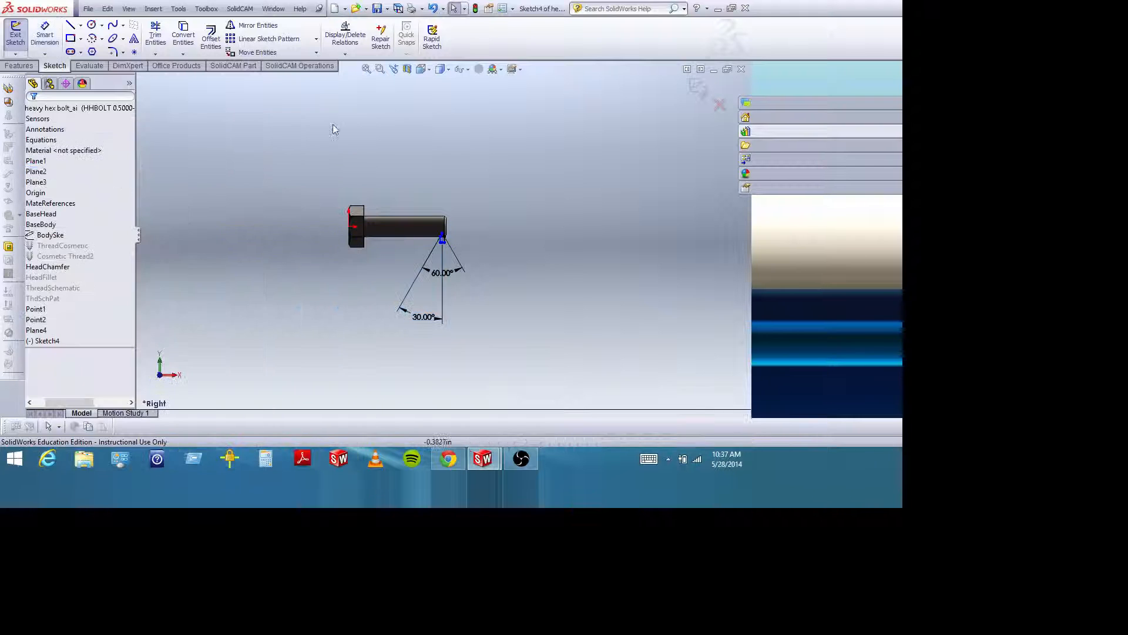
click(380, 69)
drag(427, 223, 461, 259)
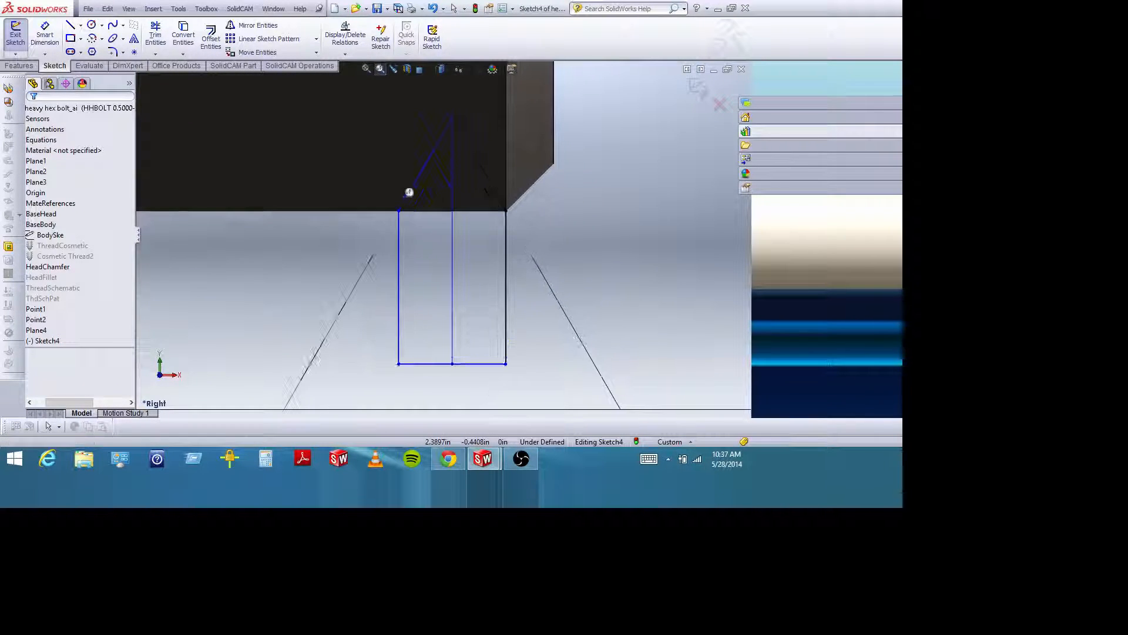
click(380, 69)
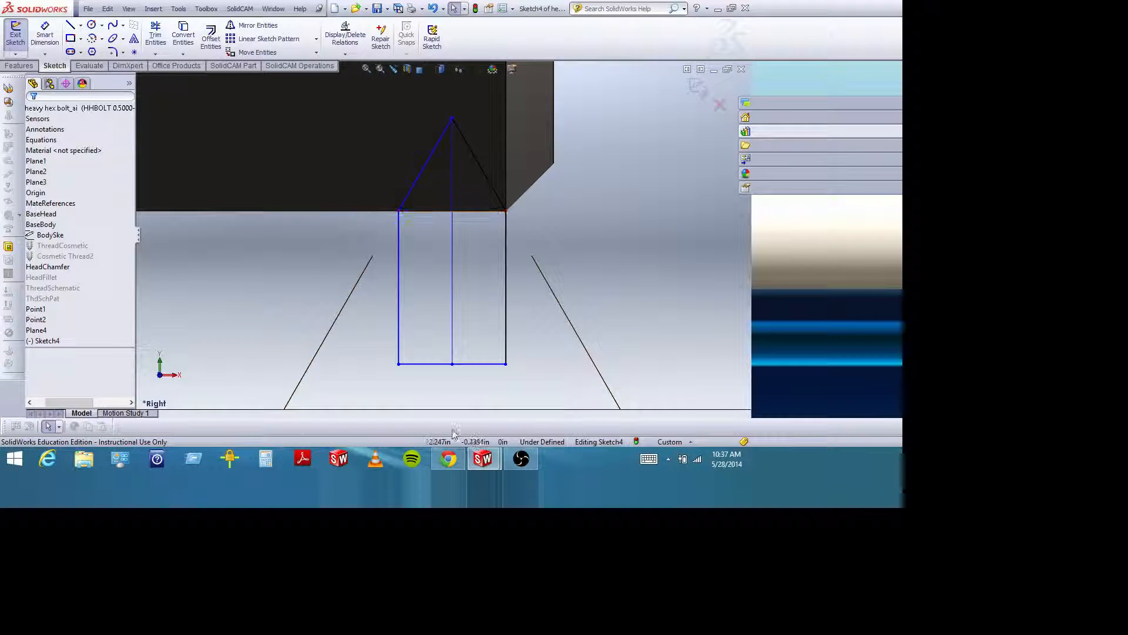
Switch to Chrome and examine the ANSI external screw thread chart for the major and minor diameters of the 1/2-13 class 2A thread
click(450, 459)
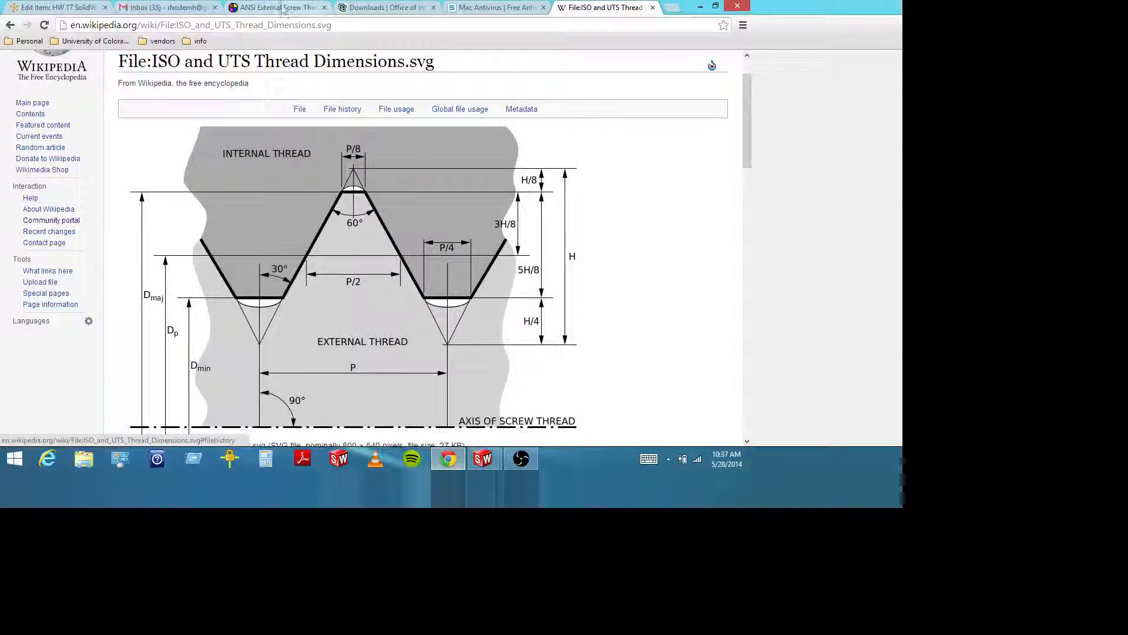
click(276, 8)
scroll(625, 166, up, 10)
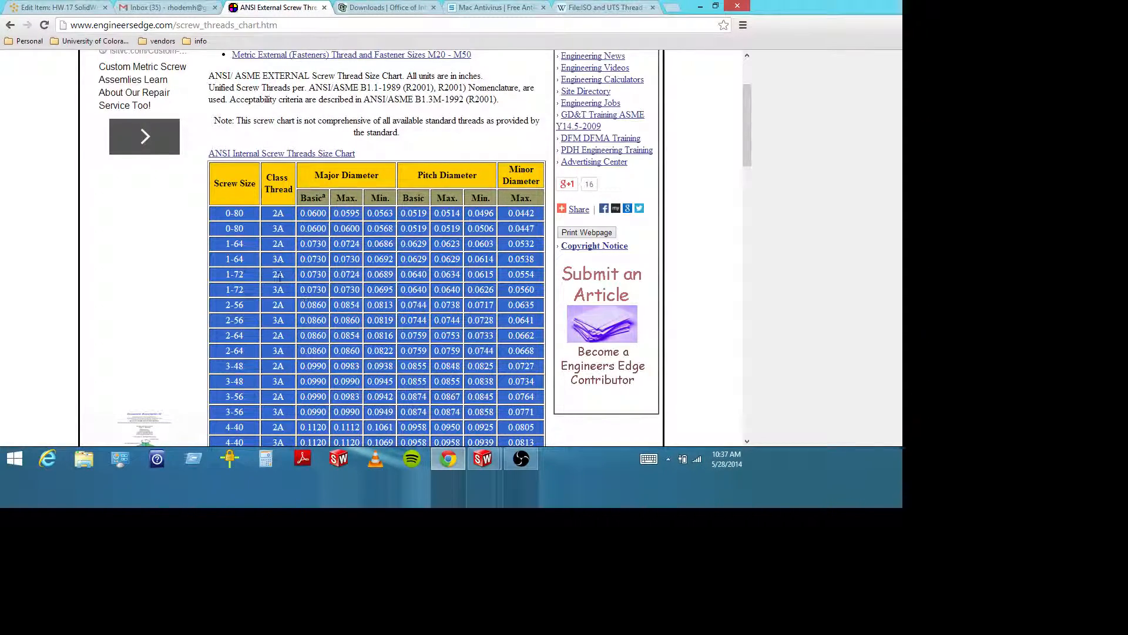
scroll(279, 275, down, 20)
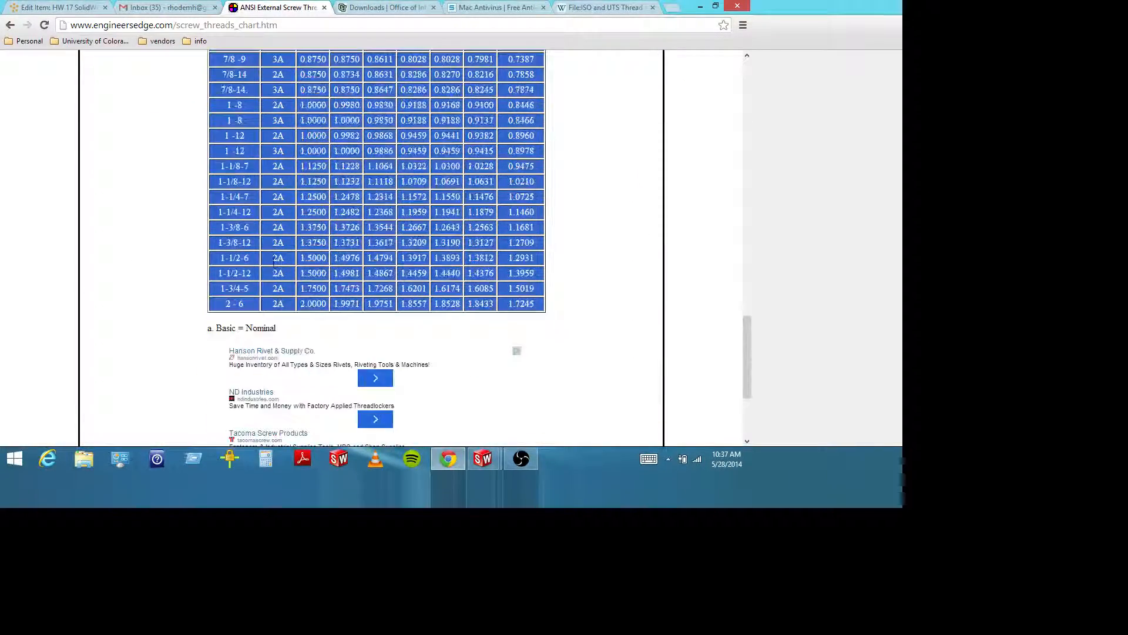
scroll(273, 264, up, 20)
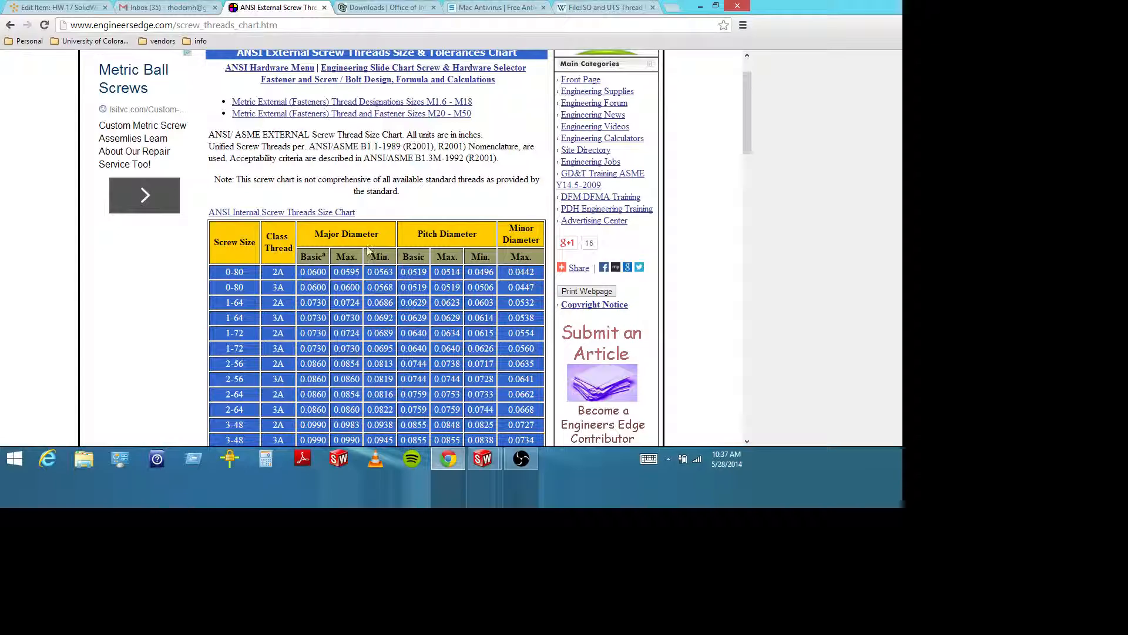
scroll(364, 267, down, 9)
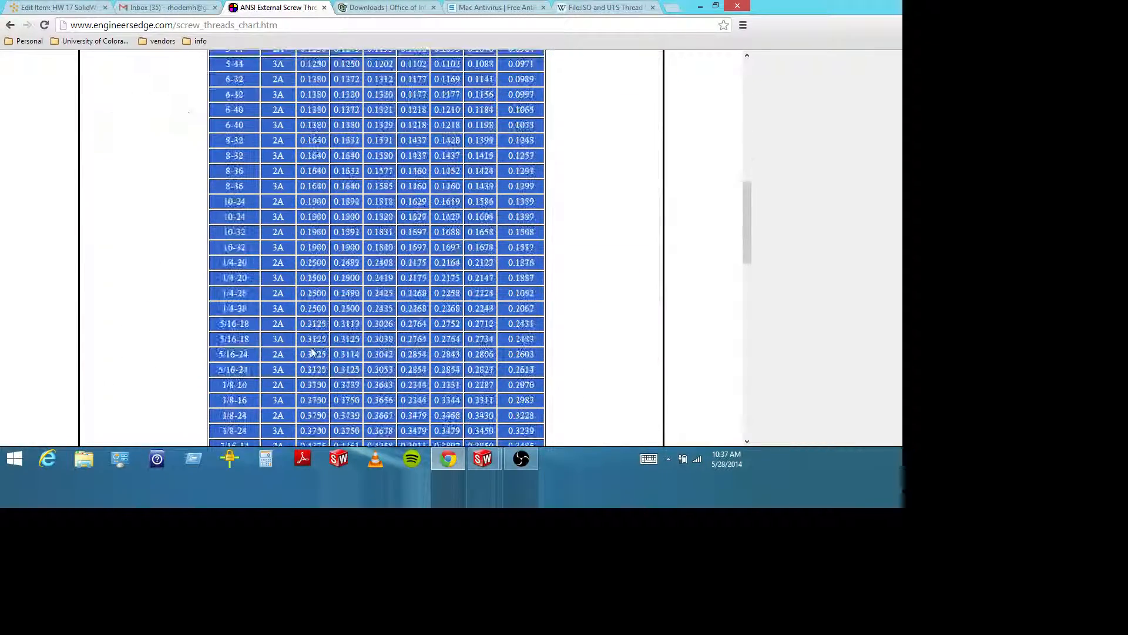
scroll(252, 343, down, 2)
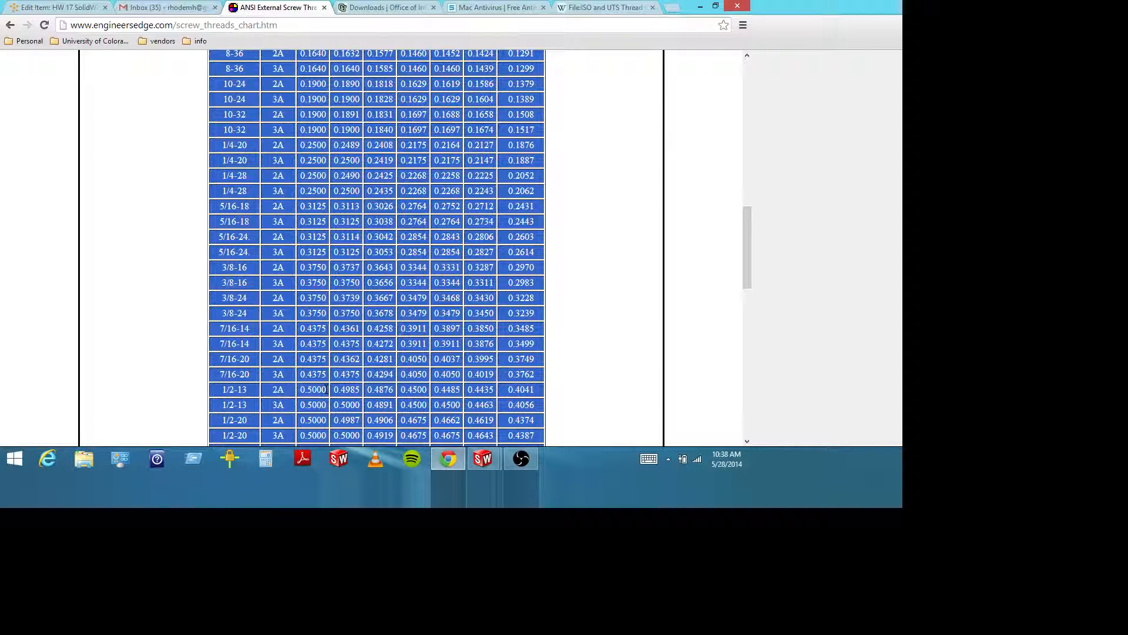
scroll(524, 382, up, 9)
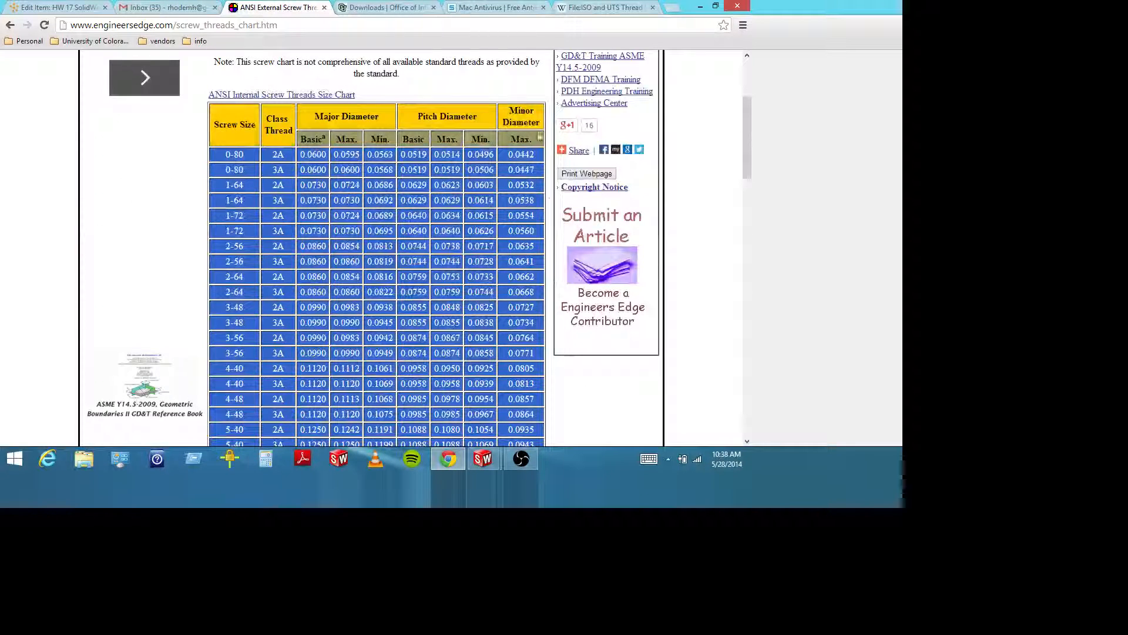
scroll(519, 120, down, 10)
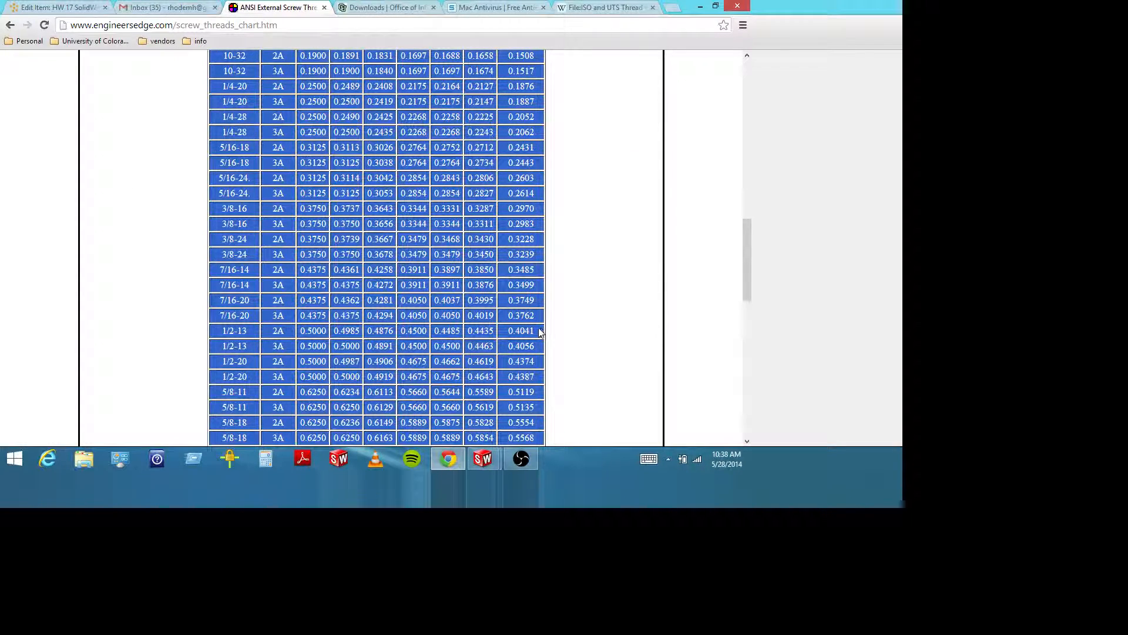
Return to SolidWorks and use Calculator to work out the thread depth as half of 0.5 minus 0.404
click(699, 7)
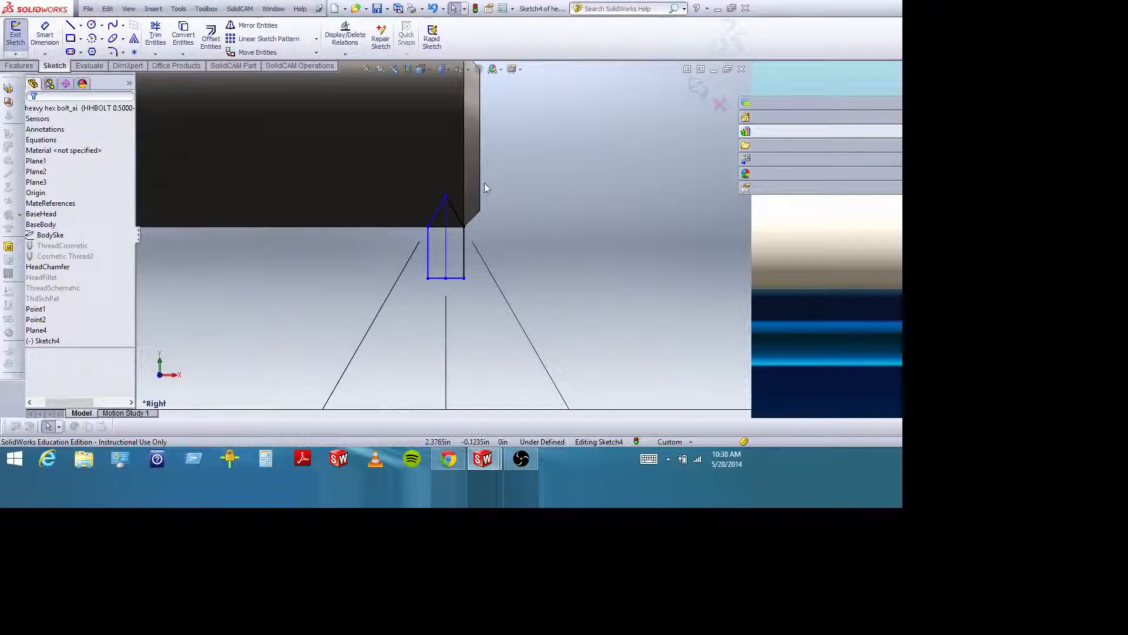
scroll(482, 180, up, 1)
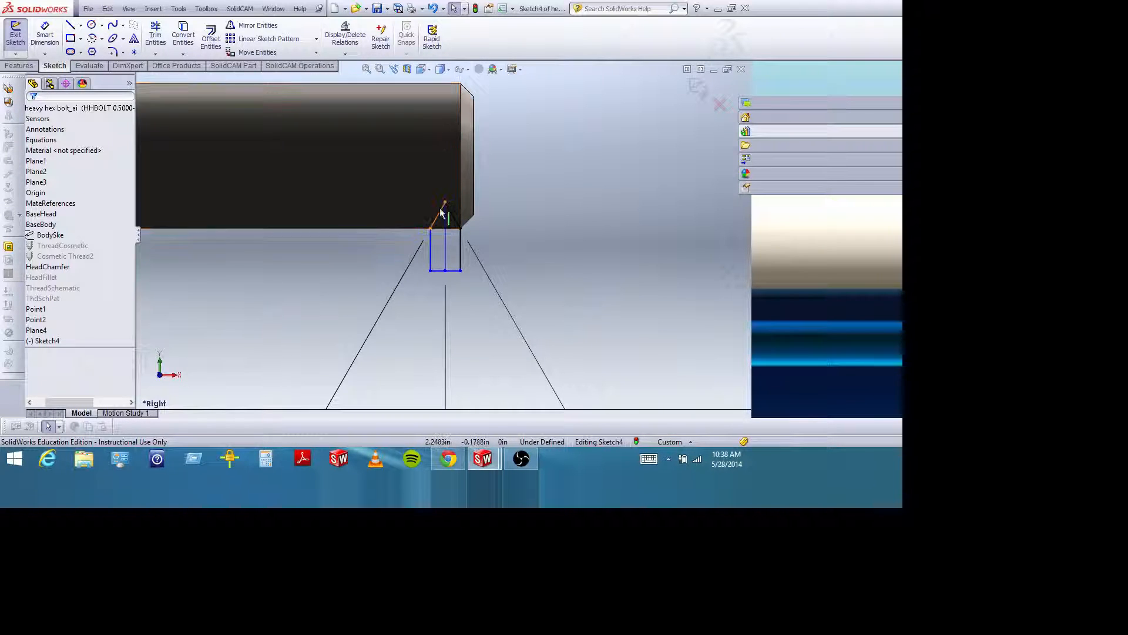
drag(445, 204, 451, 215)
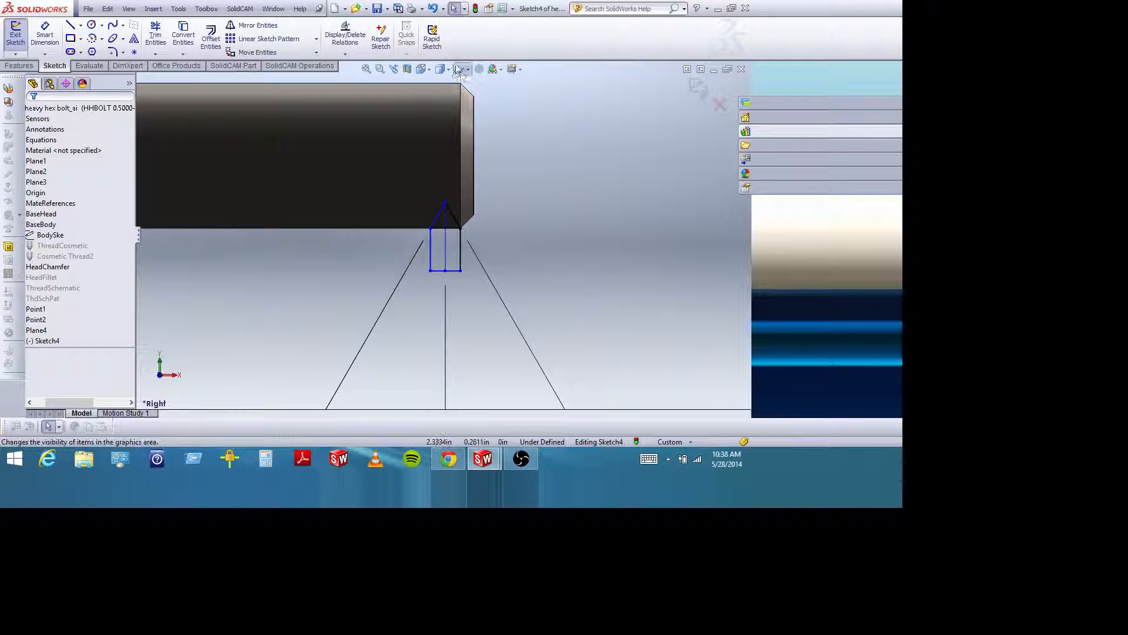
click(266, 458)
drag(530, 160, 552, 147)
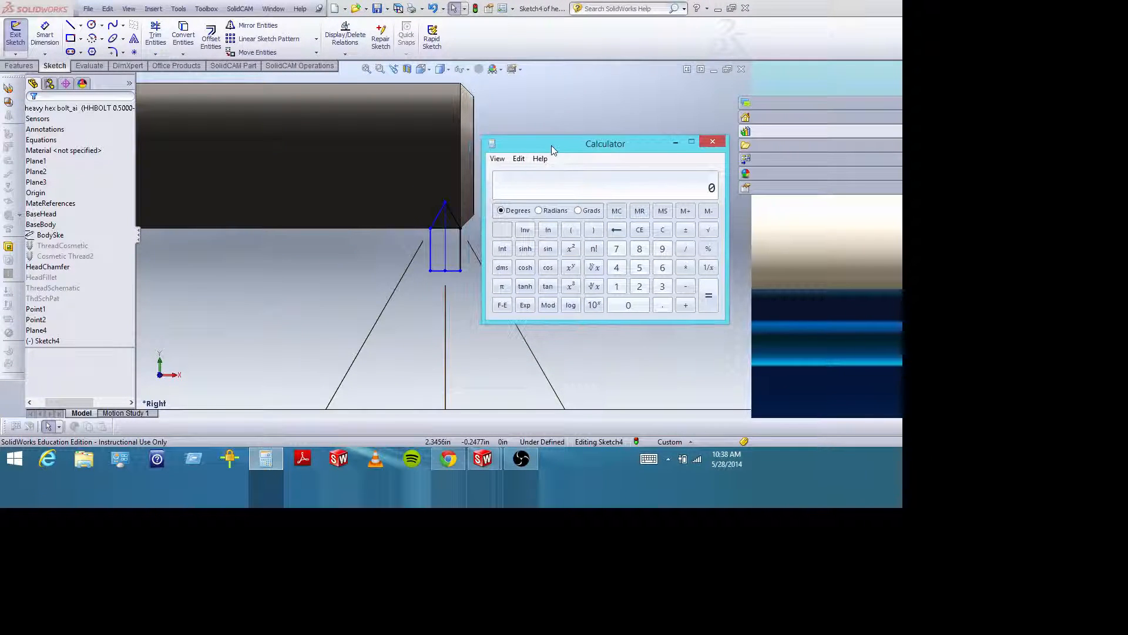
text(0.5 - )
text(0.404)
key(Return)
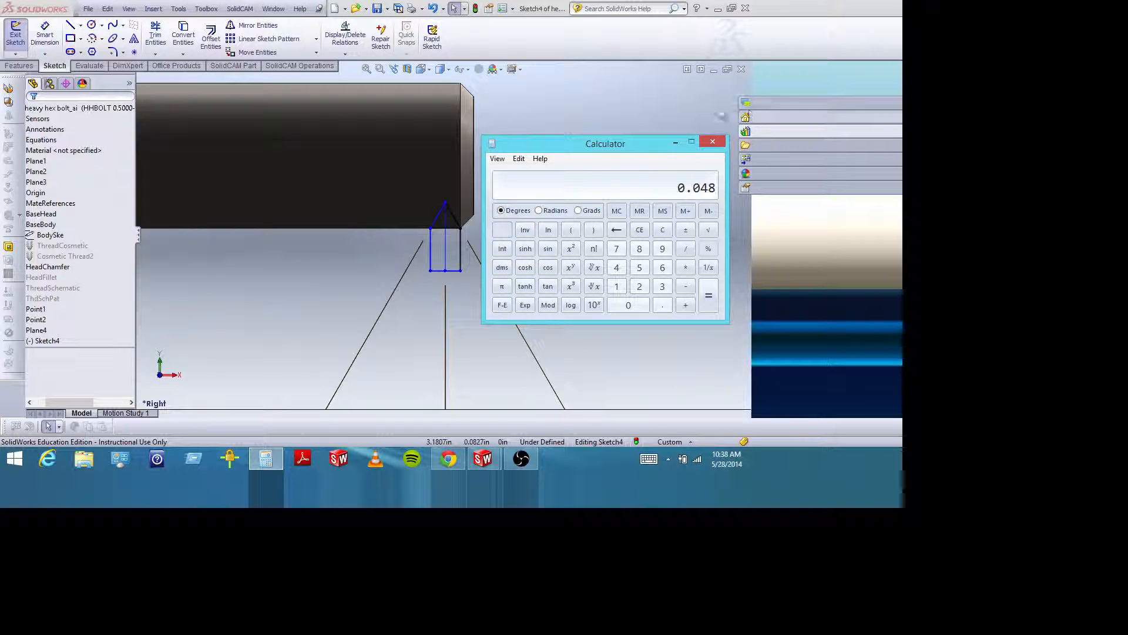
click(676, 142)
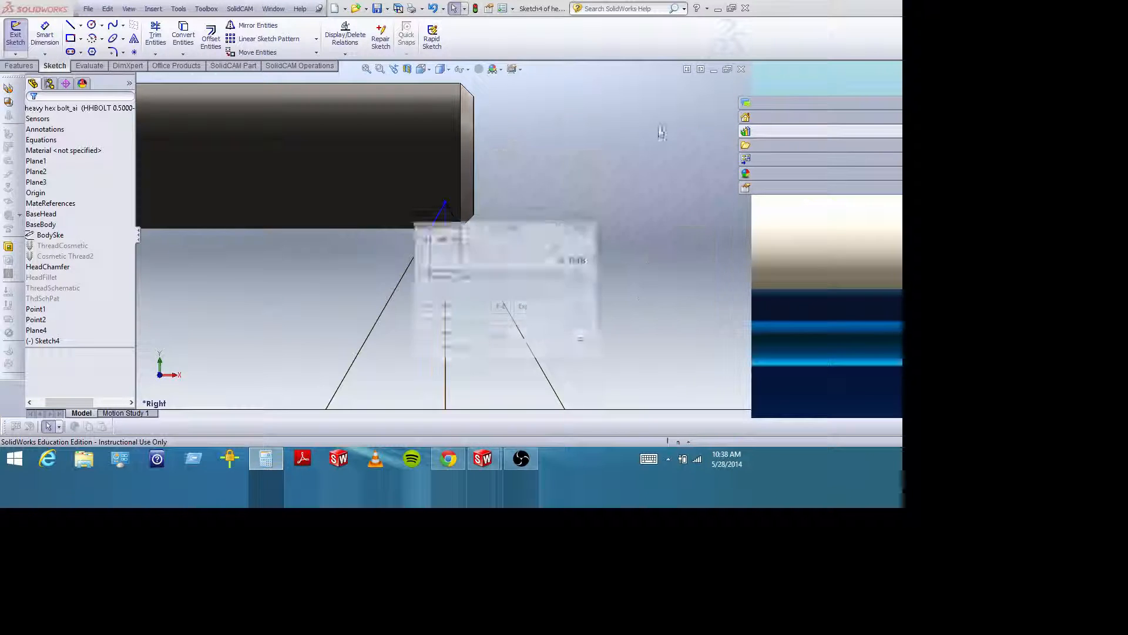
click(380, 69)
drag(421, 192, 456, 222)
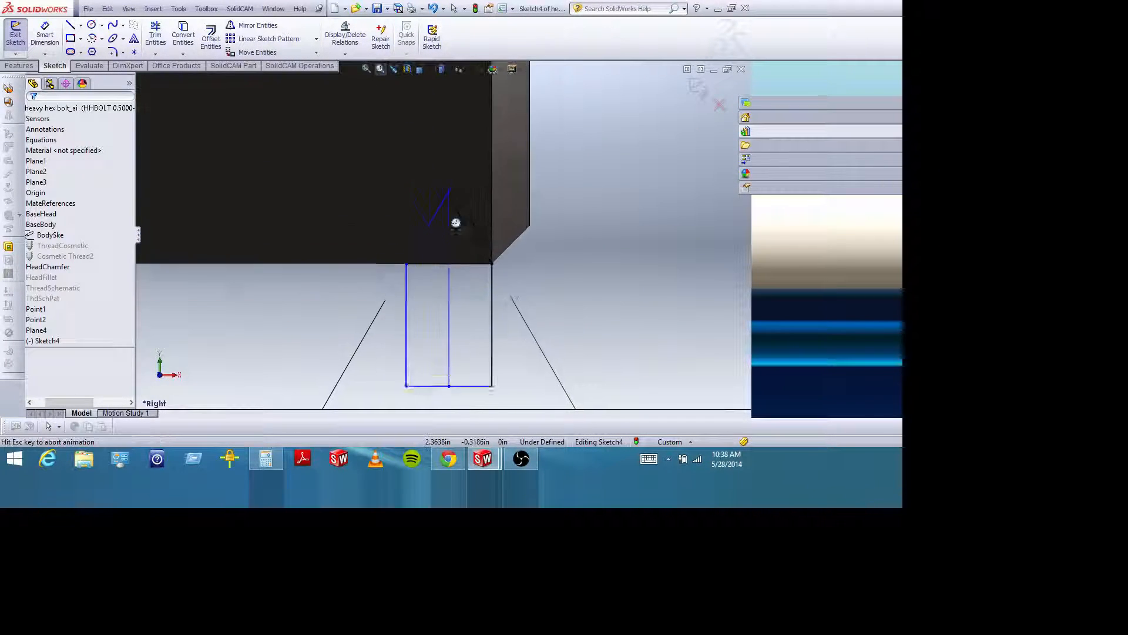
click(380, 69)
click(57, 44)
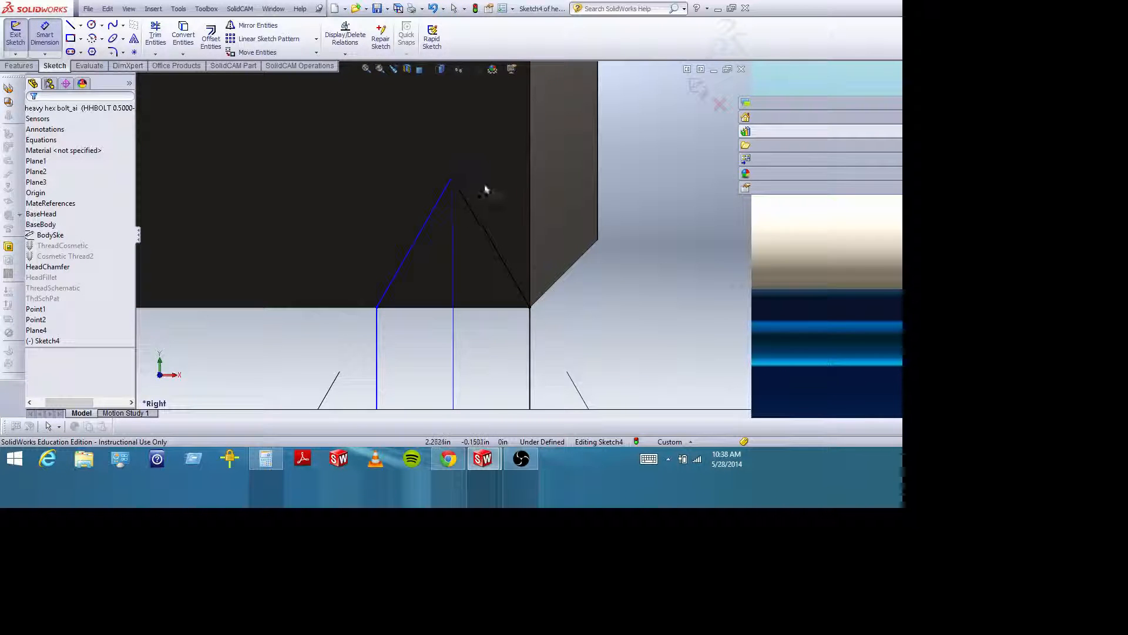
click(454, 176)
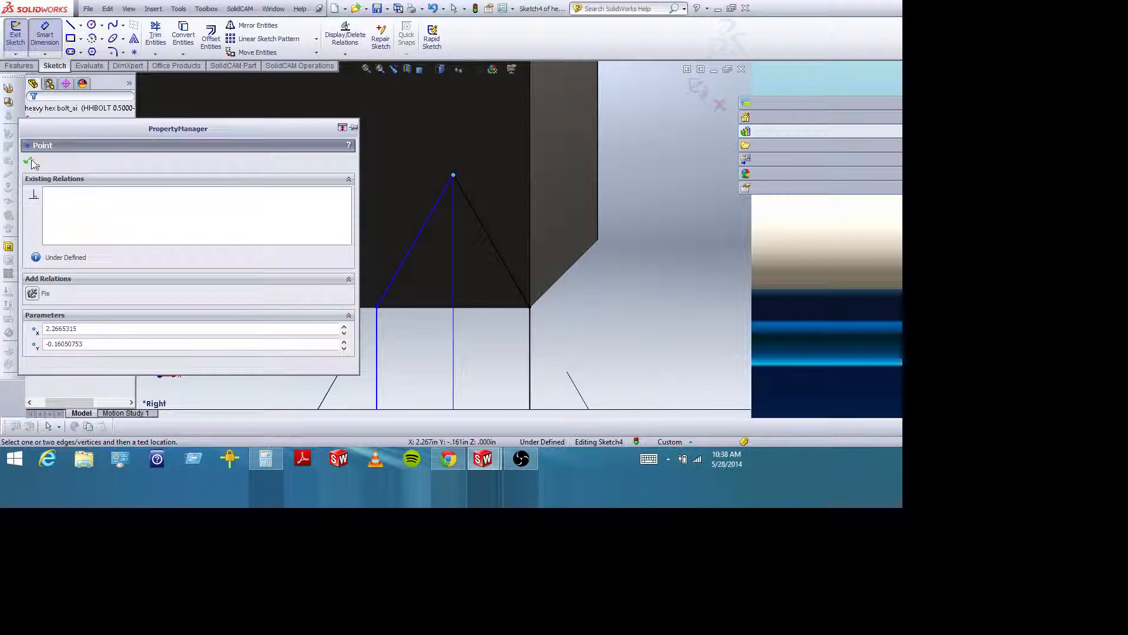
click(29, 162)
Place a sketch point at the midpoint of the horizontal line joining the V's lower ends, on the shank edge
click(134, 53)
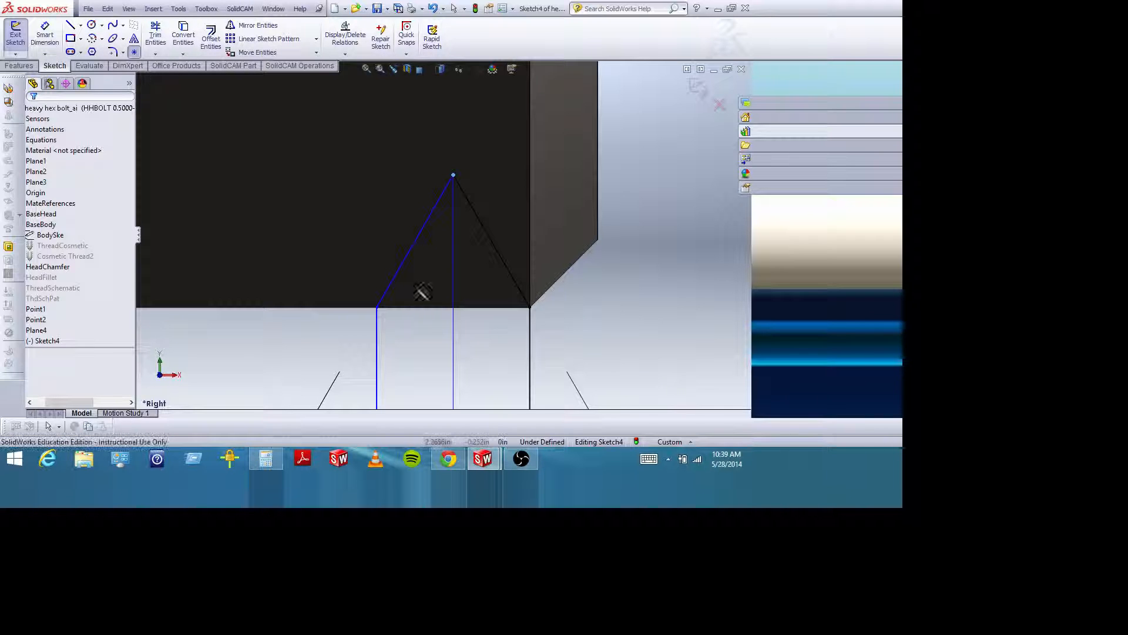
click(453, 307)
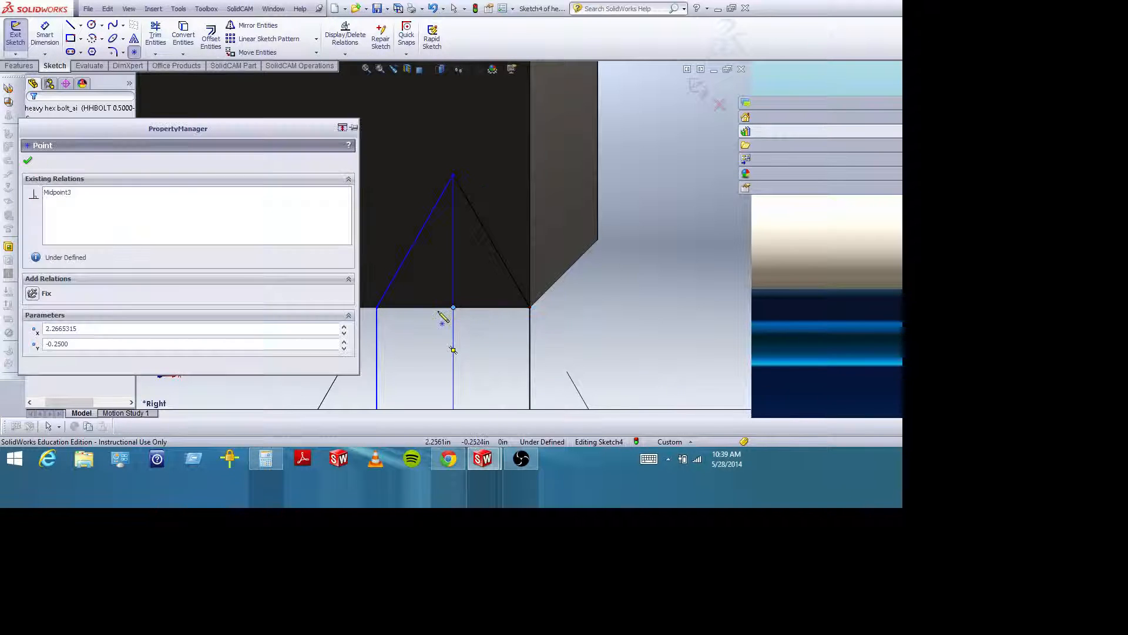
Dimension the V's depth from its apex to the sketch point on the shank edge, and set it to 0.048 in
click(28, 161)
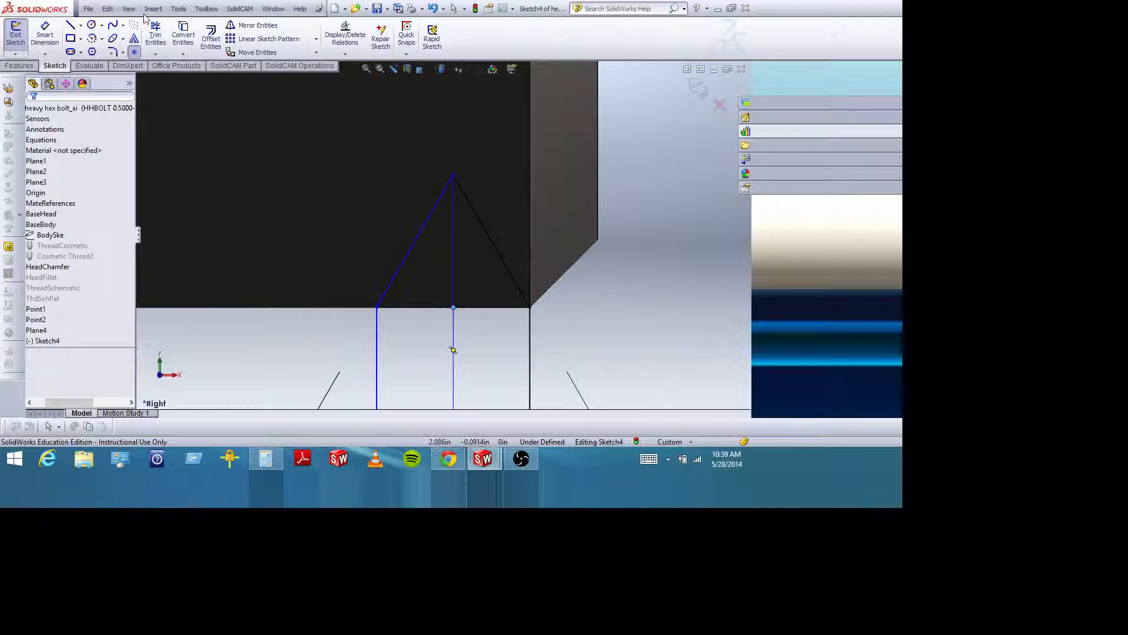
click(45, 35)
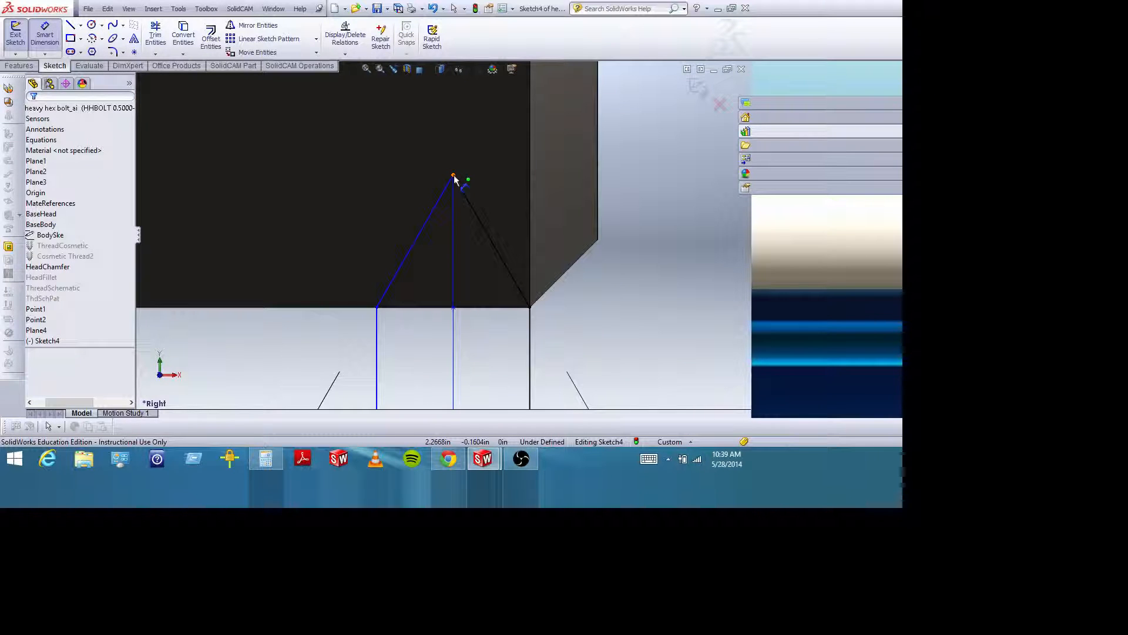
click(453, 306)
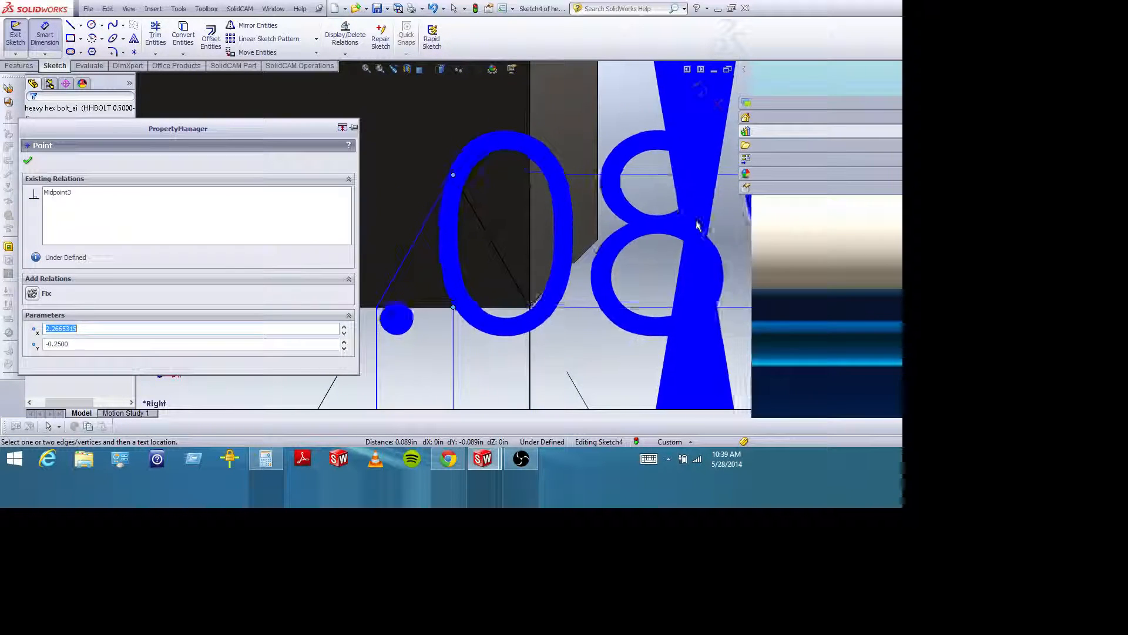
scroll(700, 226, up, 5)
click(647, 228)
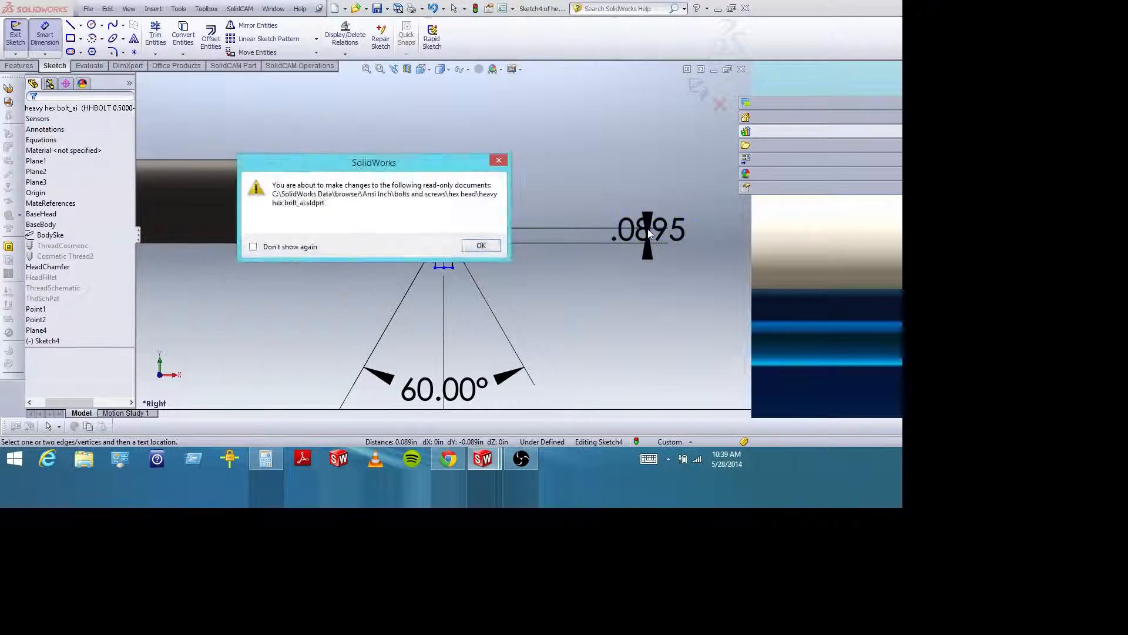
key(Return)
text(.04)
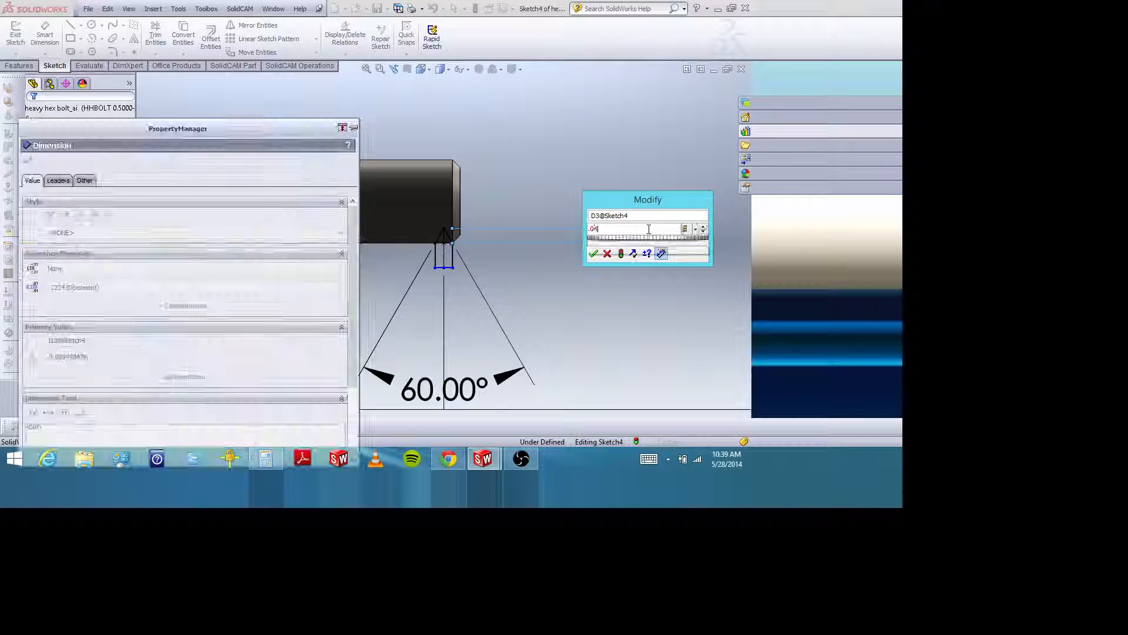
text(8)
key(Return)
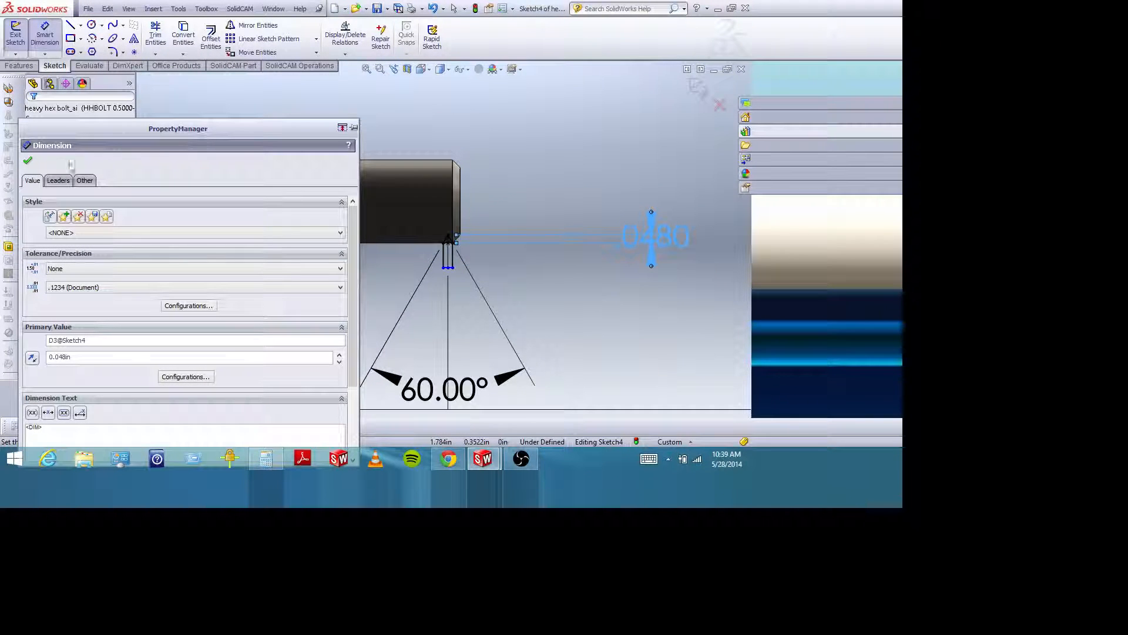
click(28, 162)
Check the dimensioned V profile up close and exit its sketch, keeping the changes
click(380, 69)
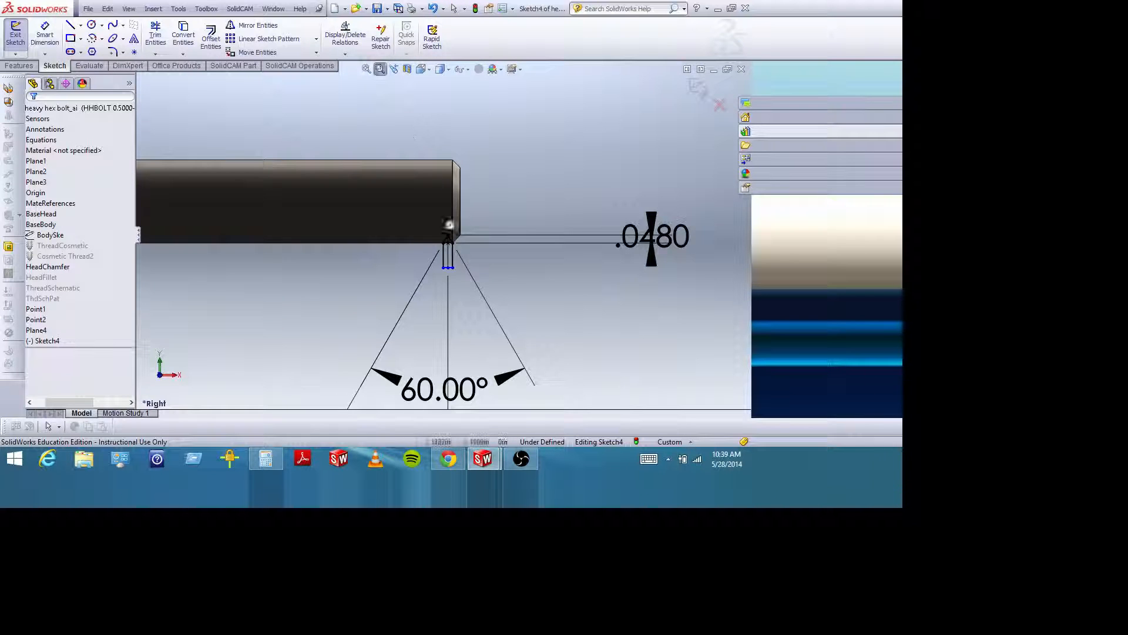
drag(419, 222, 499, 285)
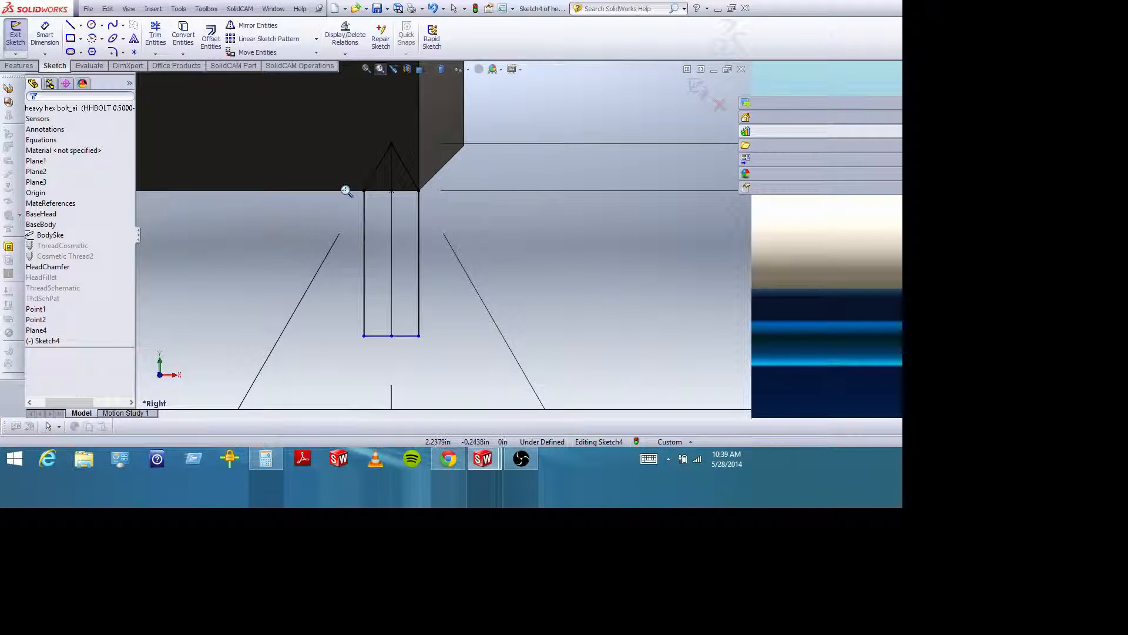
key(Escape)
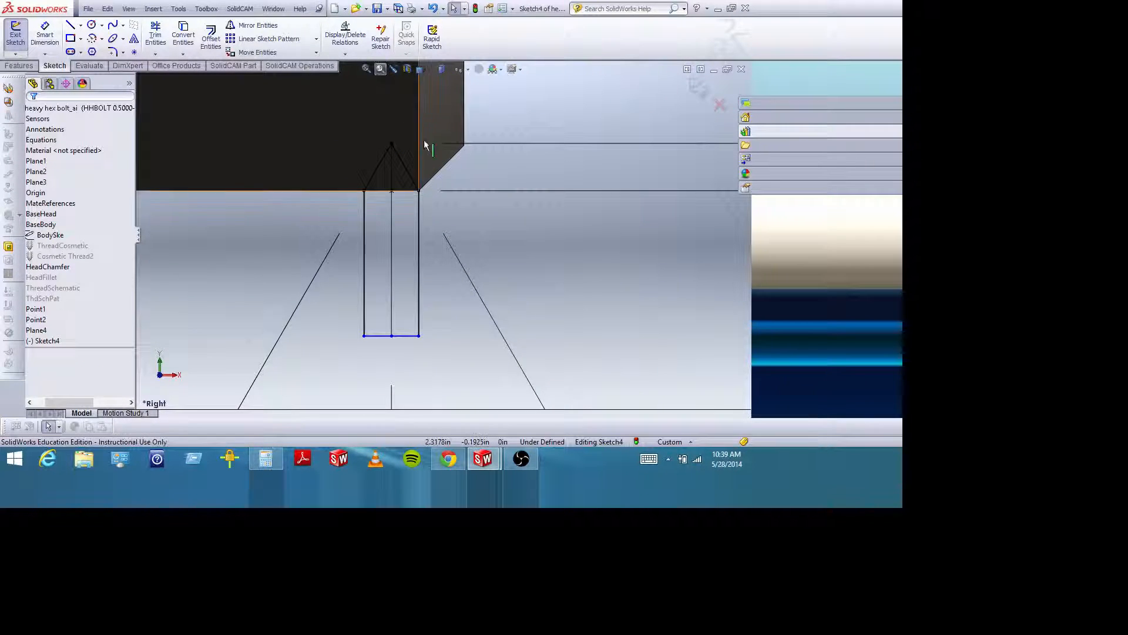
click(698, 88)
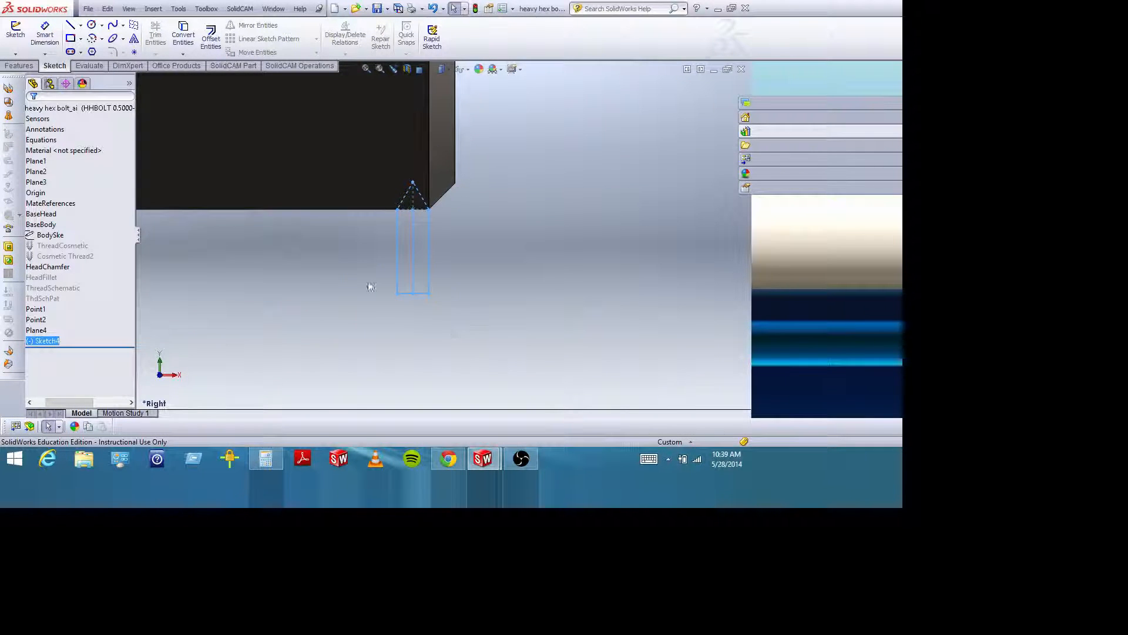
scroll(538, 221, up, 6)
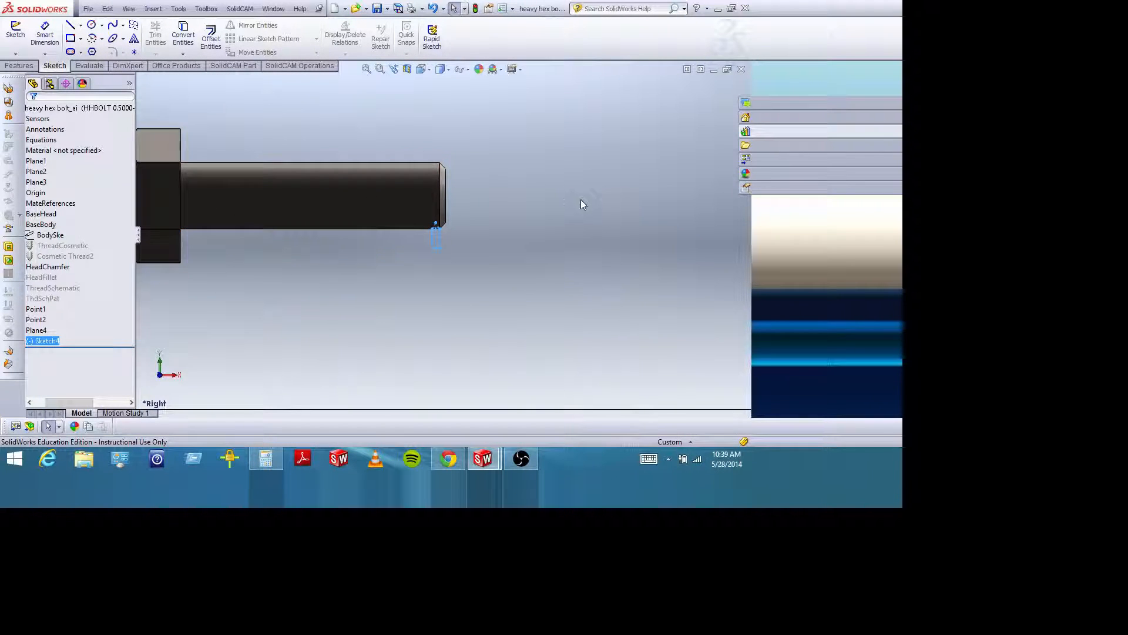
middle_drag(581, 200, 517, 200)
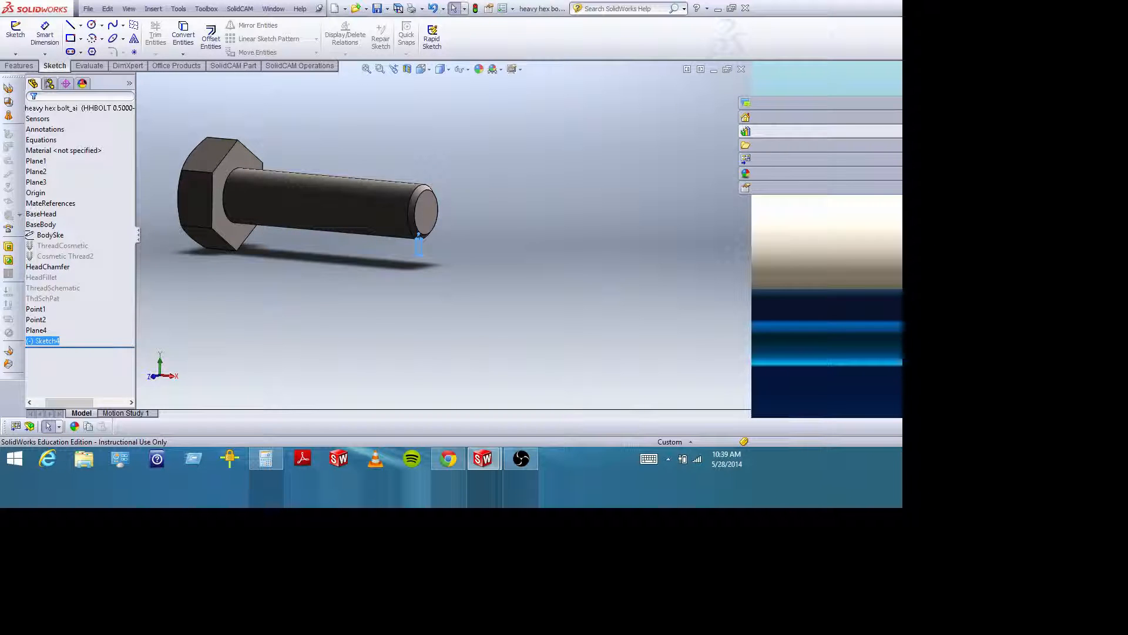
click(154, 8)
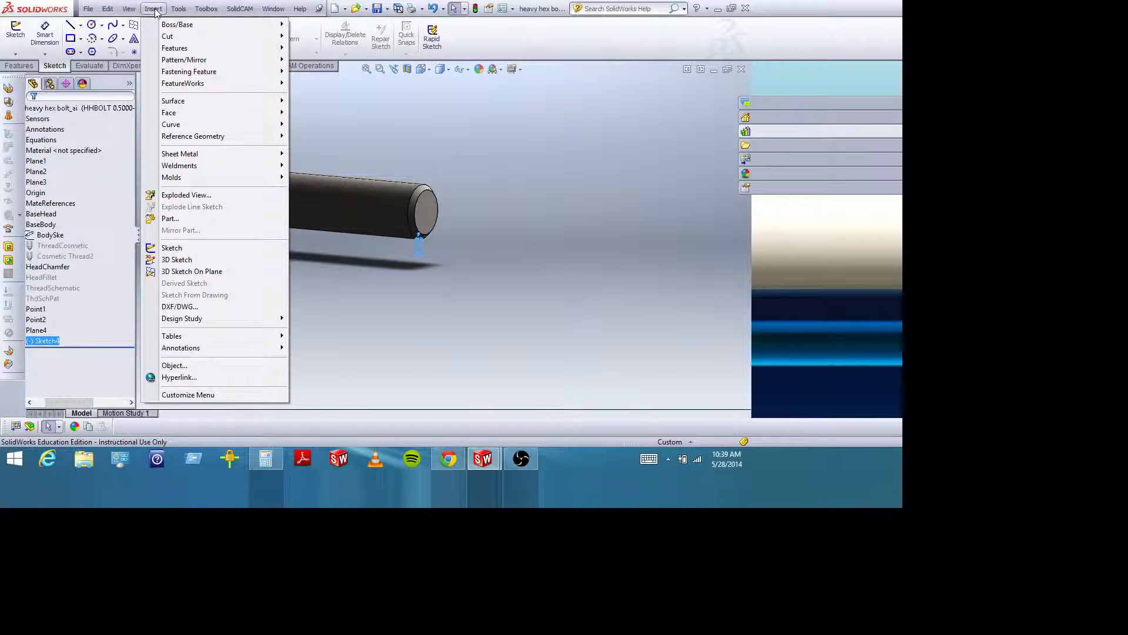
mouse_move(205, 125)
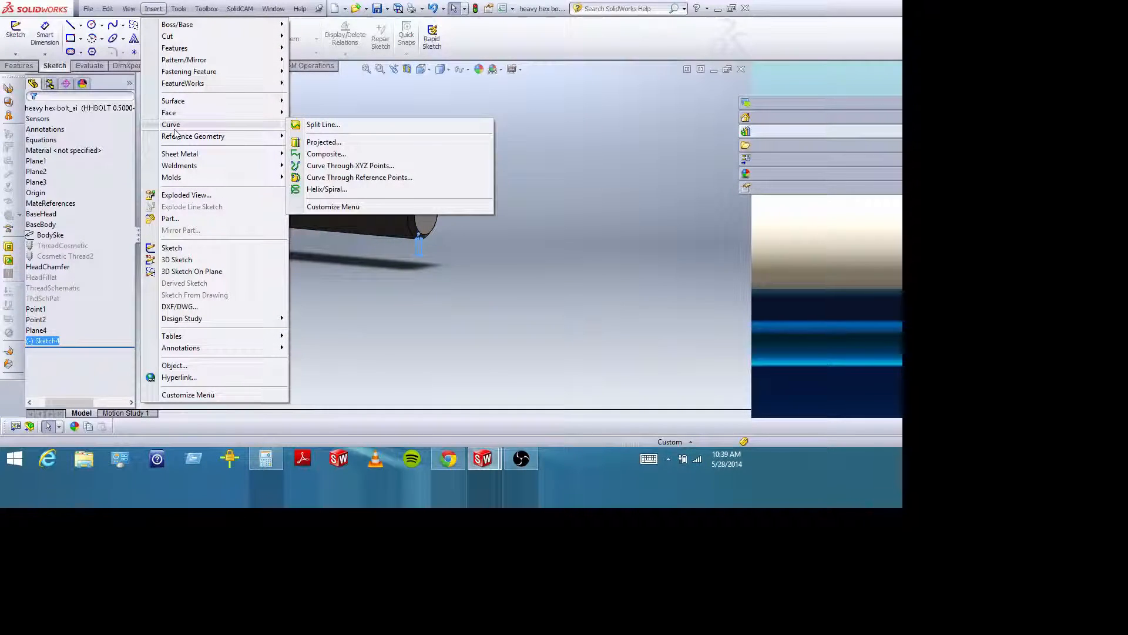
click(328, 190)
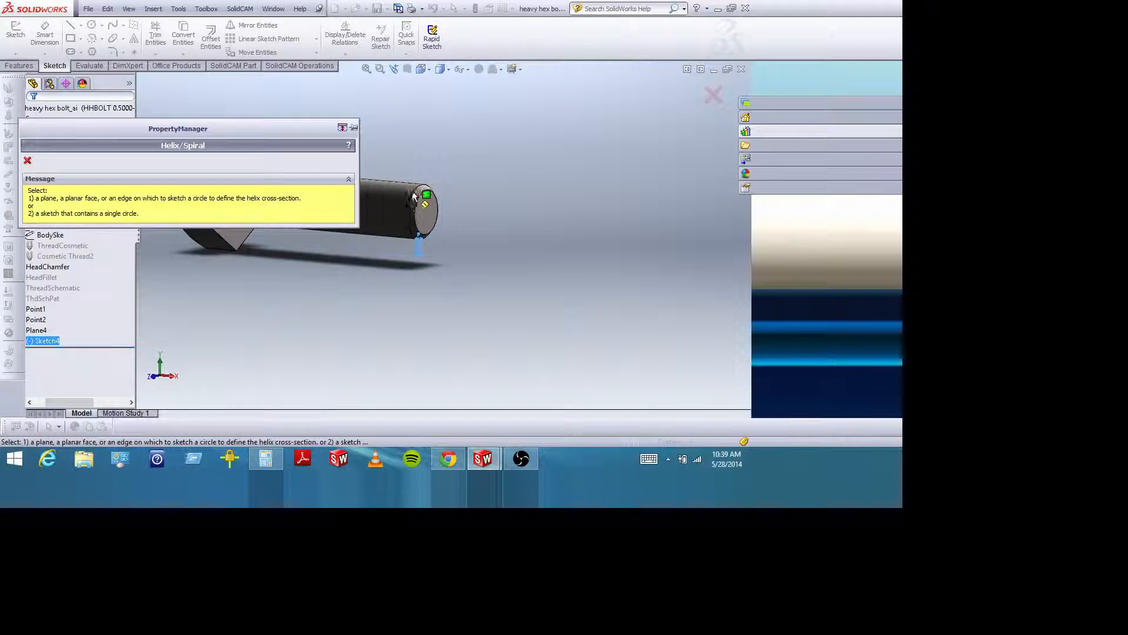
click(29, 161)
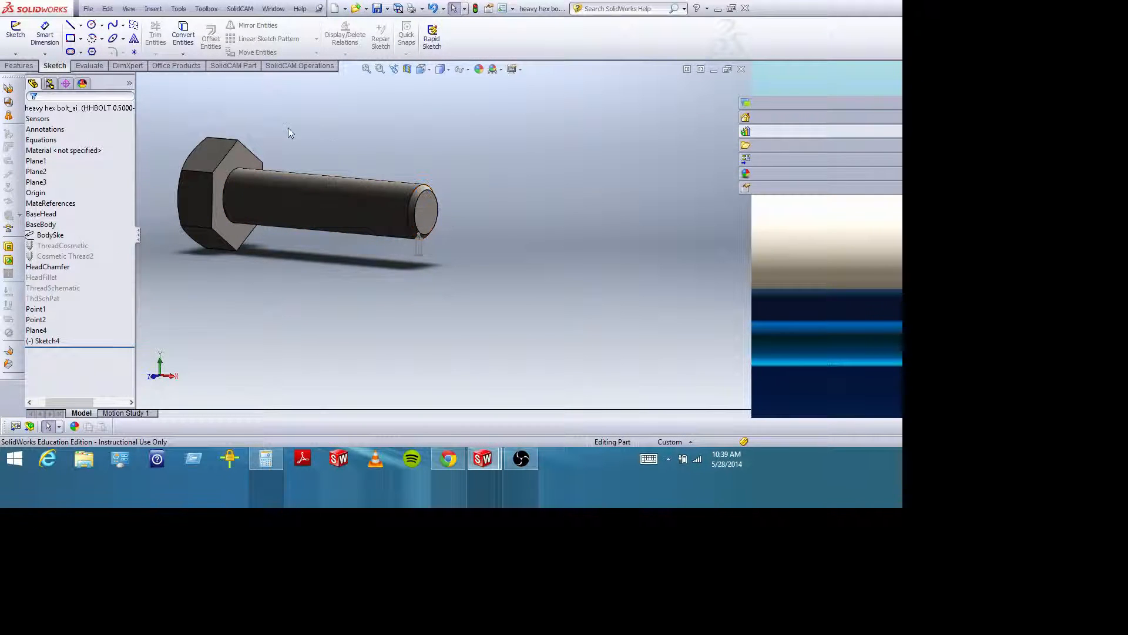
Start a new sketch on the flat end face of the shank and view it face-on
click(429, 211)
click(475, 173)
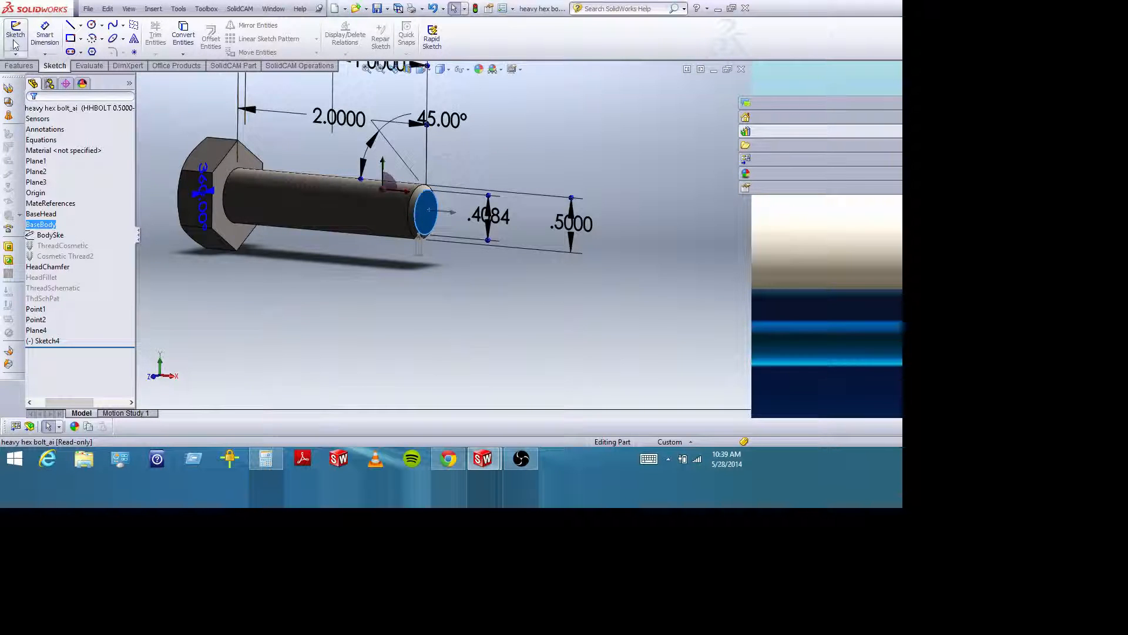
click(440, 70)
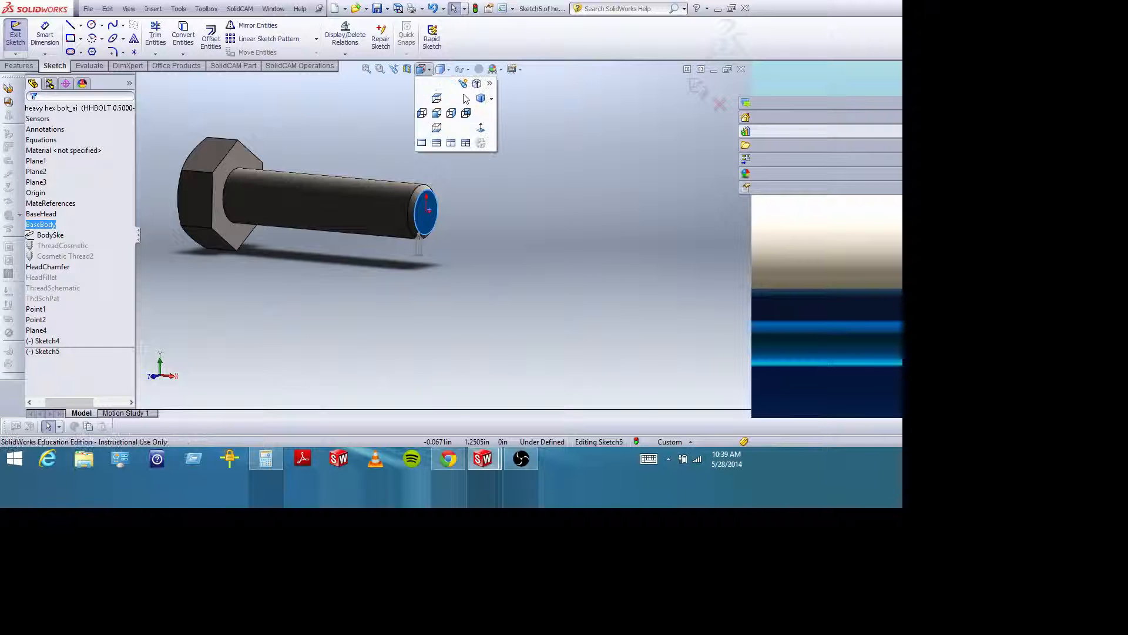
click(484, 126)
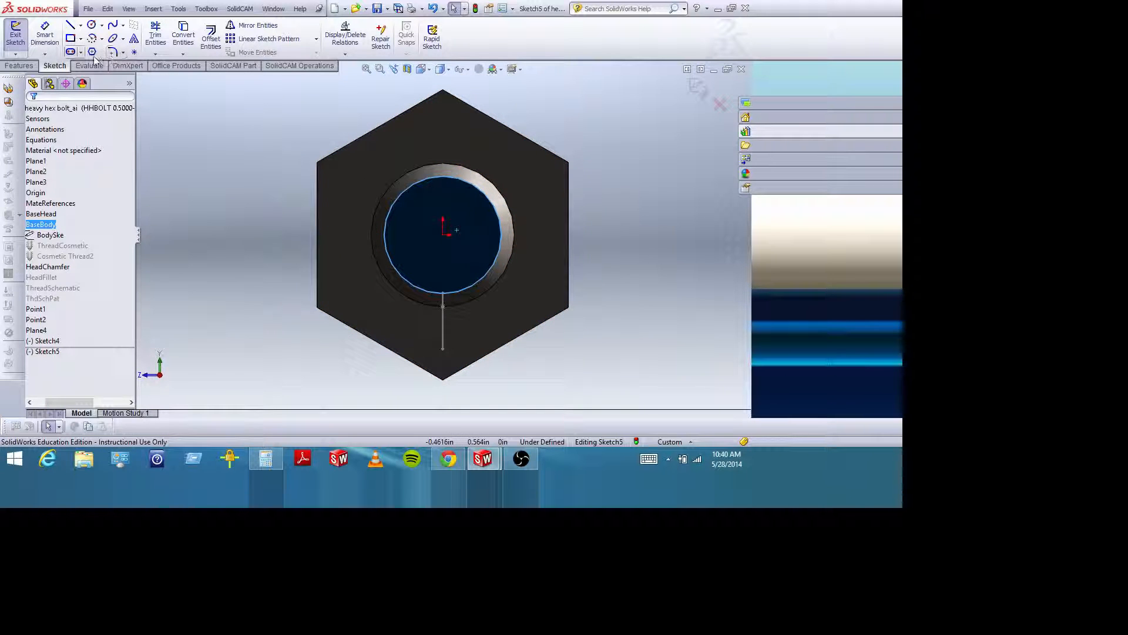
Draw a circle of 0.25 in radius centred on the origin, matching the shank's outer edge, and exit the sketch
click(91, 24)
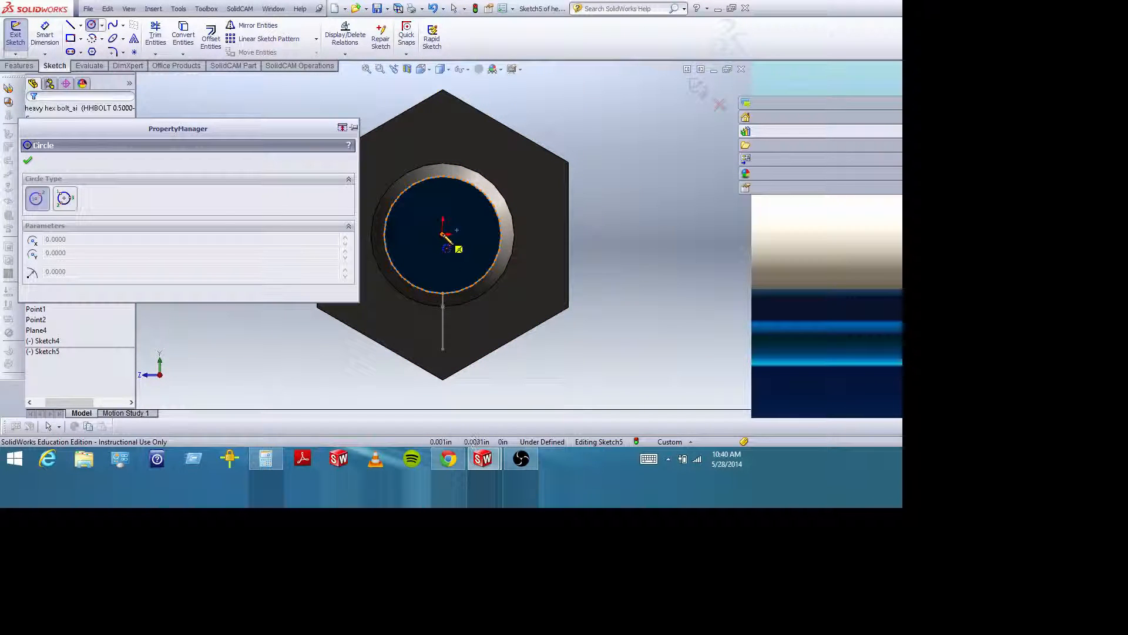
click(445, 234)
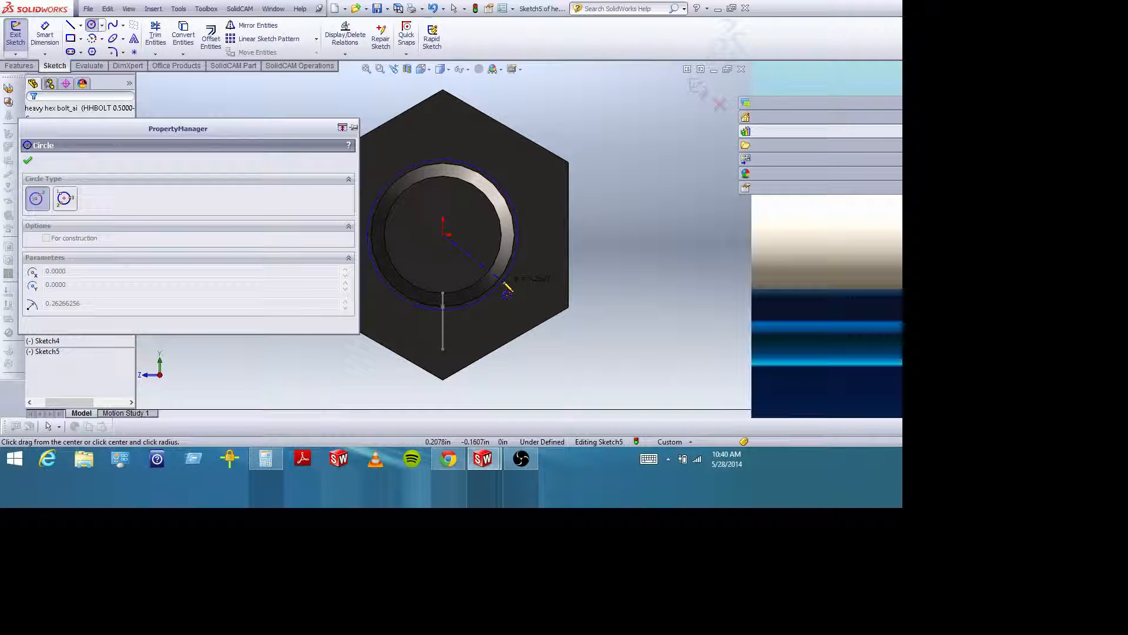
click(511, 291)
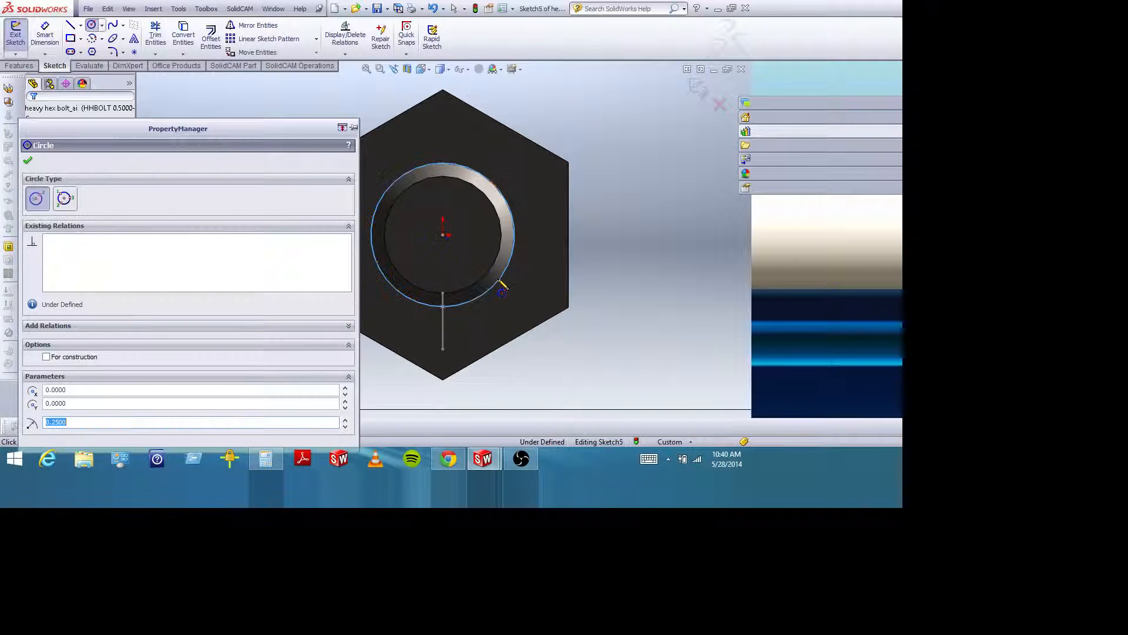
click(28, 160)
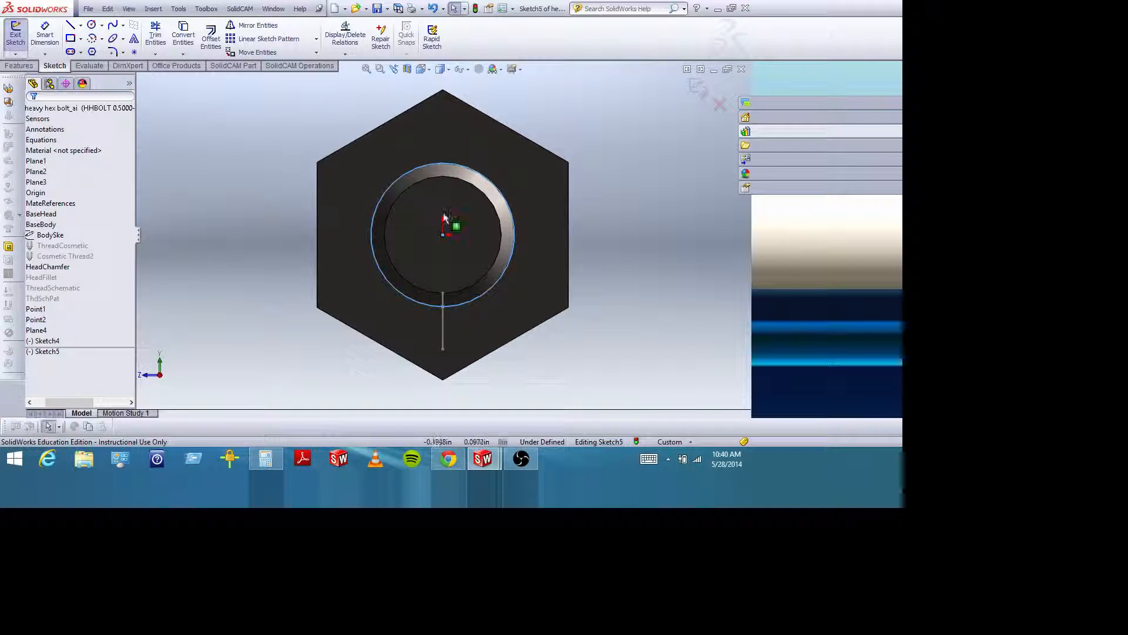
middle_drag(506, 246, 599, 231)
scroll(532, 206, up, 3)
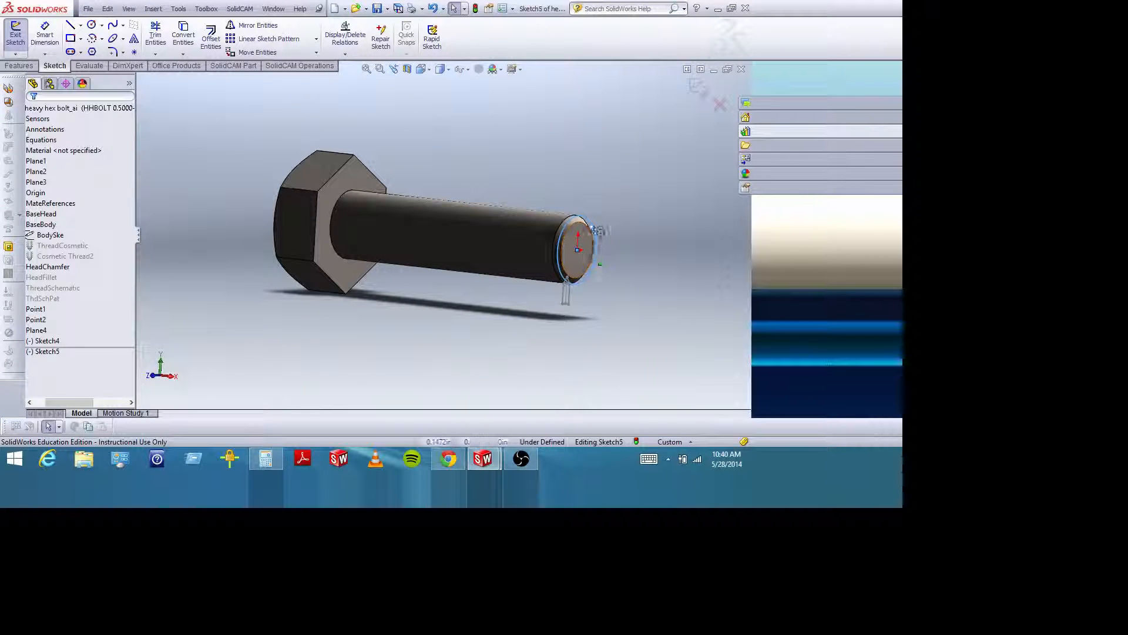
click(698, 87)
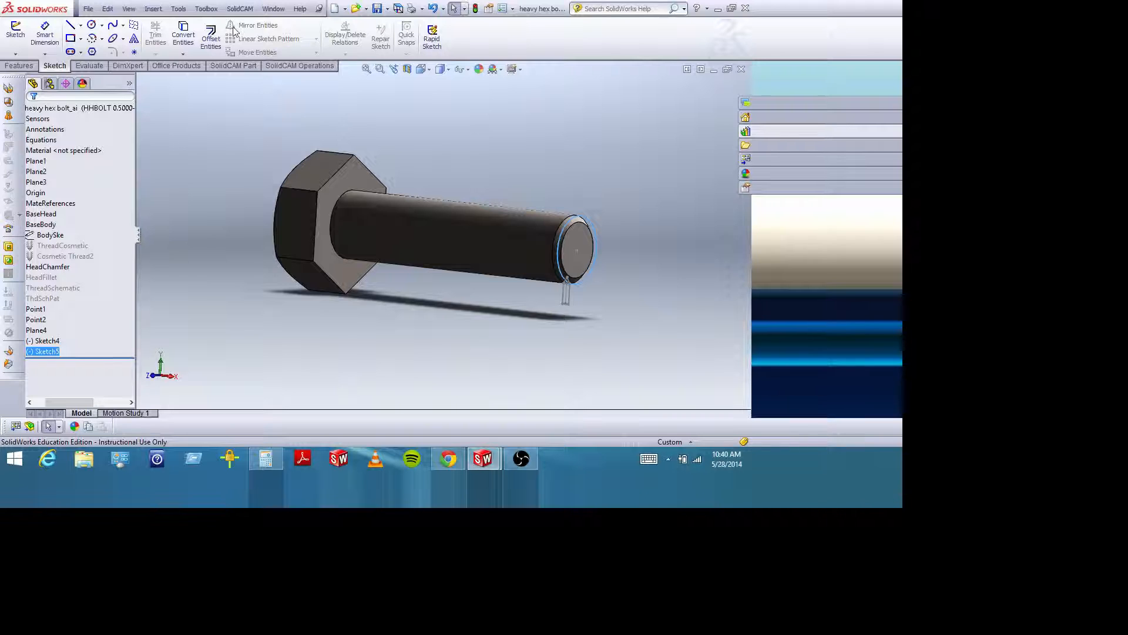
Start a Helix/Spiral curve from the circle sketch at the shank's end
click(153, 8)
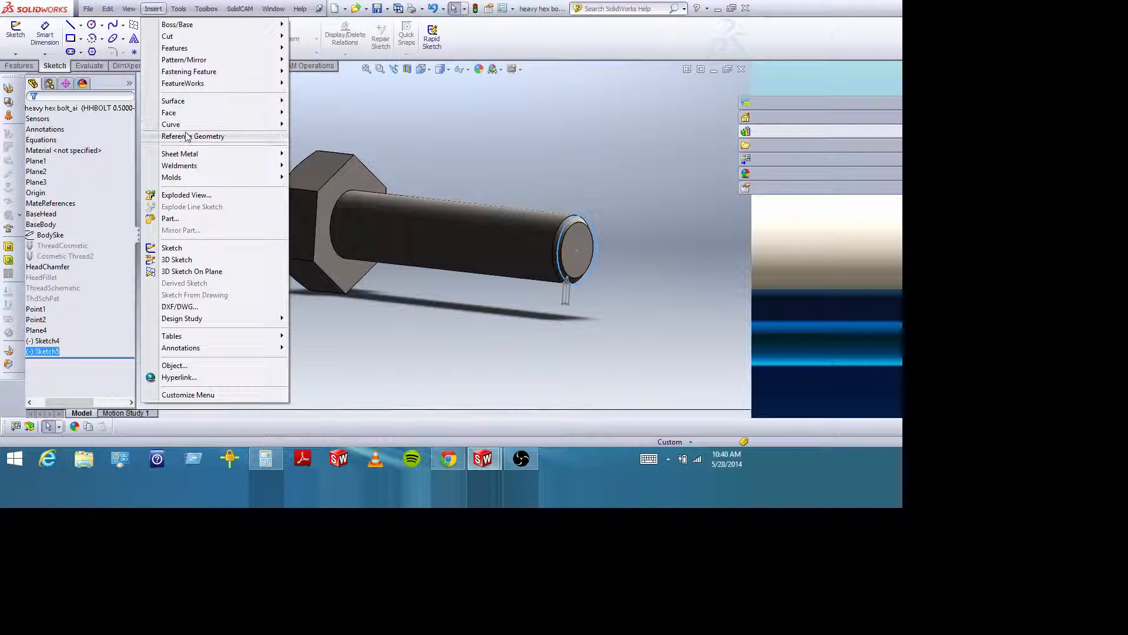
mouse_move(186, 131)
click(327, 188)
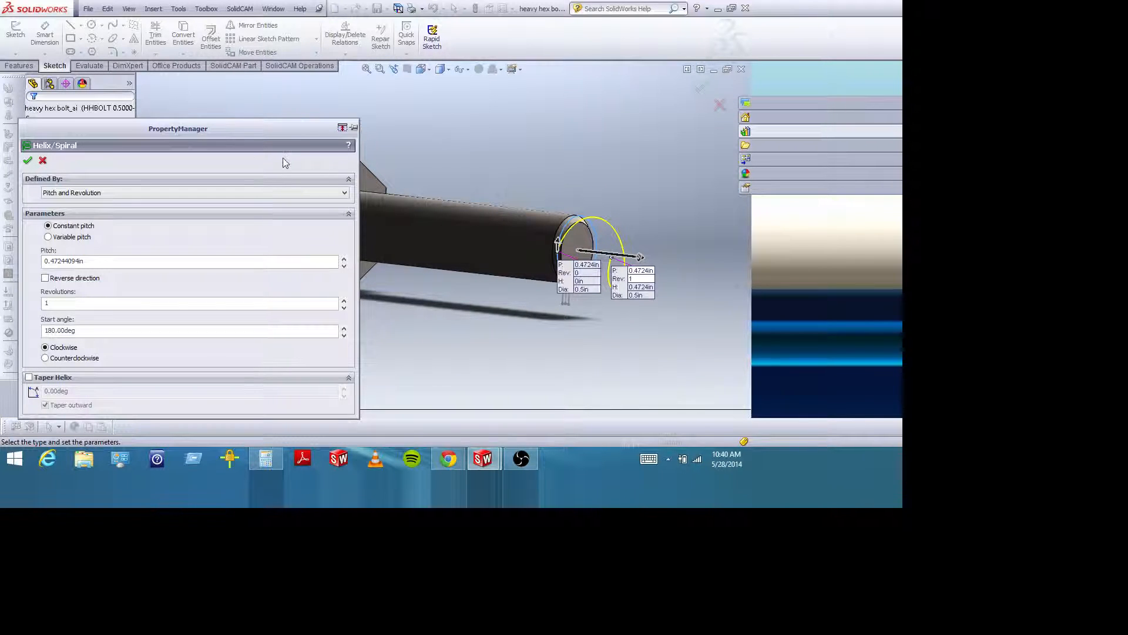
drag(154, 125, 171, 101)
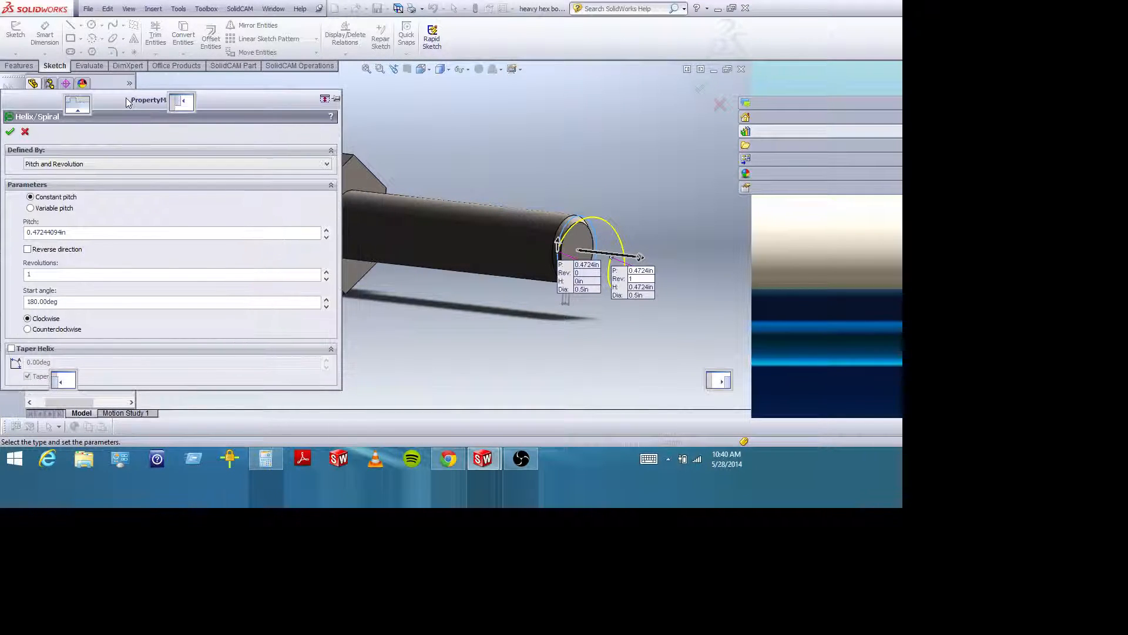
Try defining the helix by Height and Revolution and by Height and Pitch, and return to Pitch and Revolution
click(129, 165)
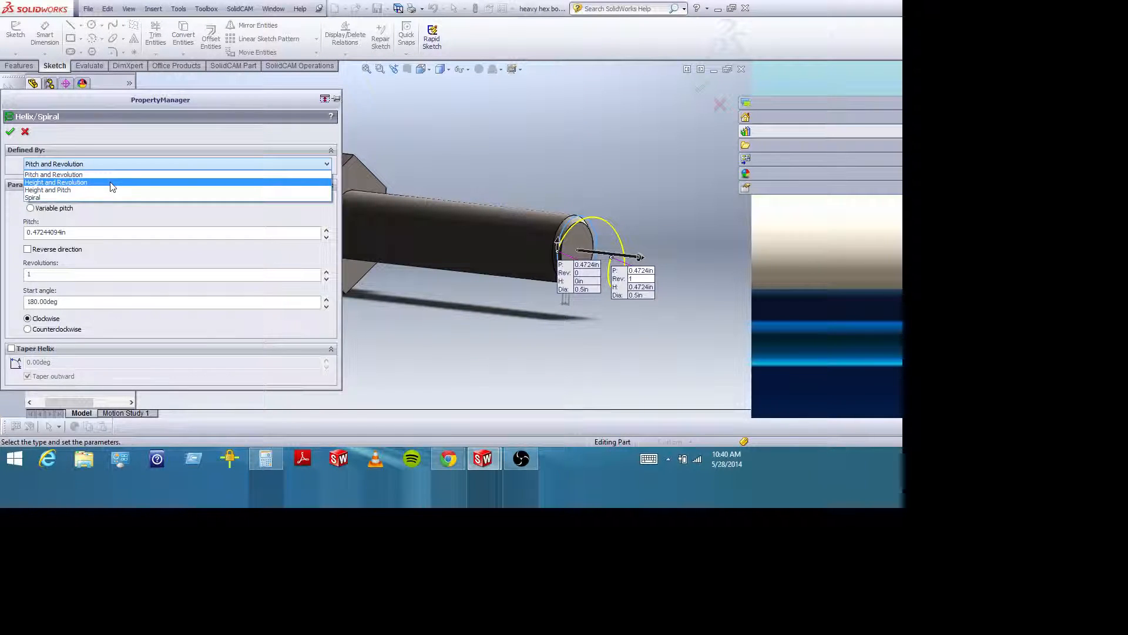
click(111, 182)
click(66, 165)
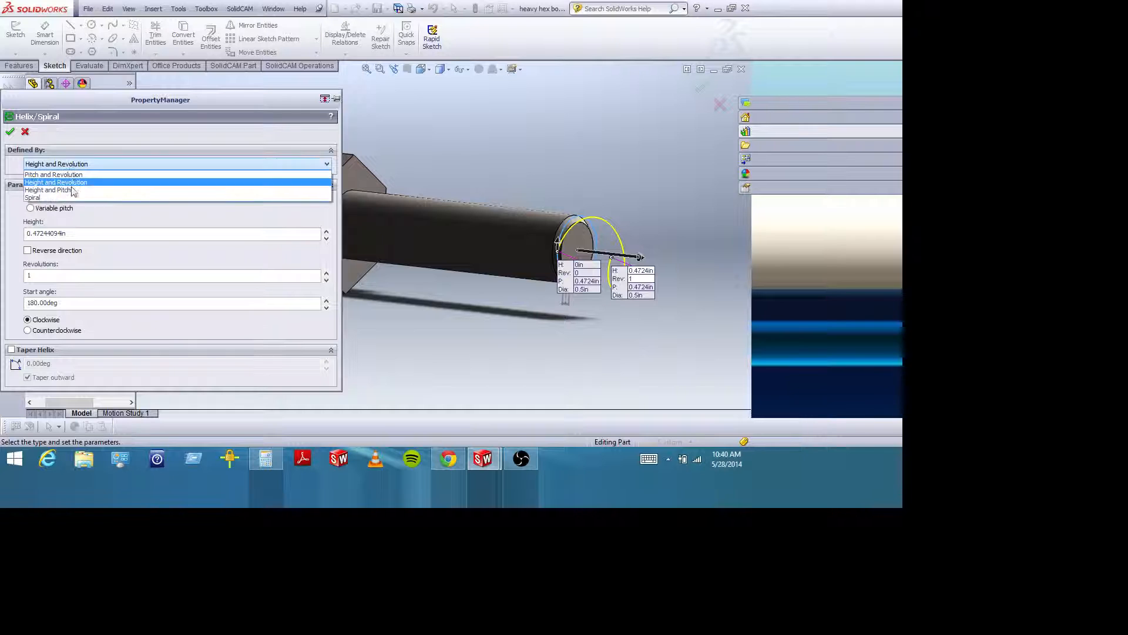
click(76, 192)
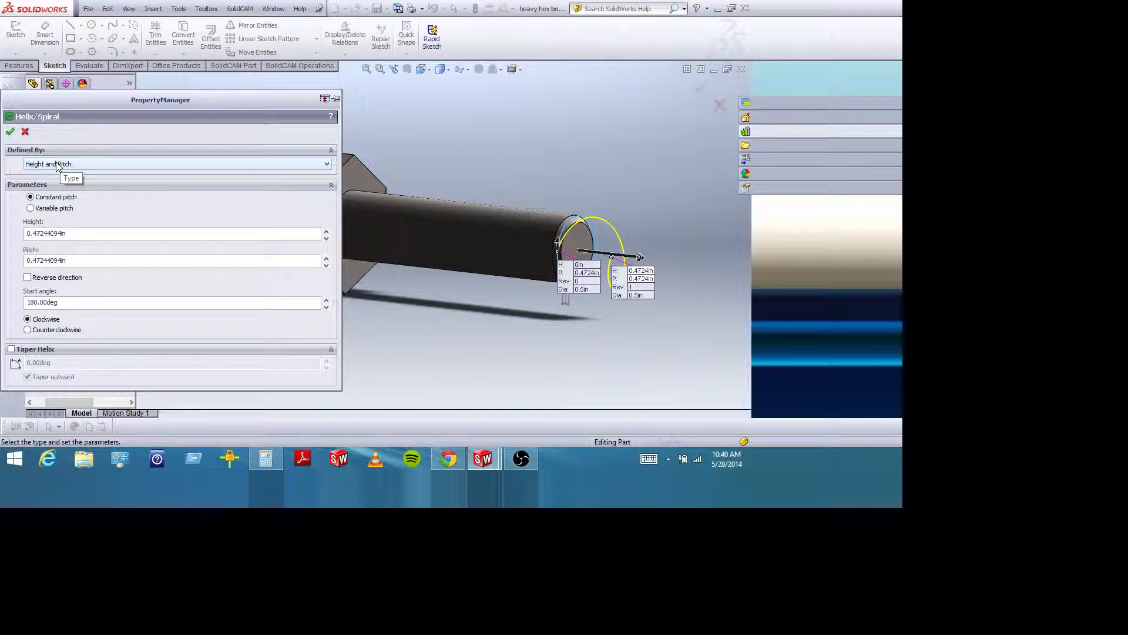
click(57, 167)
click(61, 175)
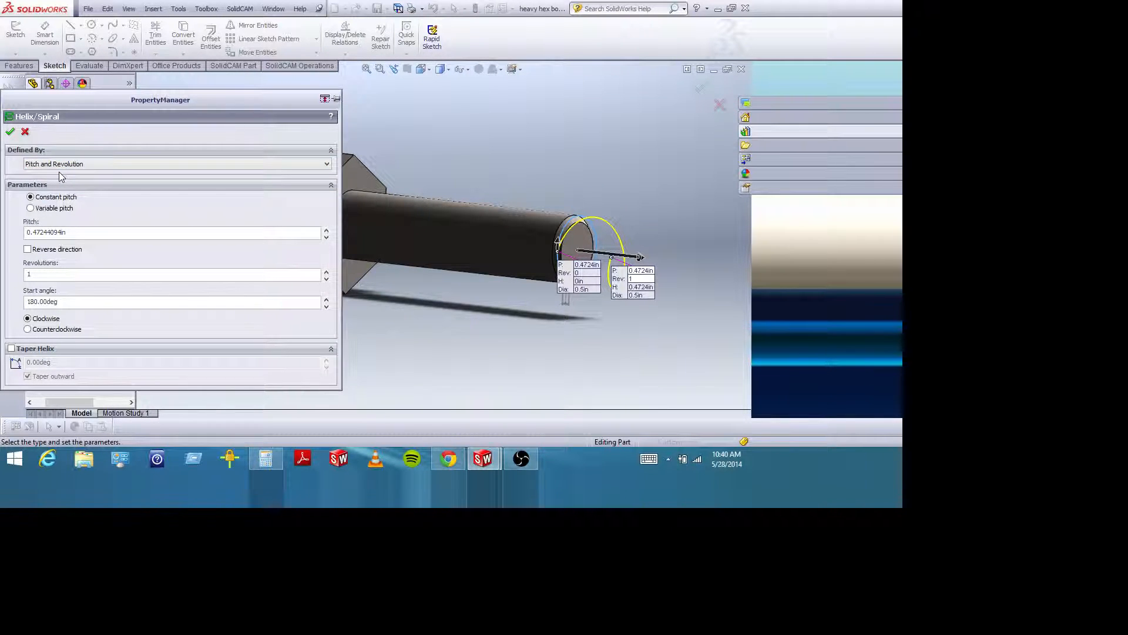
Define the helix by Height and Revolution
click(64, 165)
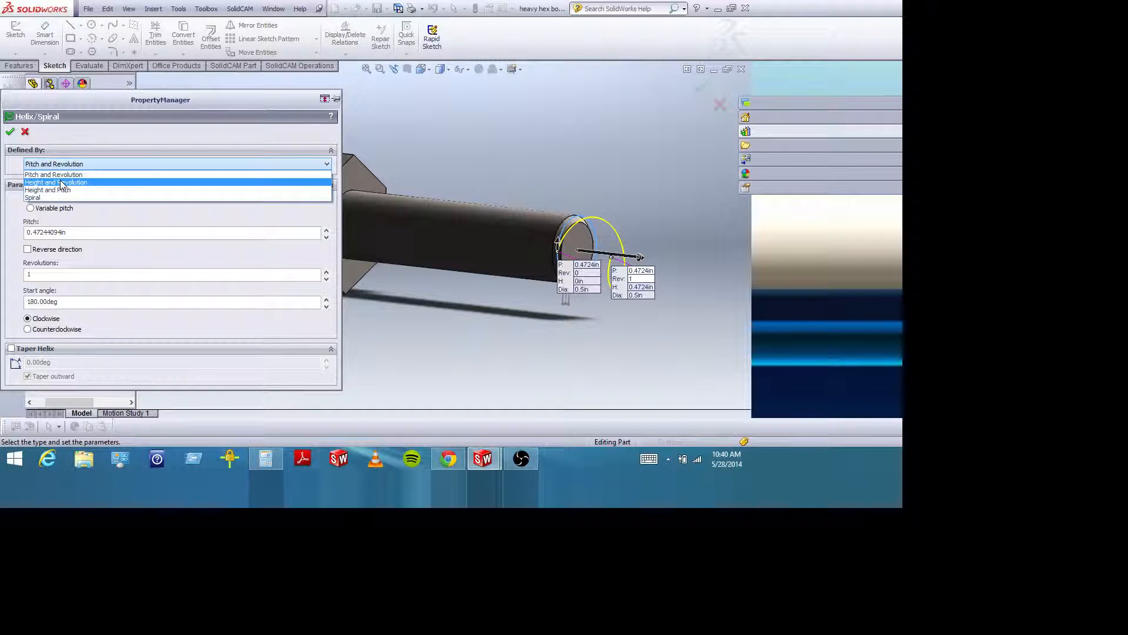
click(62, 183)
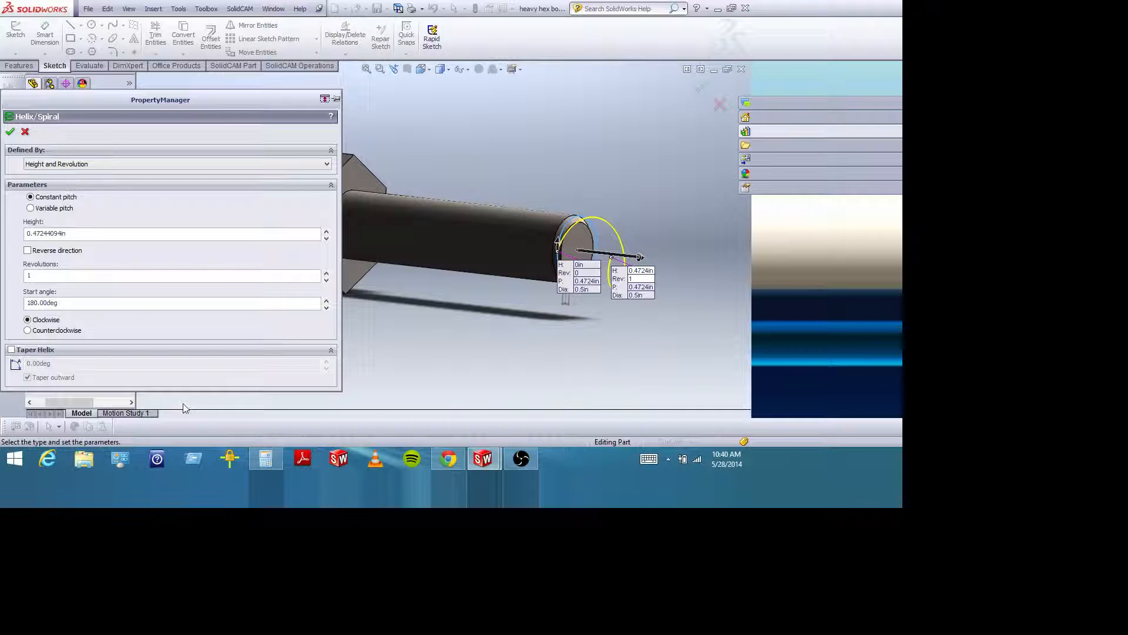
drag(179, 390, 180, 411)
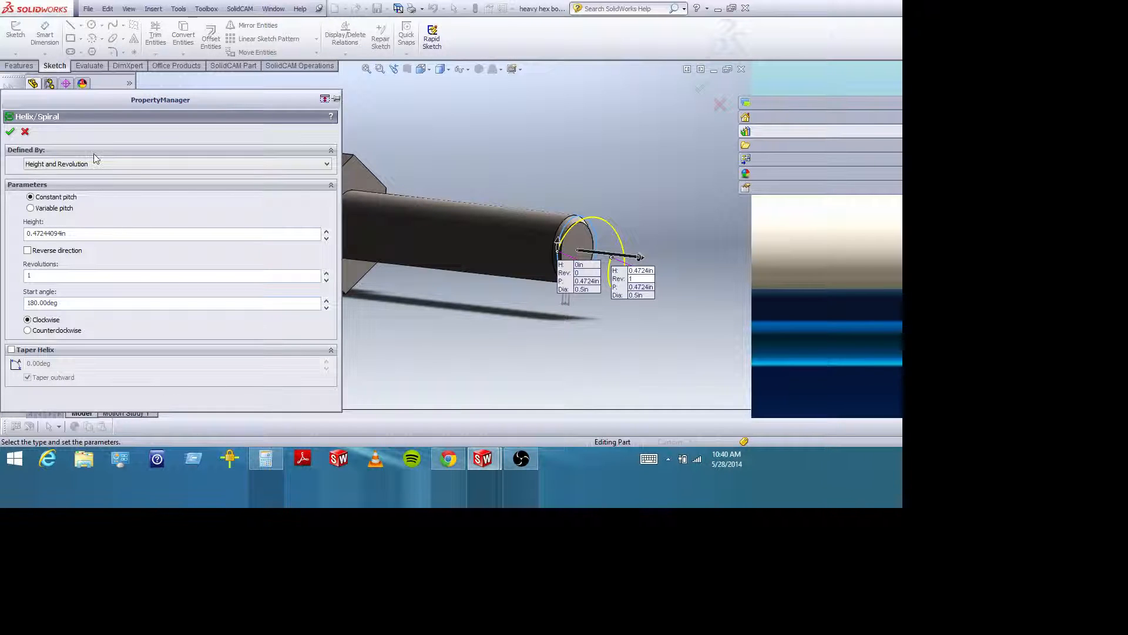
Define the helix by Height and Pitch and set its constant pitch to 1/13 in
drag(77, 106, 77, 142)
click(85, 197)
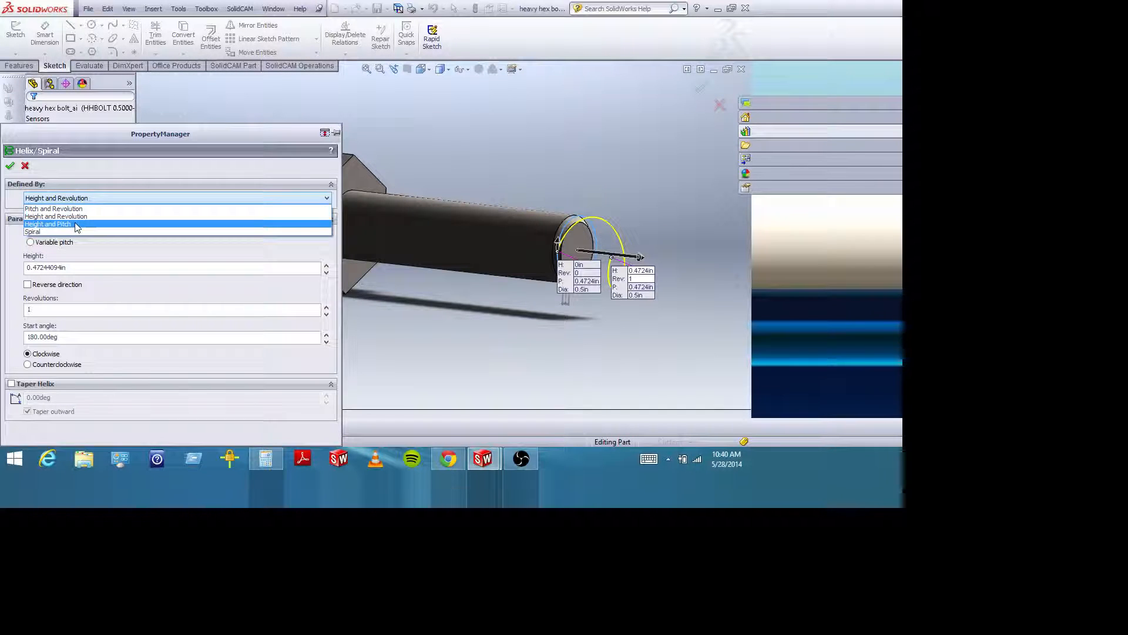
click(75, 224)
drag(80, 134, 80, 118)
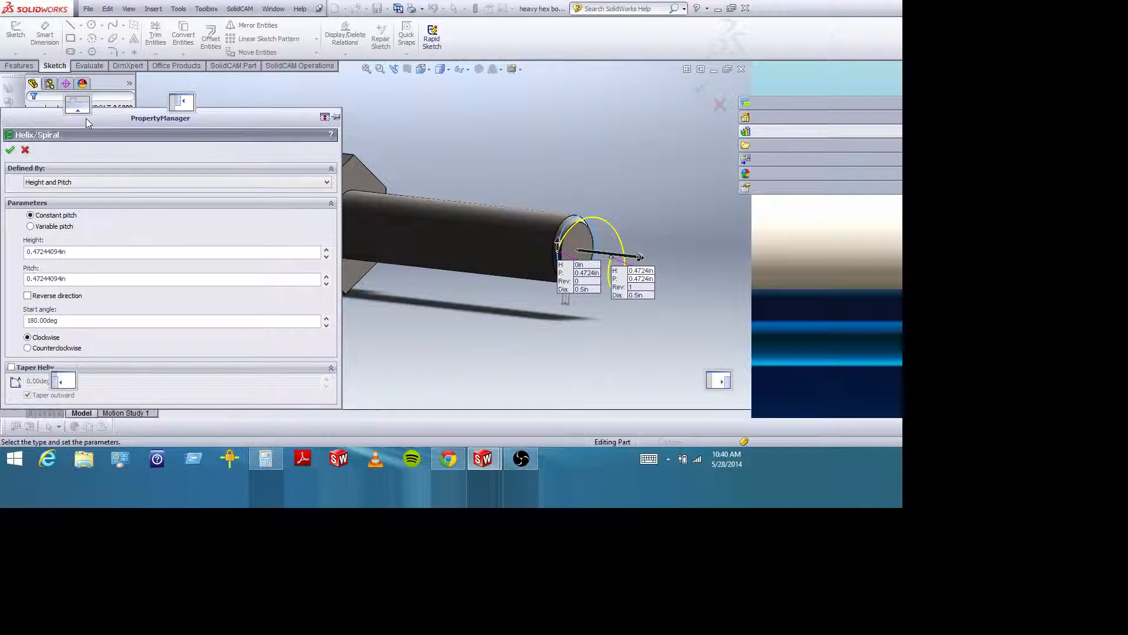
click(59, 183)
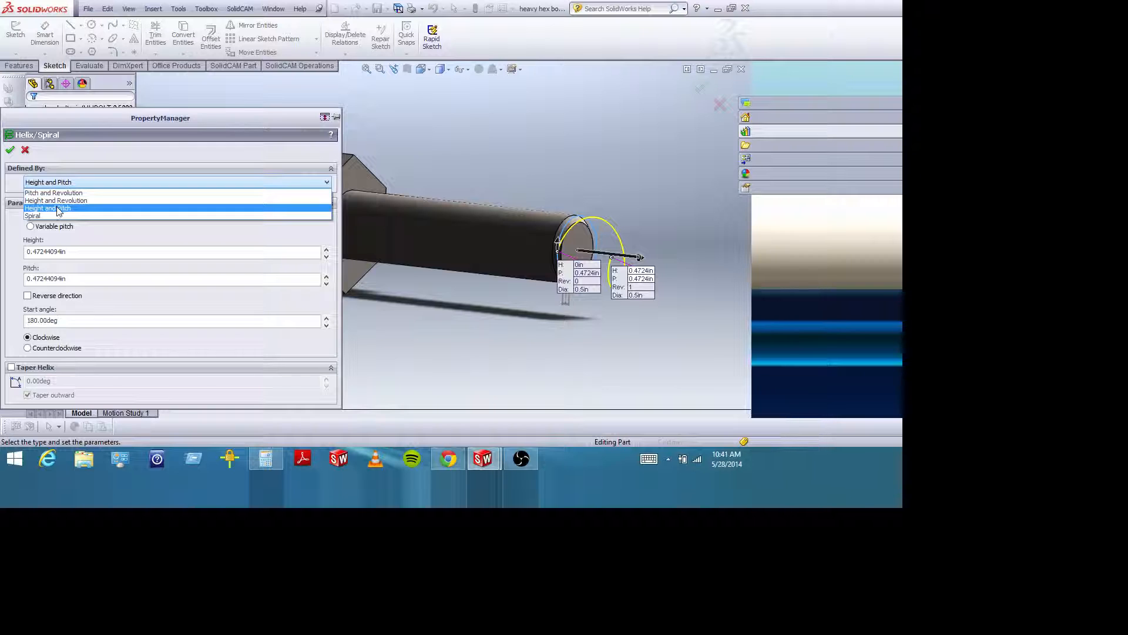
click(59, 208)
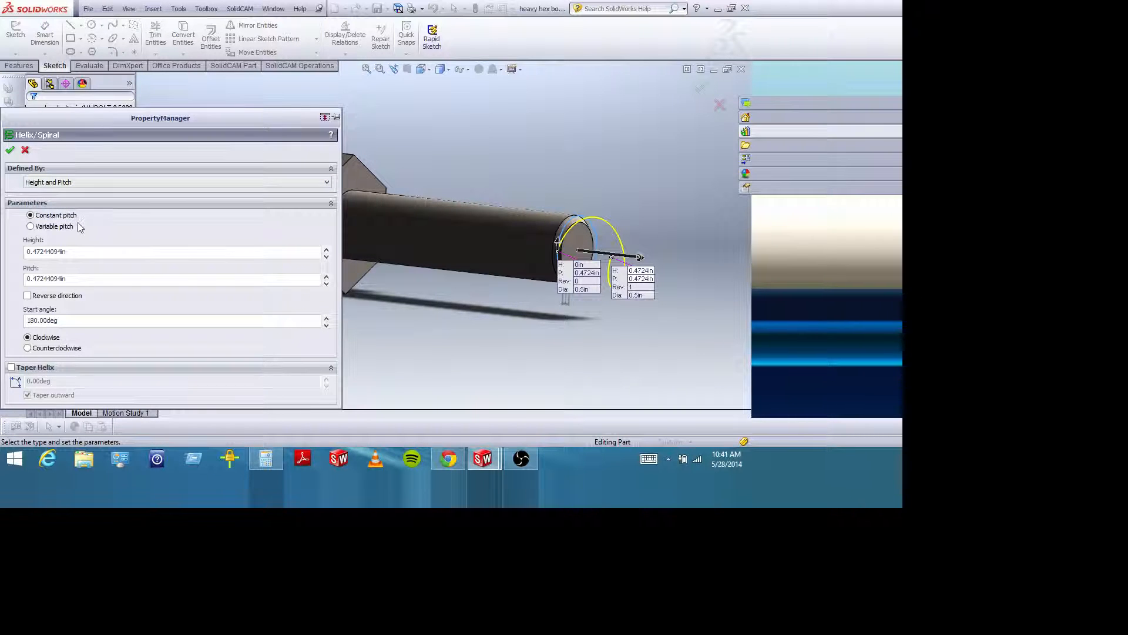
drag(72, 279, 20, 286)
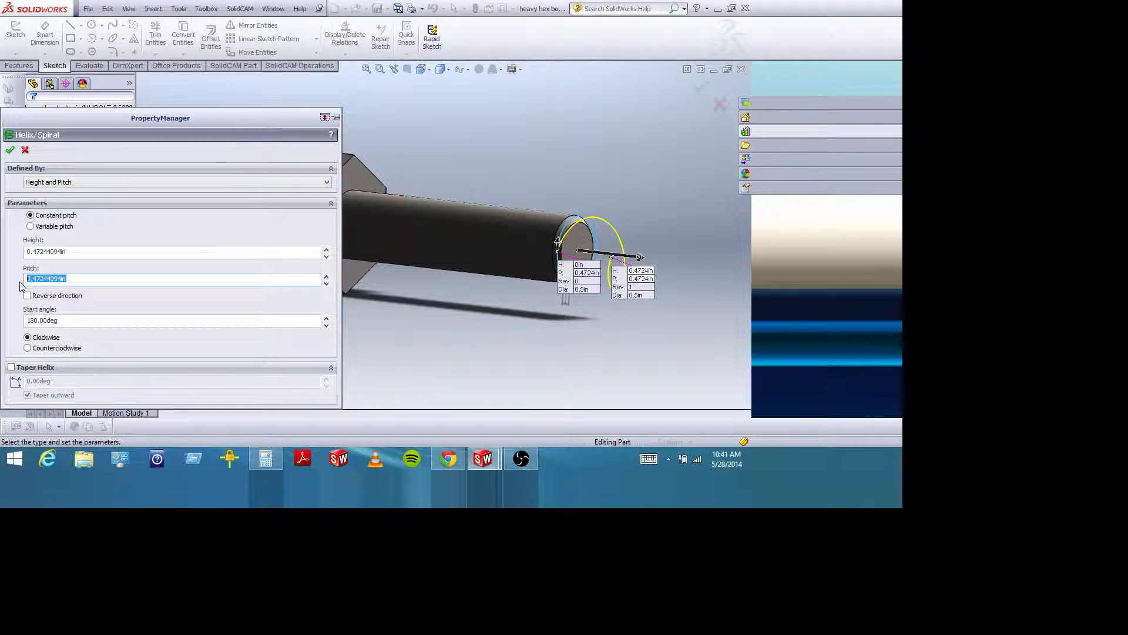
text(1/13)
click(86, 252)
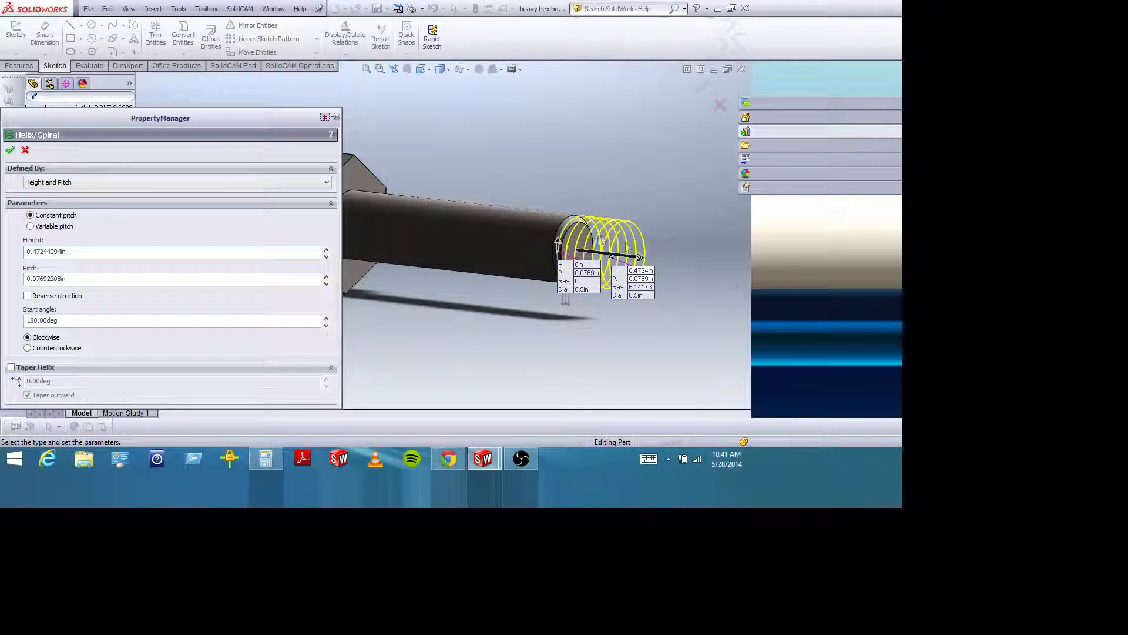
Reverse the helix direction so it runs along the shank, set its height to 2 in, and create it
click(28, 297)
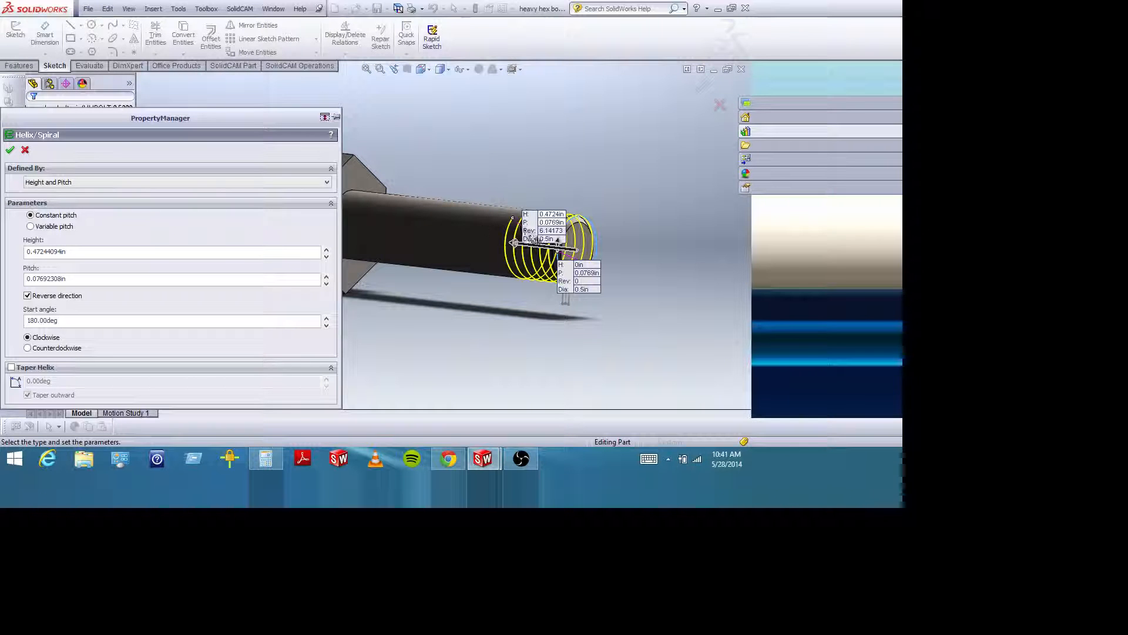
drag(90, 253, 26, 252)
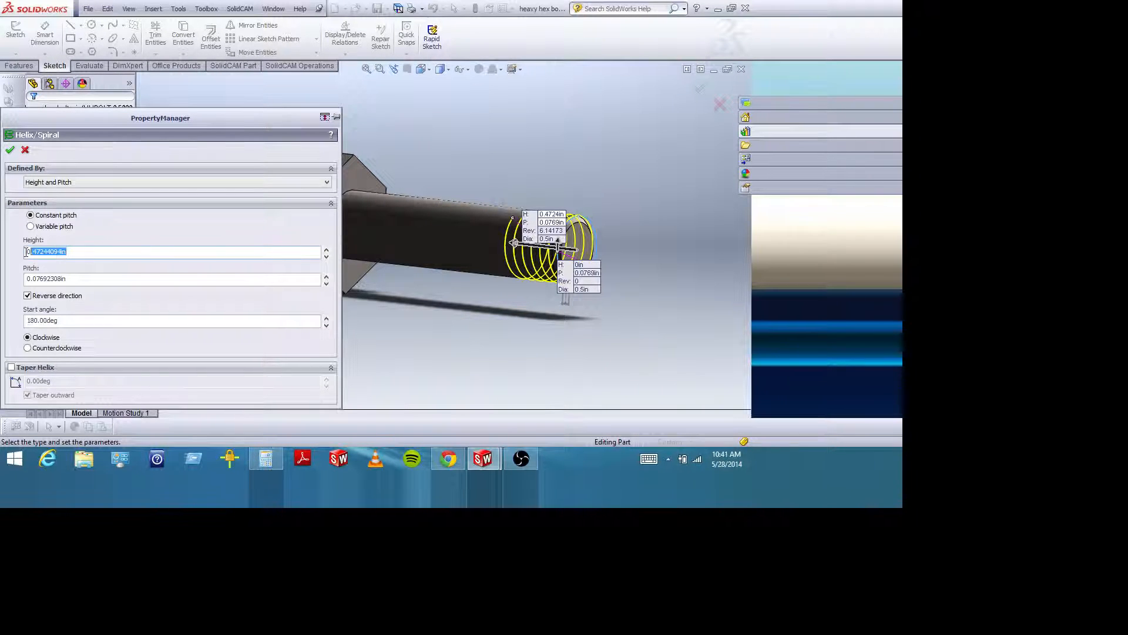
text(2)
click(10, 149)
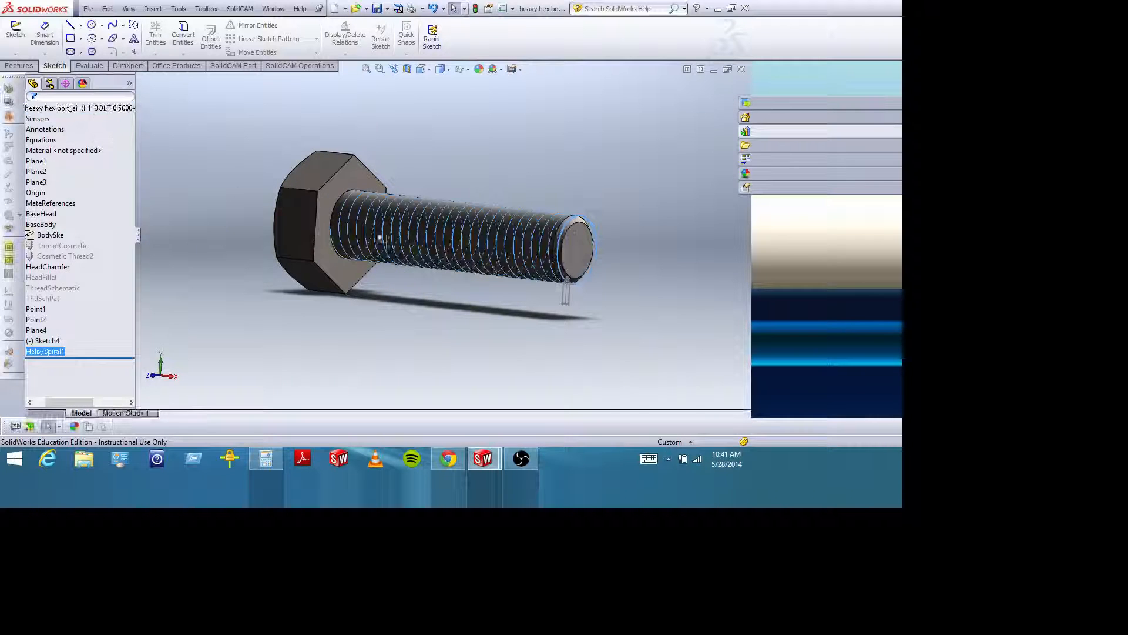
Start a Swept Cut and select the closed pointed thread sketch at the shank's end as its profile
middle_drag(500, 235, 519, 176)
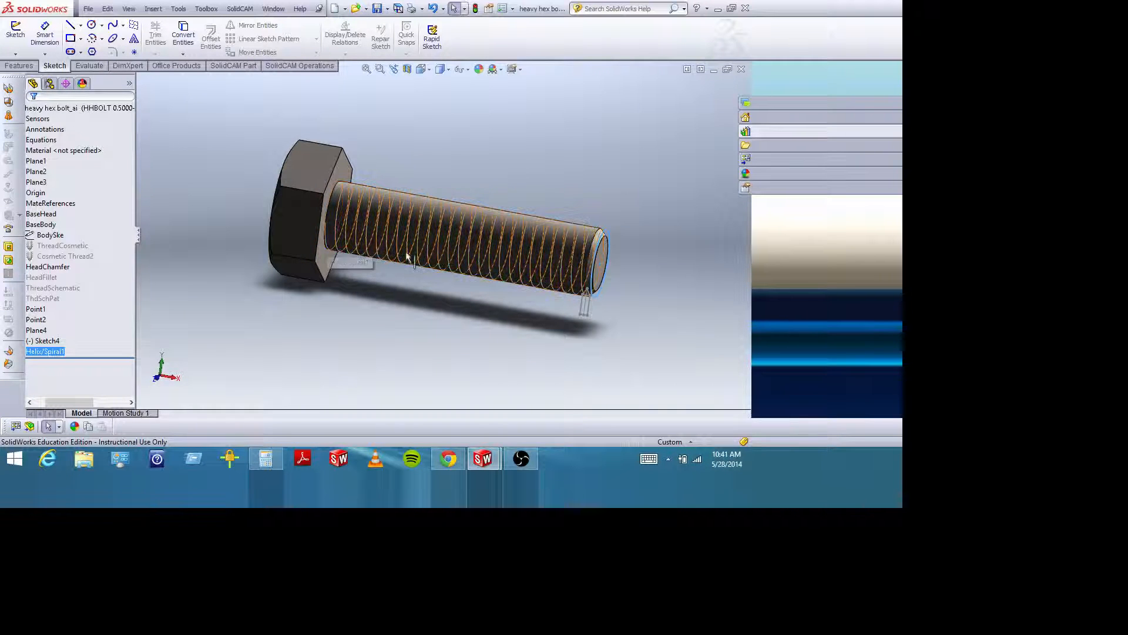
middle_drag(449, 304, 432, 305)
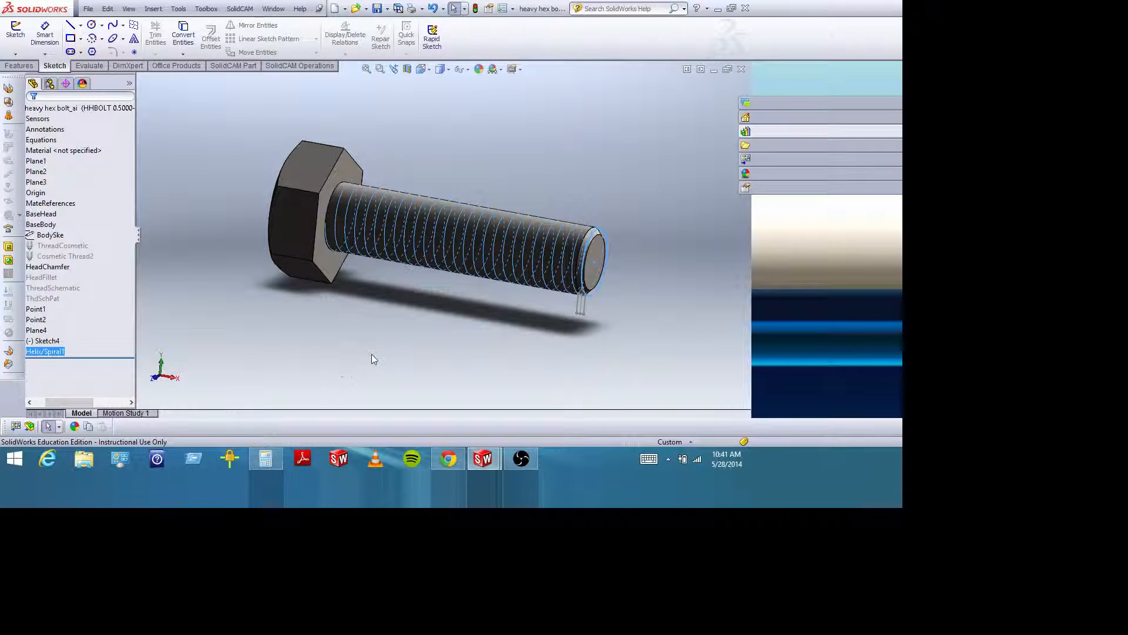
middle_drag(371, 354, 371, 347)
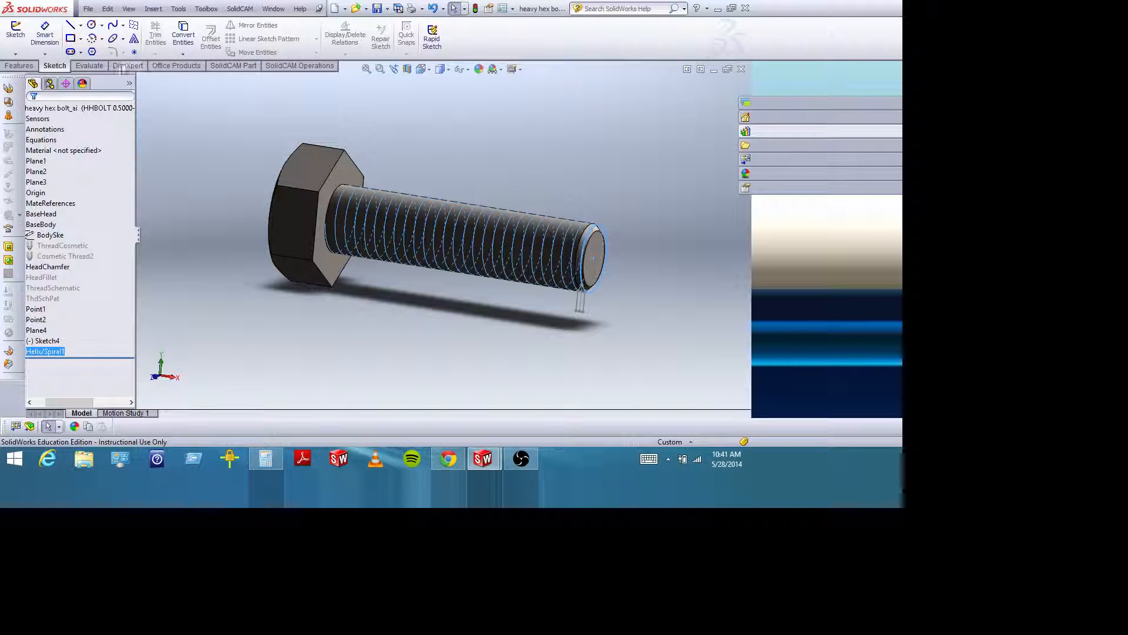
click(18, 66)
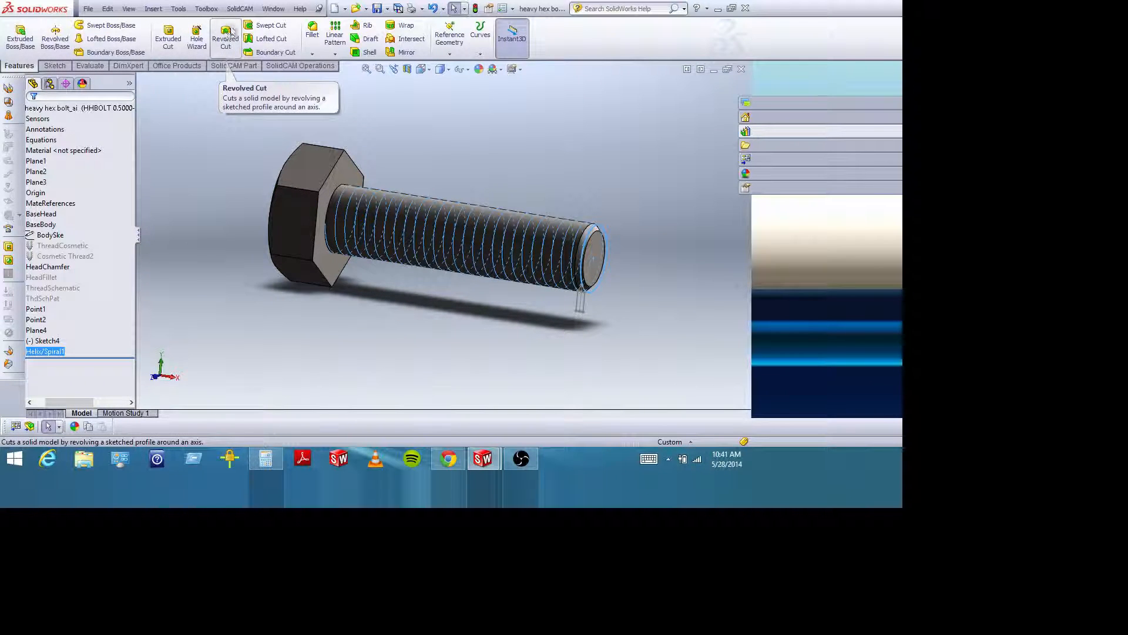
click(270, 26)
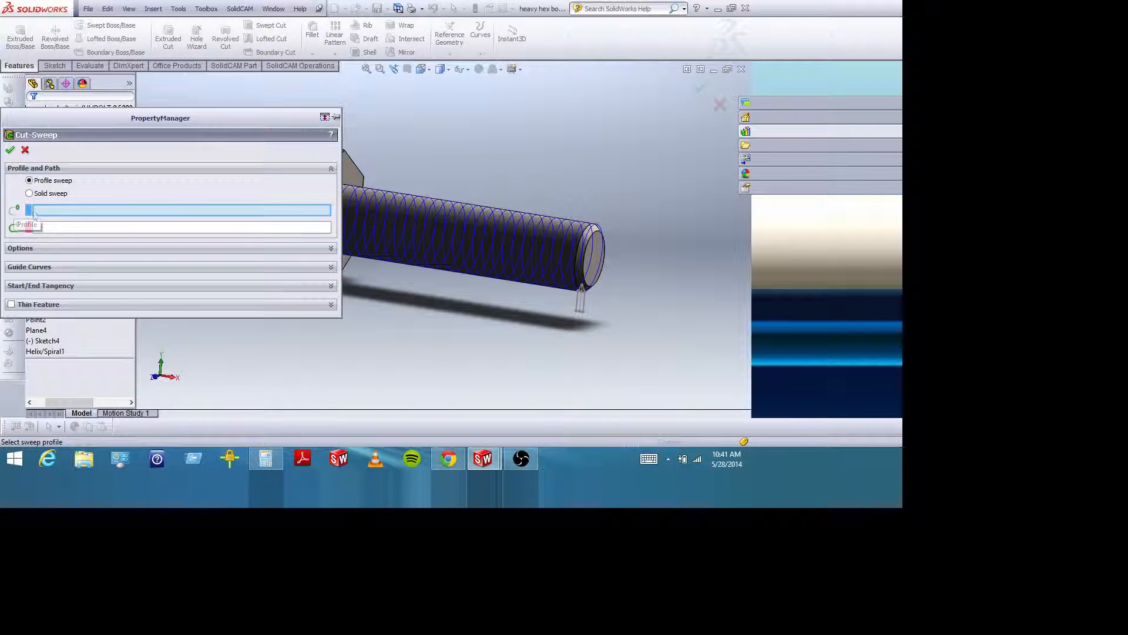
drag(88, 117, 497, 7)
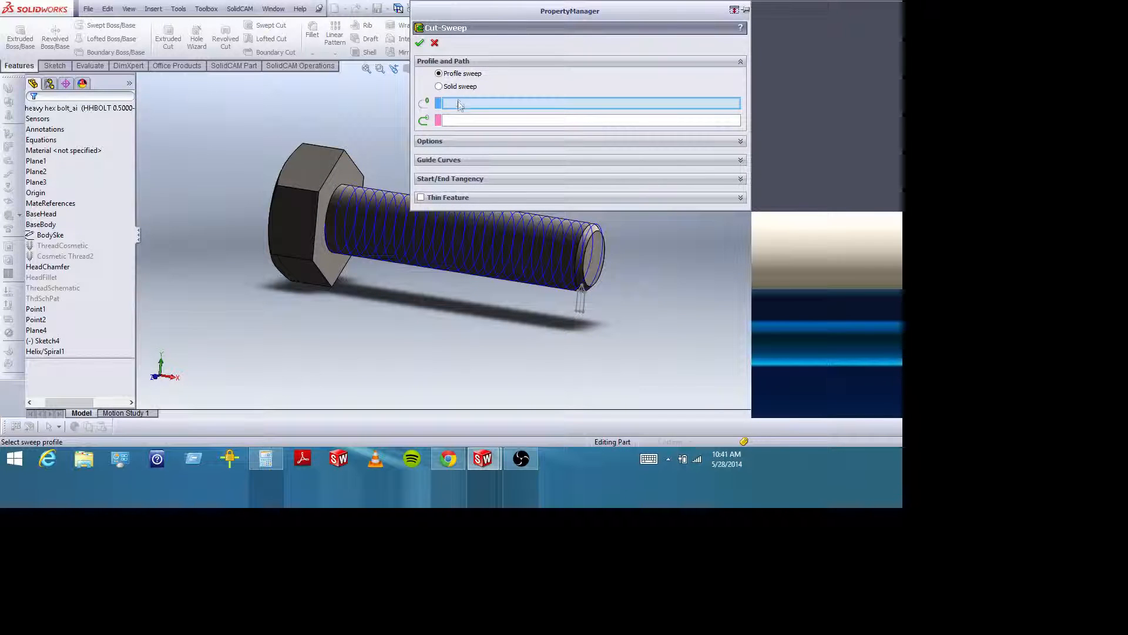
click(578, 302)
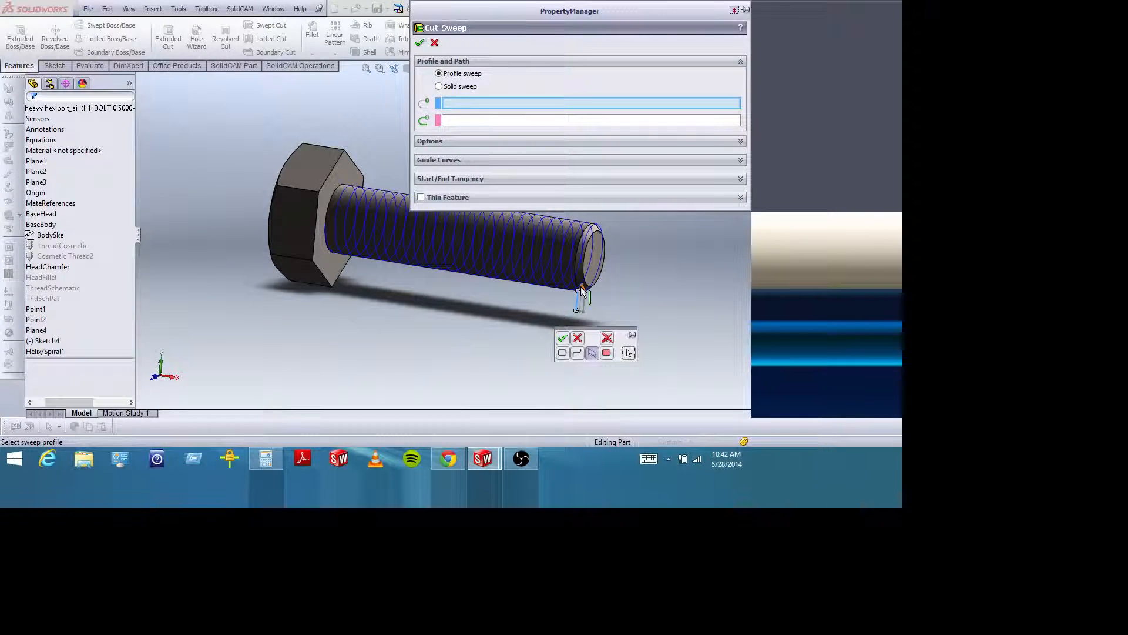
click(381, 70)
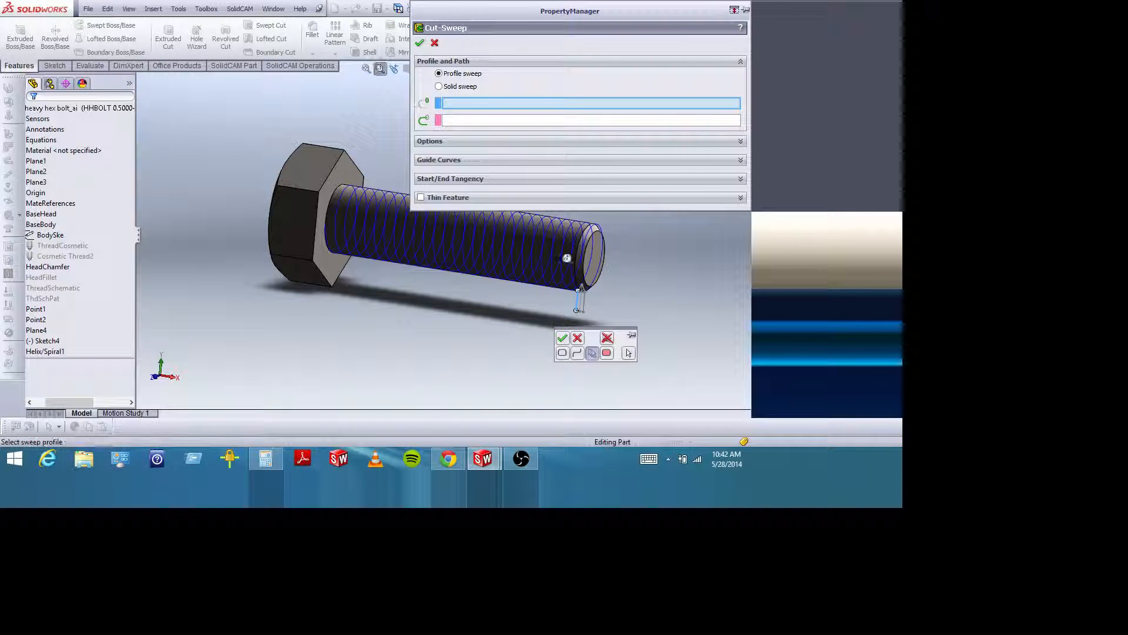
drag(557, 255, 613, 327)
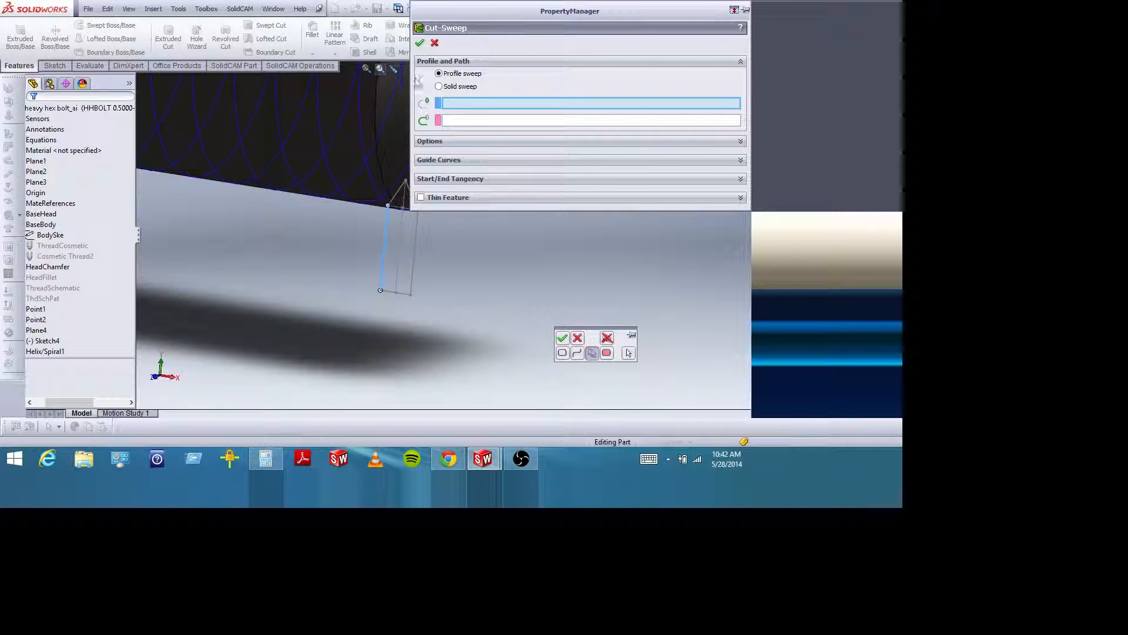
click(381, 70)
click(395, 197)
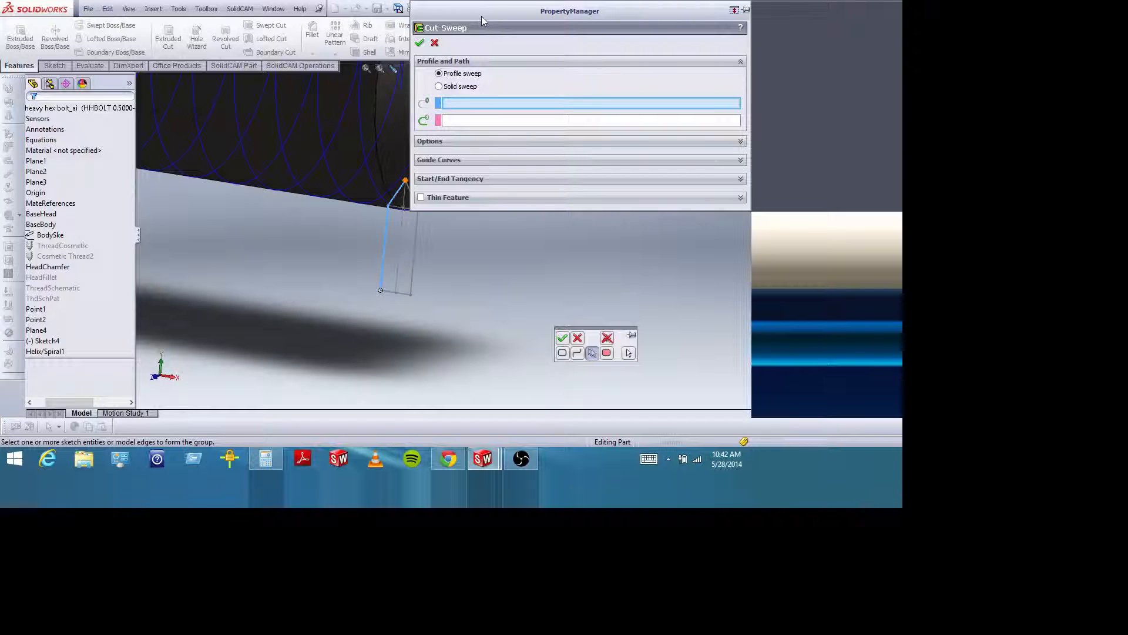
drag(482, 14, 511, 14)
click(415, 201)
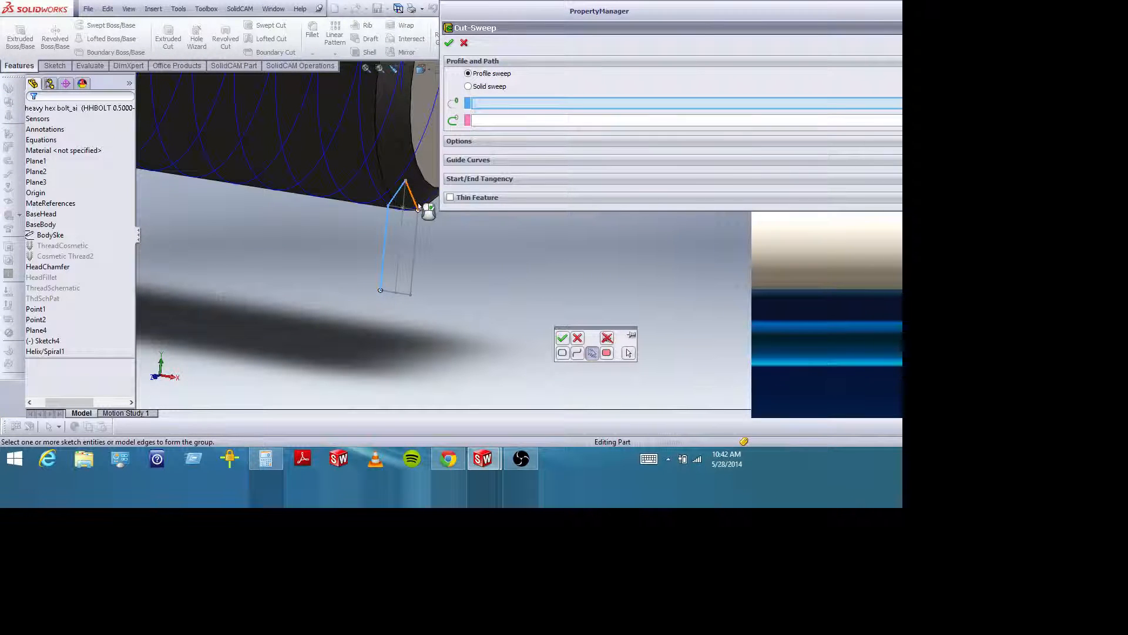
click(416, 224)
click(562, 339)
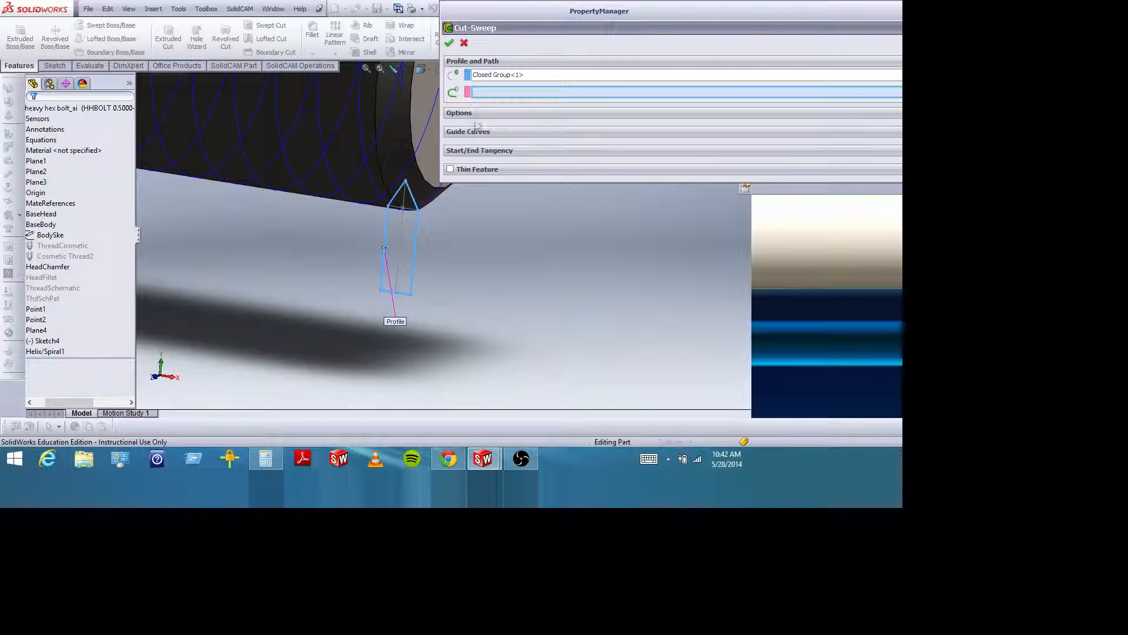
Use the helix around the shank as the sweep path and complete the thread cut
scroll(385, 159, up, 5)
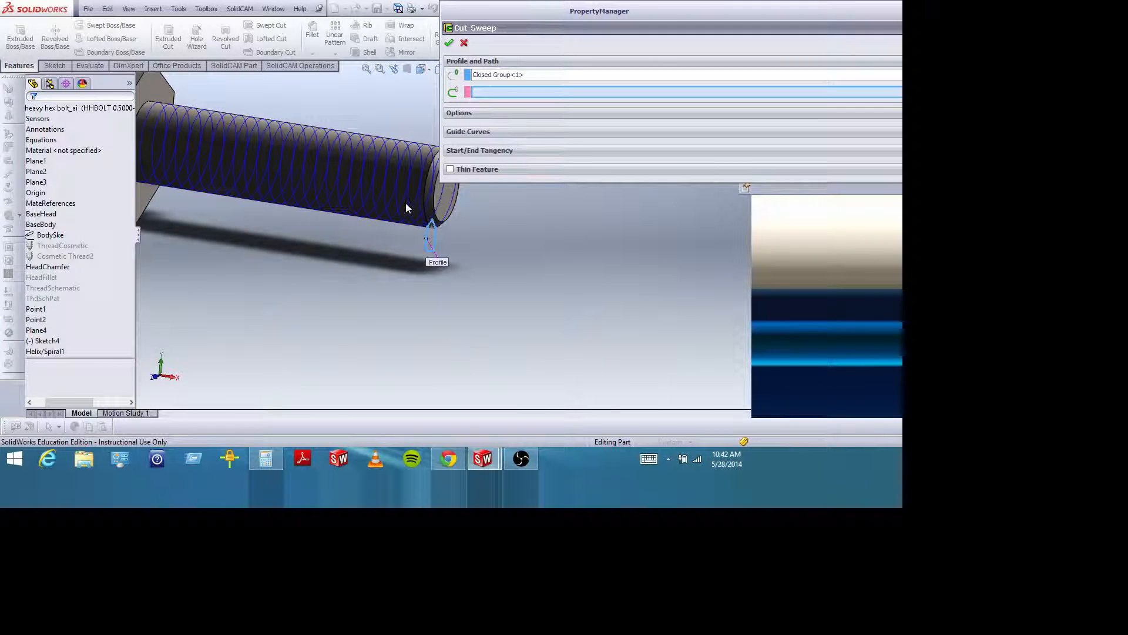
scroll(455, 235, up, 3)
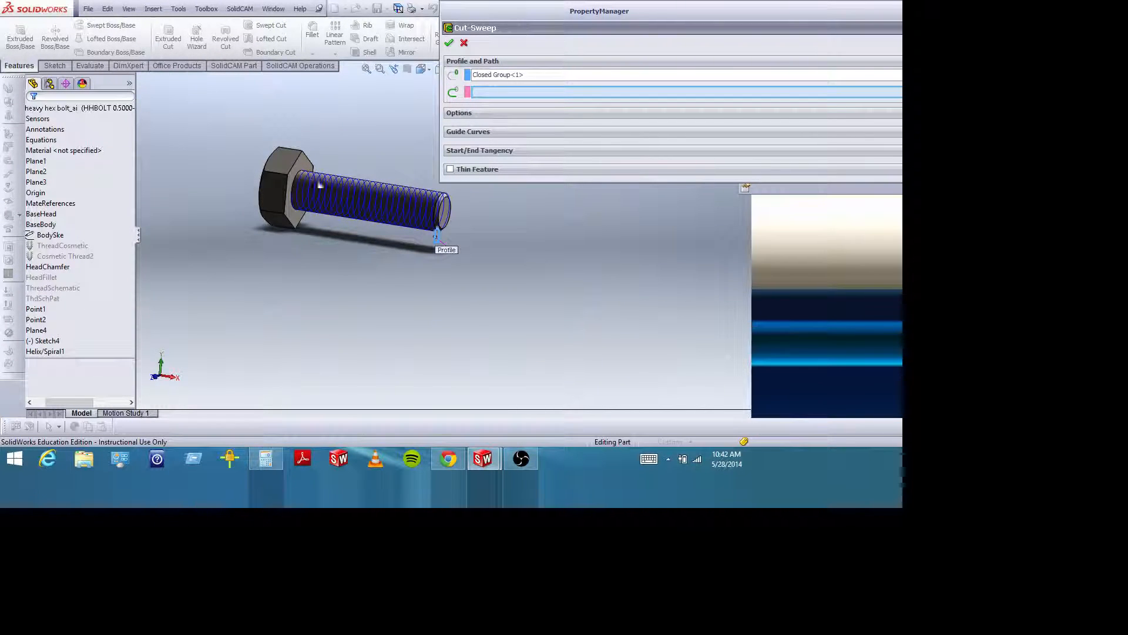
drag(522, 13, 249, 276)
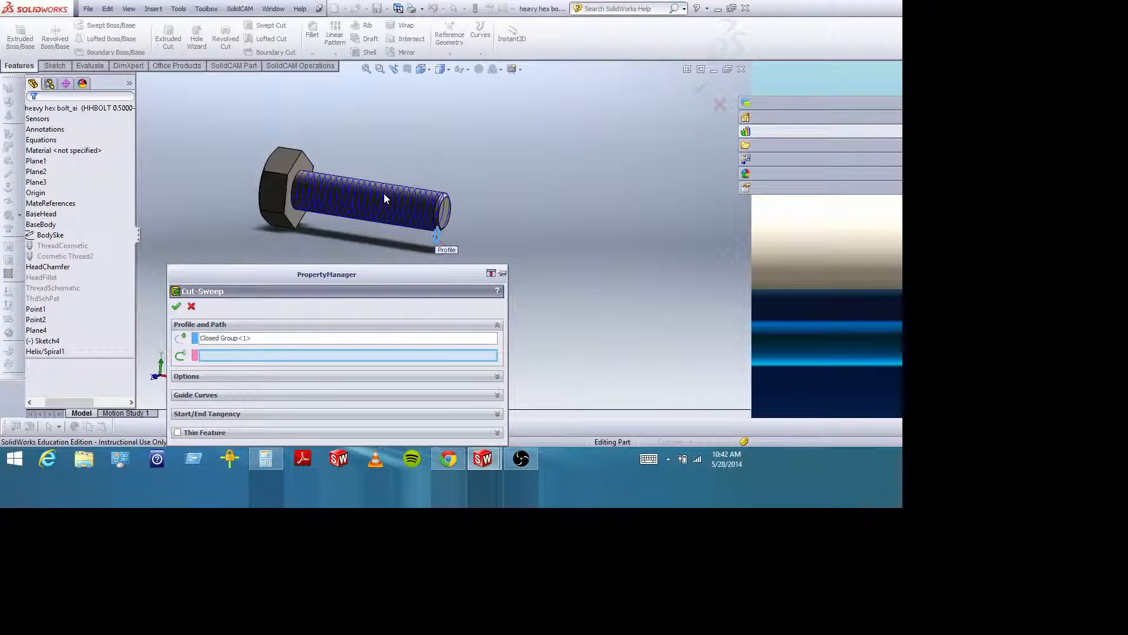
scroll(412, 177, down, 1)
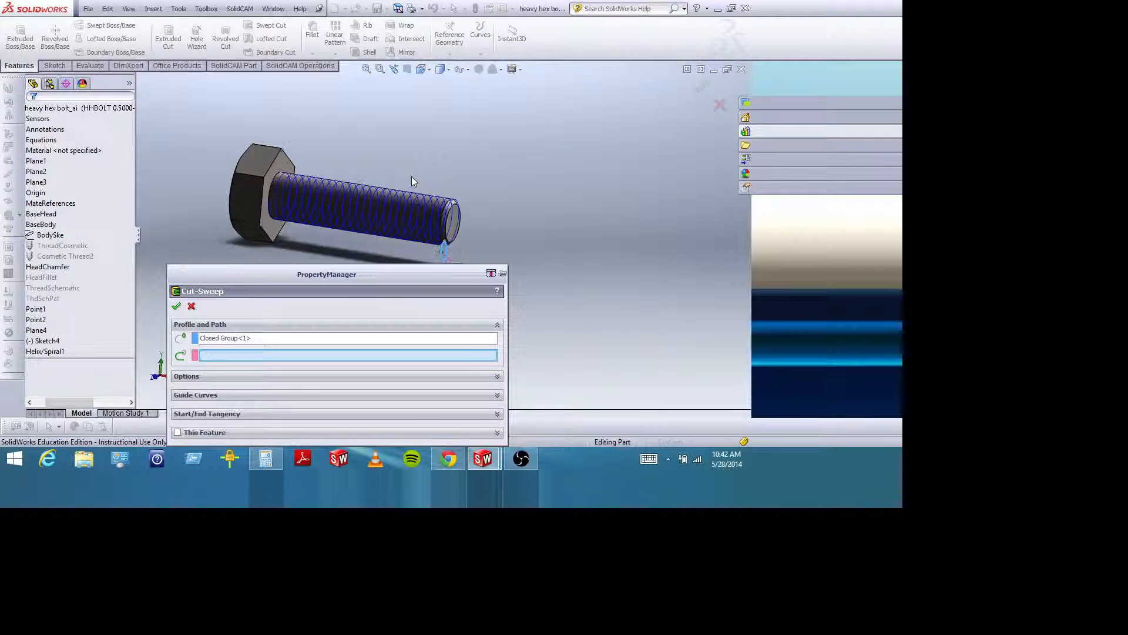
scroll(411, 177, up, 1)
middle_drag(411, 177, 404, 172)
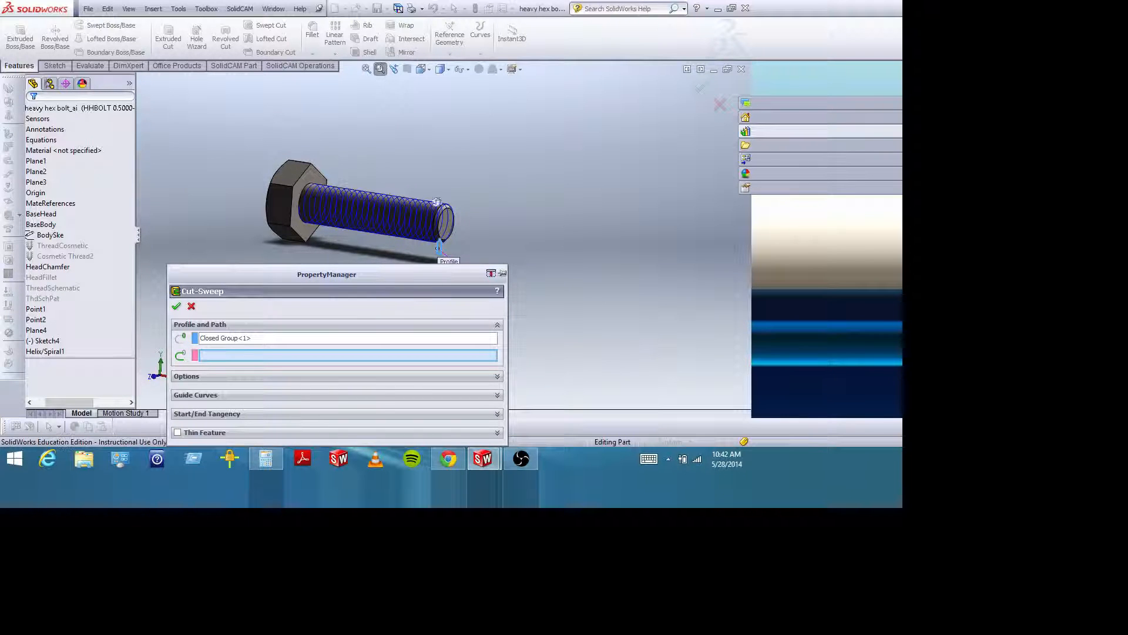
scroll(426, 211, down, 5)
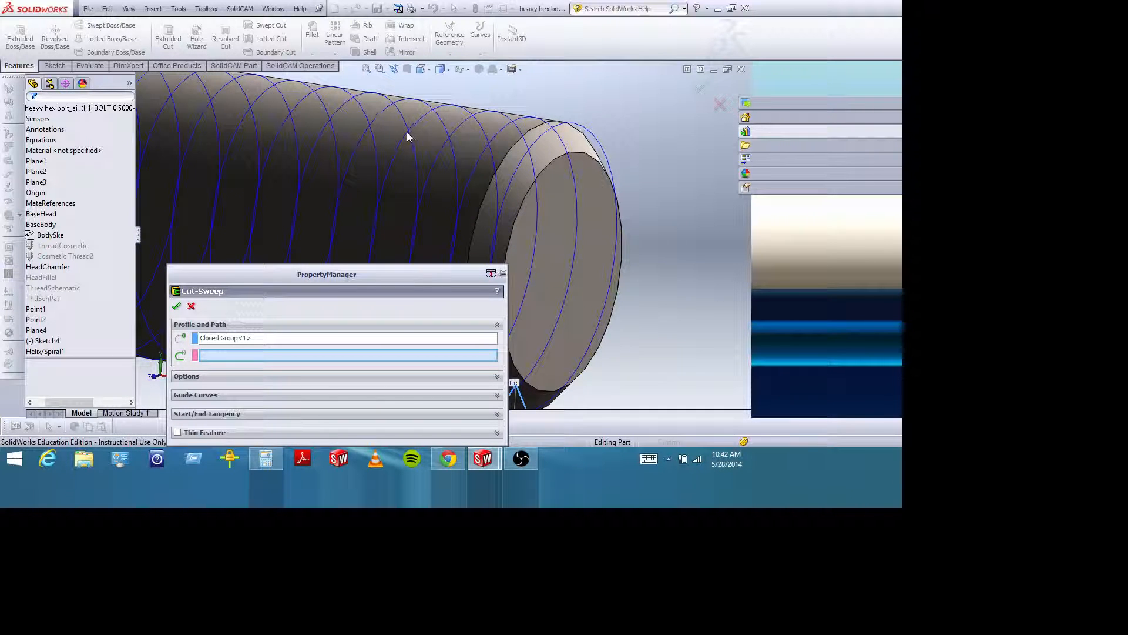
scroll(474, 140, up, 5)
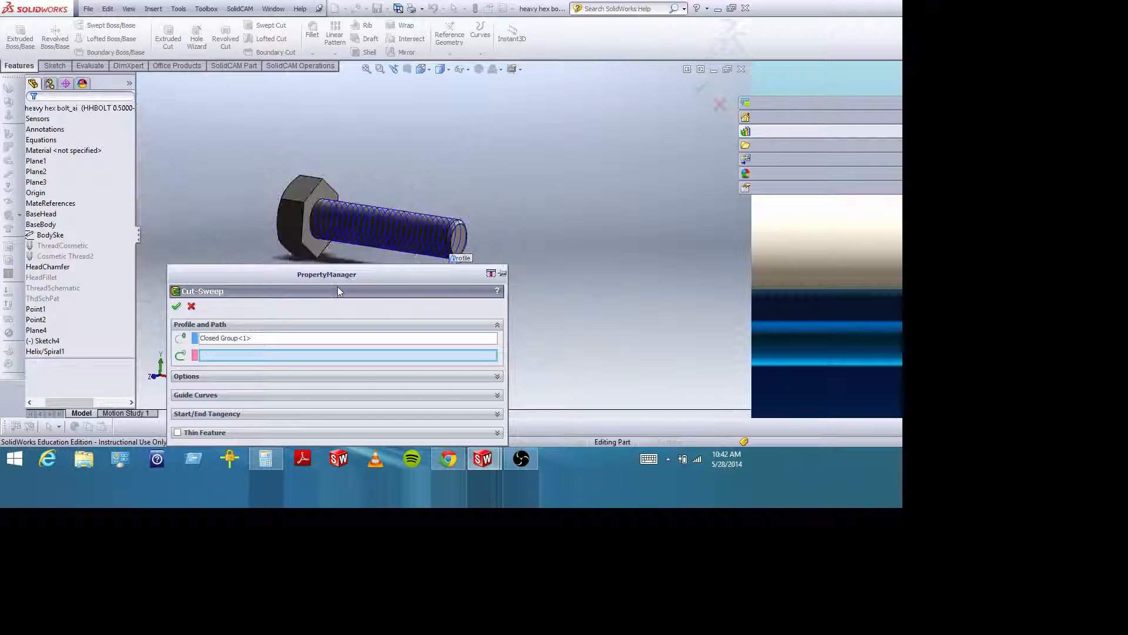
drag(331, 274, 618, 184)
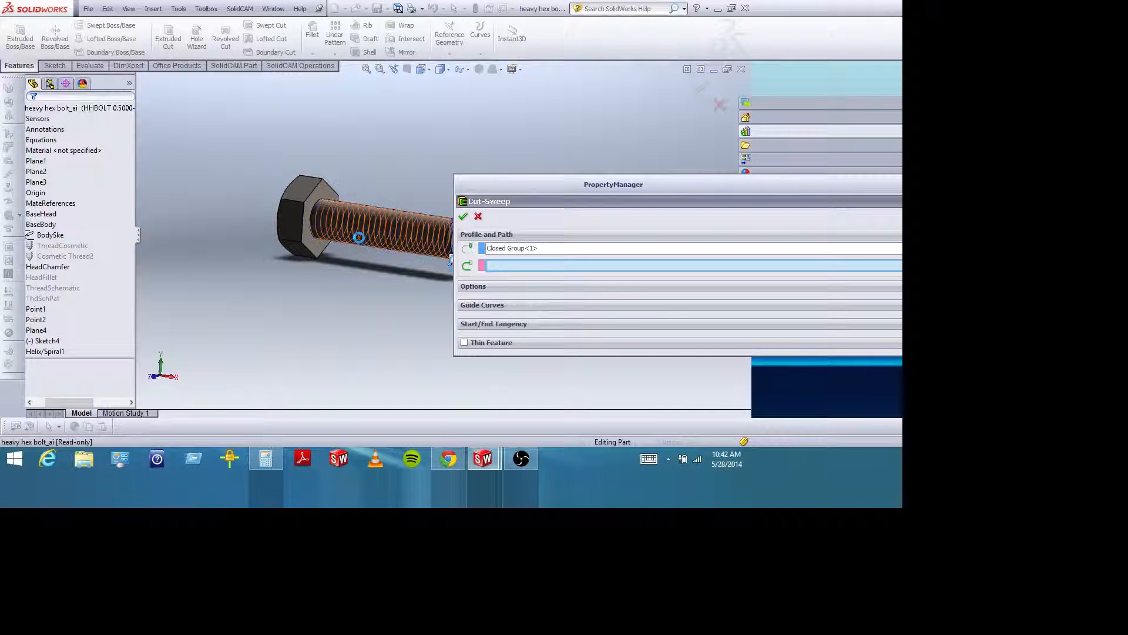
click(361, 241)
drag(551, 186, 506, 155)
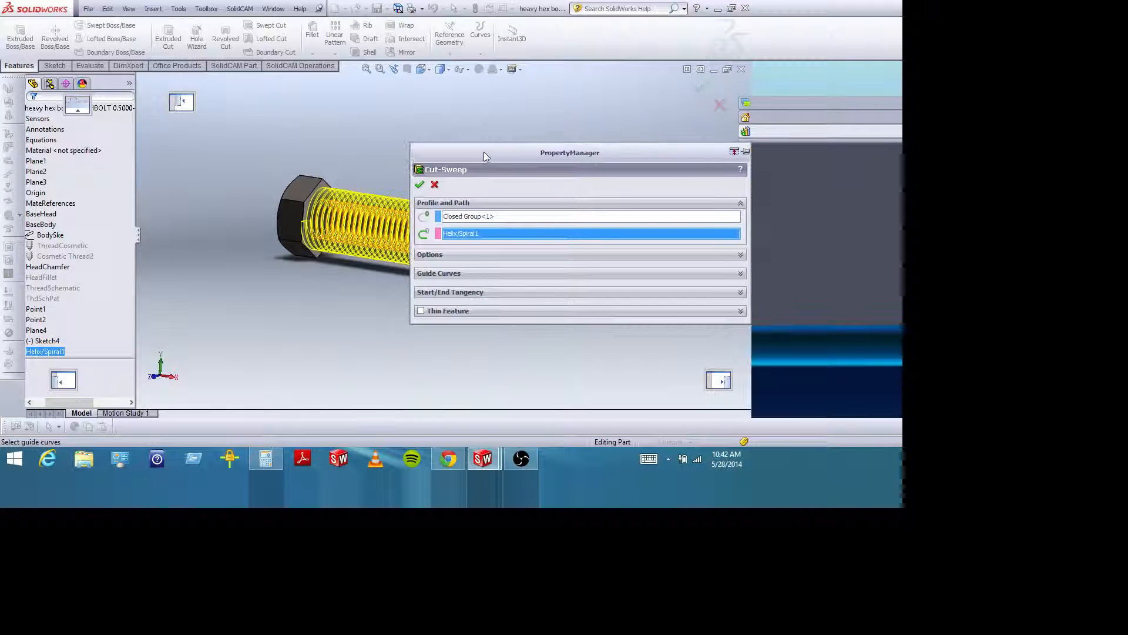
click(419, 185)
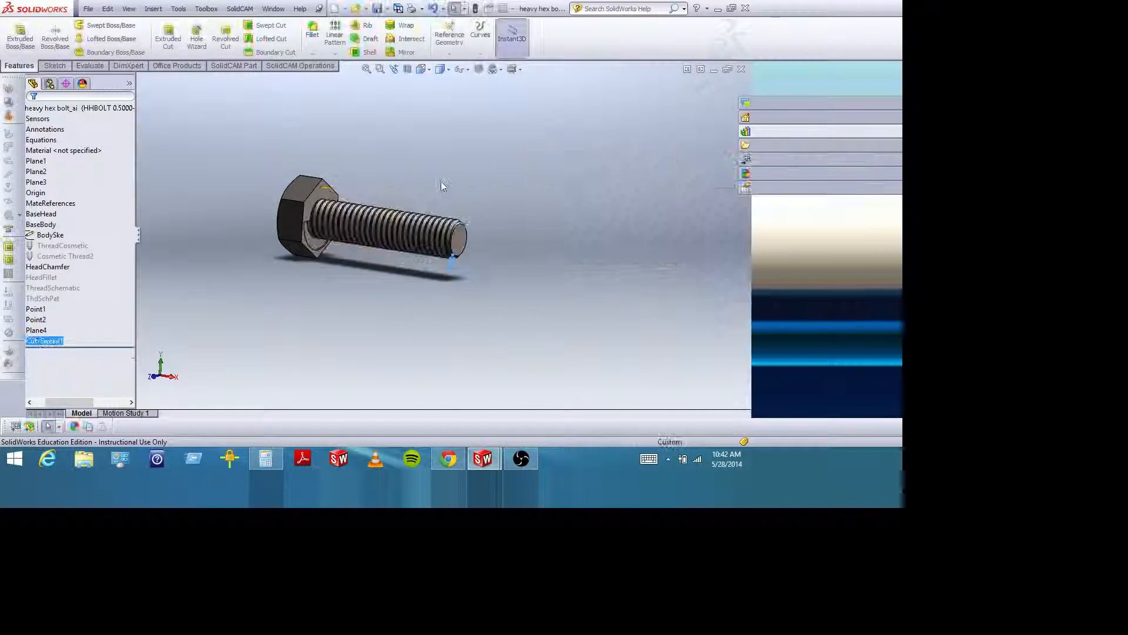
Examine the cut threads along the shank from its free end to the bolt head
click(379, 71)
drag(340, 179, 522, 260)
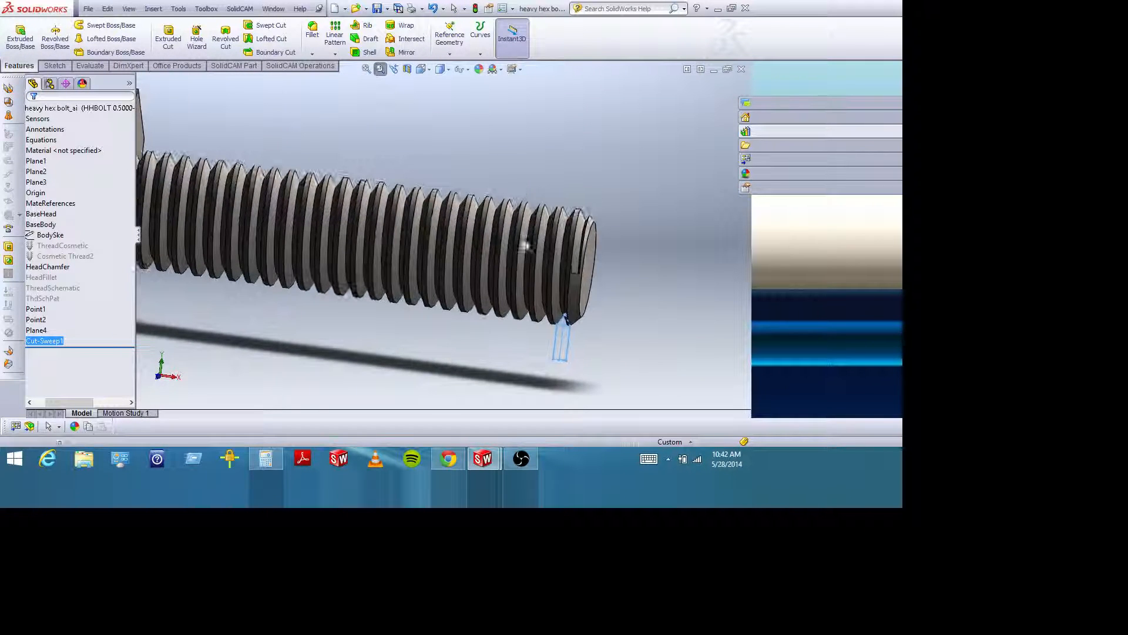
mouse_move(581, 231)
middle_down()
mouse_move(555, 232)
mouse_move(579, 233)
middle_up()
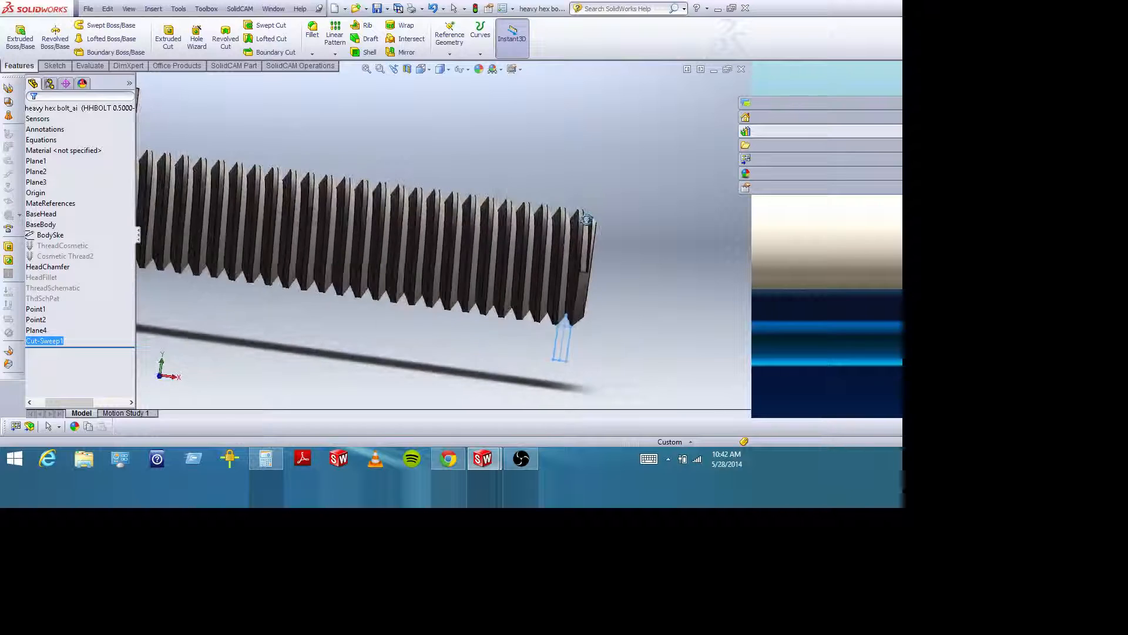
scroll(575, 233, up, 1)
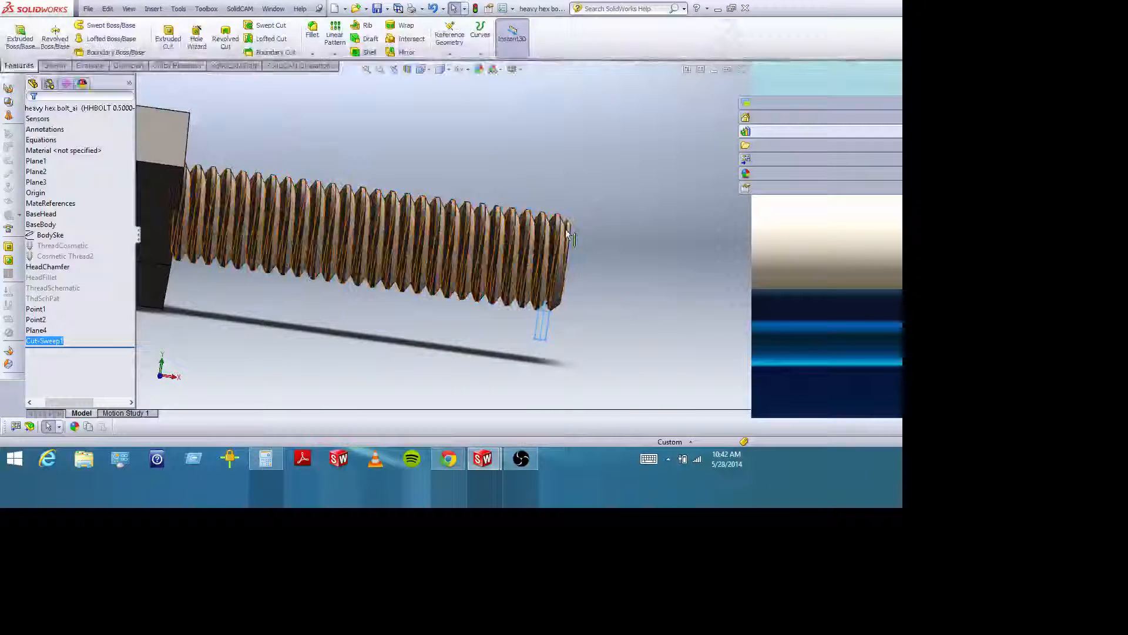
middle_drag(611, 210, 448, 141)
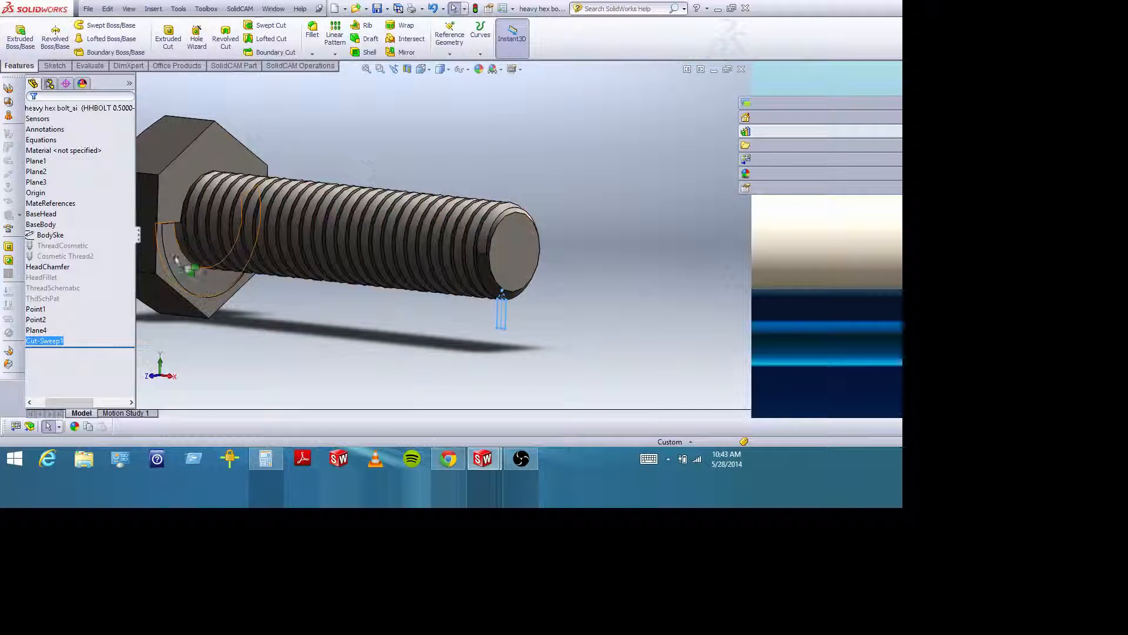
Examine the finished bolt thread from several angles, including the start at the shank's end and the run-out into the hex head
middle_drag(188, 265, 251, 159)
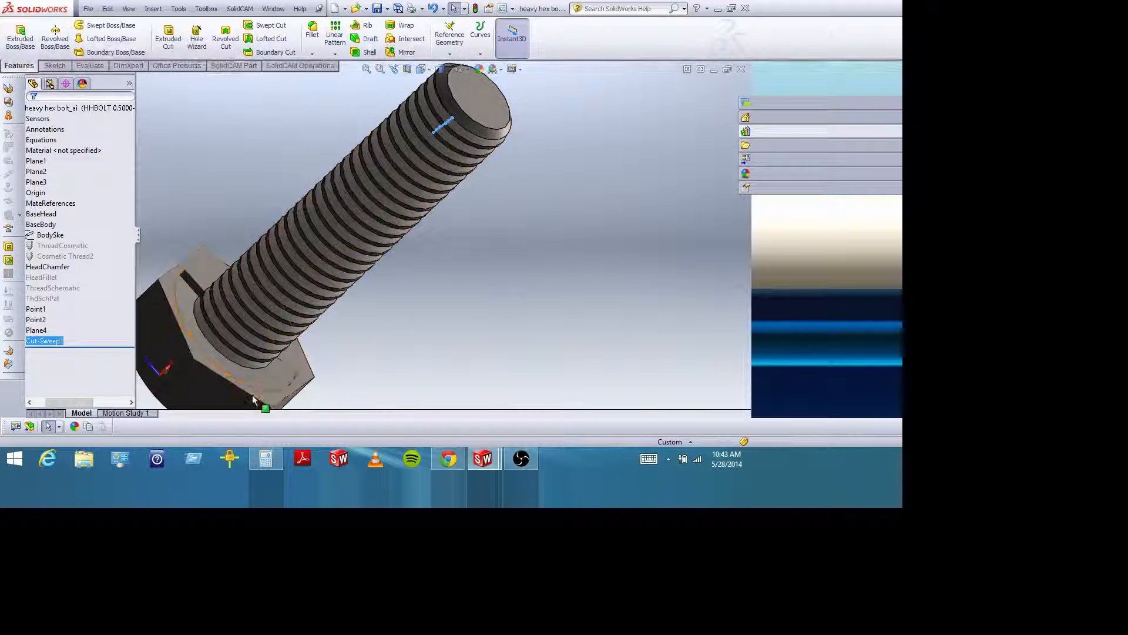
middle_drag(345, 307, 417, 398)
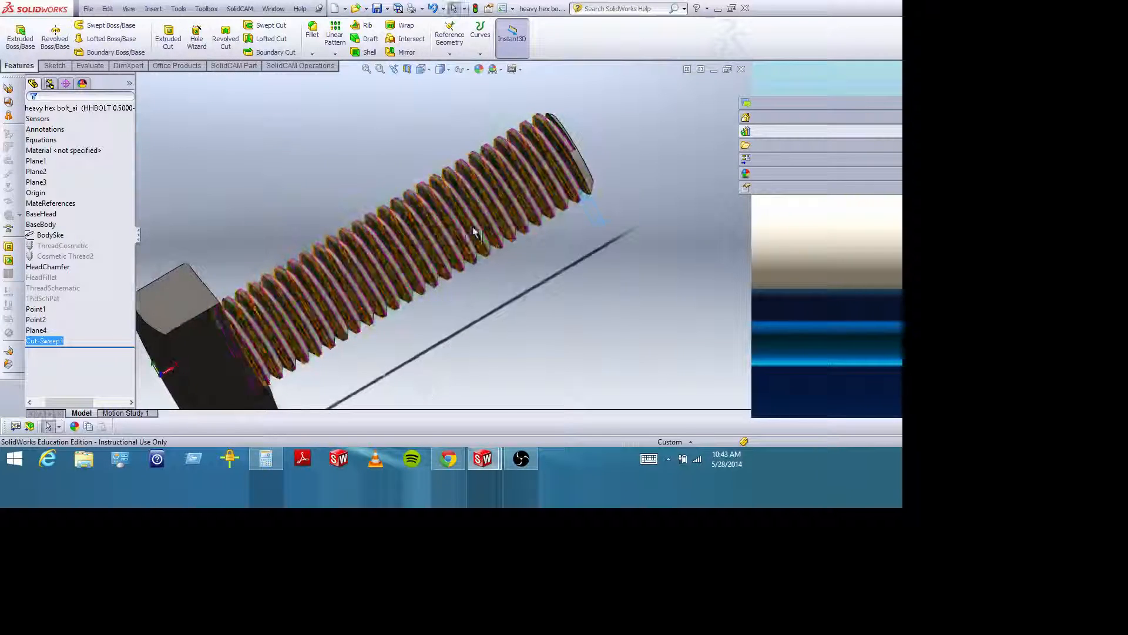
middle_drag(473, 232, 281, 235)
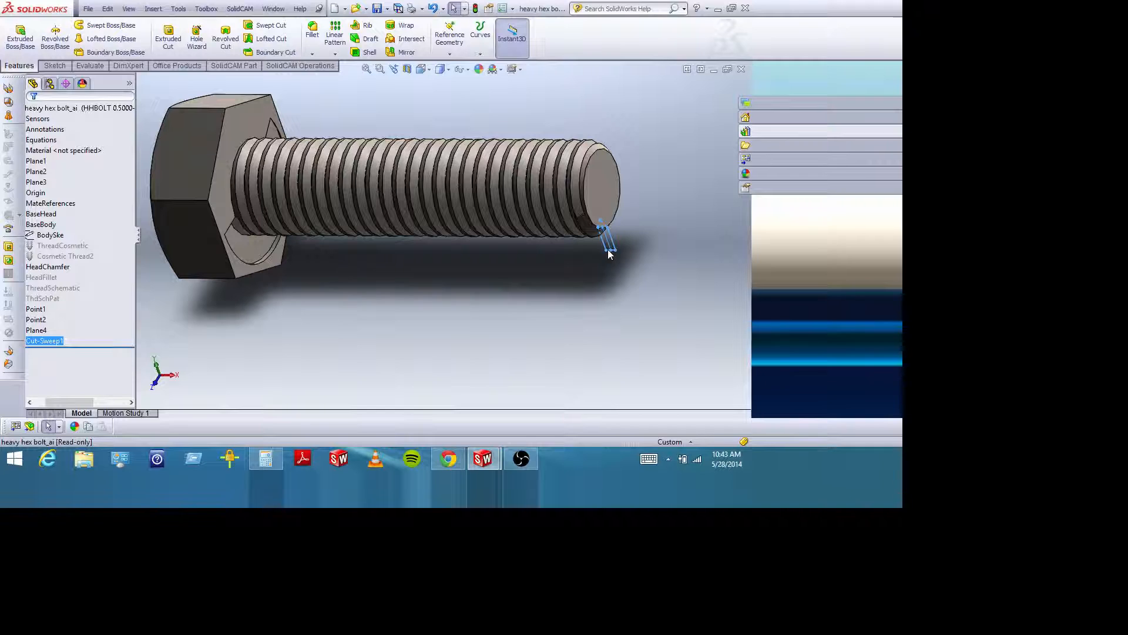
middle_drag(424, 207, 436, 218)
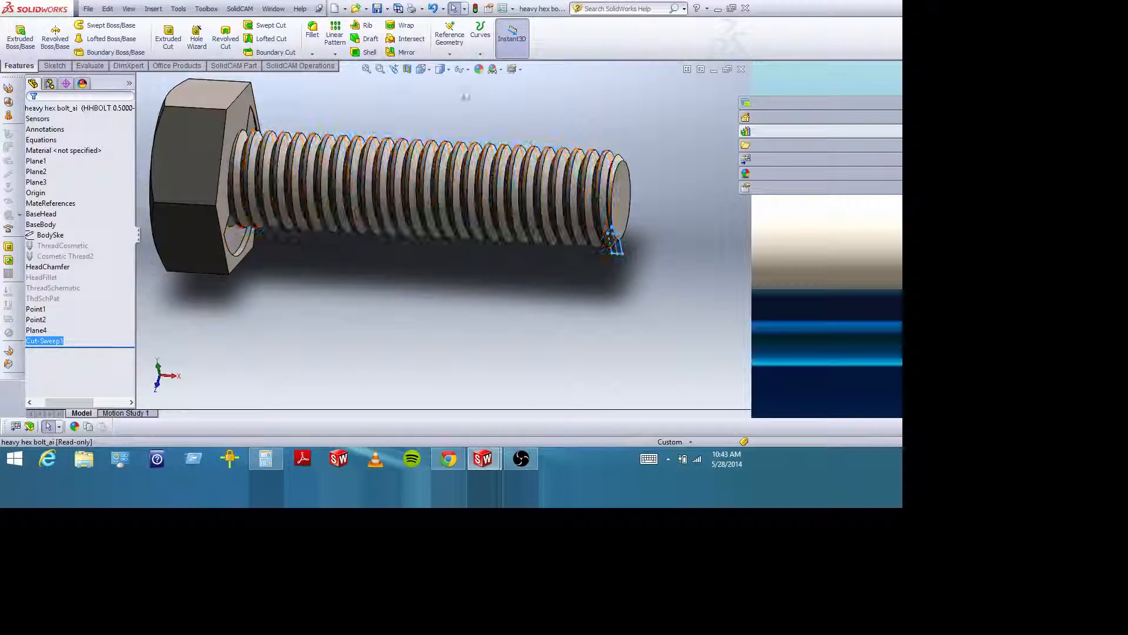
middle_drag(499, 99, 454, 318)
scroll(471, 319, up, 3)
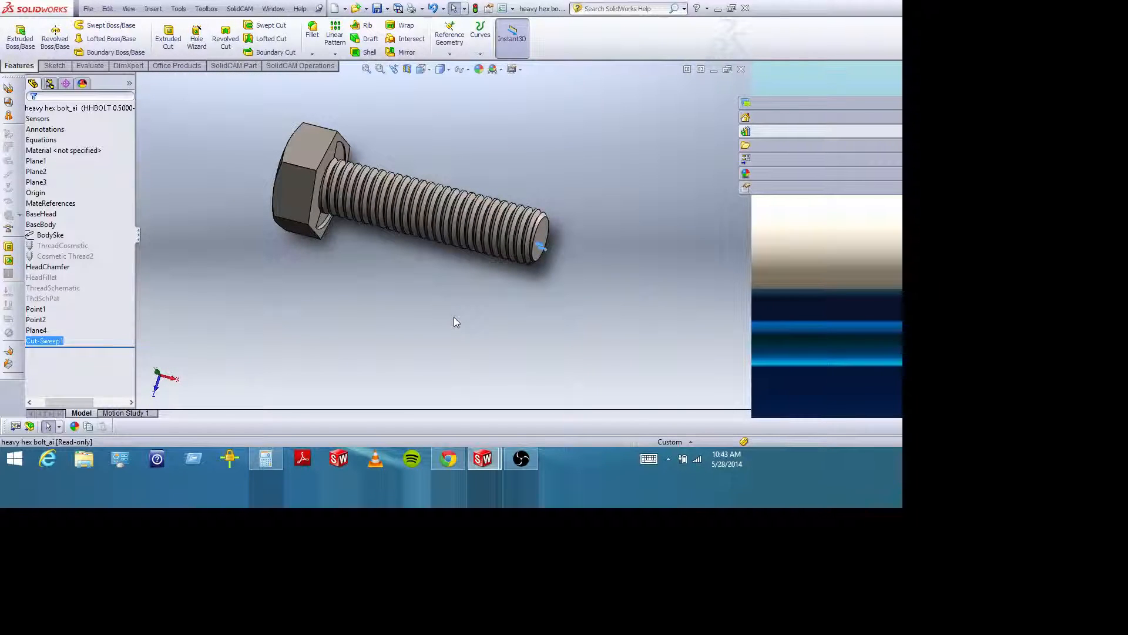
Open the part refresh bottle bottom.SLDPRT from the Downloads folder
click(285, 11)
click(215, 137)
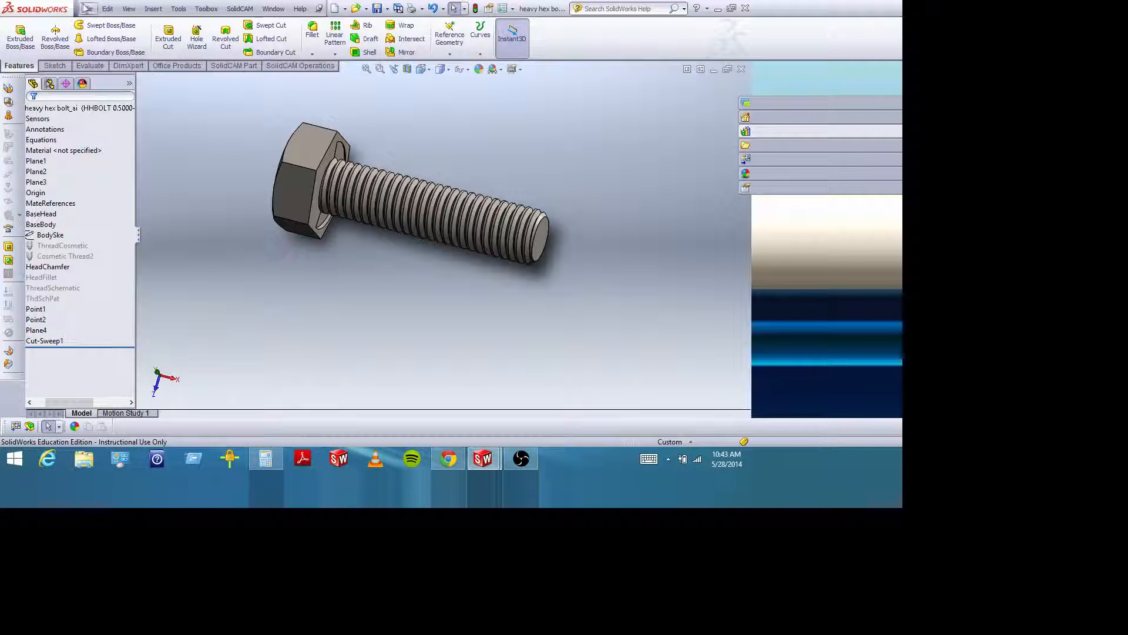
click(89, 8)
click(257, 196)
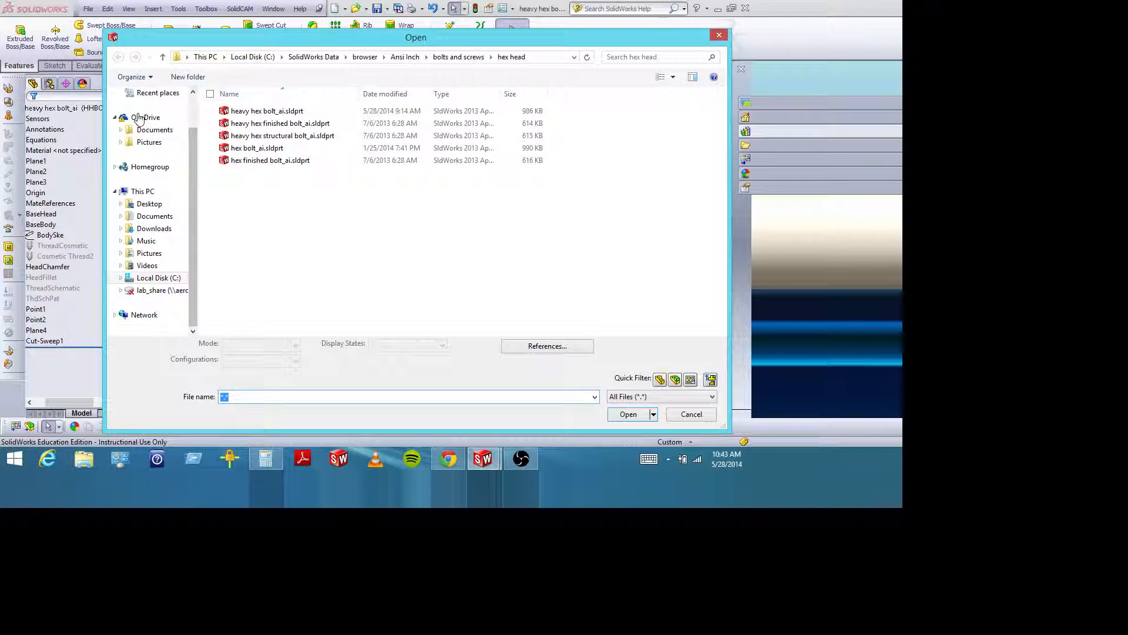
scroll(147, 124, up, 2)
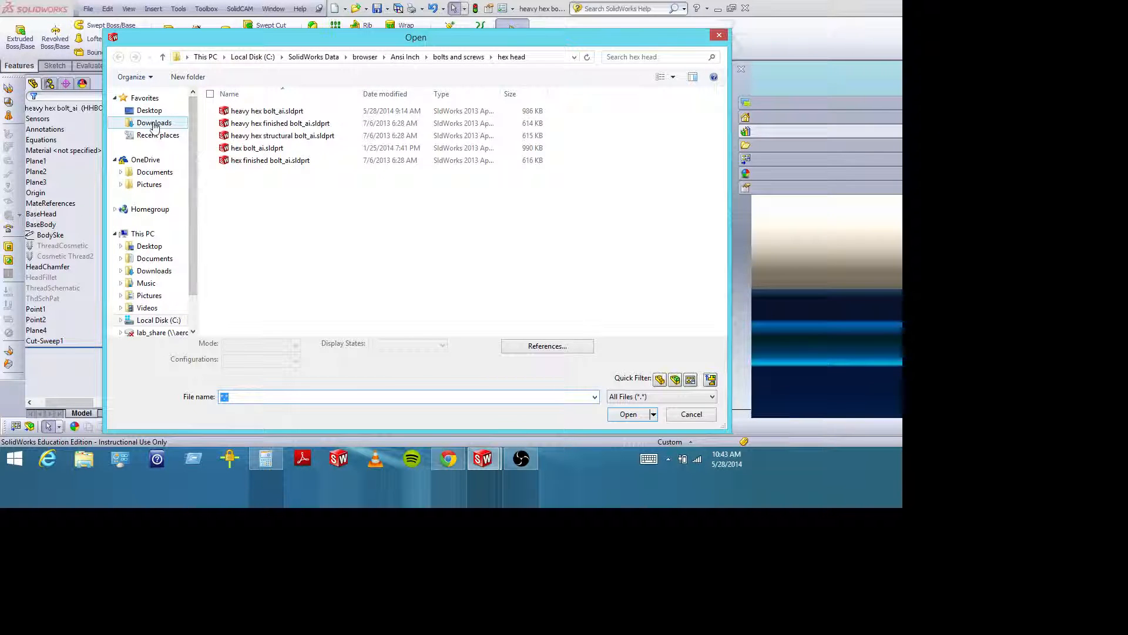
click(154, 124)
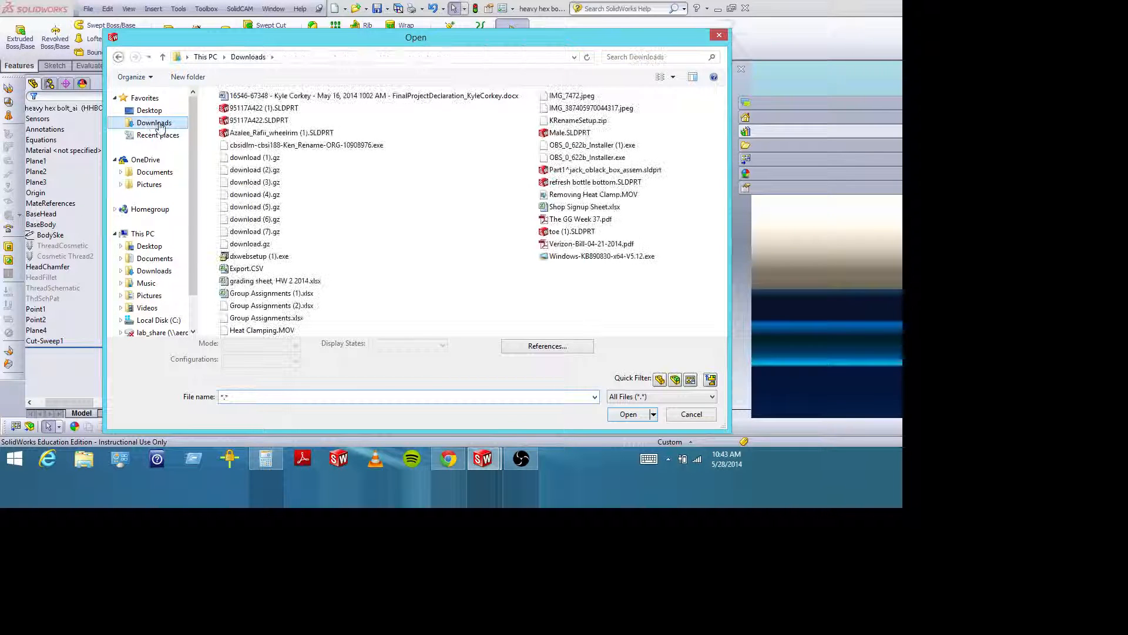
double_click(596, 184)
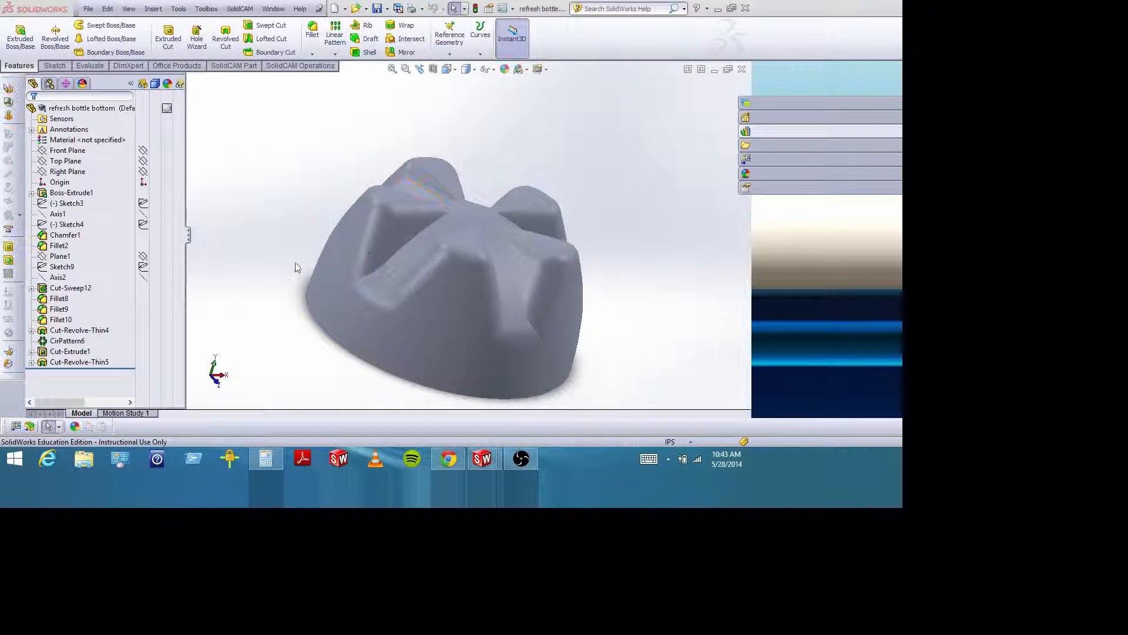
Expand the Cut-Sweep12 feature of the bottle bottom and inspect the groove it cuts together with its sketches
middle_drag(626, 243, 575, 235)
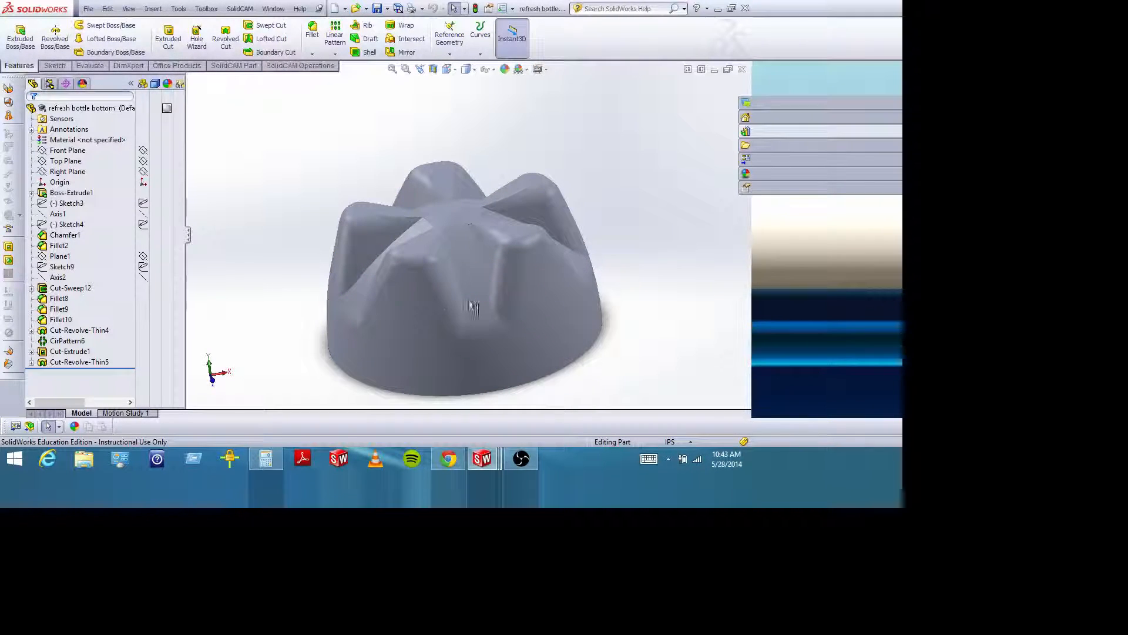
middle_drag(461, 284, 447, 202)
click(56, 247)
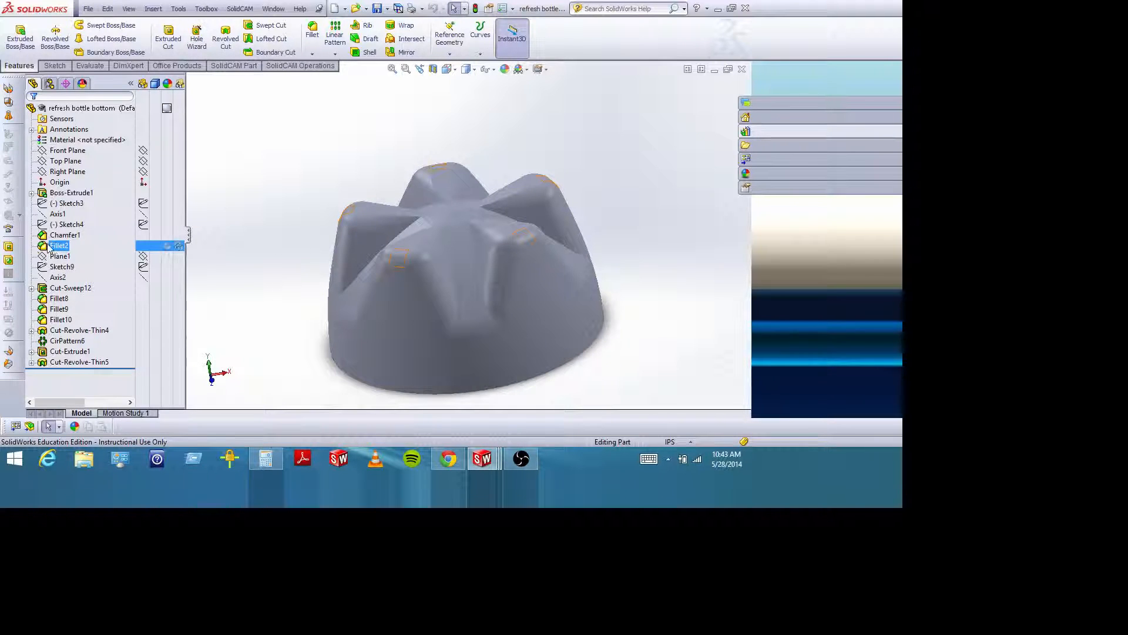
click(32, 288)
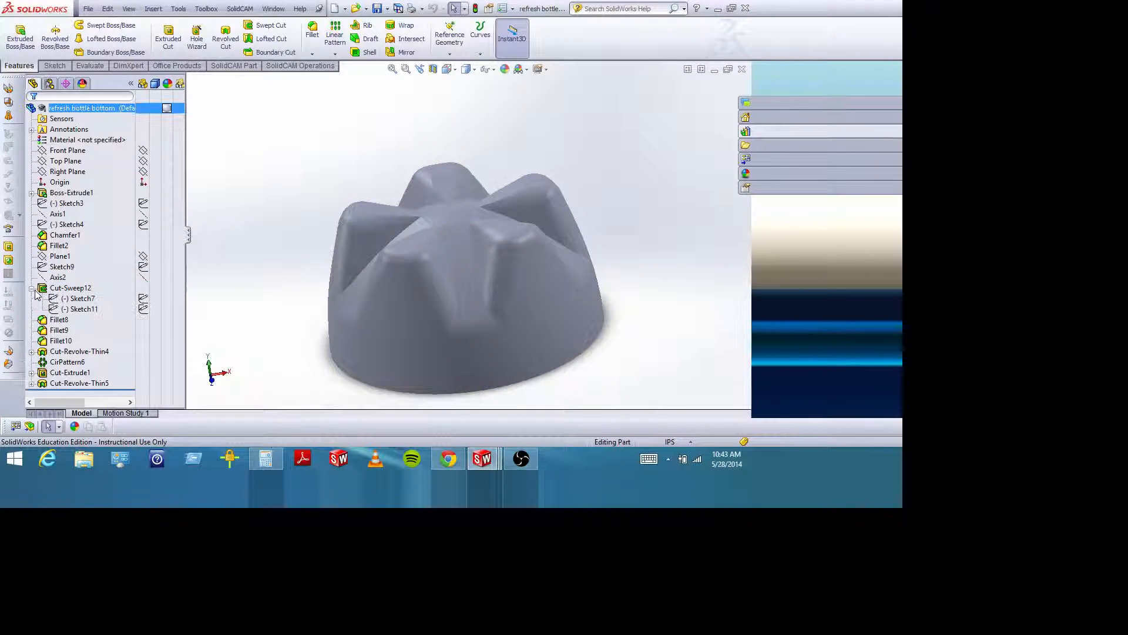
click(69, 288)
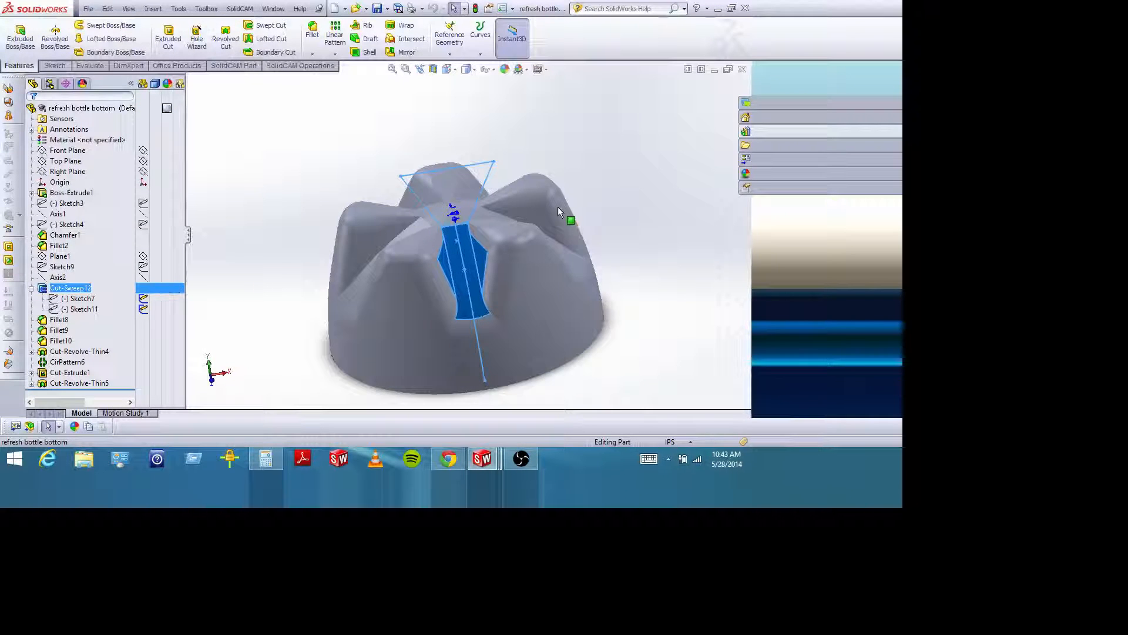
middle_drag(559, 212, 390, 203)
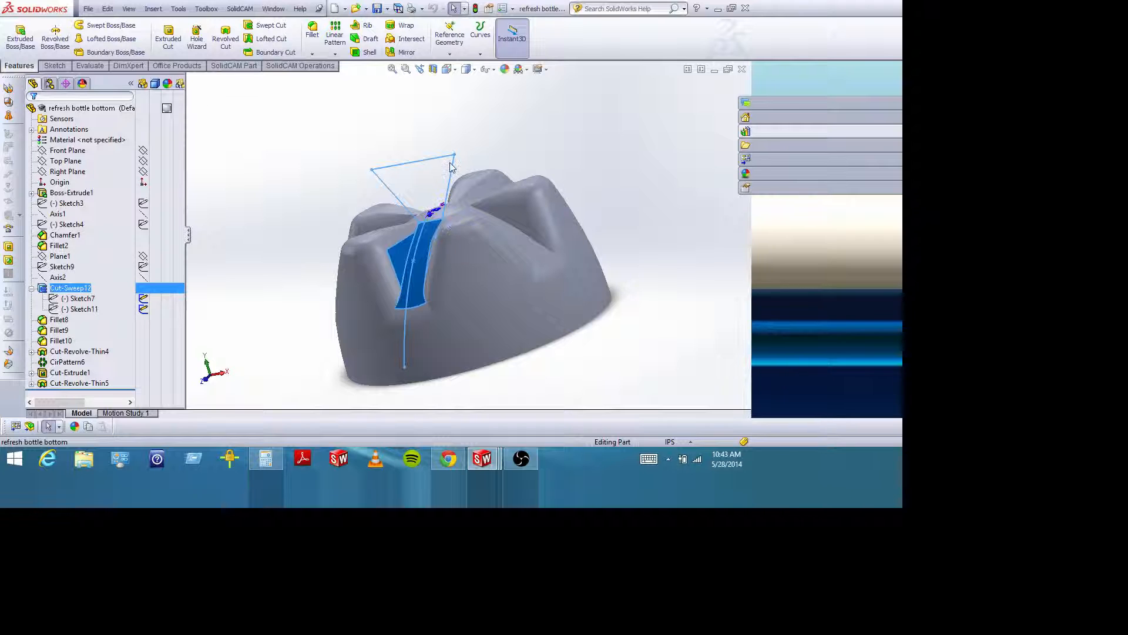
mouse_move(414, 228)
middle_down()
mouse_move(397, 235)
mouse_move(421, 224)
mouse_move(425, 238)
middle_up()
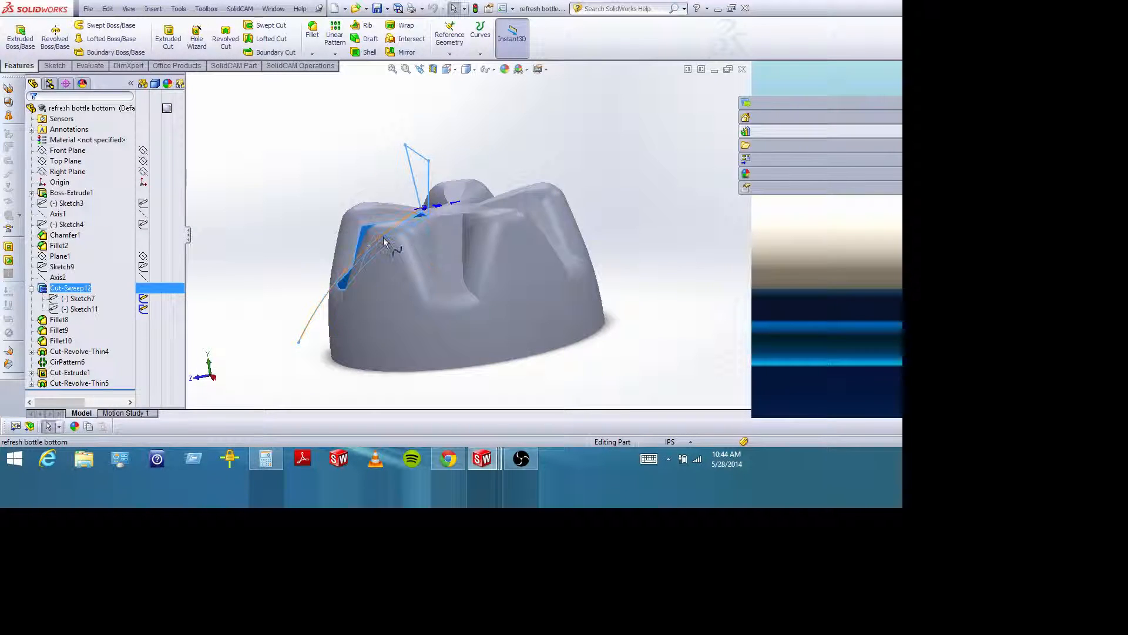
Compare the path curve Sketch11 with the complete Cut-Sweep12 feature, viewing the profile and groove from several sides
click(78, 309)
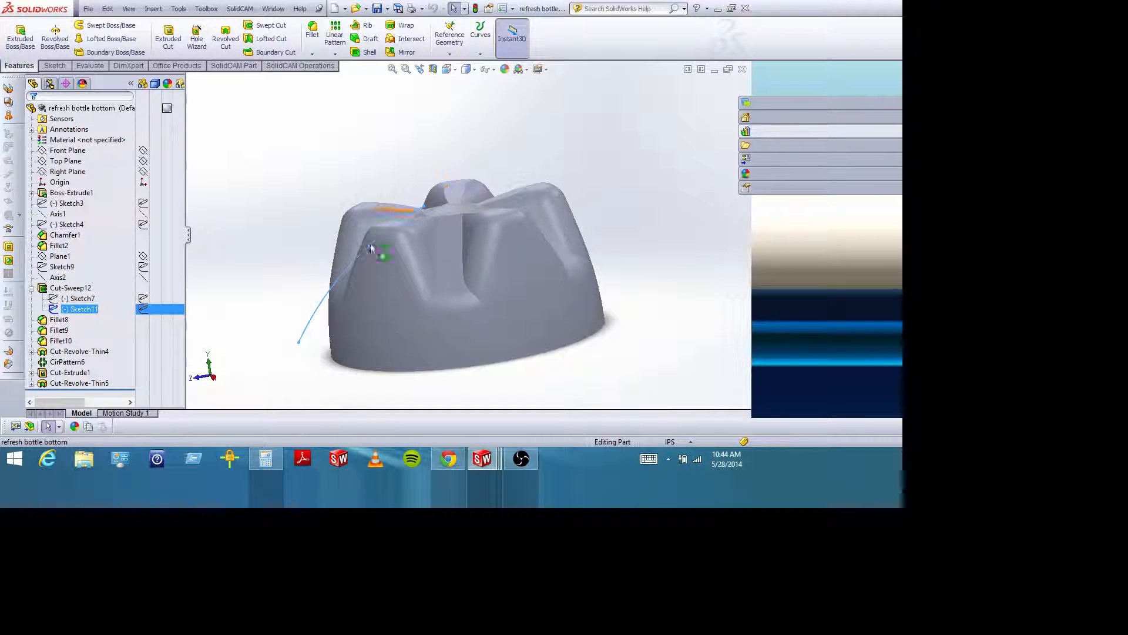
click(70, 287)
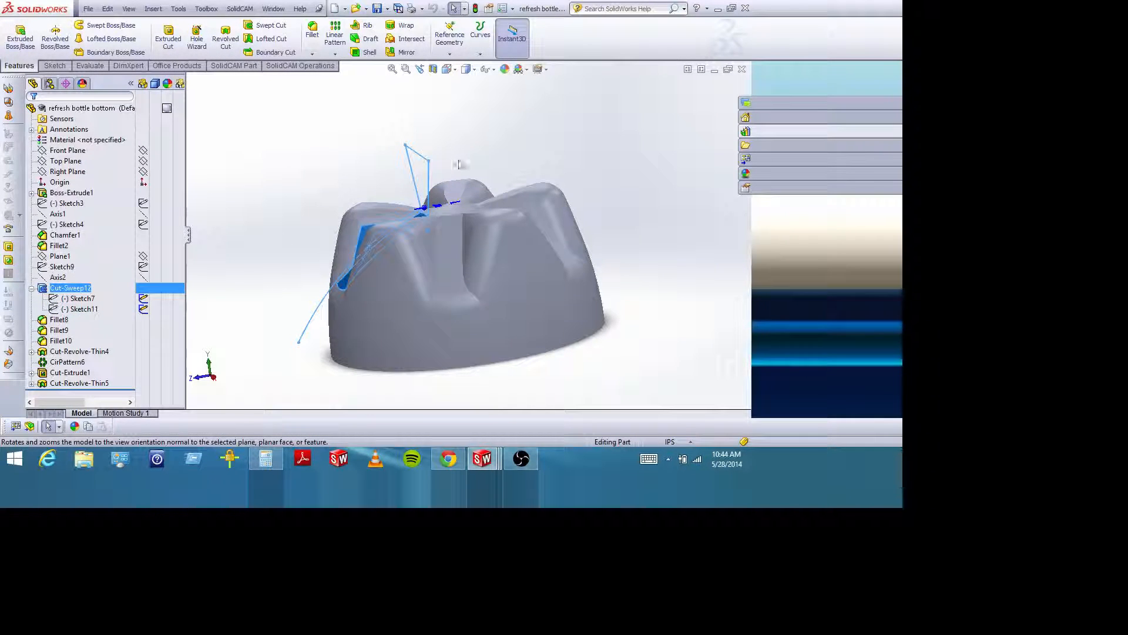
middle_drag(467, 158, 526, 151)
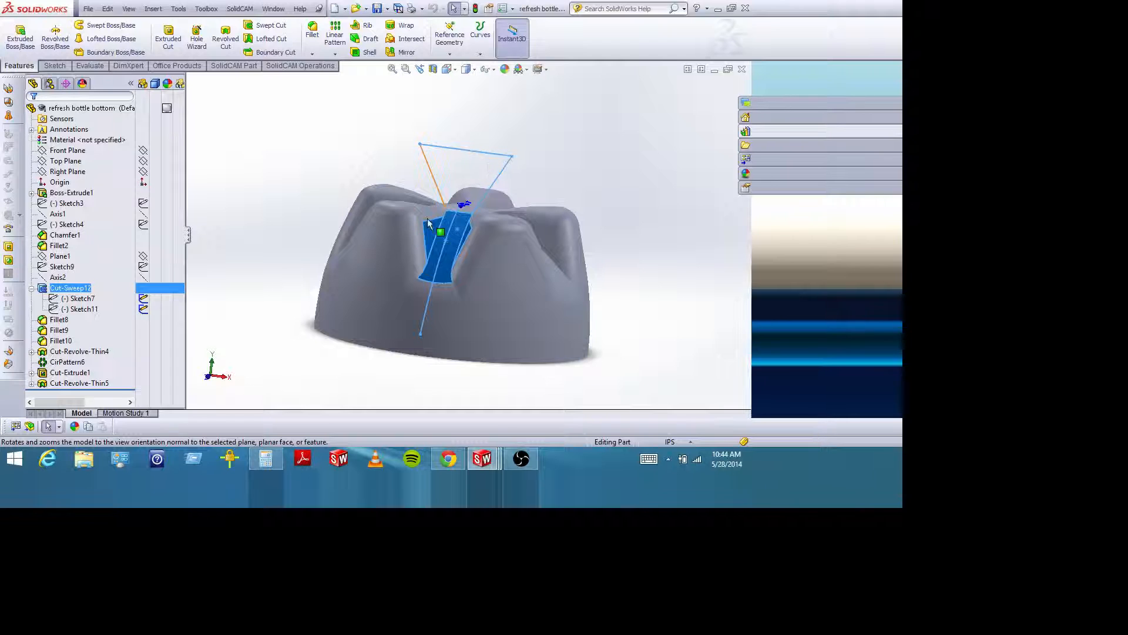
middle_drag(560, 227, 470, 222)
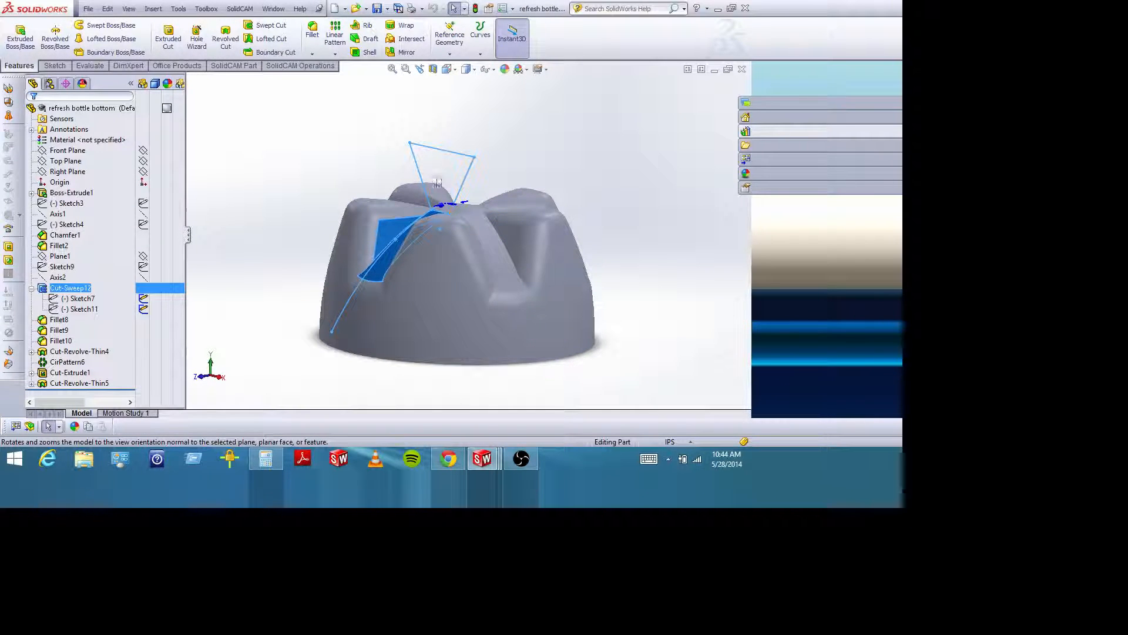
middle_drag(718, 240, 446, 219)
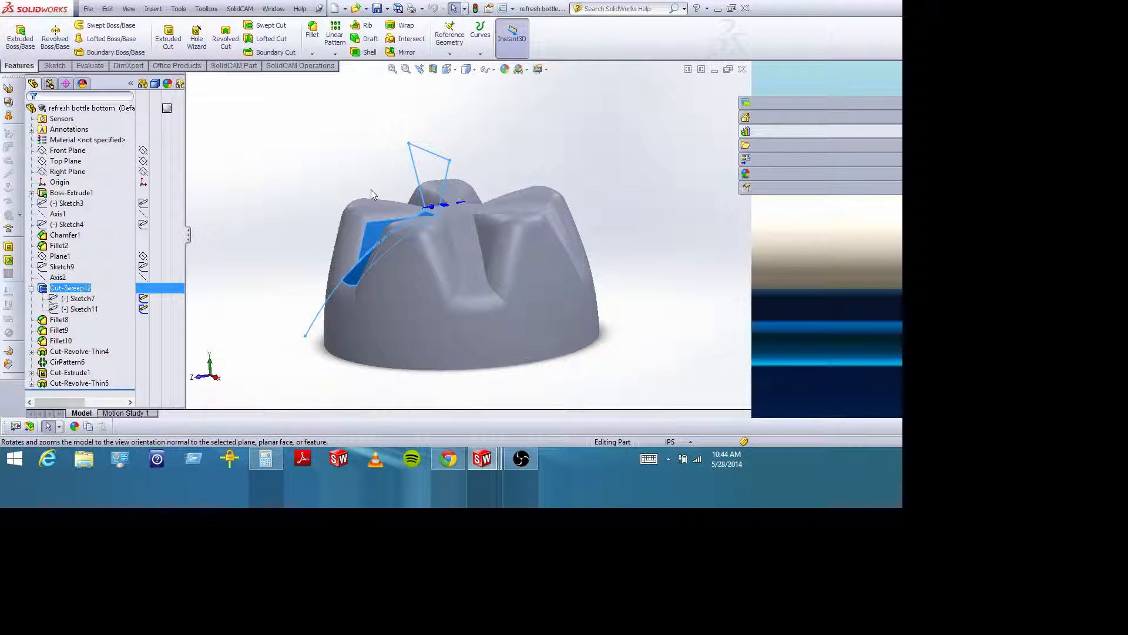
Minimize the bottle bottom part, move the bolt window aside and bring the Assem1 assembly to the front
click(274, 9)
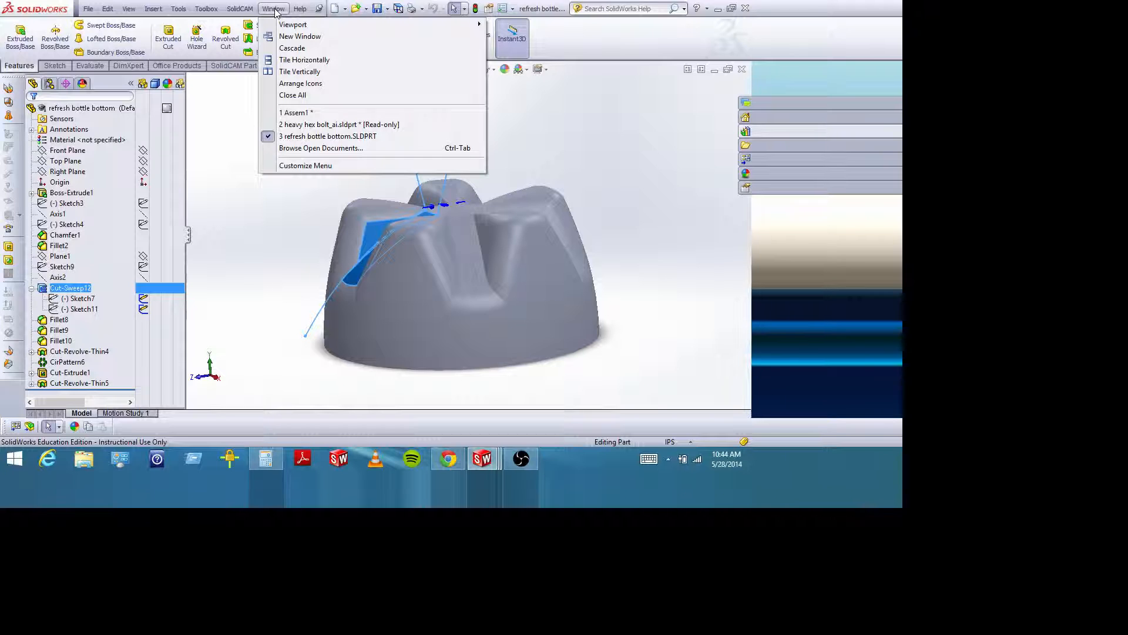
click(207, 104)
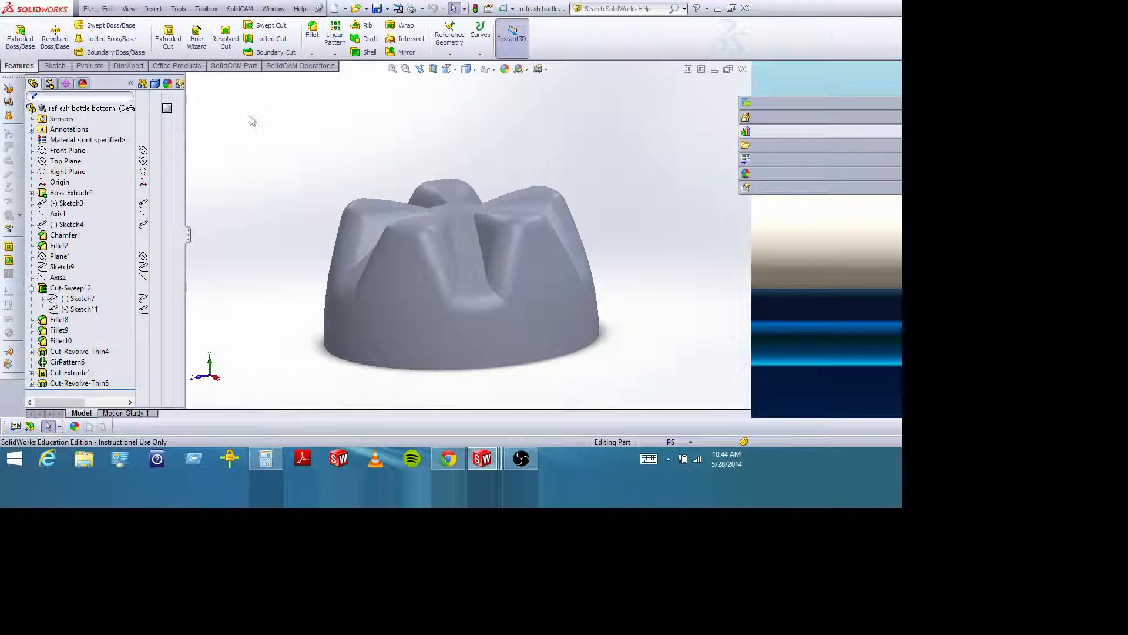
click(714, 70)
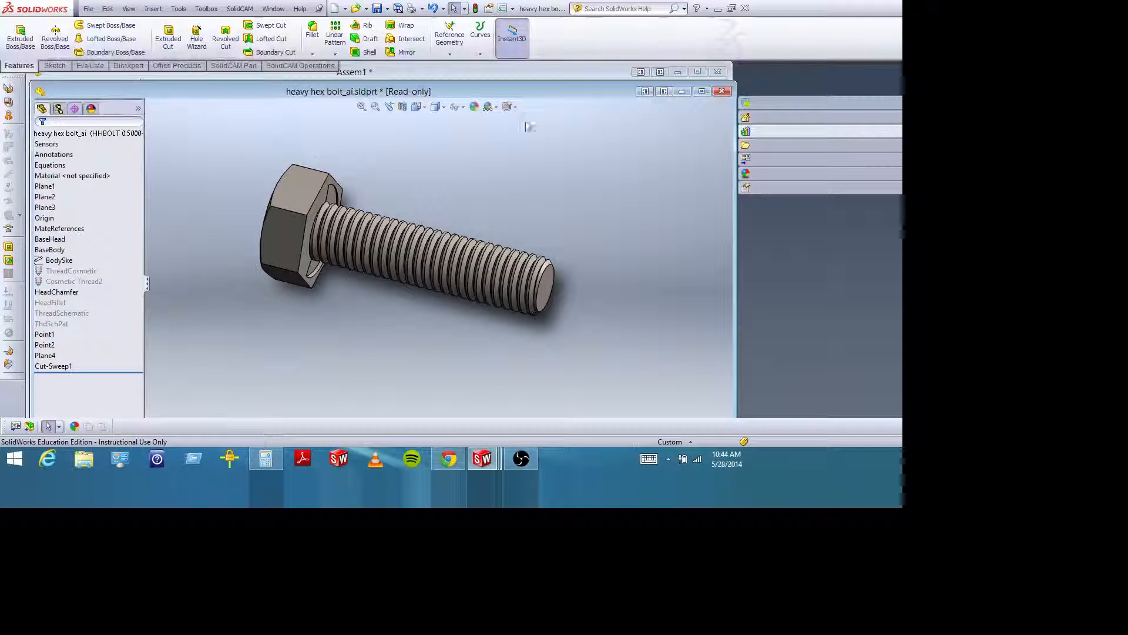
drag(519, 91, 509, 129)
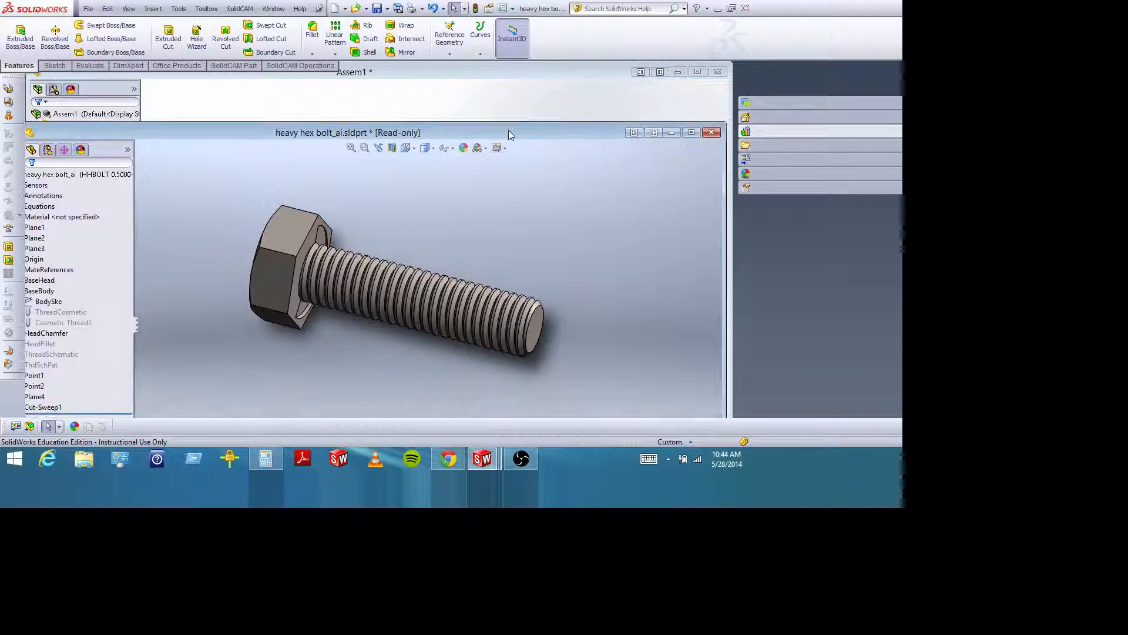
click(444, 76)
click(143, 64)
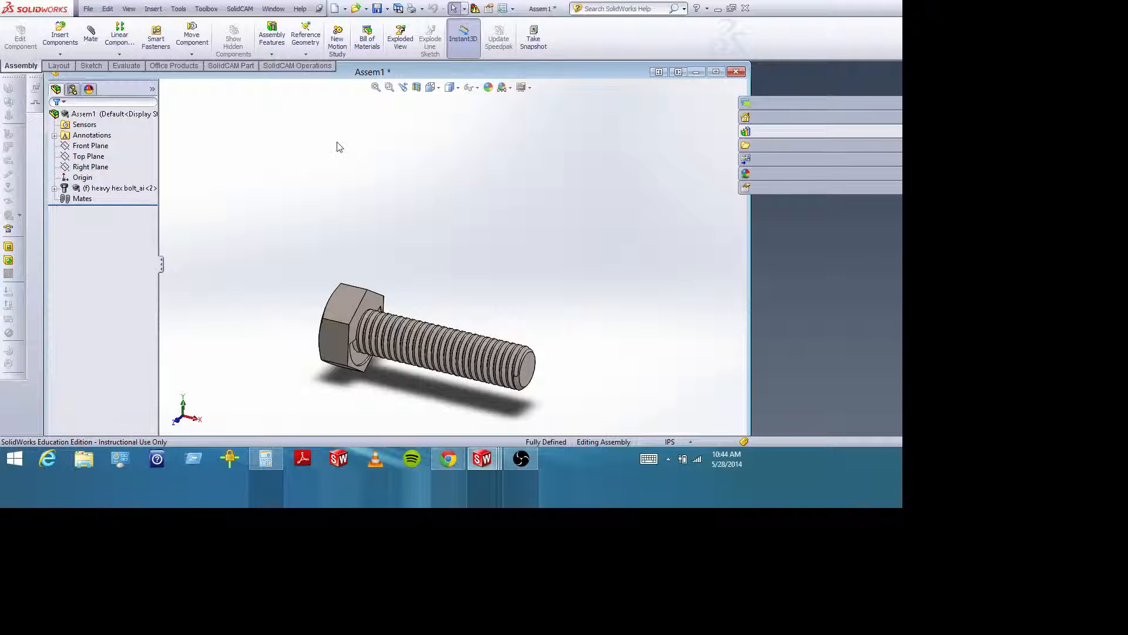
Open 1x1x1 geometric thread and bolt assembly.SLDASM from the Lecture 6 folder of ASEN 2519
click(88, 8)
click(98, 28)
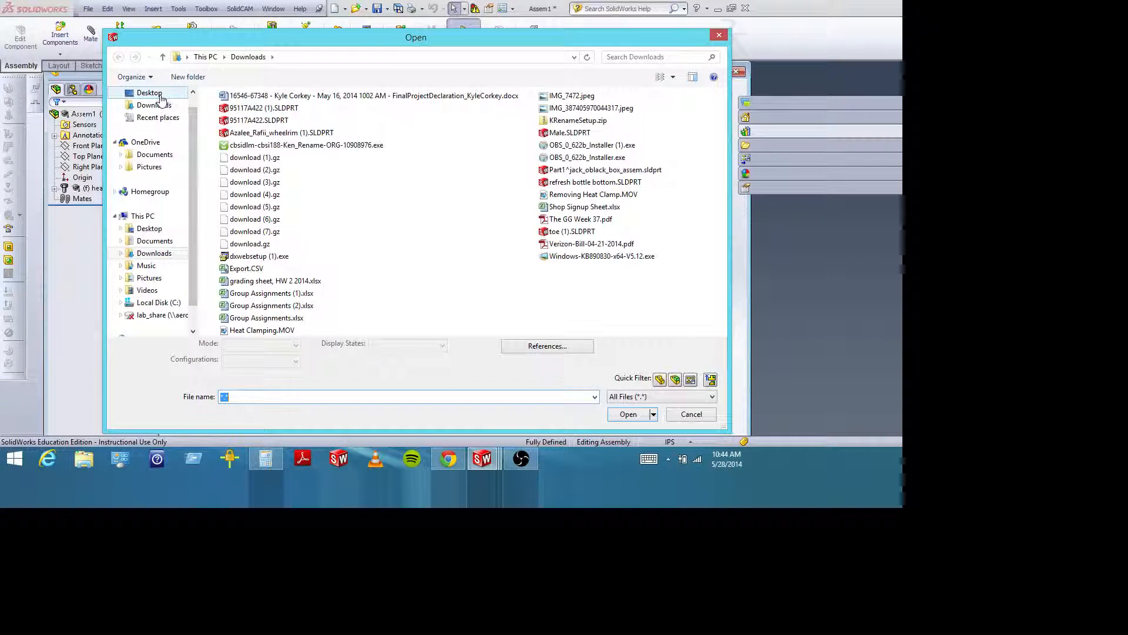
click(150, 93)
double_click(268, 207)
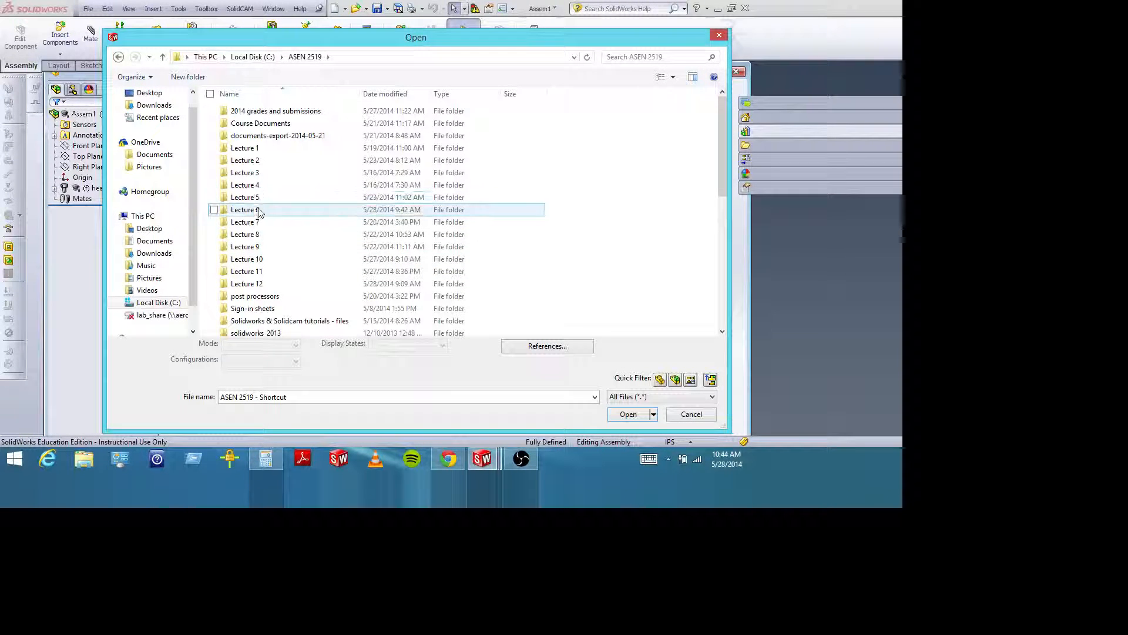
double_click(258, 210)
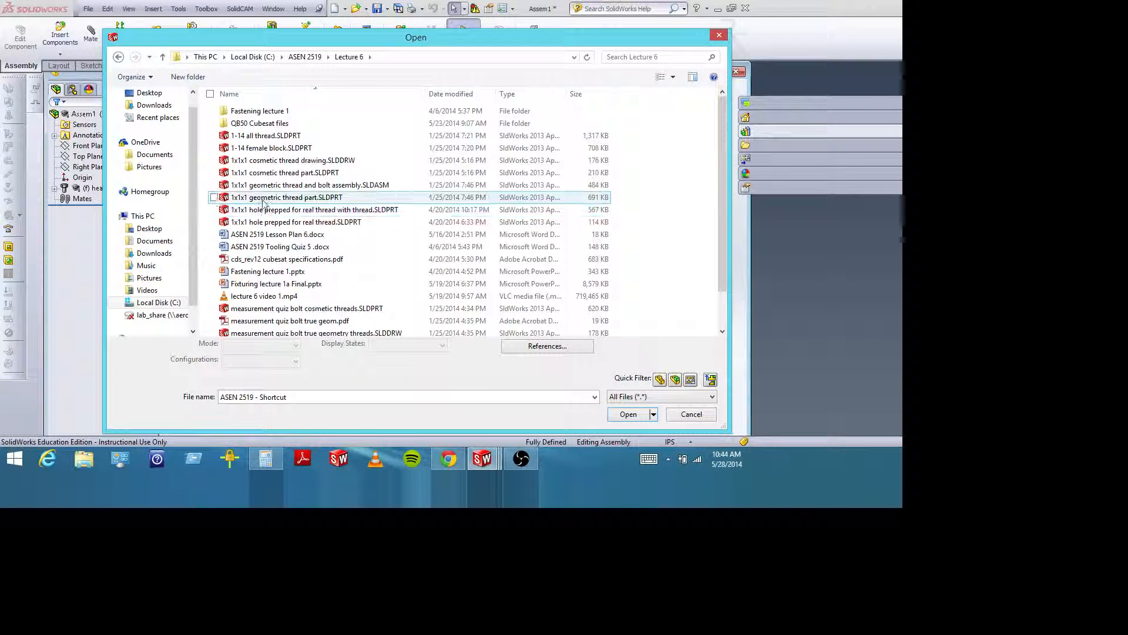
double_click(299, 185)
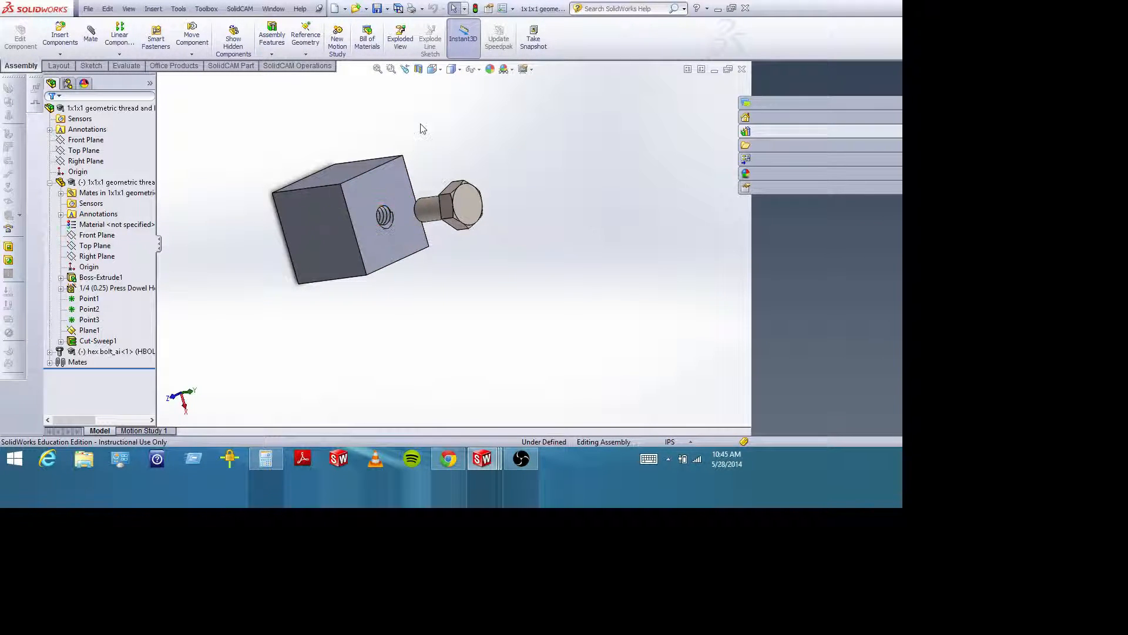
Examine the geometric threads inside the block's hole up close, and view the block together with its hex bolt
click(391, 68)
drag(414, 252, 364, 173)
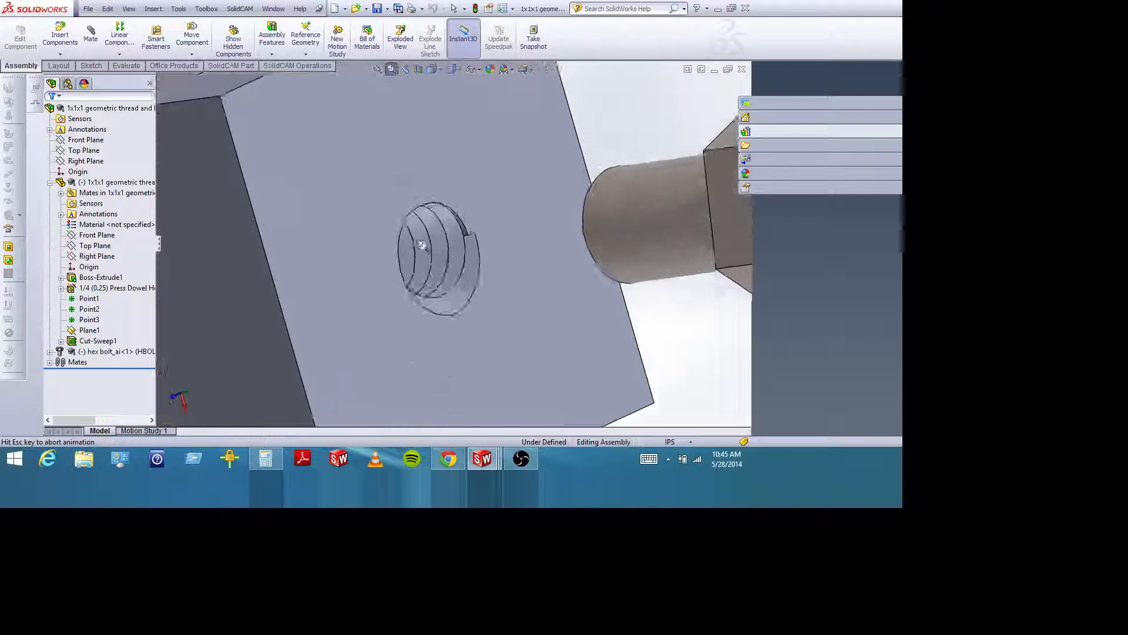
click(393, 71)
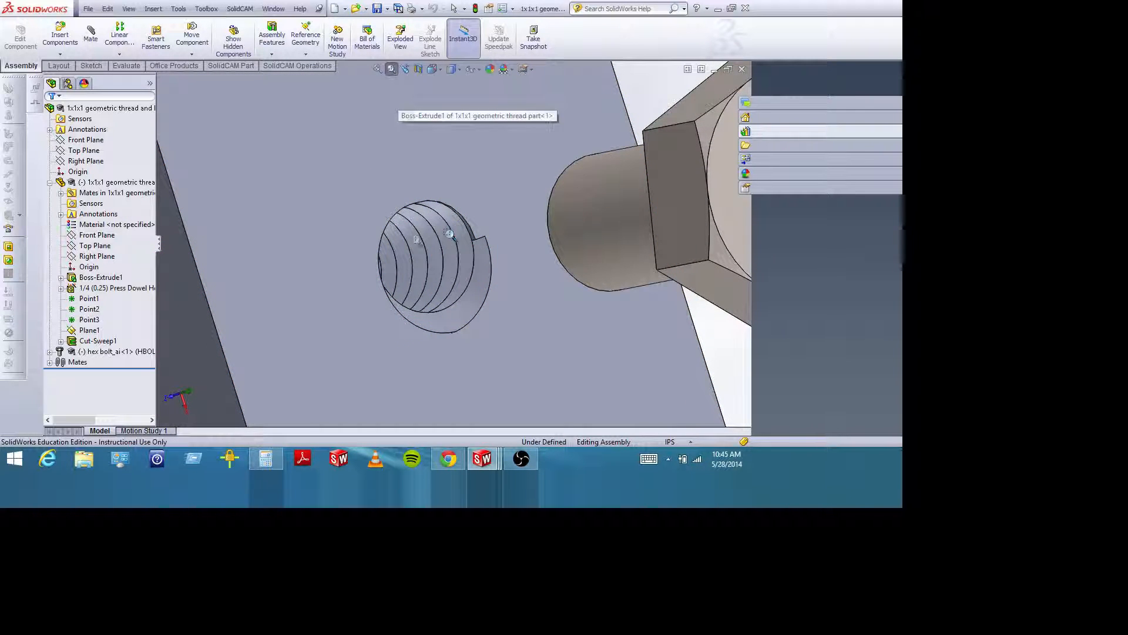
key(Escape)
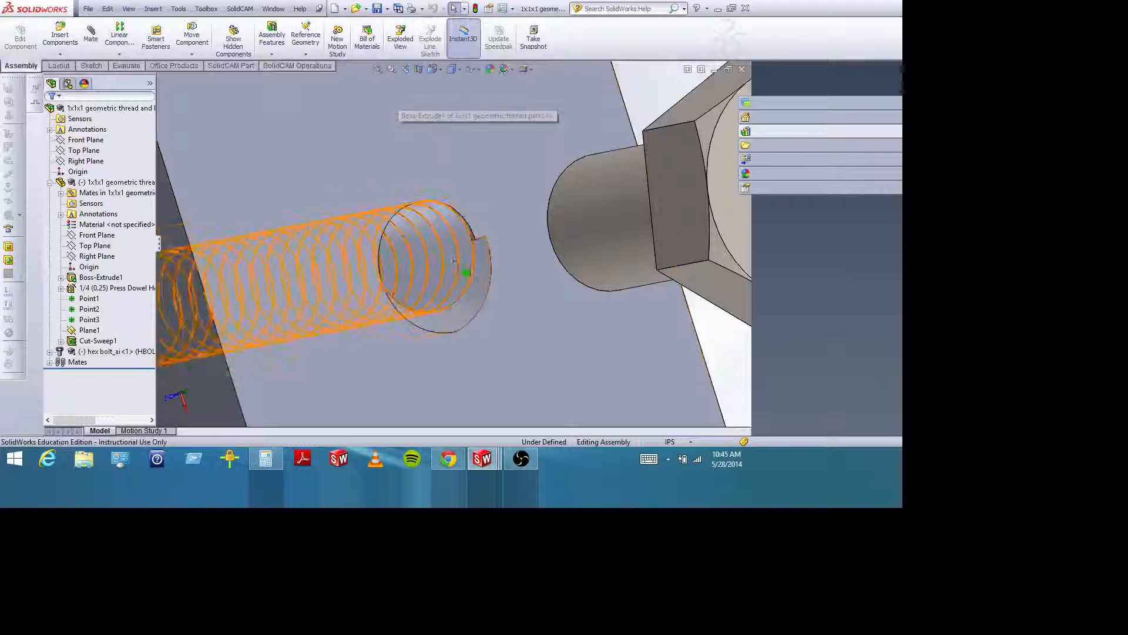
scroll(526, 281, up, 5)
middle_drag(527, 281, 582, 248)
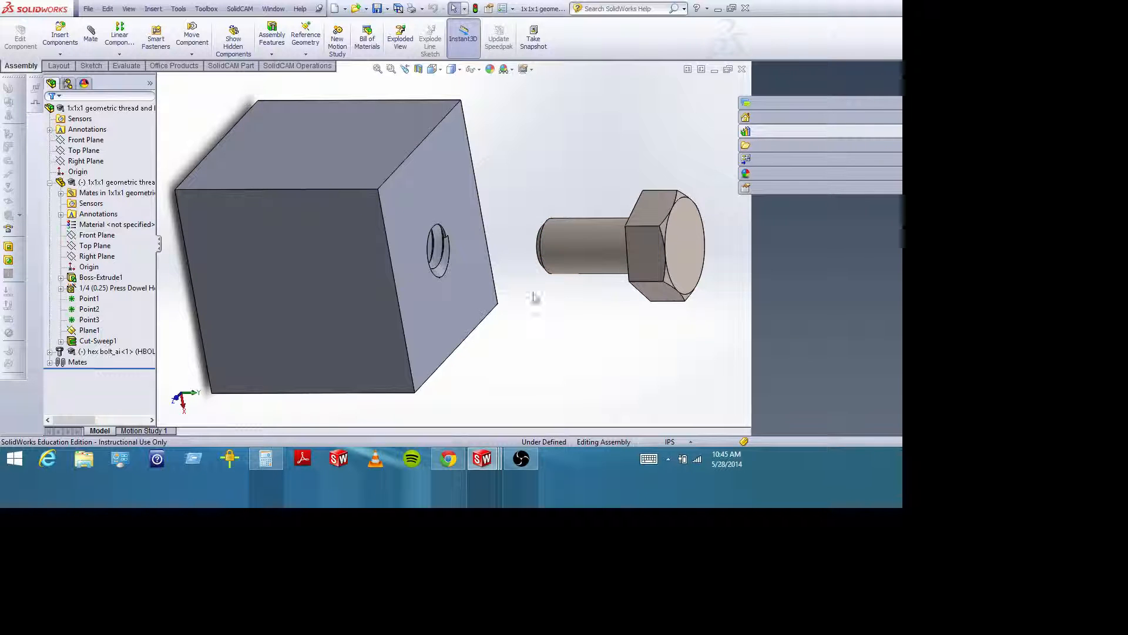
middle_drag(534, 297, 511, 268)
scroll(464, 307, up, 4)
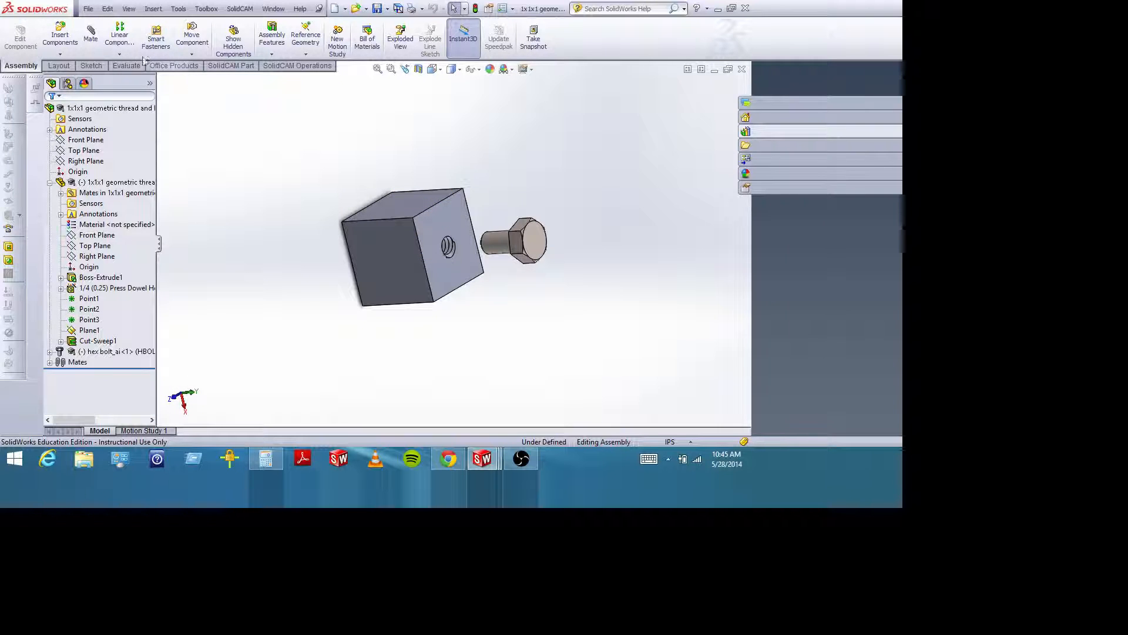
Review the mechanical mate types and the Screw mate's revolutions and distance options without adding a mate
click(92, 35)
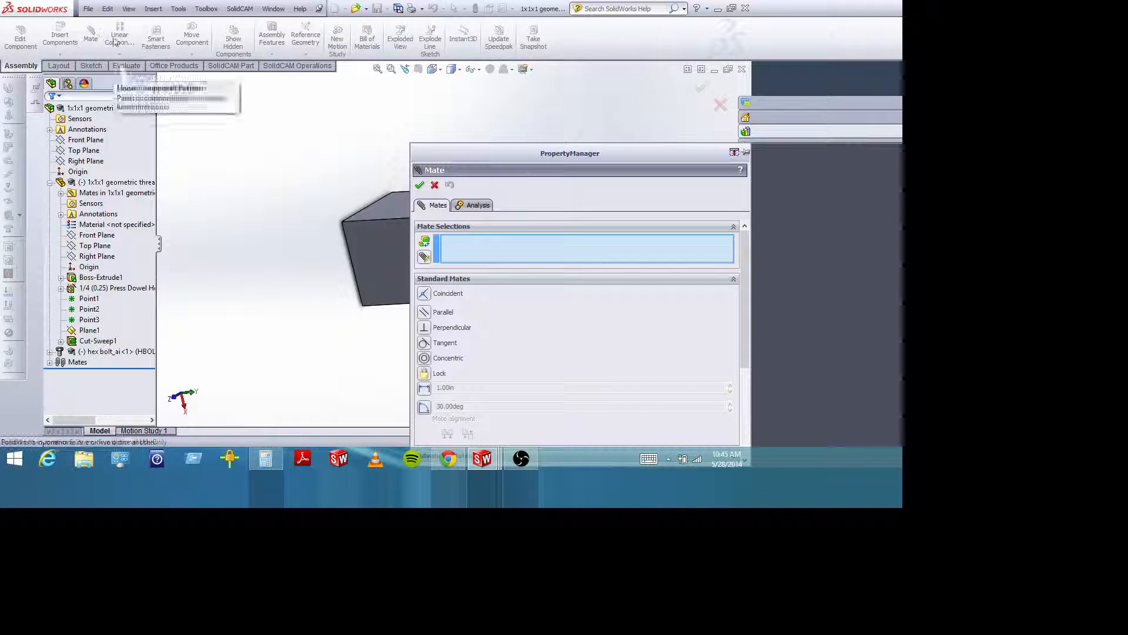
drag(473, 145, 460, 83)
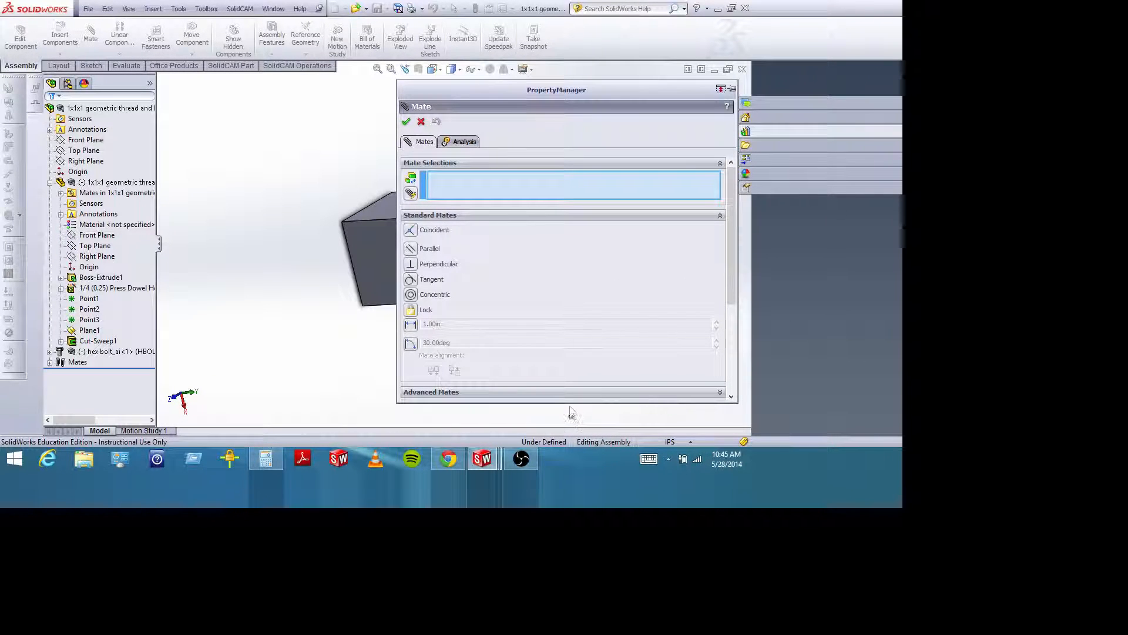
drag(568, 402, 568, 424)
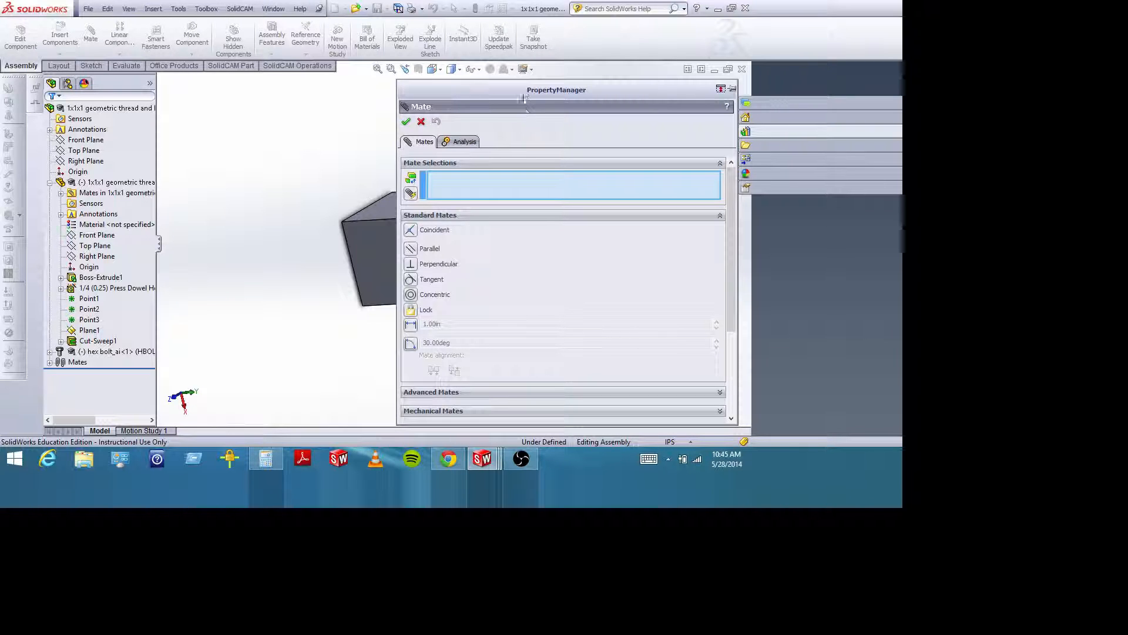
drag(525, 99, 533, 32)
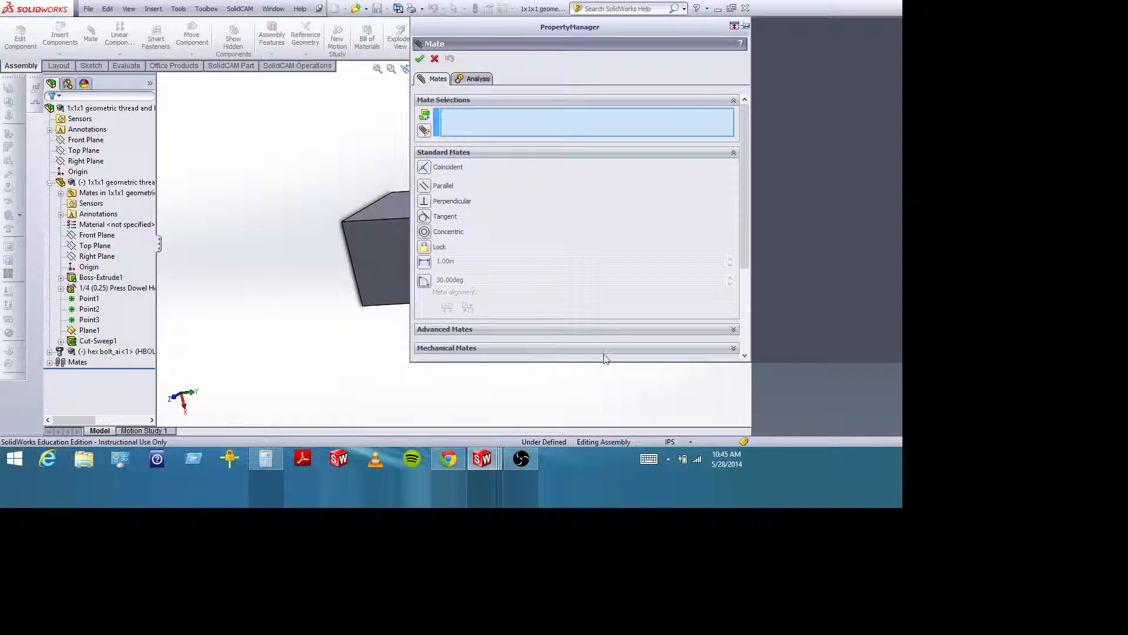
drag(599, 360, 597, 414)
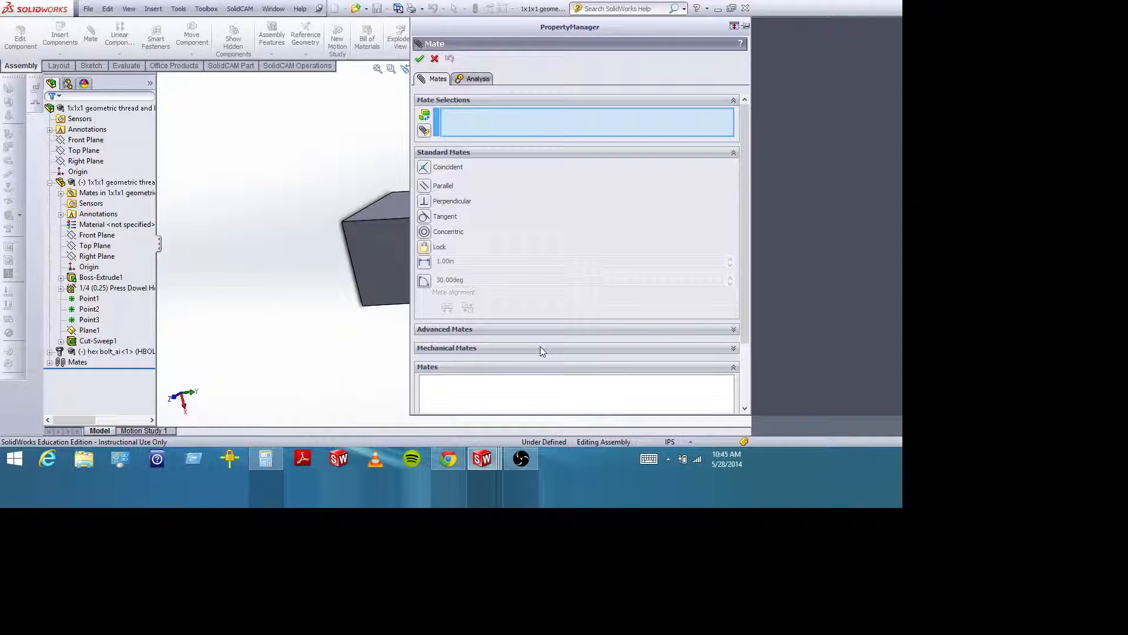
click(541, 347)
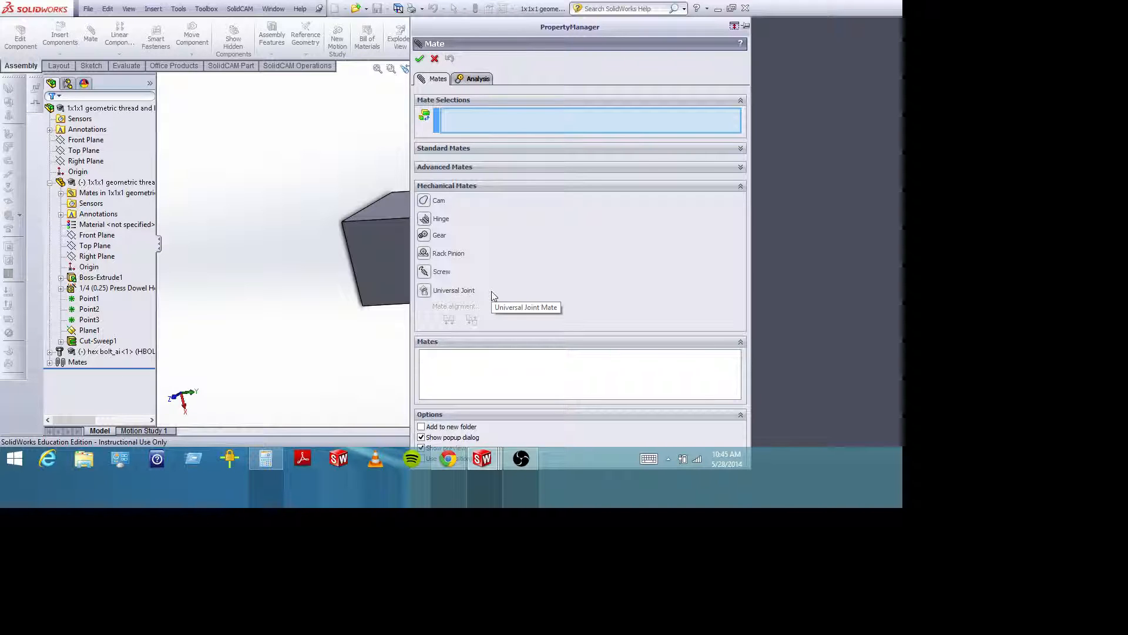
click(426, 272)
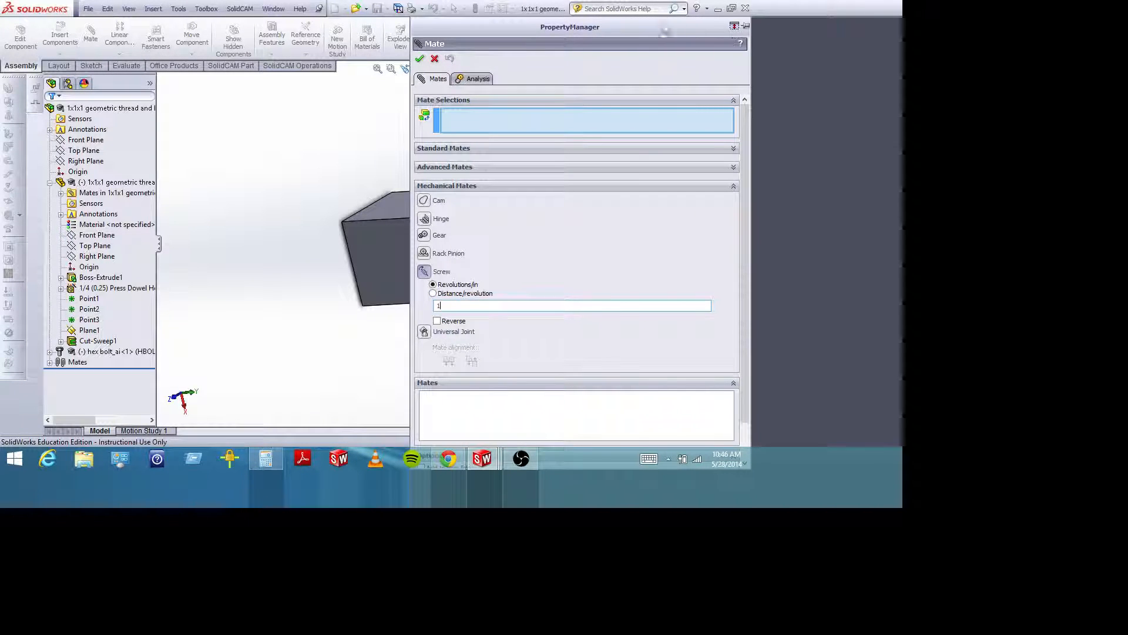
click(434, 59)
Review the definition of the existing Screw1 mate, including its two threaded faces, revolutions per inch and Reverse option
click(60, 365)
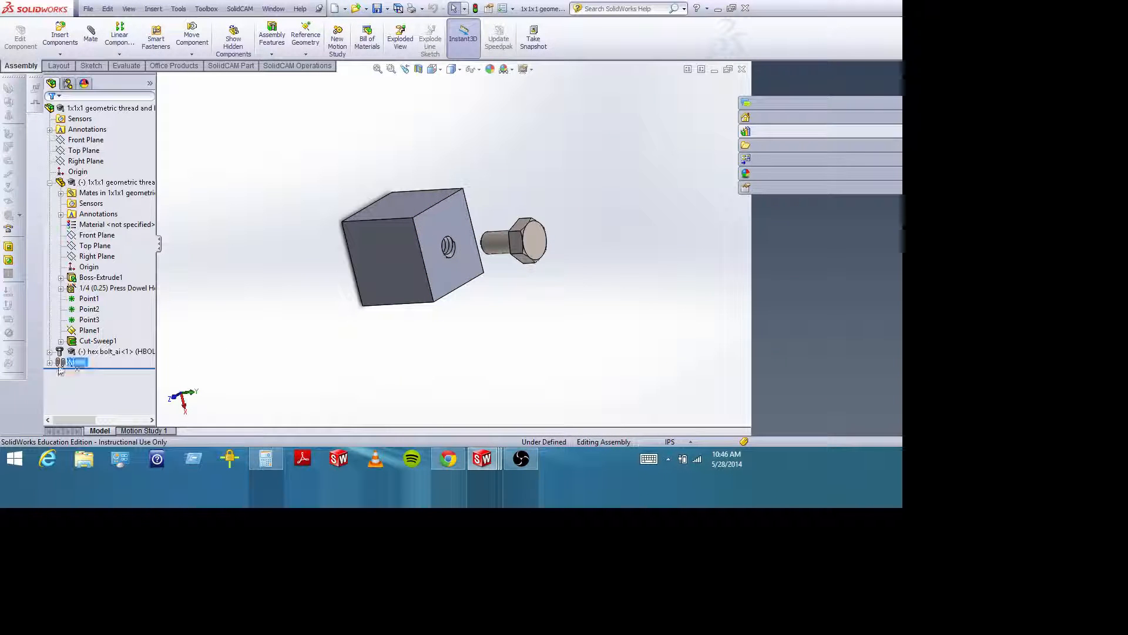
click(50, 362)
click(88, 372)
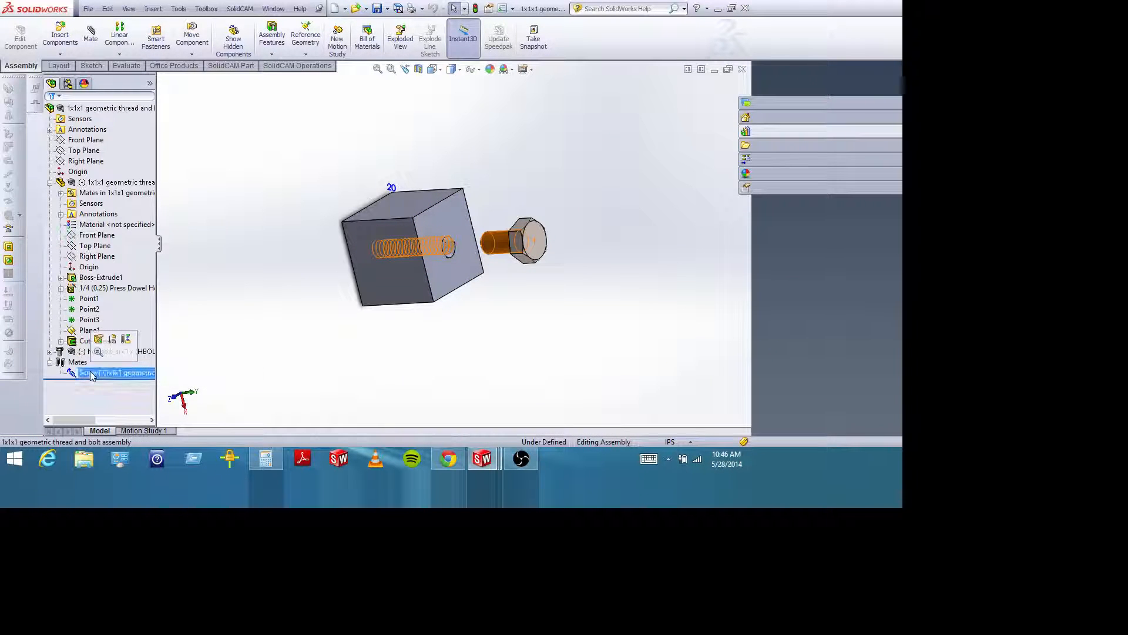
click(98, 339)
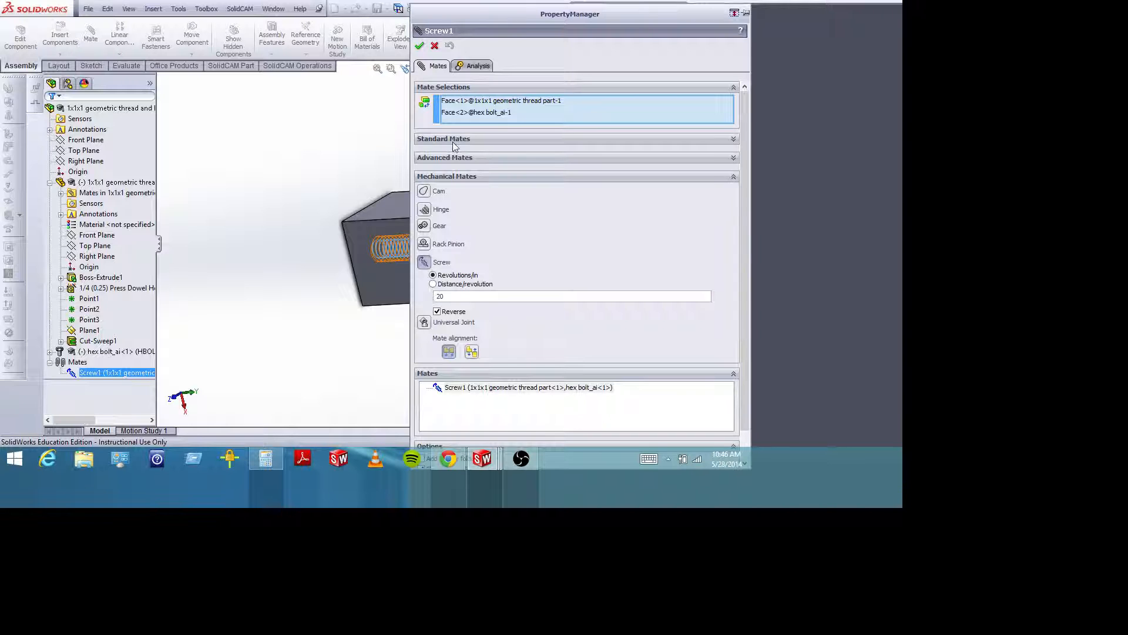
drag(472, 17, 654, 2)
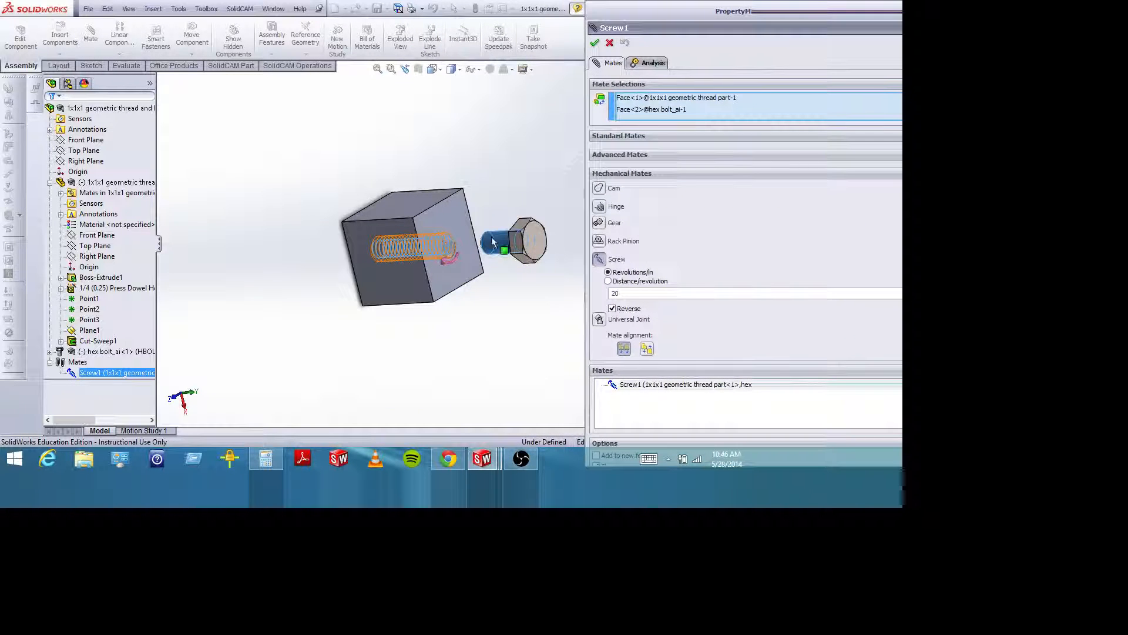
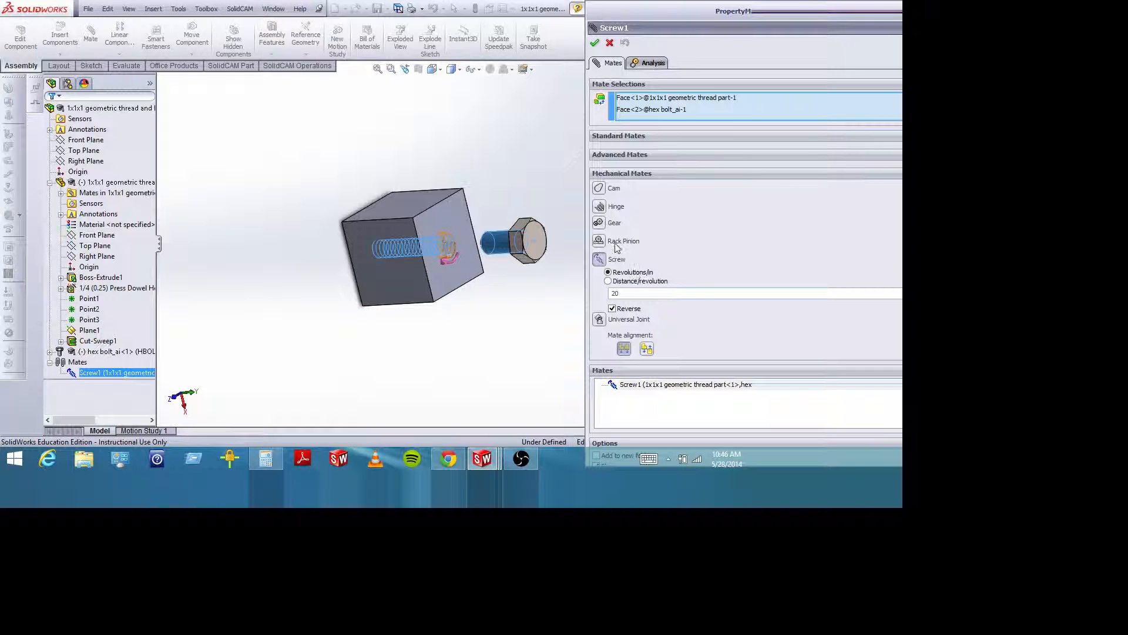
drag(627, 11, 165, 11)
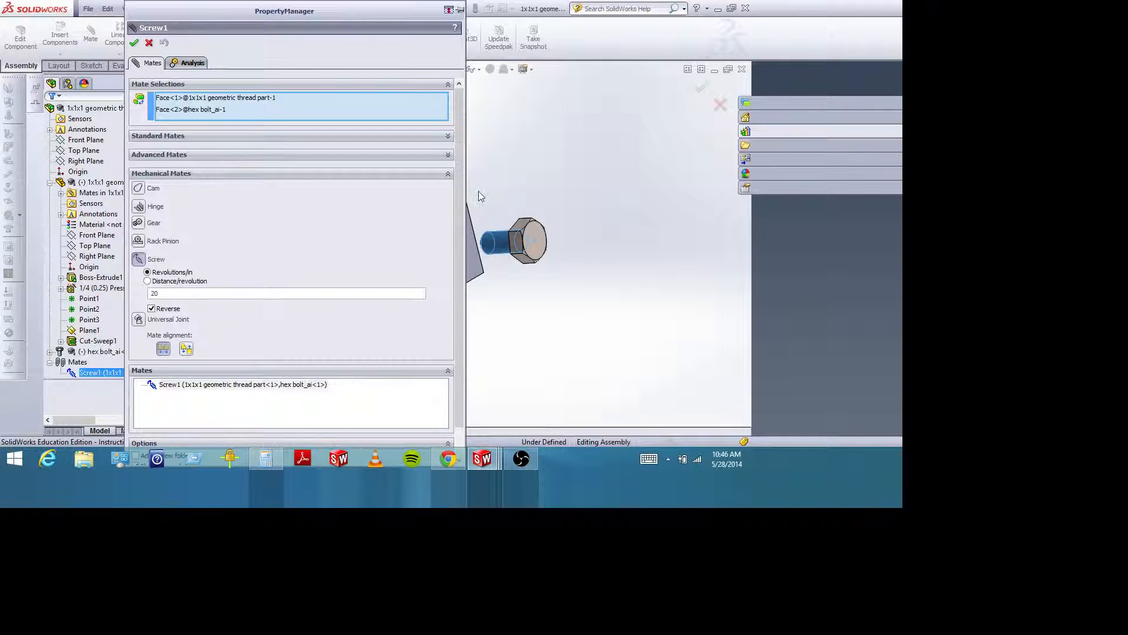
drag(466, 428, 395, 420)
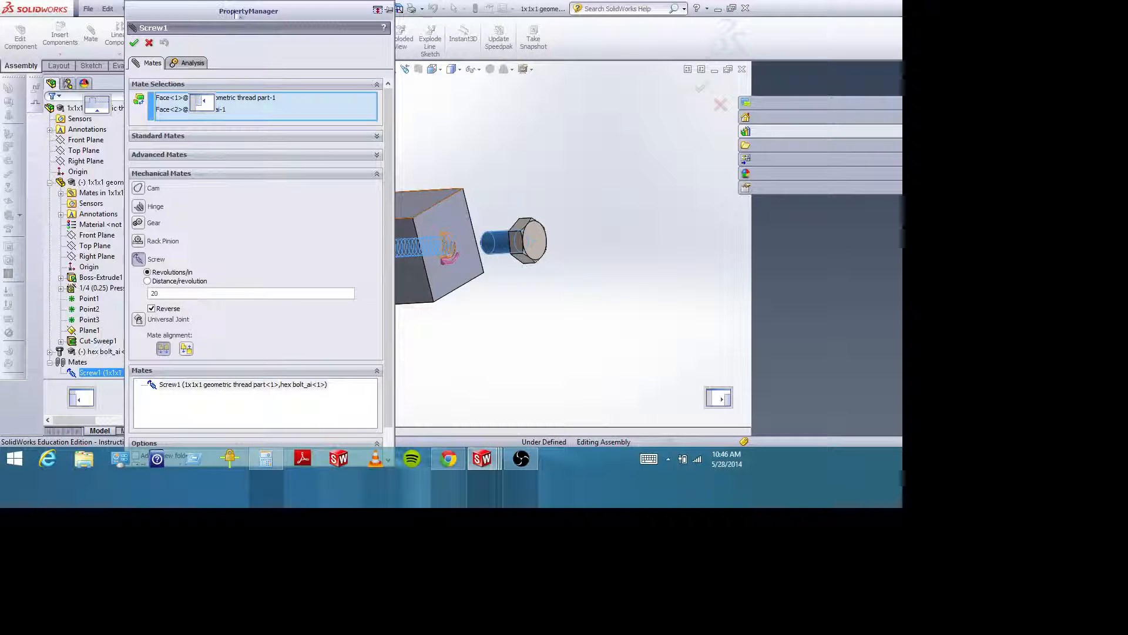
drag(236, 13, 366, 14)
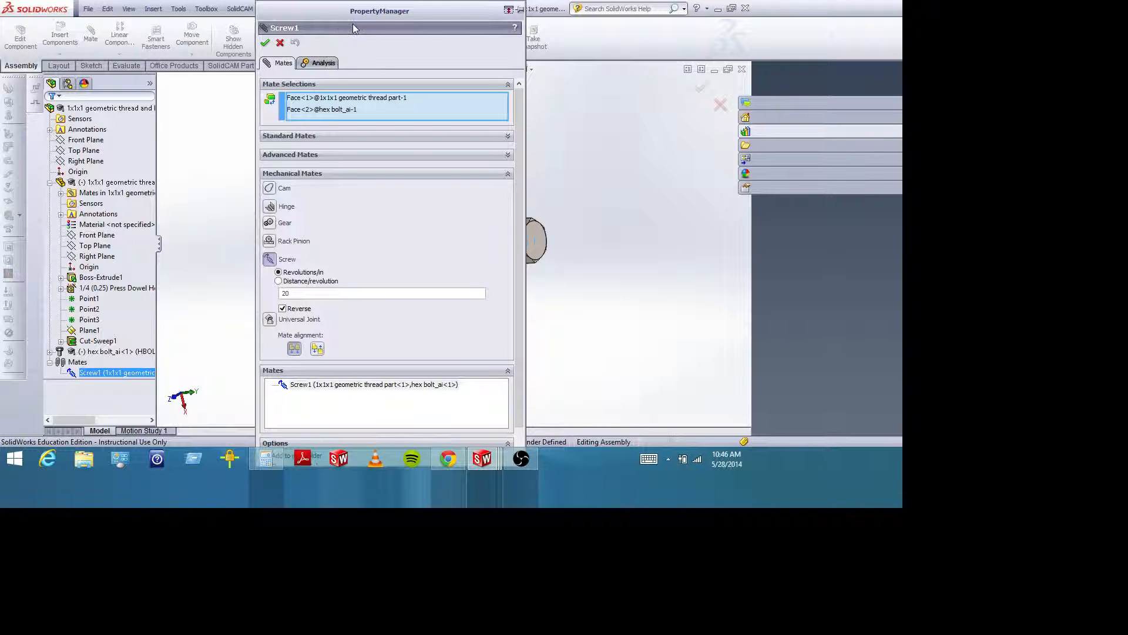
click(265, 43)
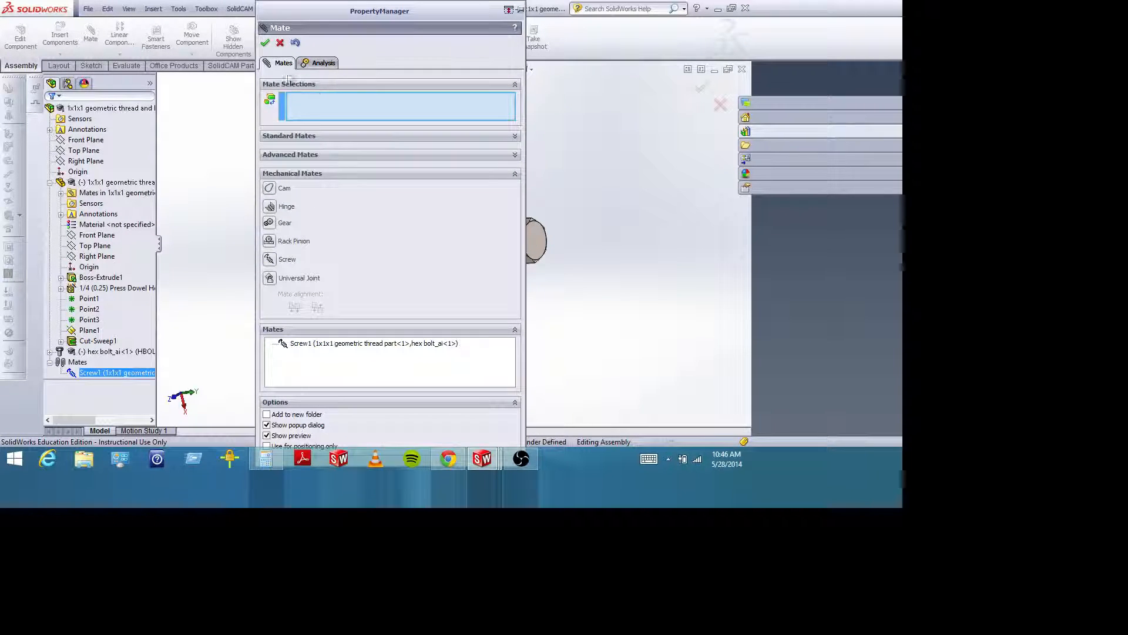
click(265, 43)
Move the threaded block slightly upward by its front face to test the screw mate with the bolt
mouse_move(534, 269)
middle_down()
mouse_move(613, 215)
mouse_move(546, 270)
mouse_move(546, 252)
middle_up()
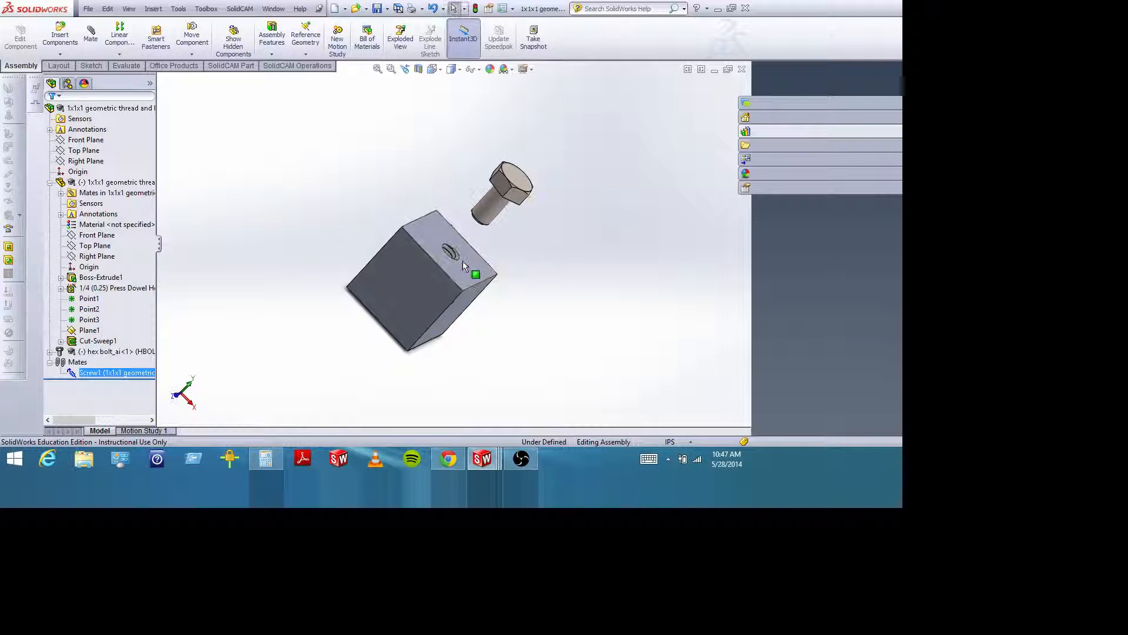
click(402, 282)
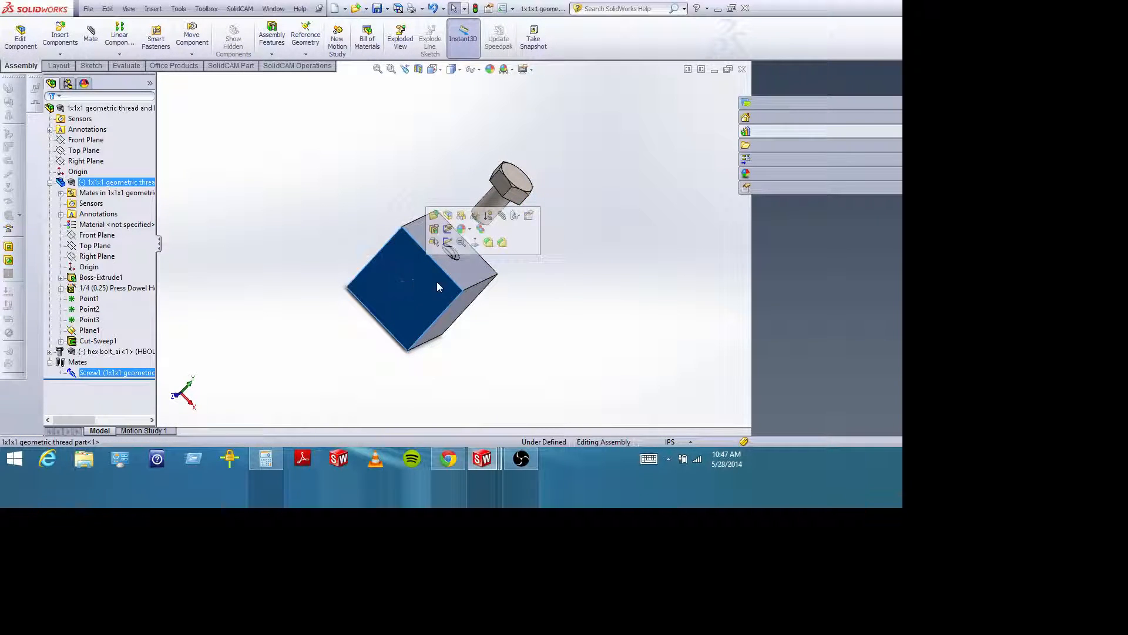
click(668, 366)
click(399, 303)
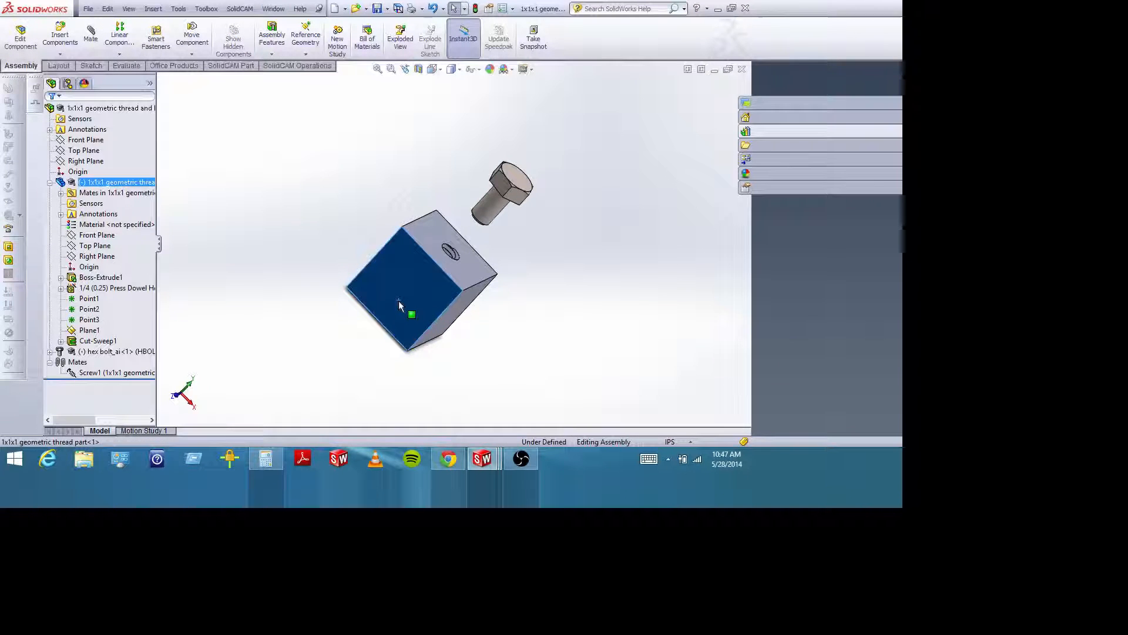
drag(398, 301, 389, 263)
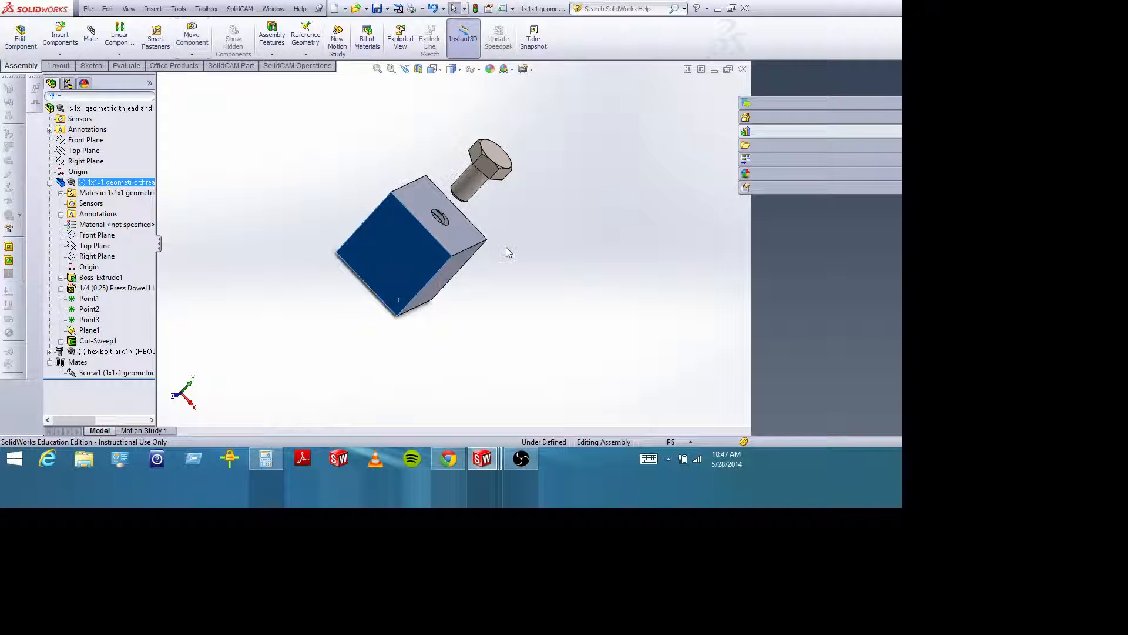
Move the block slightly down and away from the bolt, and highlight the threaded faces joined by the Screw1 mate
mouse_move(506, 252)
middle_down()
mouse_move(534, 226)
mouse_move(509, 272)
middle_up()
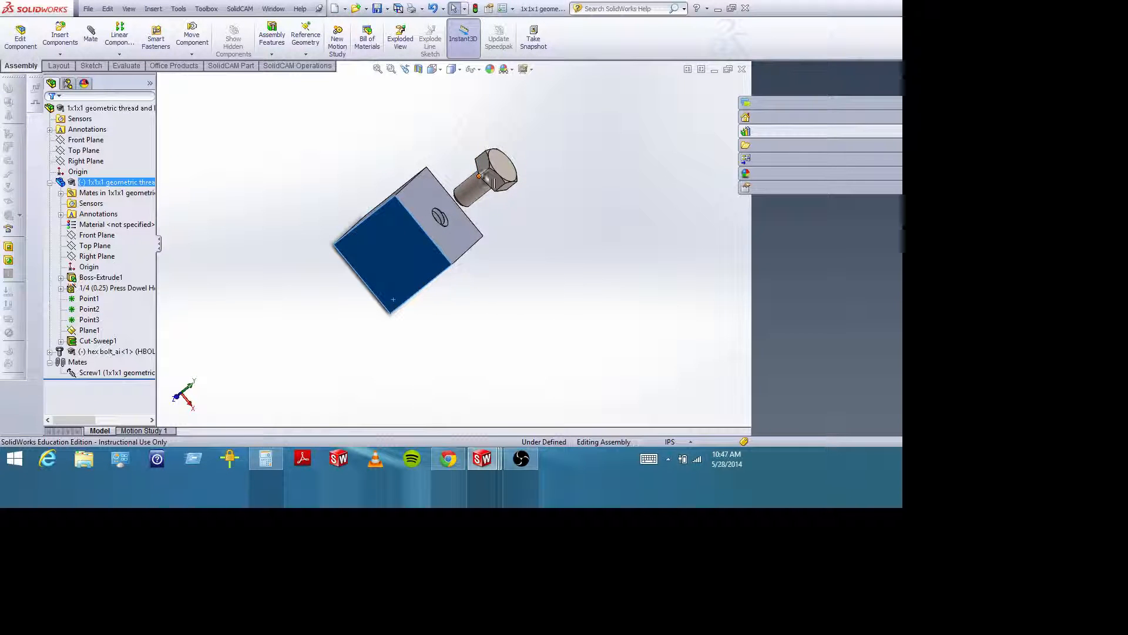
middle_drag(532, 189, 568, 208)
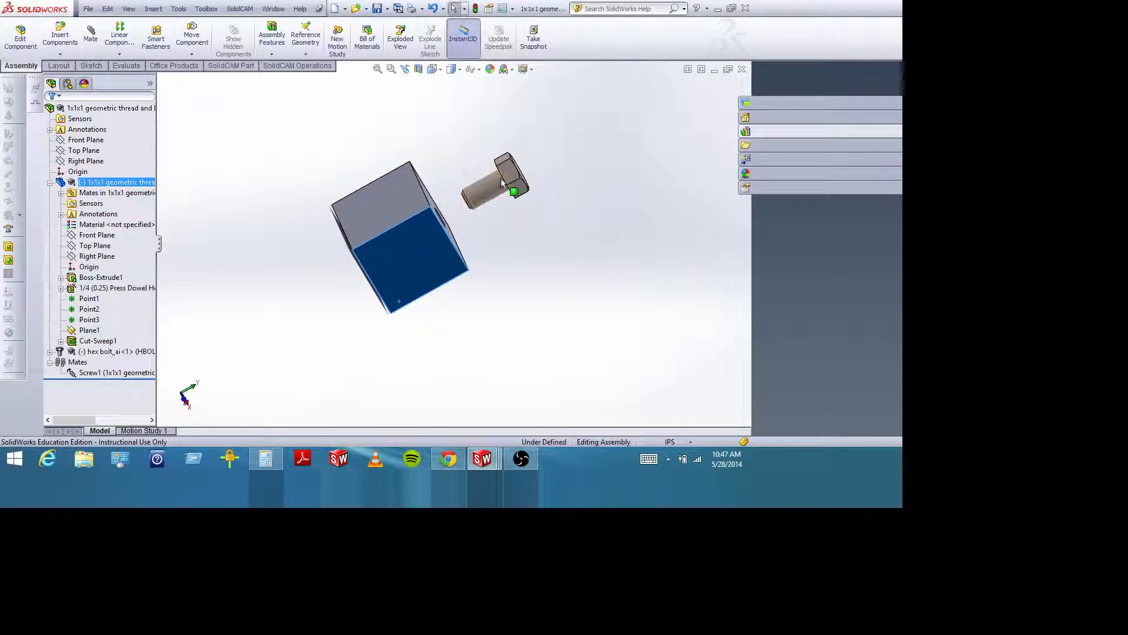
middle_drag(503, 183, 430, 197)
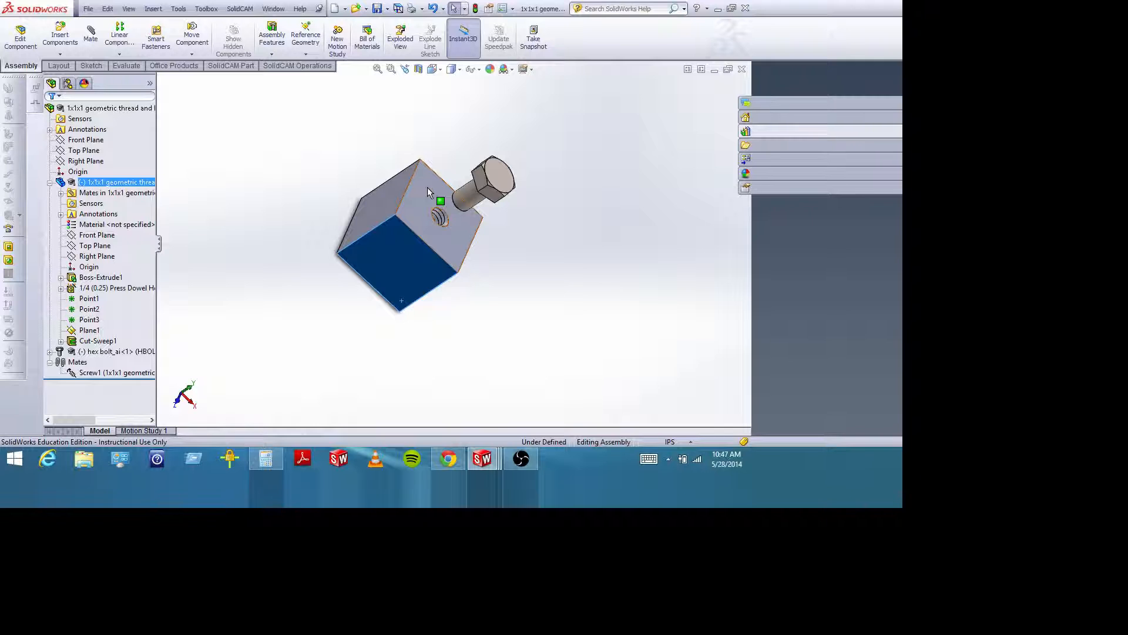
click(563, 237)
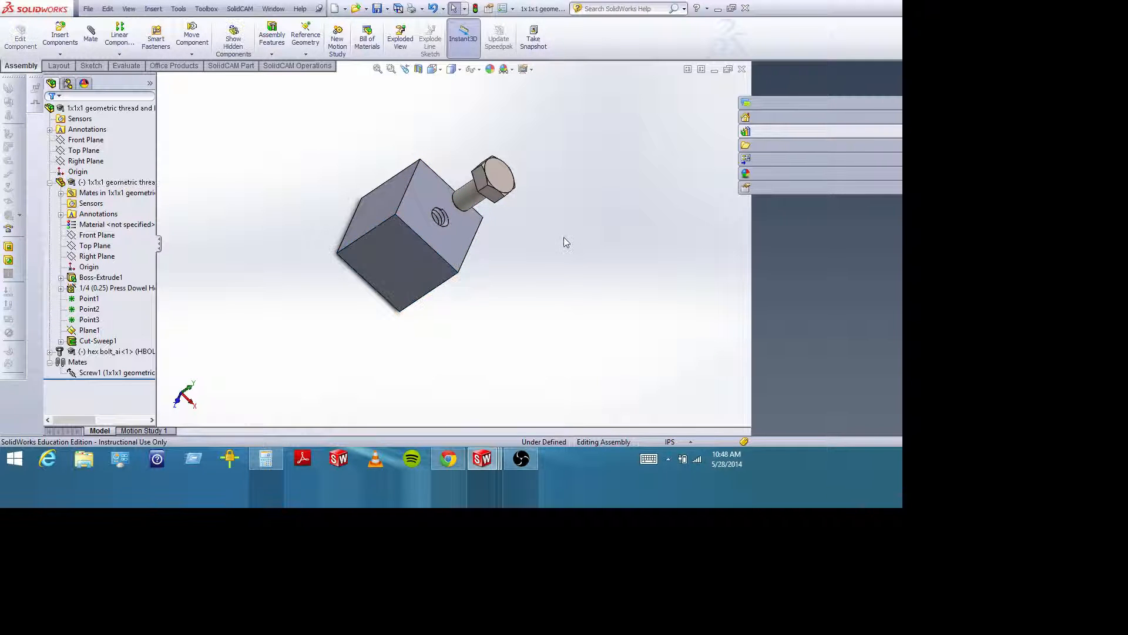
mouse_move(540, 225)
middle_down()
mouse_move(541, 214)
mouse_move(532, 226)
middle_up()
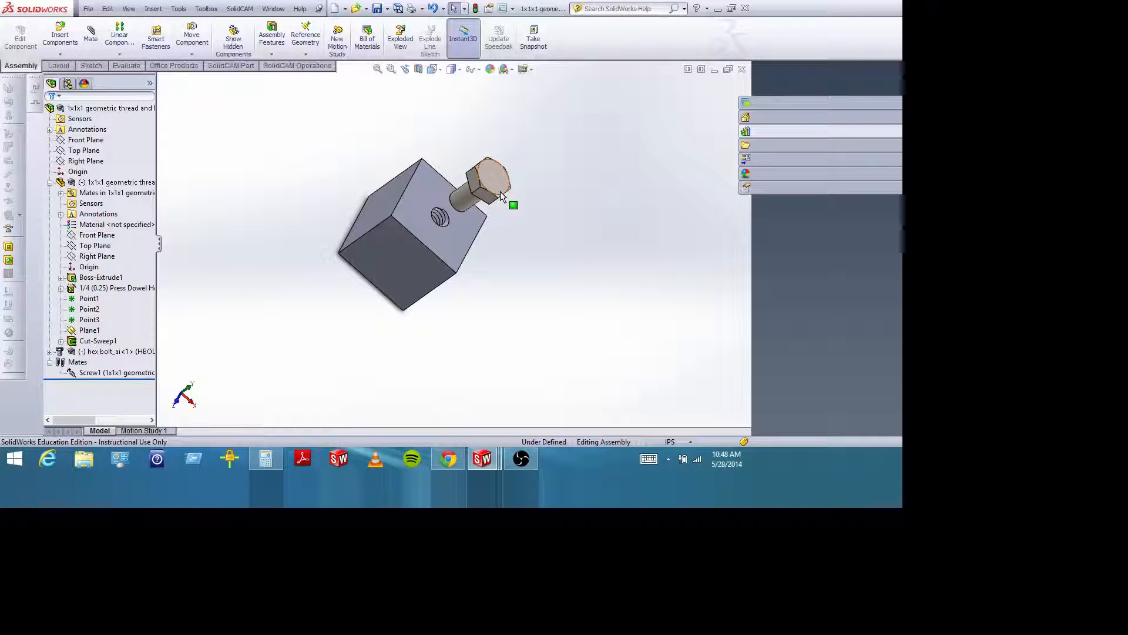
middle_drag(532, 215, 503, 214)
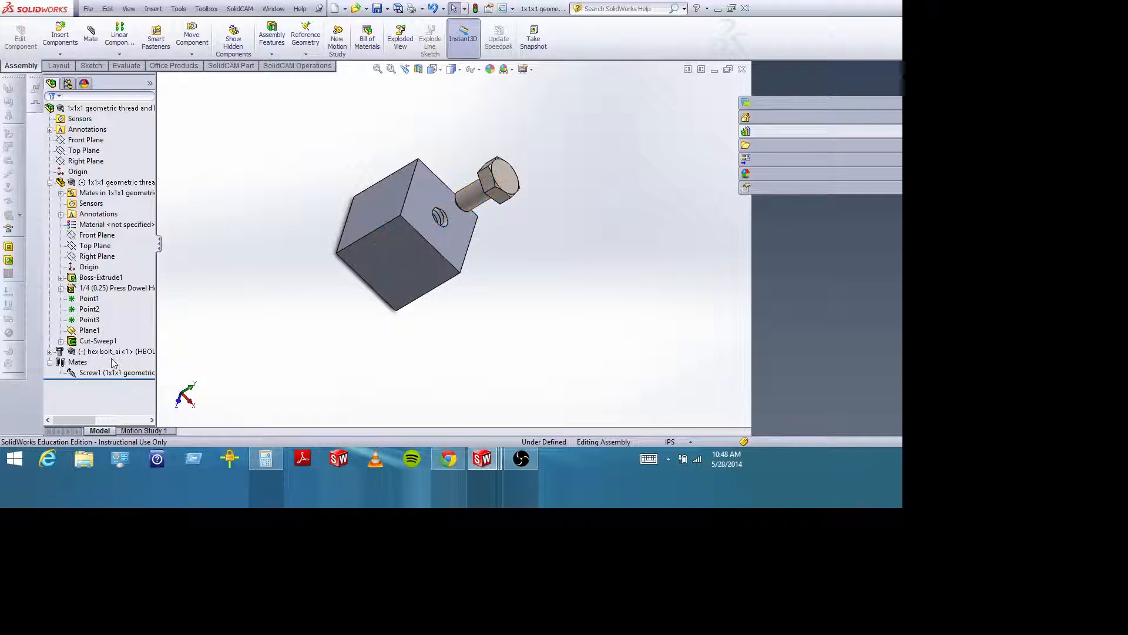
mouse_move(385, 256)
mouse_down()
mouse_move(435, 213)
mouse_move(371, 270)
mouse_up()
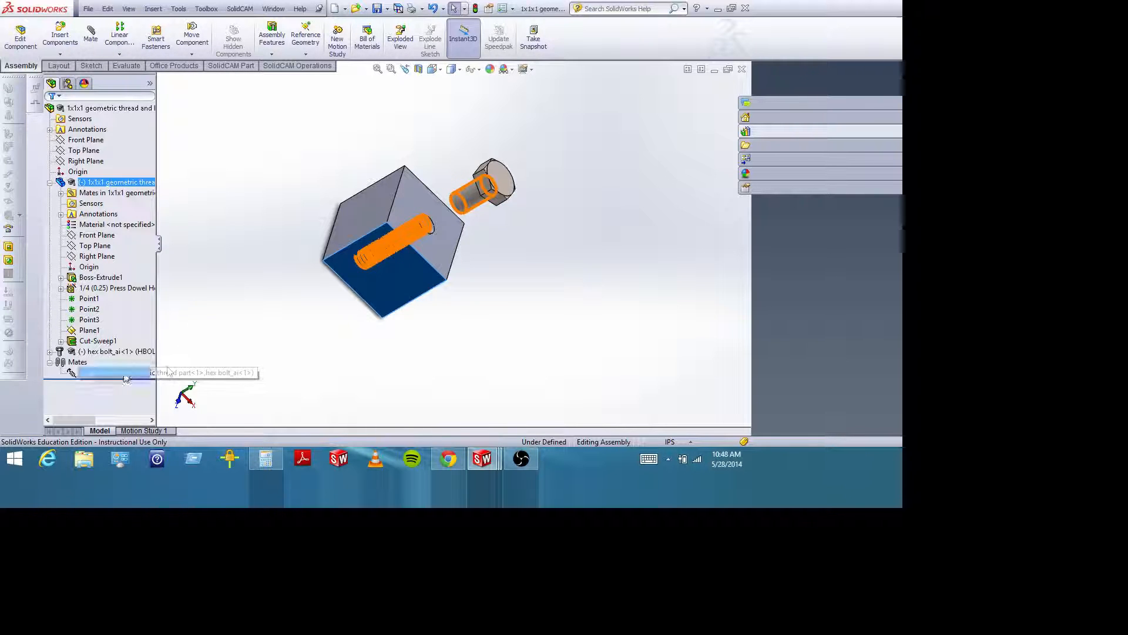
click(250, 212)
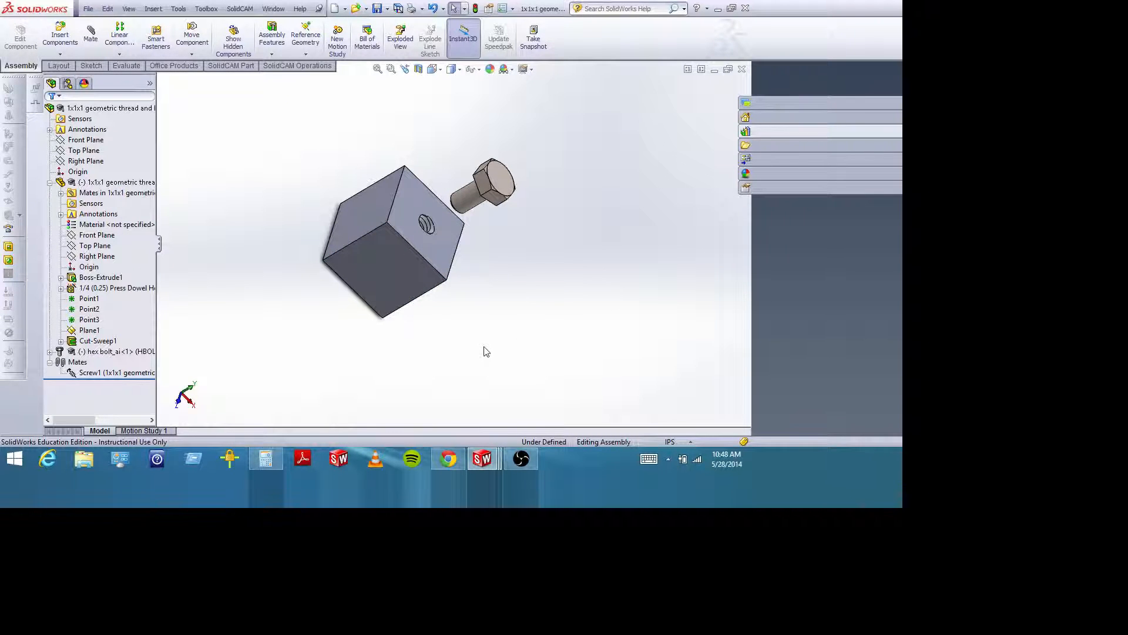
Open Motion Study 1 and move the block onto the bolt so that the shank sits in the threaded hole
click(144, 430)
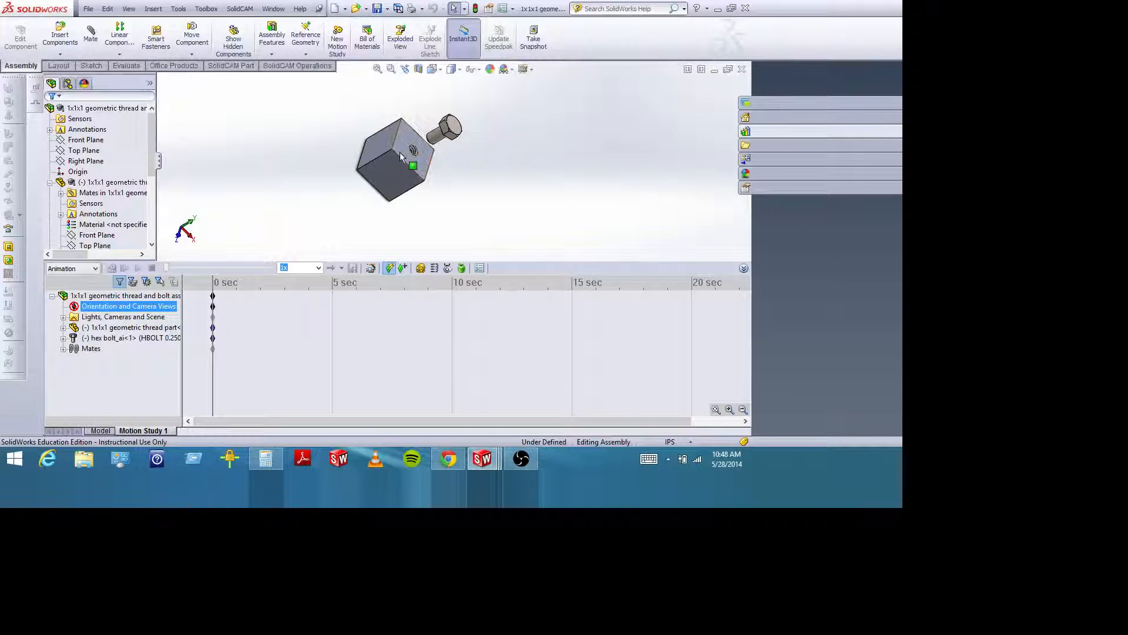
middle_drag(452, 180, 414, 193)
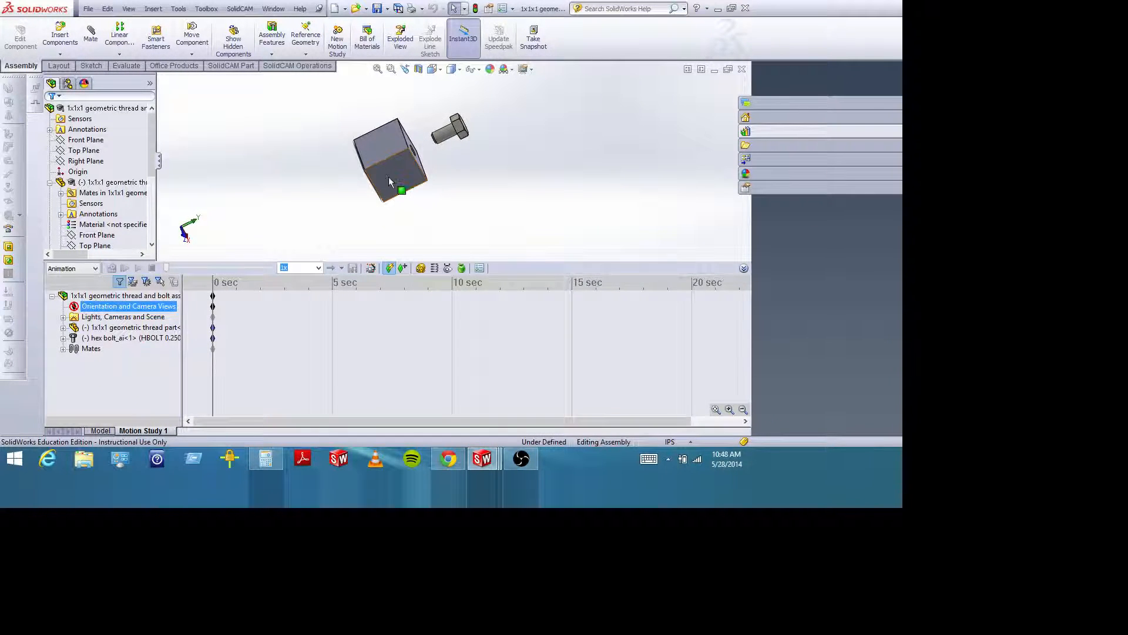
click(389, 176)
drag(389, 175, 431, 154)
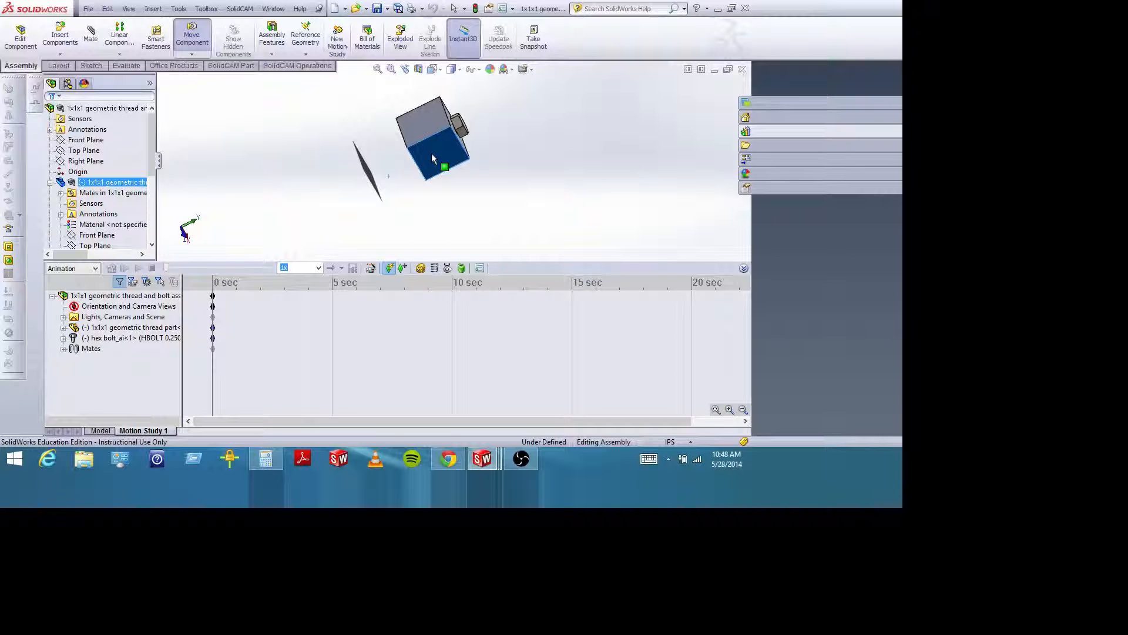
Move the block back off the bolt in the motion study and view its threaded hole beside the bolt
click(148, 309)
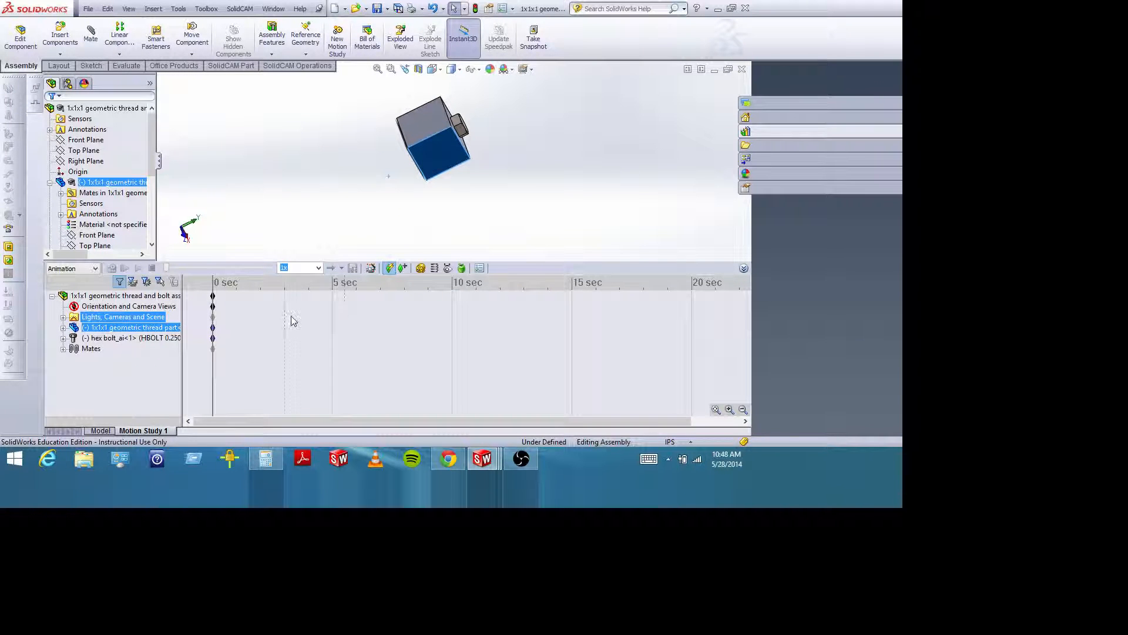
click(255, 327)
drag(428, 153, 364, 174)
click(543, 184)
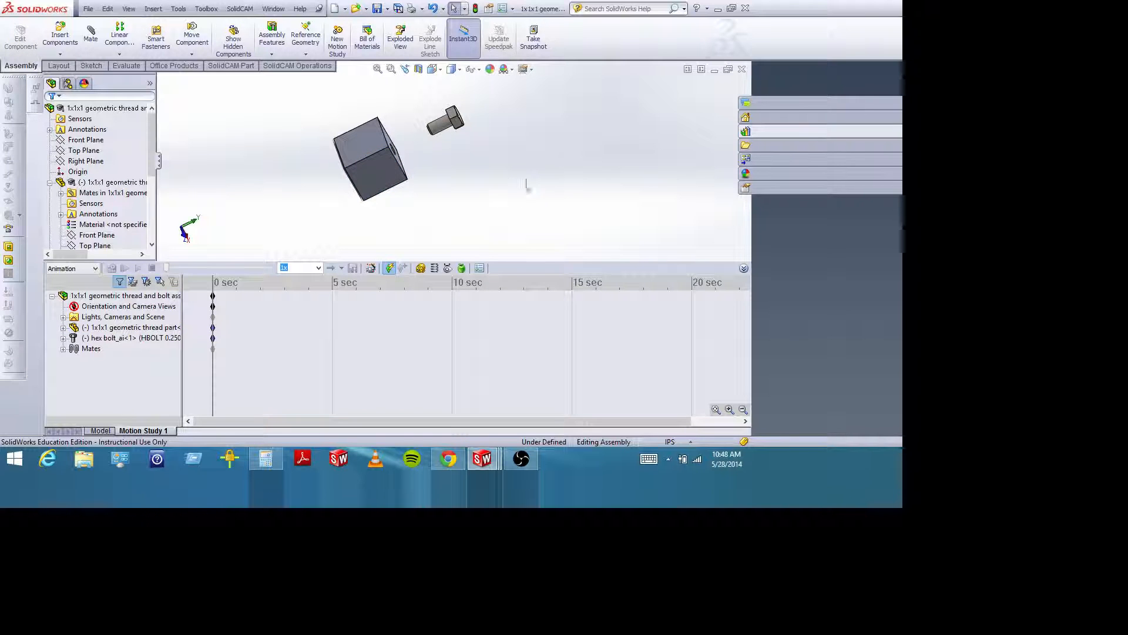
middle_drag(524, 181, 428, 143)
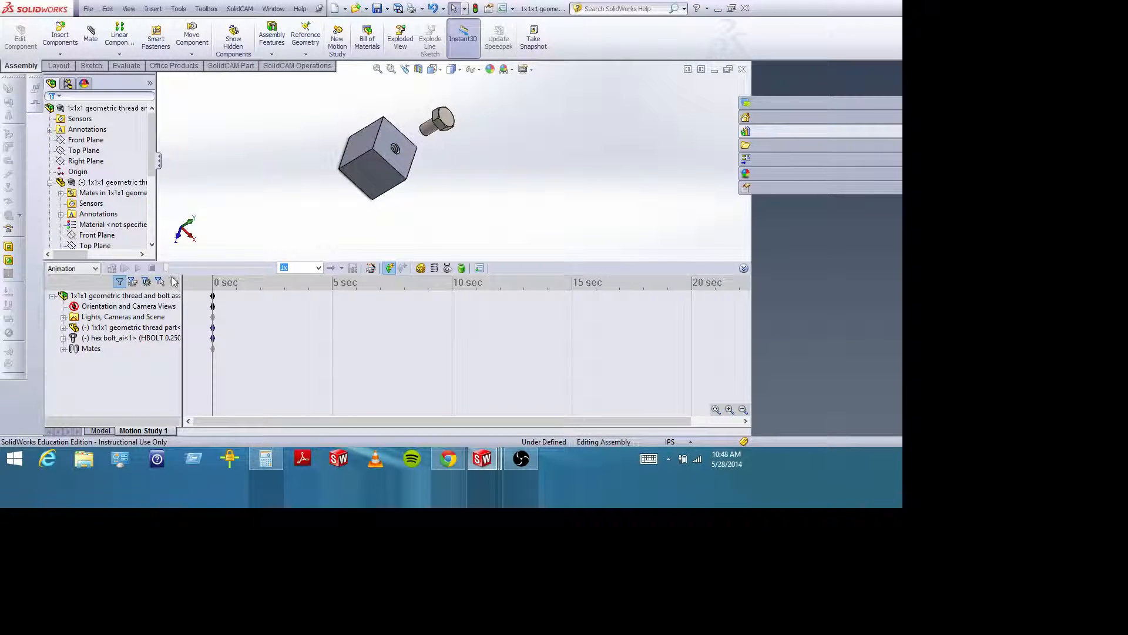
click(251, 308)
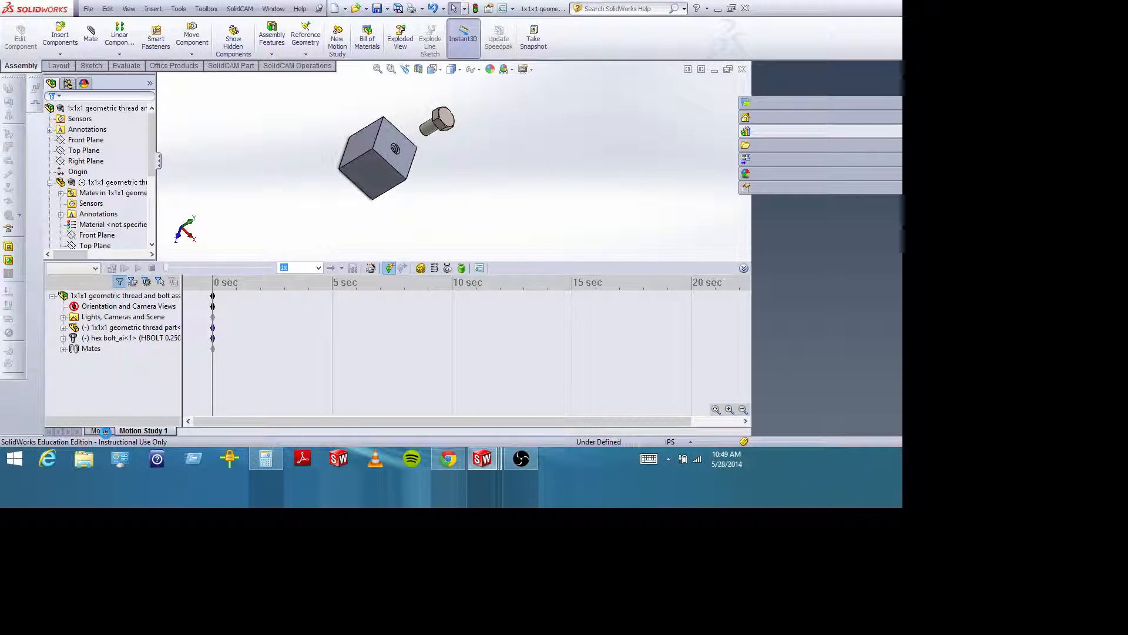
Return from the motion study to the assembly model and move the threaded block slightly up by its front face
click(100, 431)
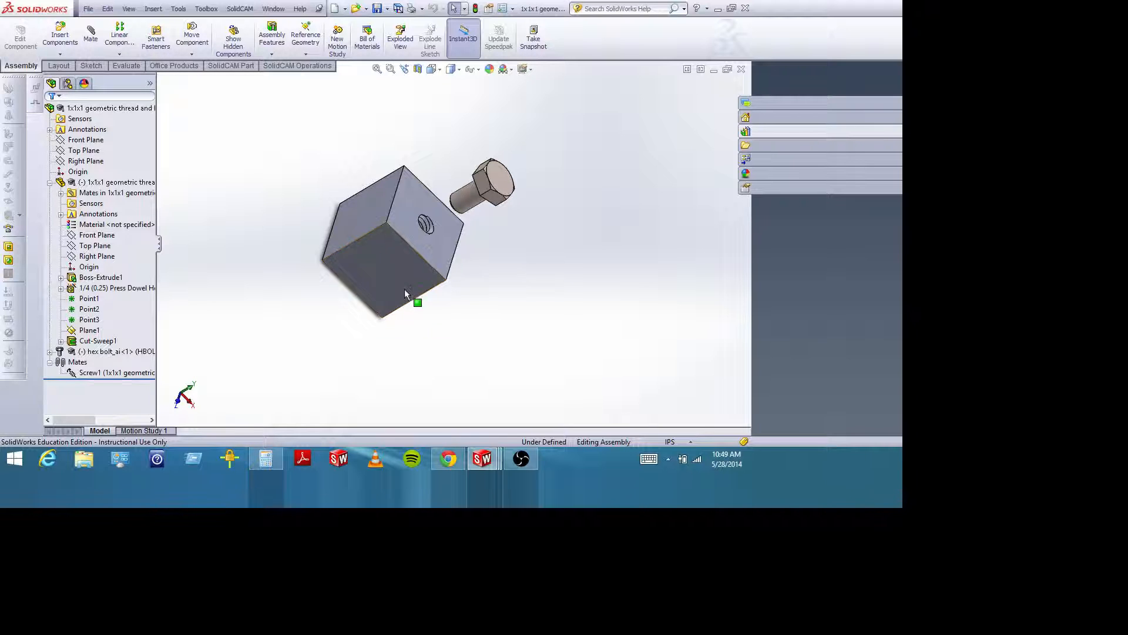
click(389, 275)
mouse_move(388, 274)
mouse_down()
mouse_move(371, 284)
mouse_move(392, 271)
mouse_up()
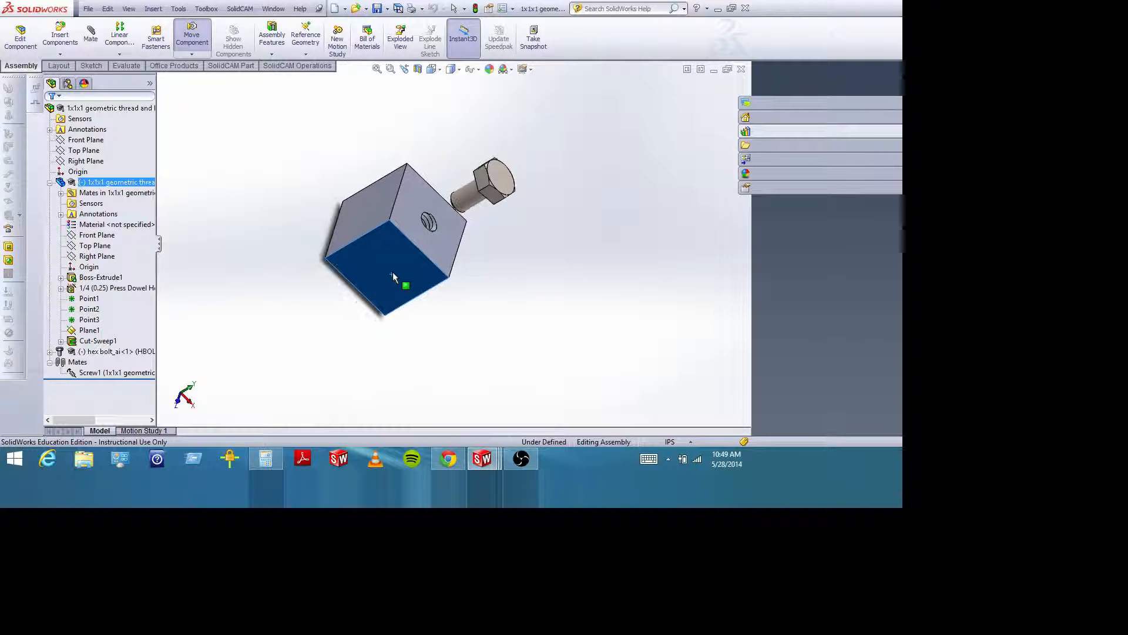
click(551, 244)
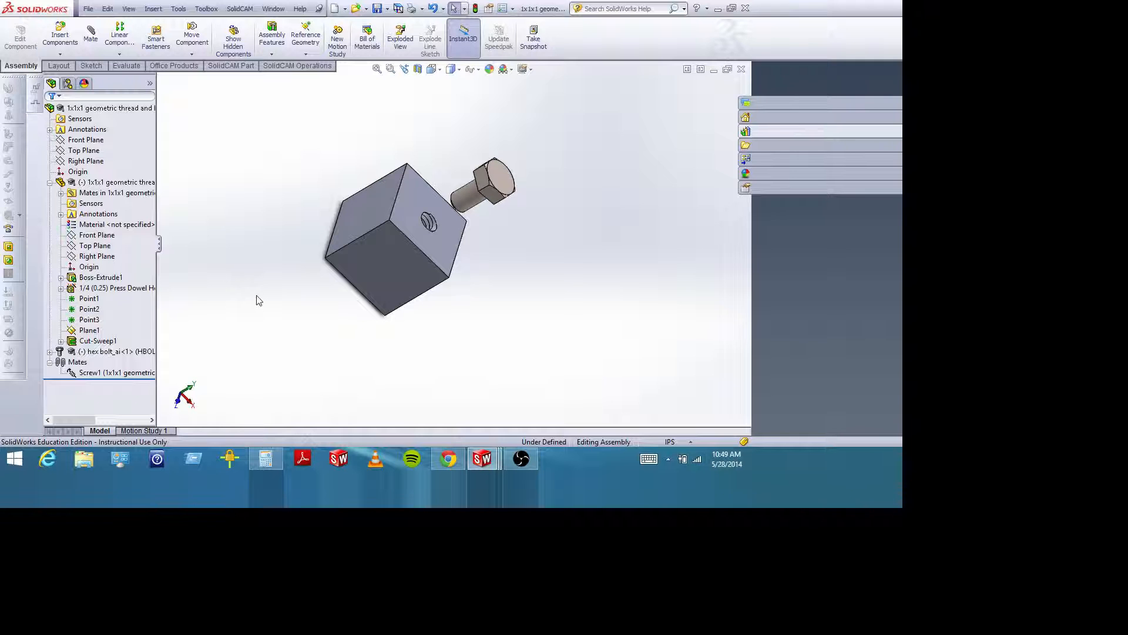
mouse_move(335, 347)
middle_down()
mouse_move(292, 280)
mouse_move(337, 300)
mouse_move(344, 322)
mouse_move(330, 328)
middle_up()
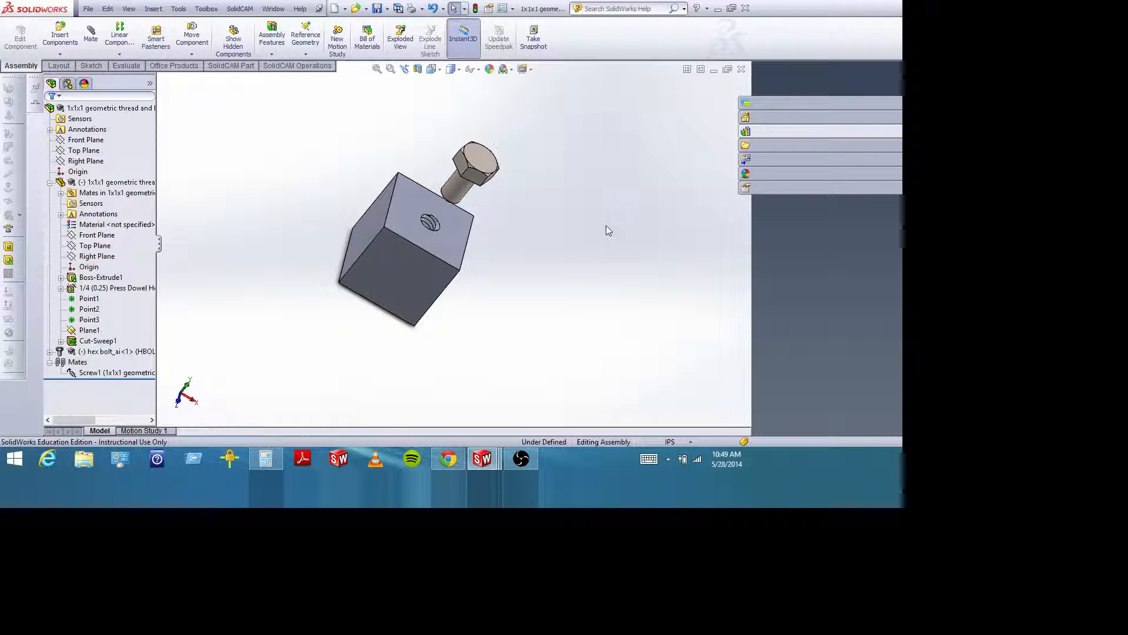
mouse_move(580, 229)
middle_down()
mouse_move(546, 240)
mouse_move(569, 231)
middle_up()
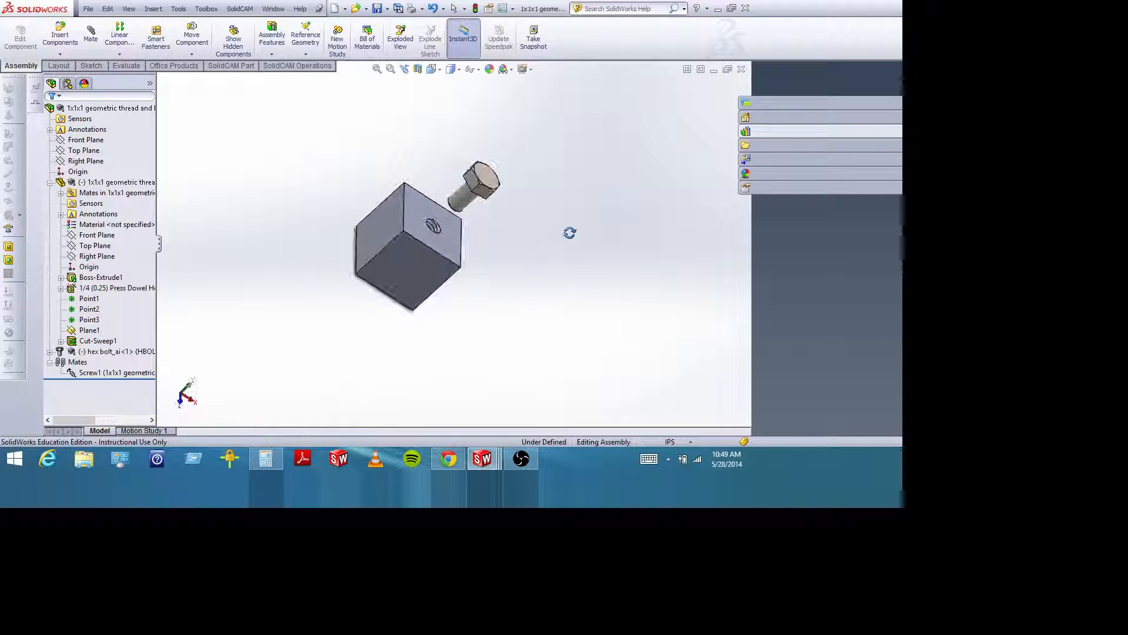
click(520, 458)
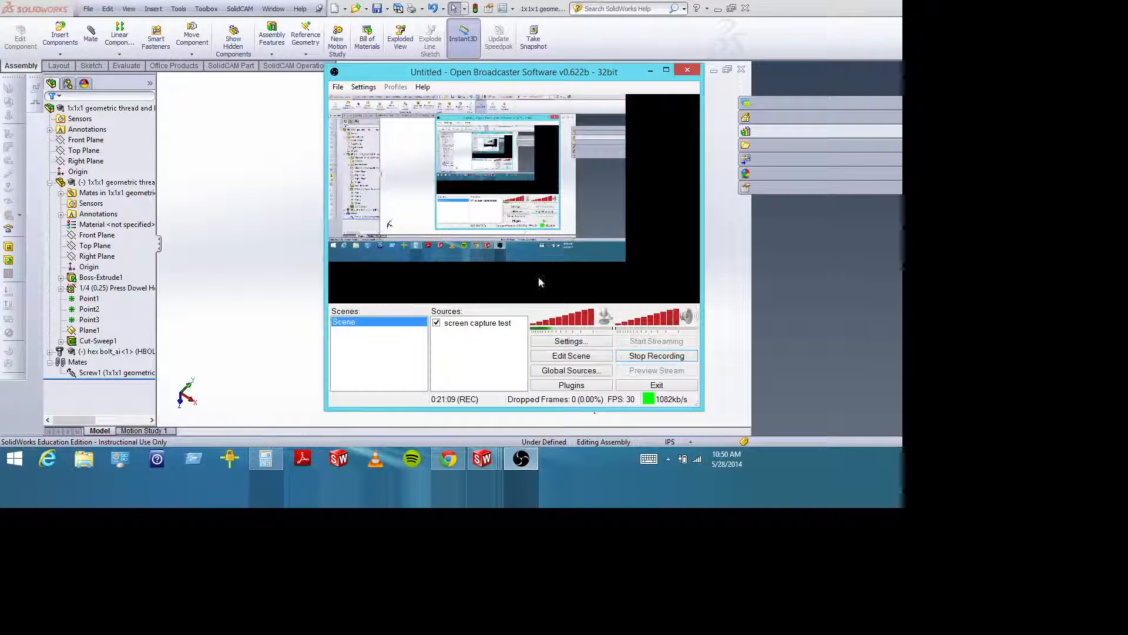